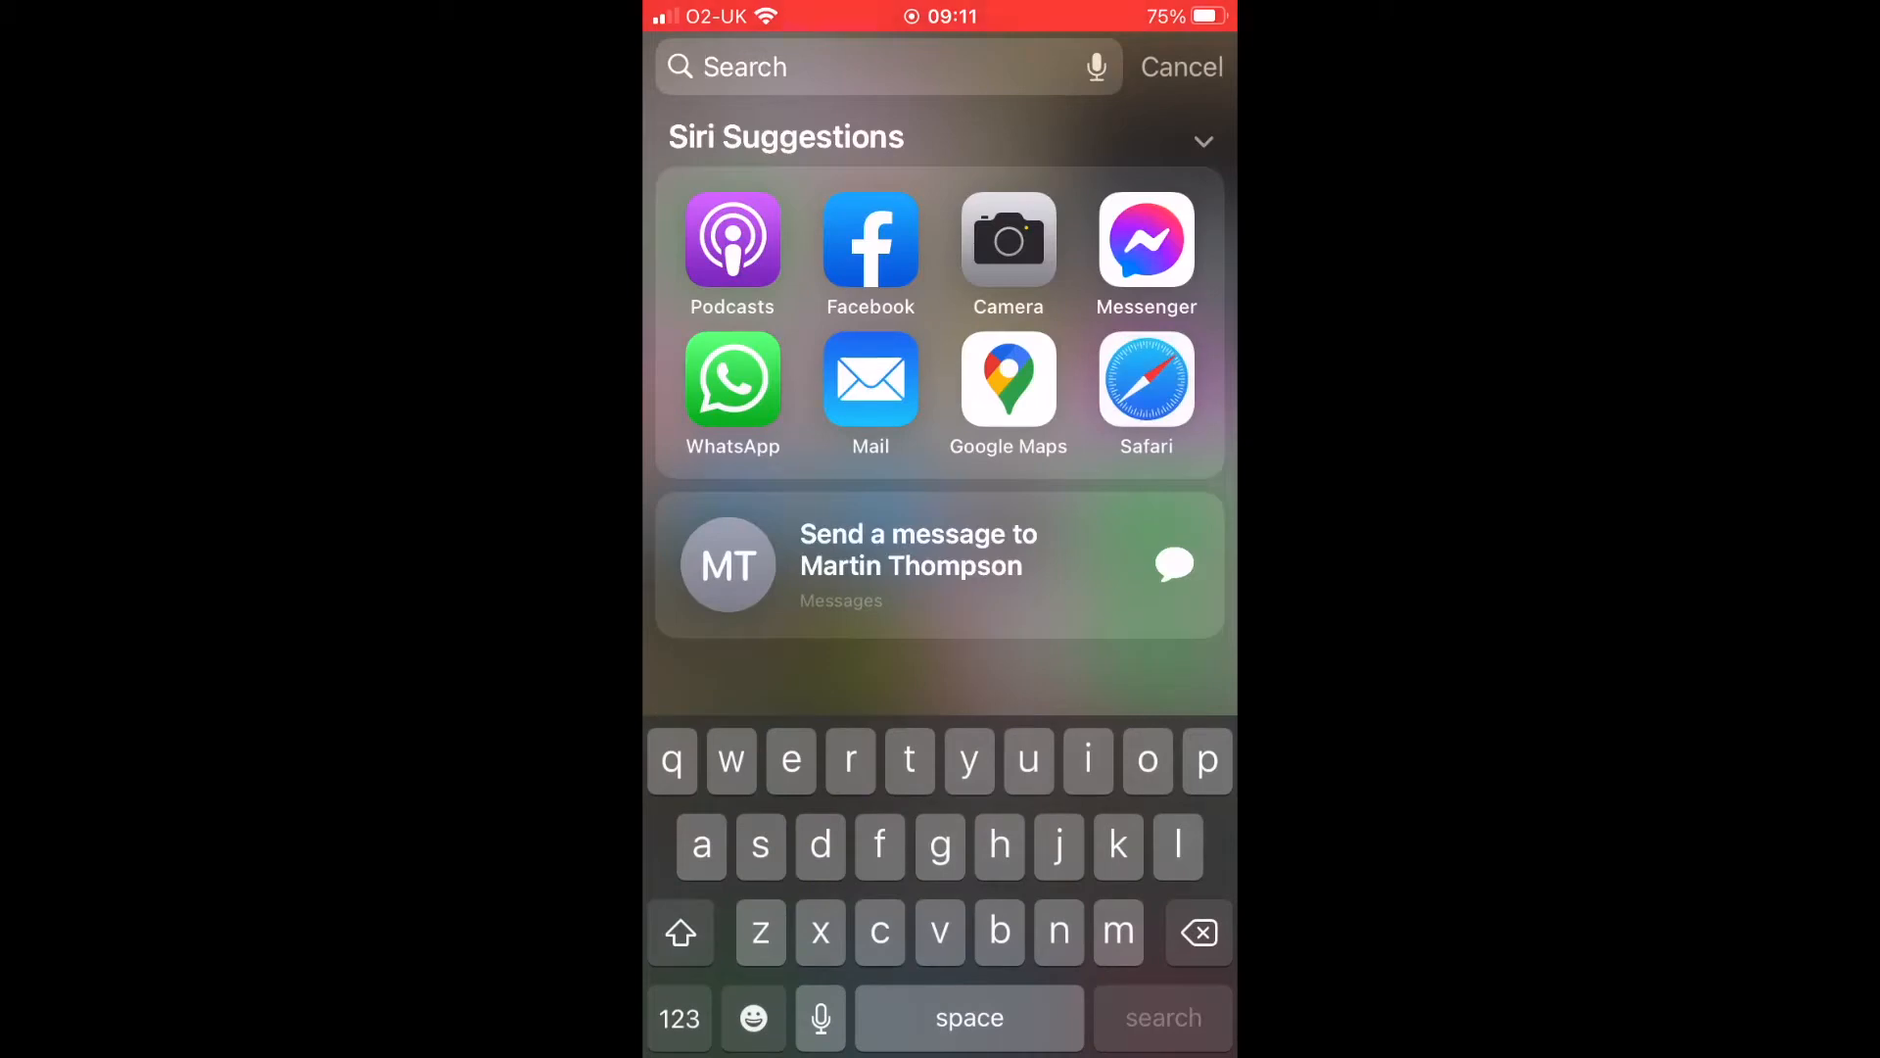
# Open Voice Memos from search and make an 11-second test recording.
pyautogui.write('voice')
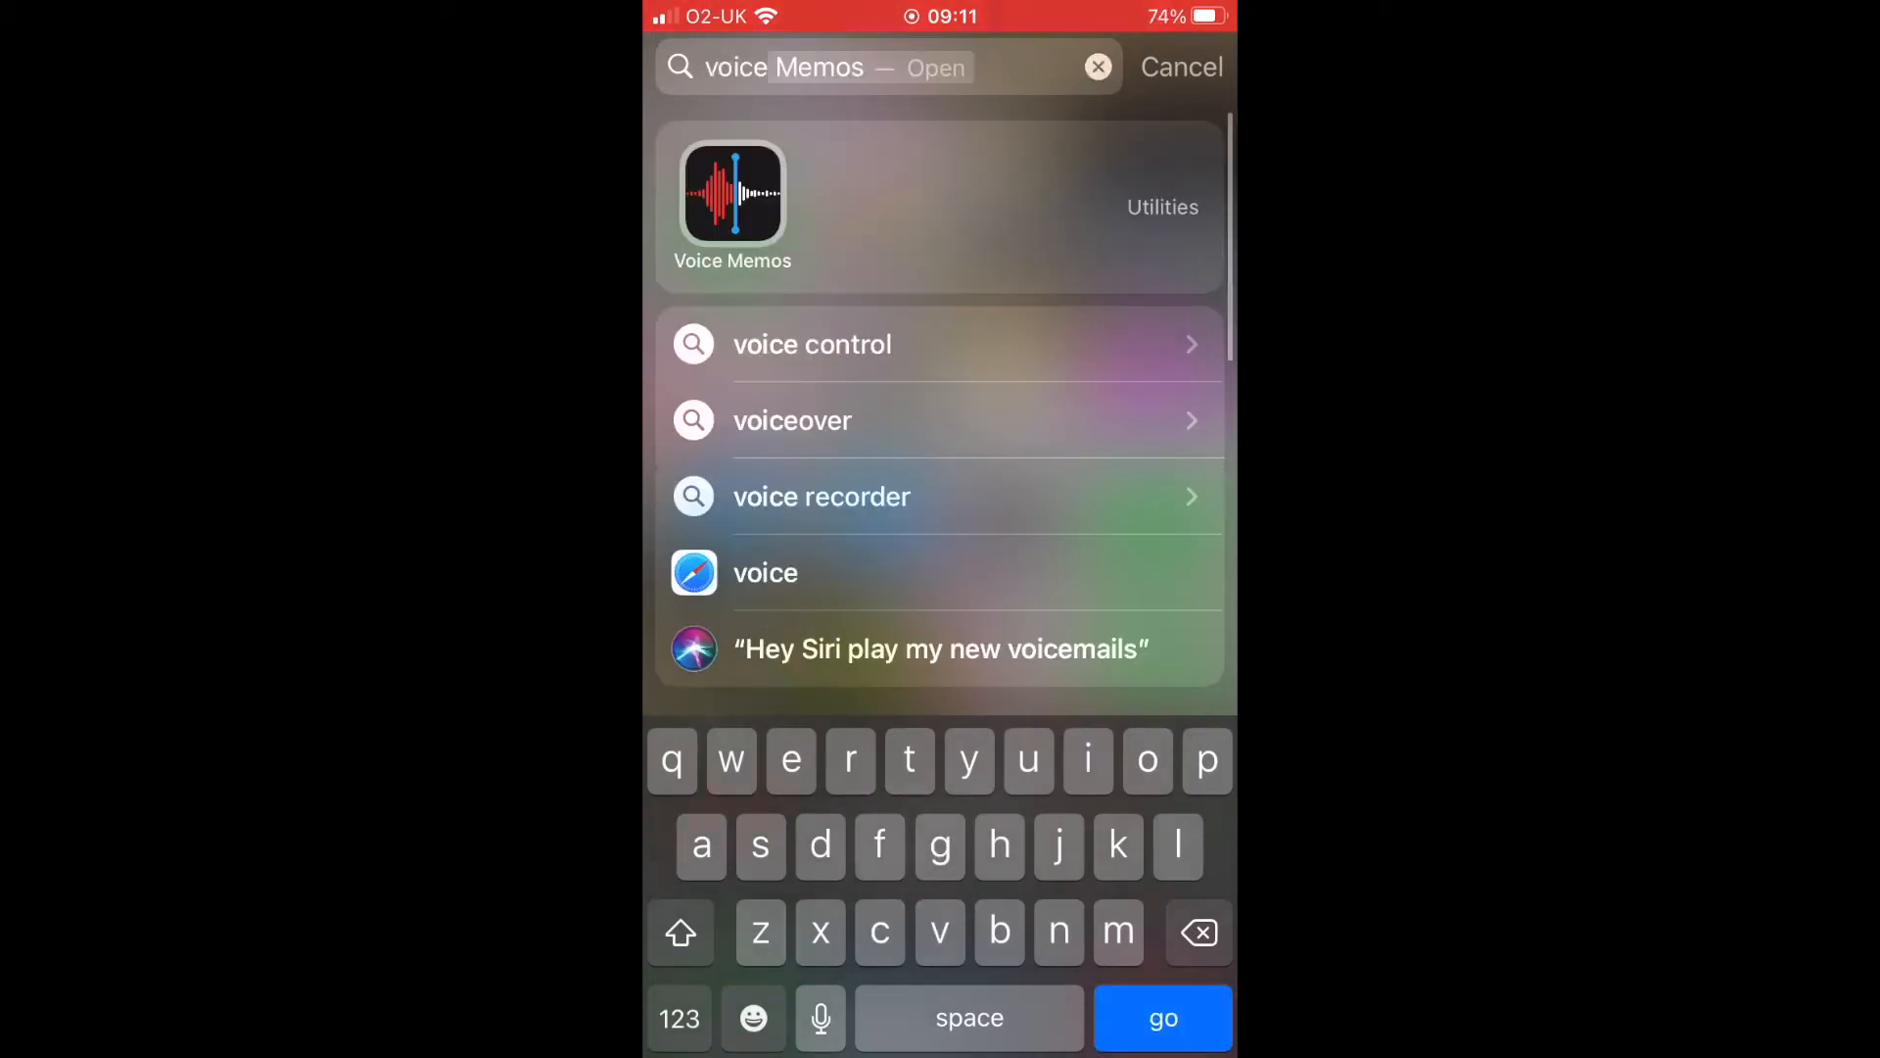
pyautogui.click(733, 193)
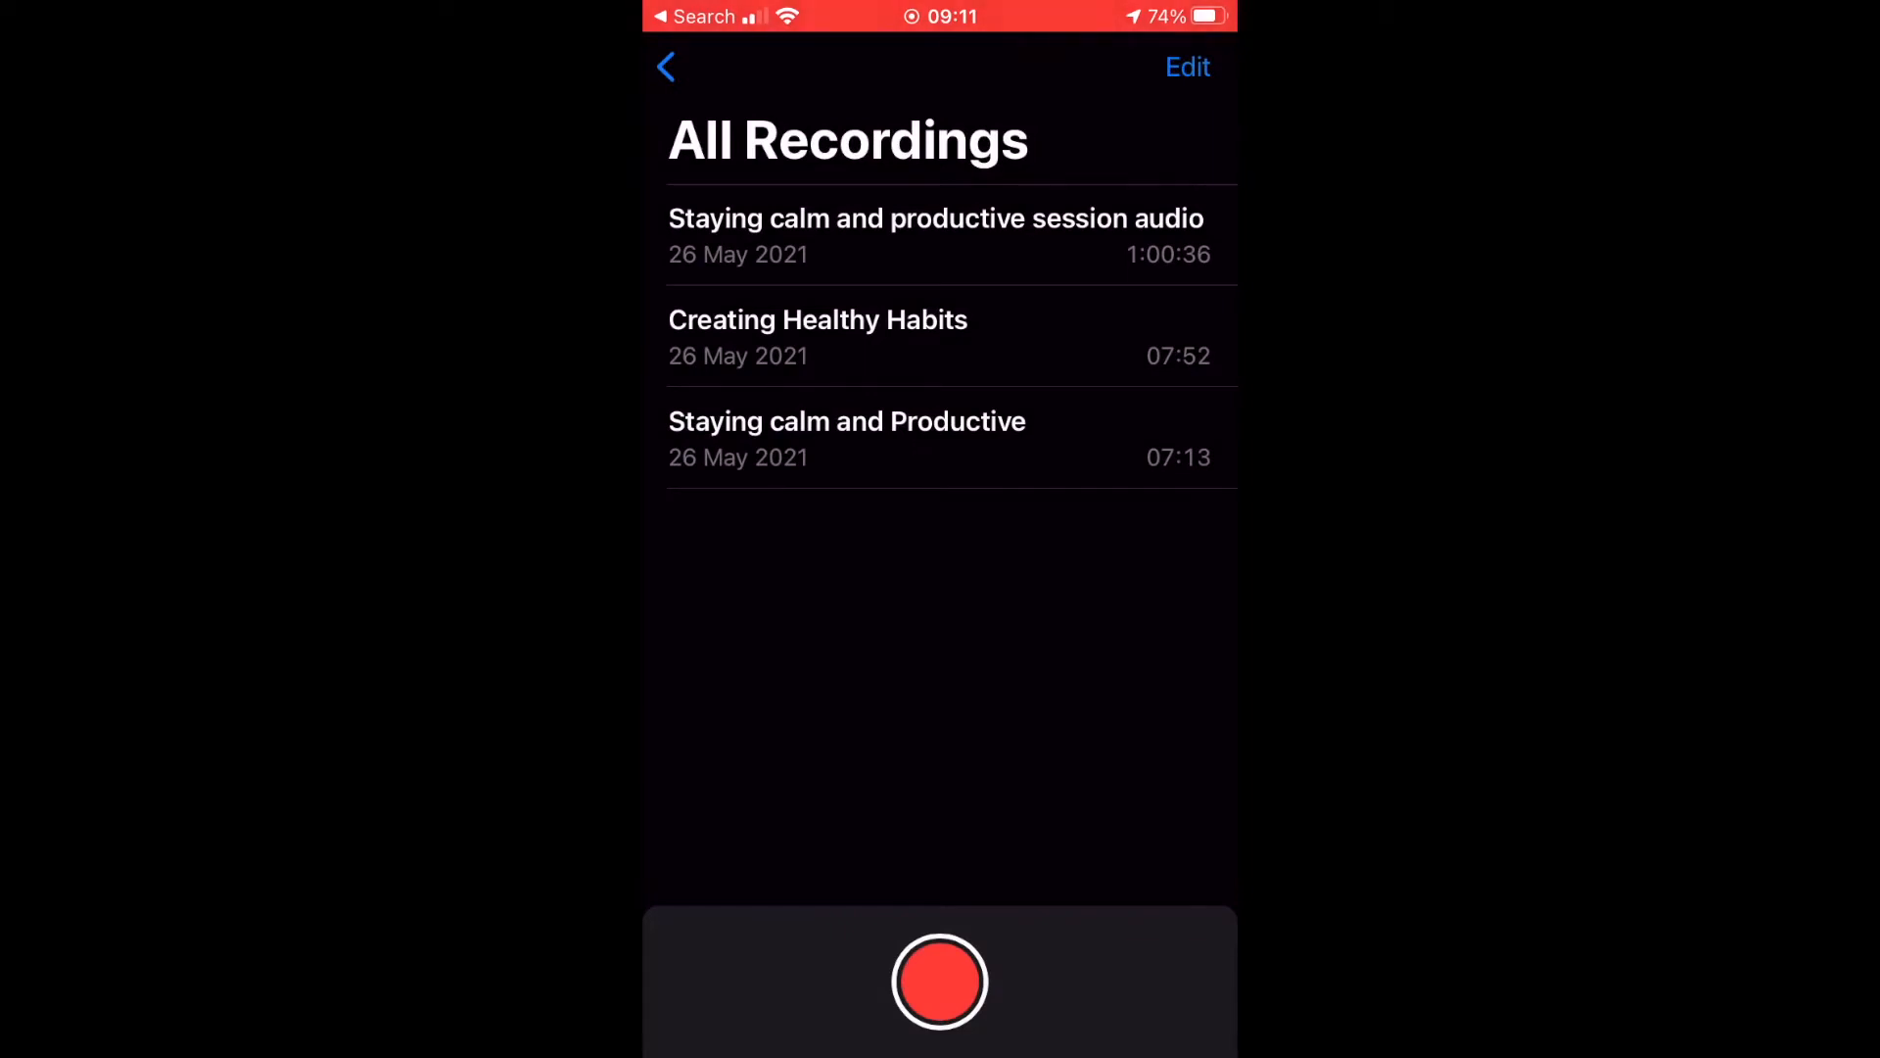
pyautogui.click(940, 981)
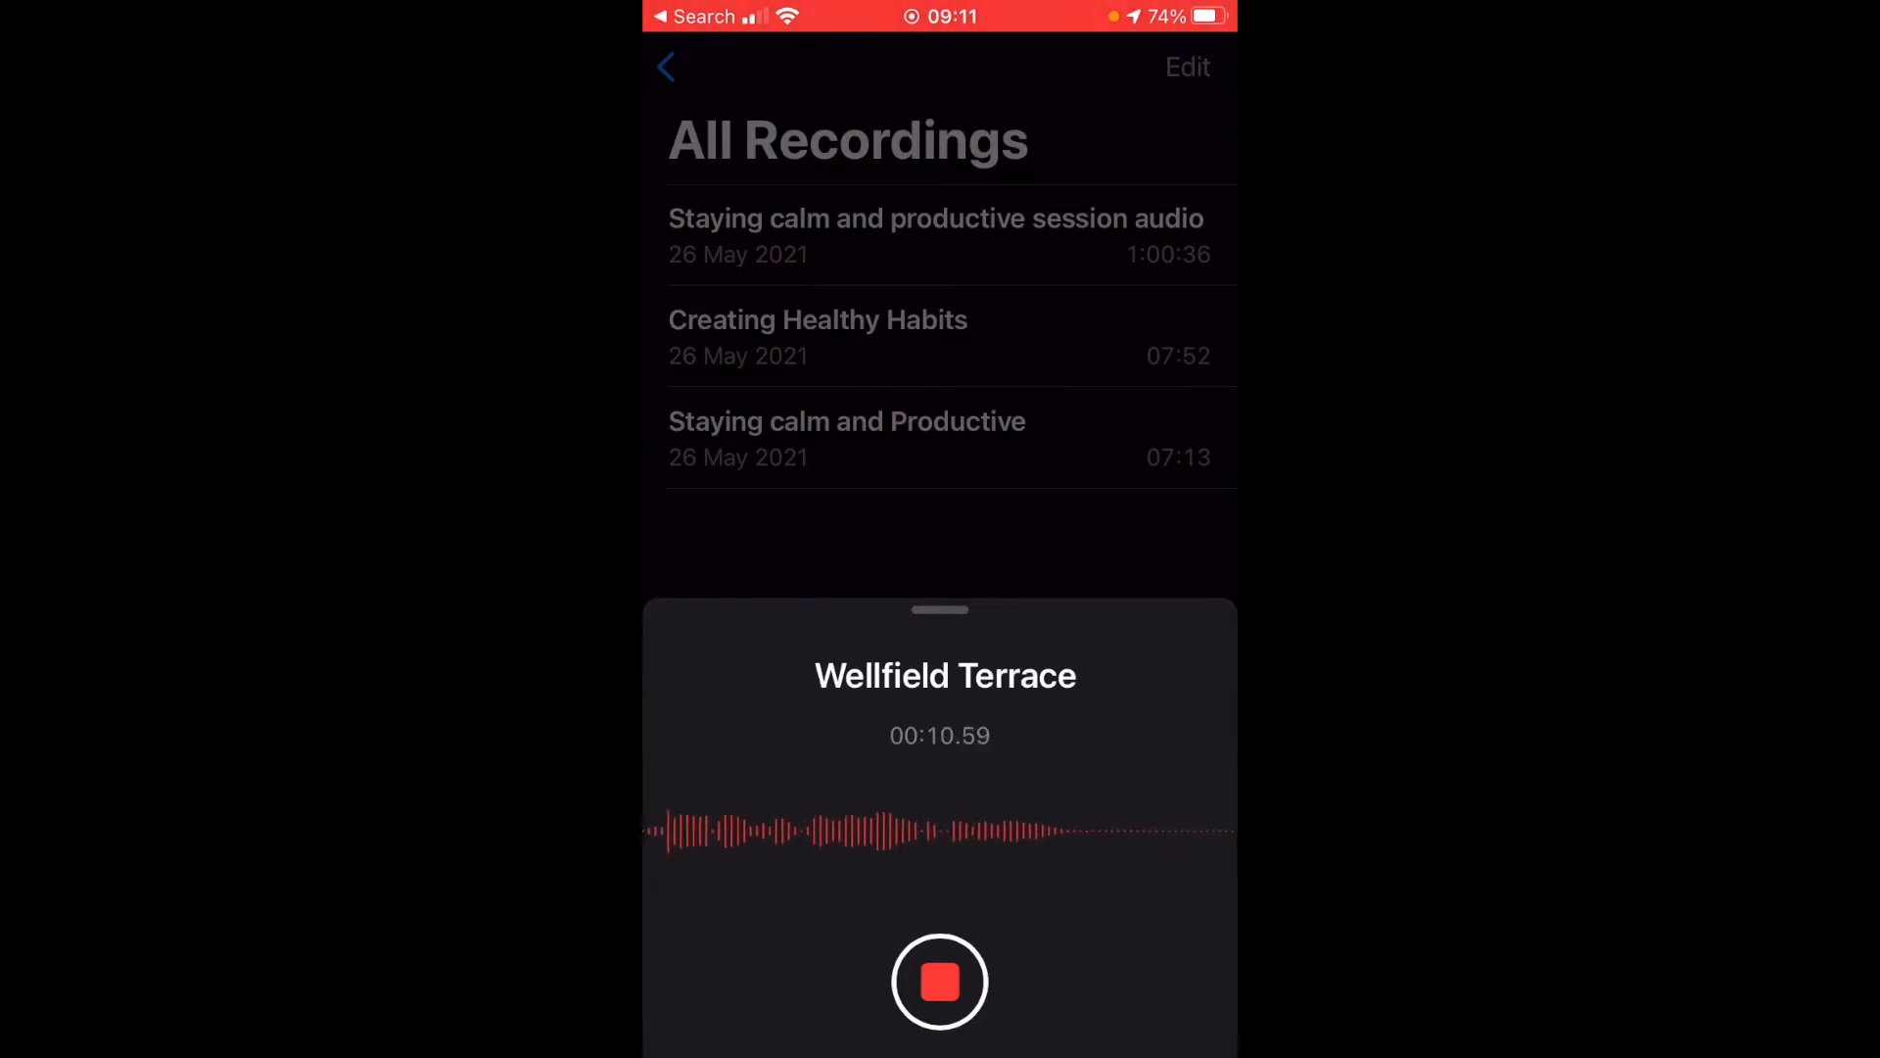
pyautogui.click(940, 982)
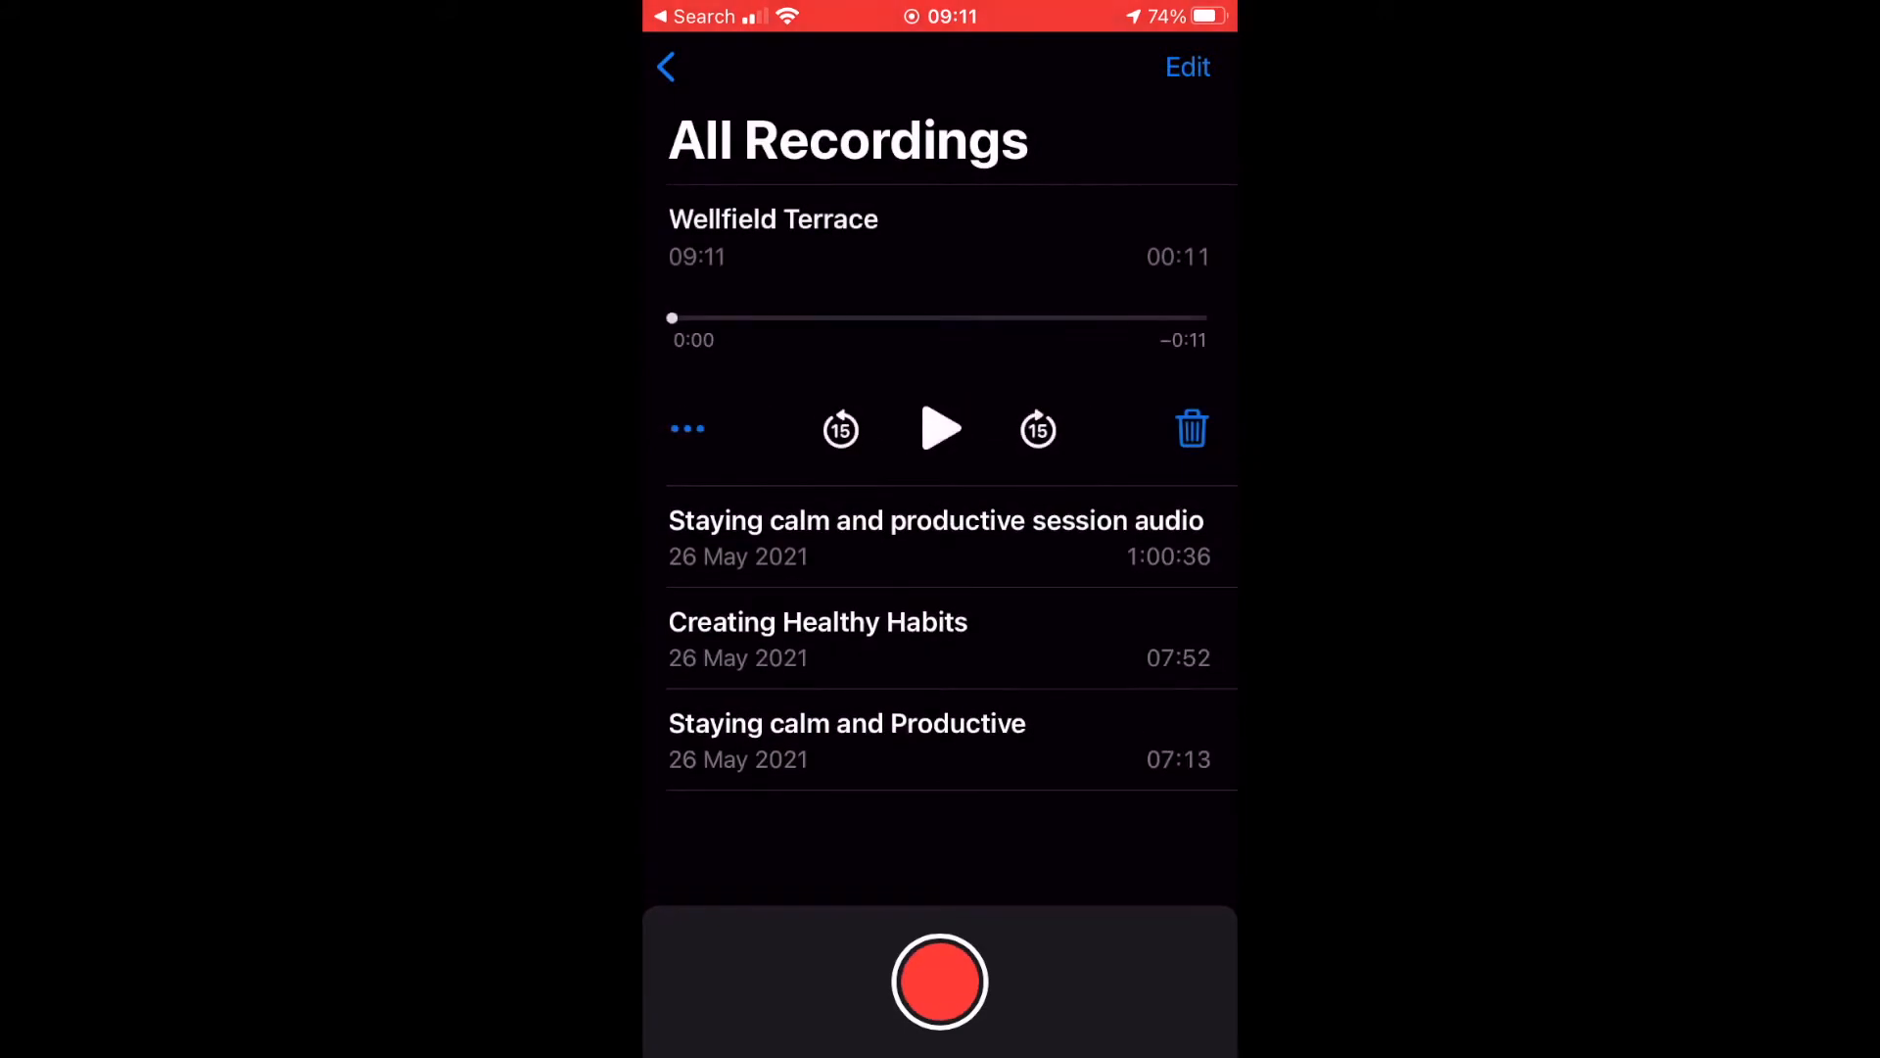
# Play back the test recording, then delete it and dismiss the notice.
pyautogui.click(940, 428)
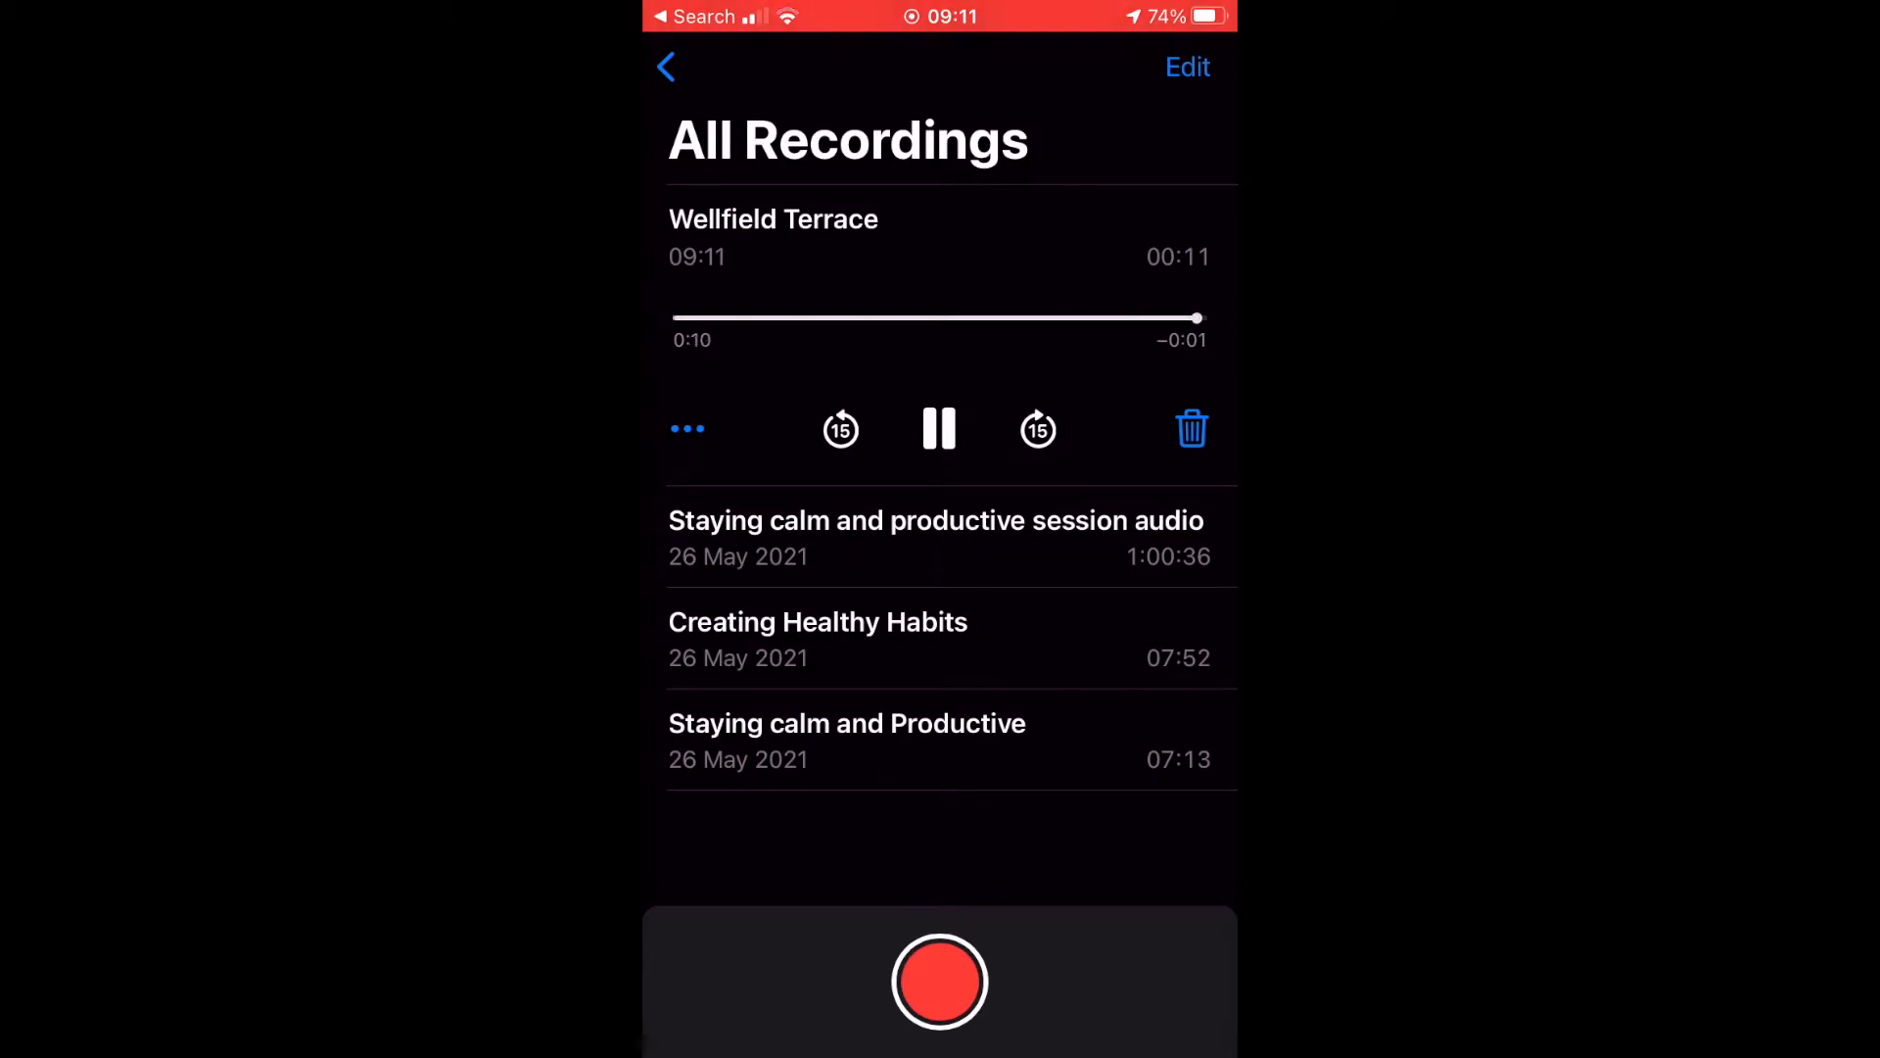
pyautogui.click(1192, 428)
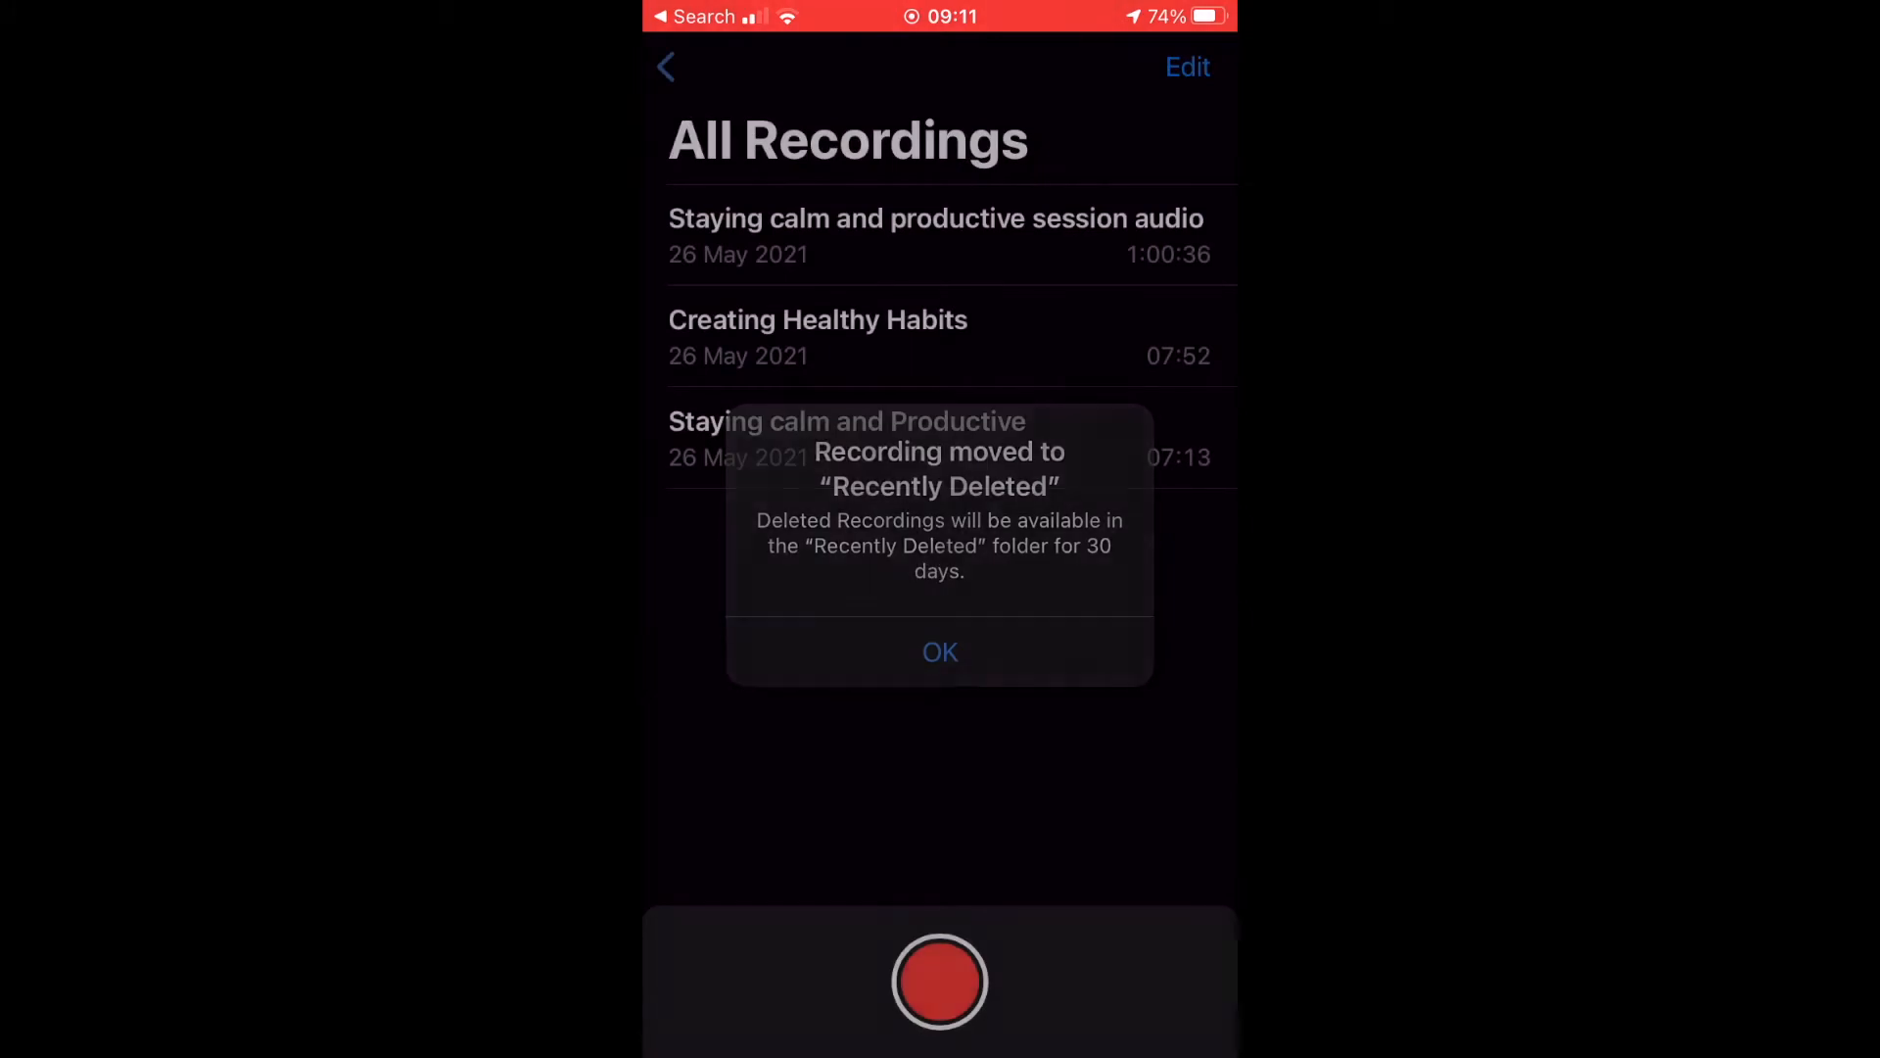
pyautogui.click(940, 653)
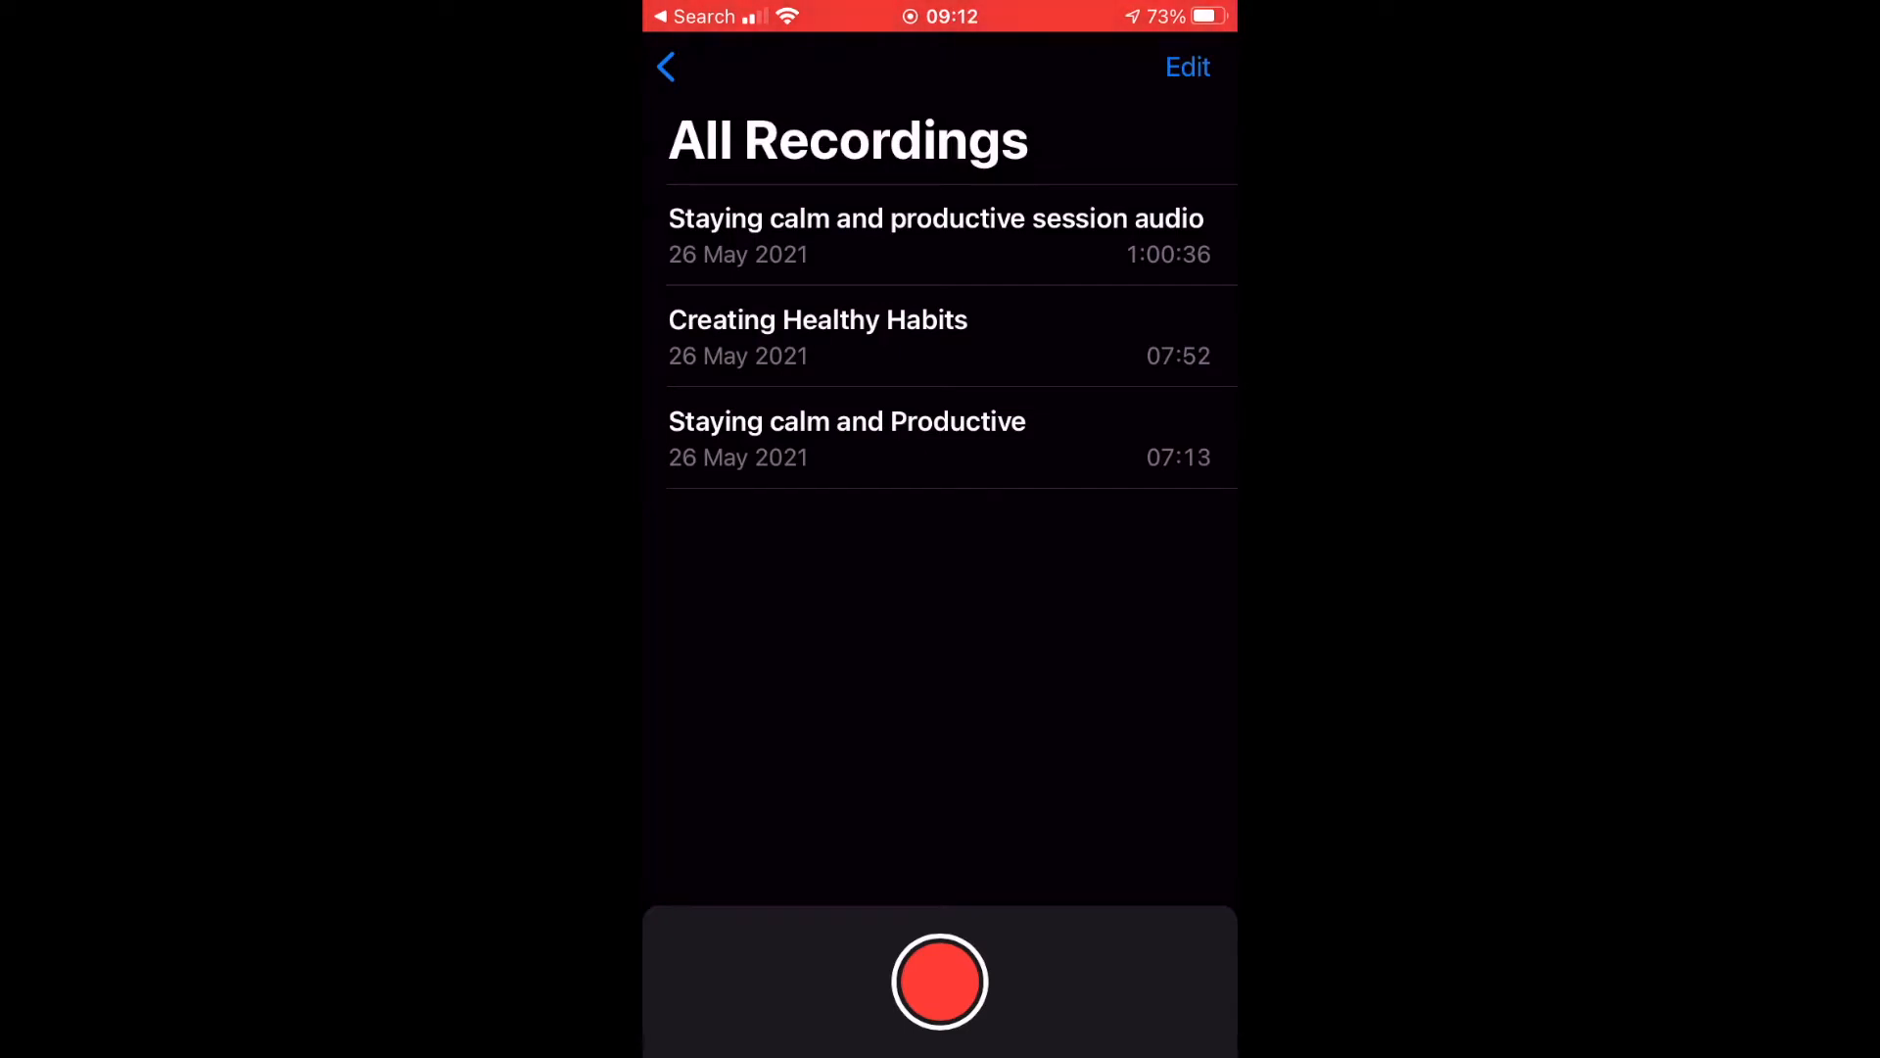
# Record the 58-second guided meditation voice track as a new memo.
pyautogui.click(941, 981)
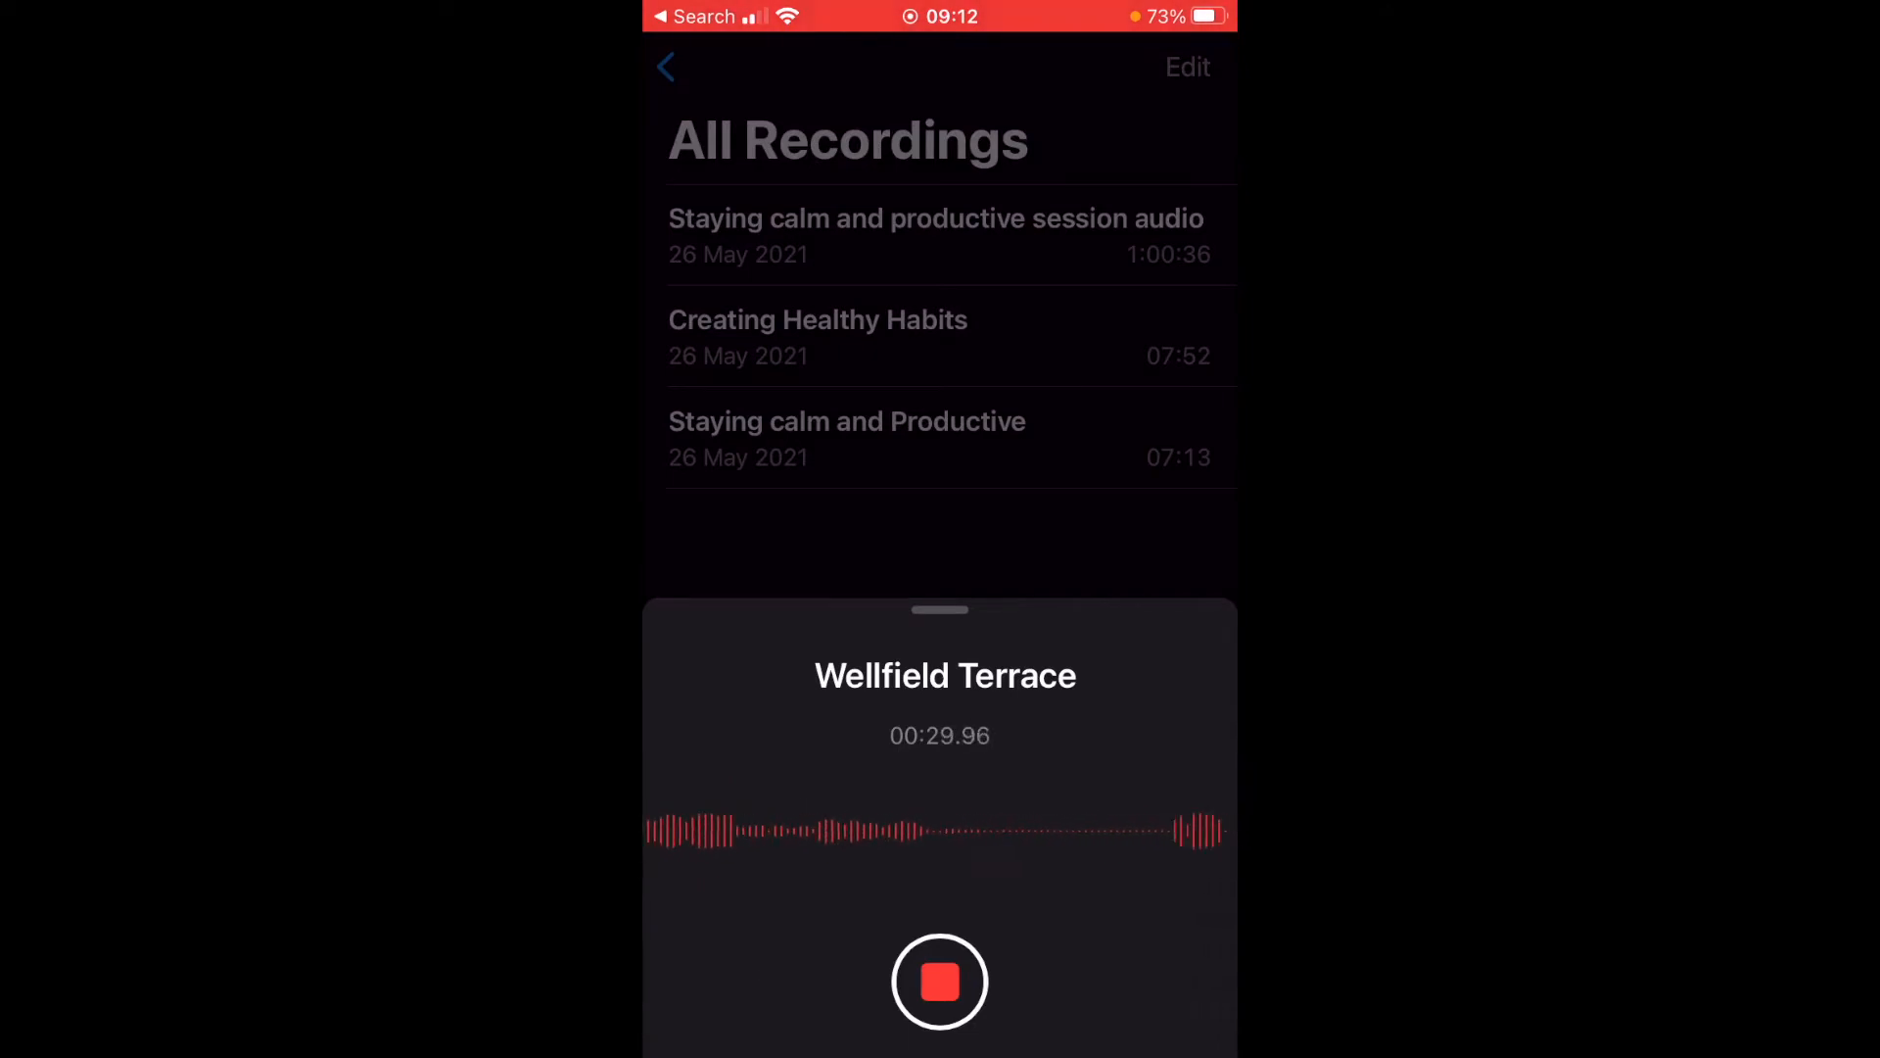
pyautogui.click(940, 982)
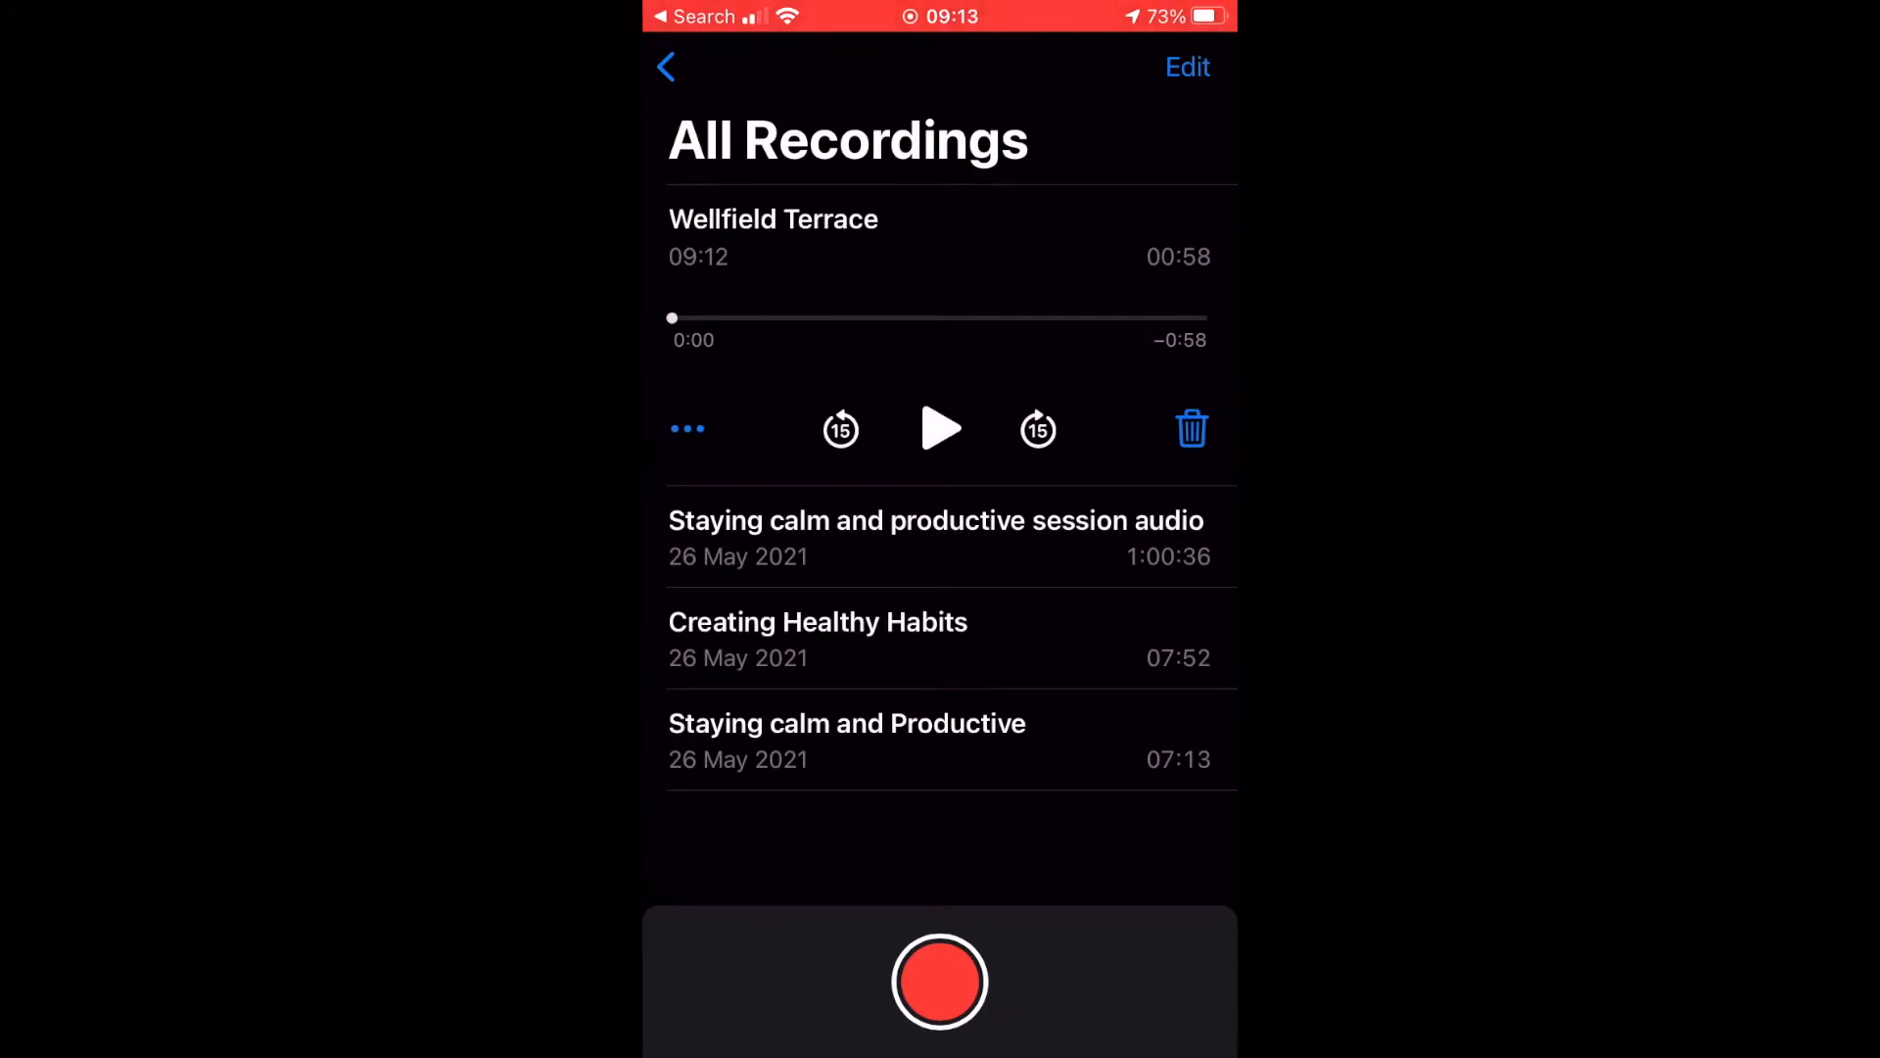
# Retitle the new 58-second recording 'Guided meditation' and show its ••• options sheet.
pyautogui.click(774, 219)
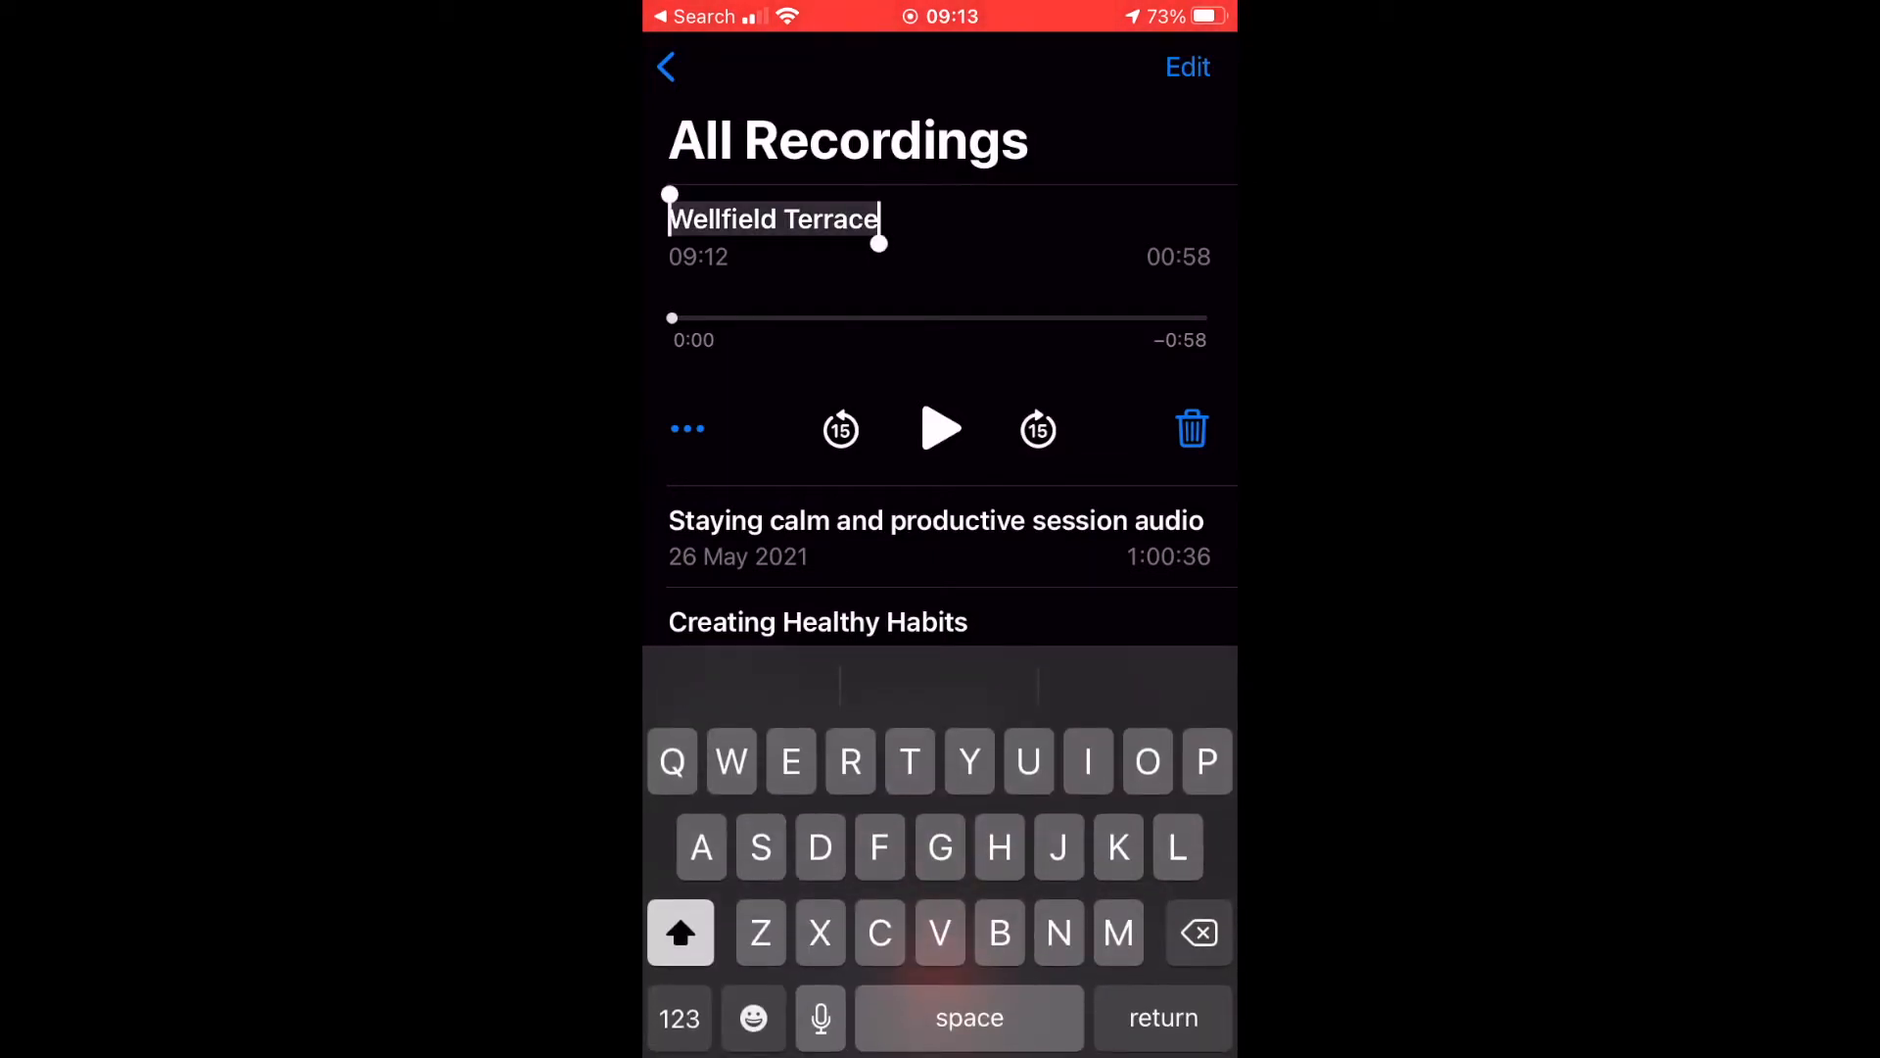
pyautogui.write('Guided meditatio')
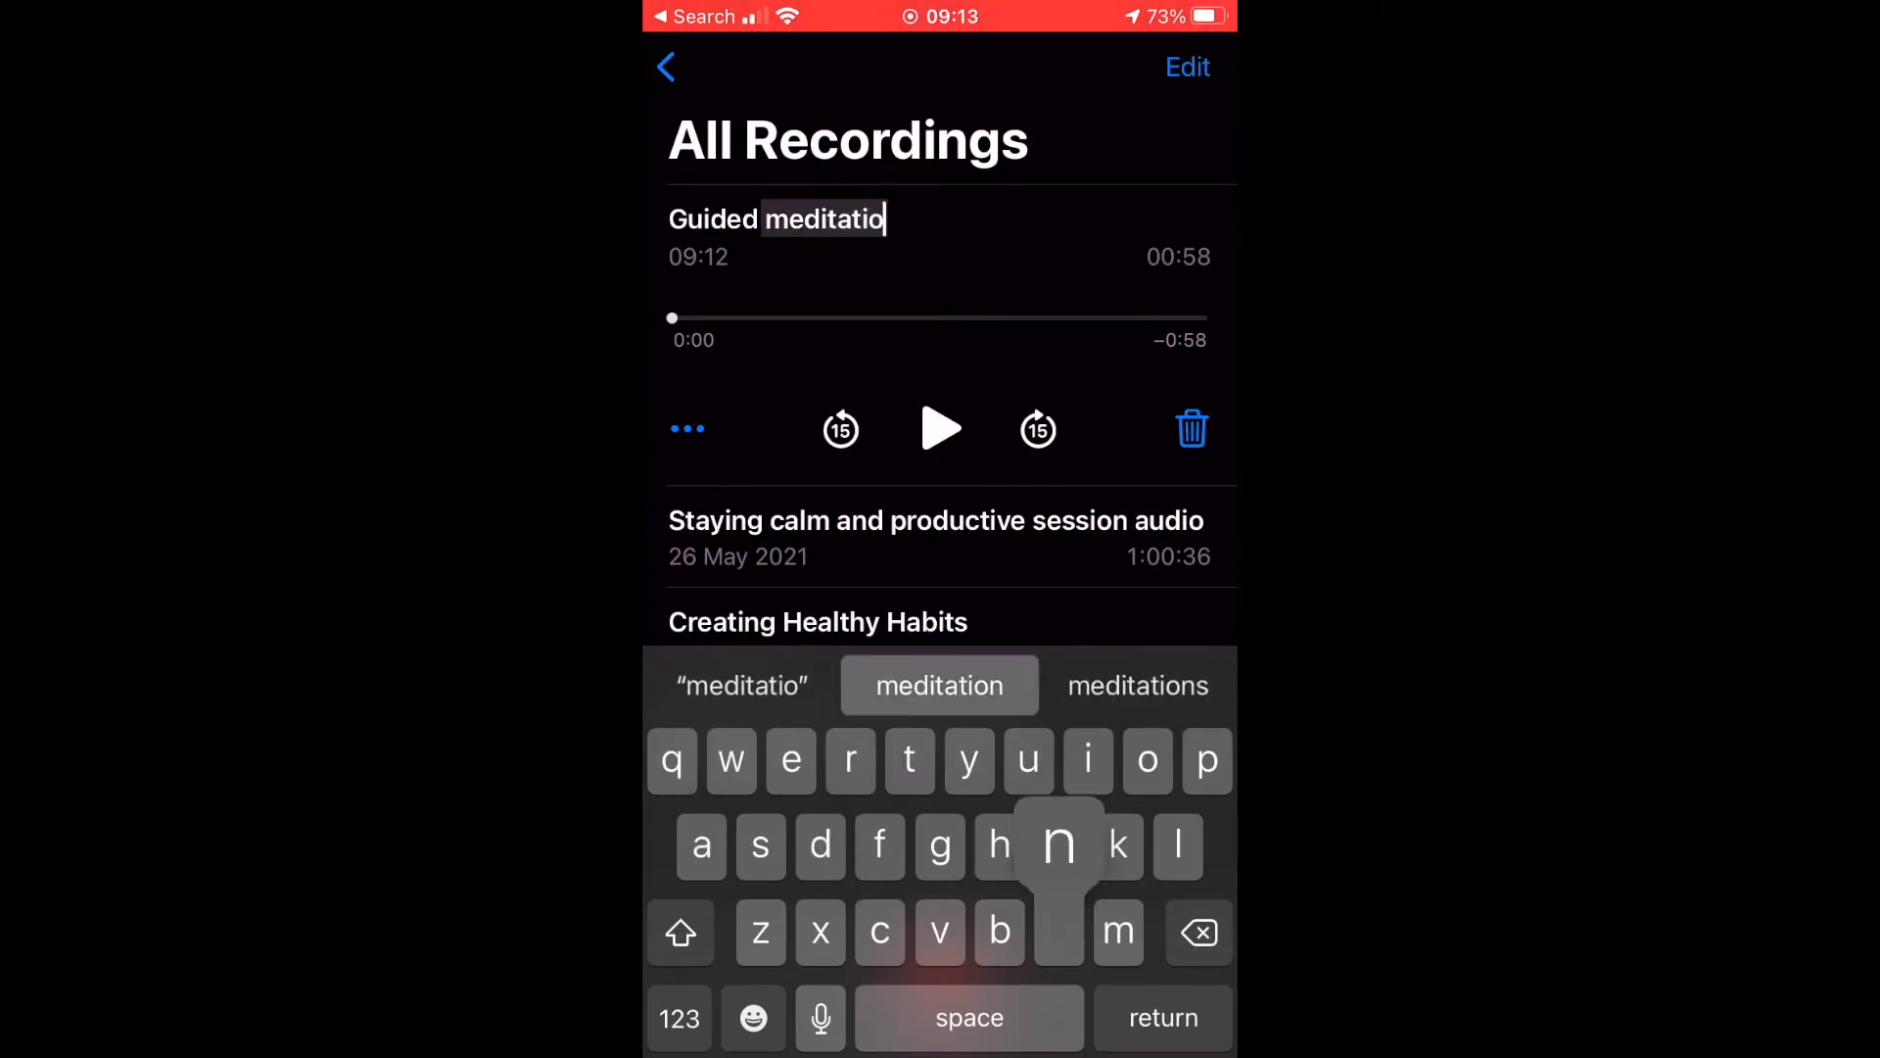
pyautogui.write('n')
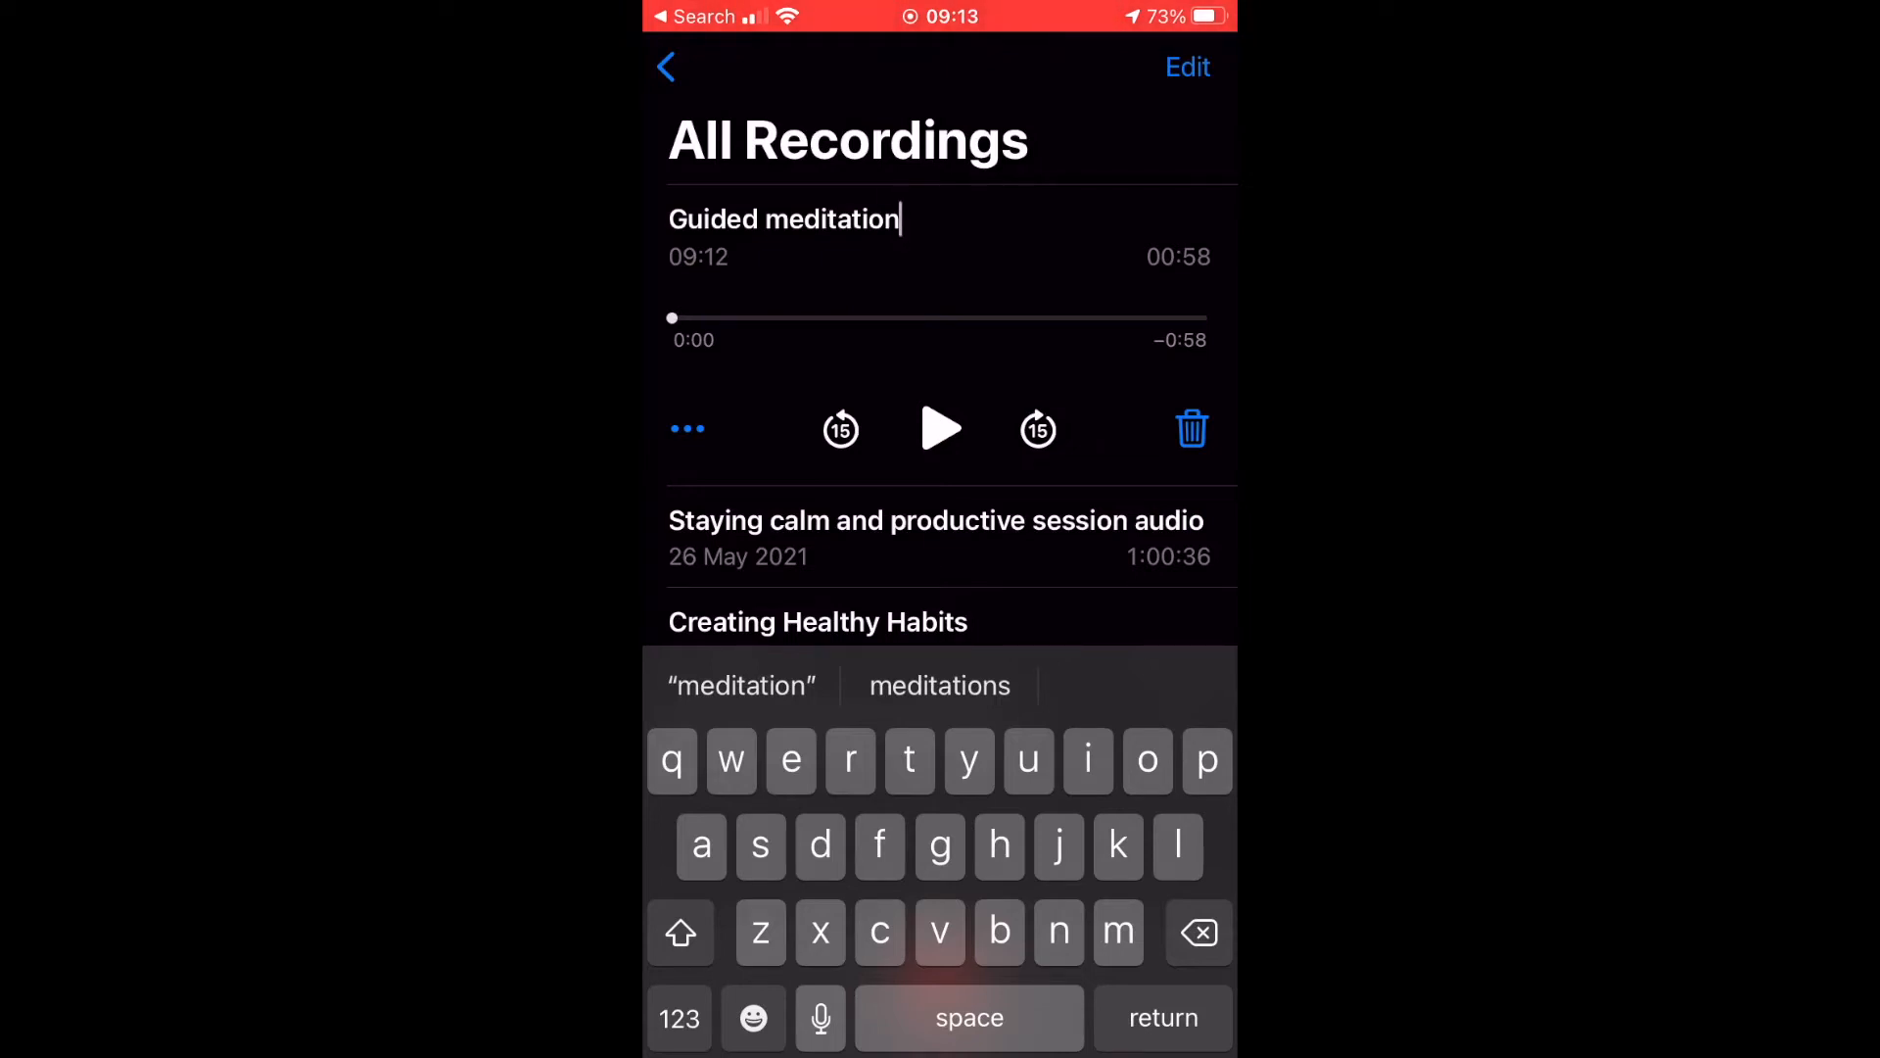
pyautogui.click(688, 429)
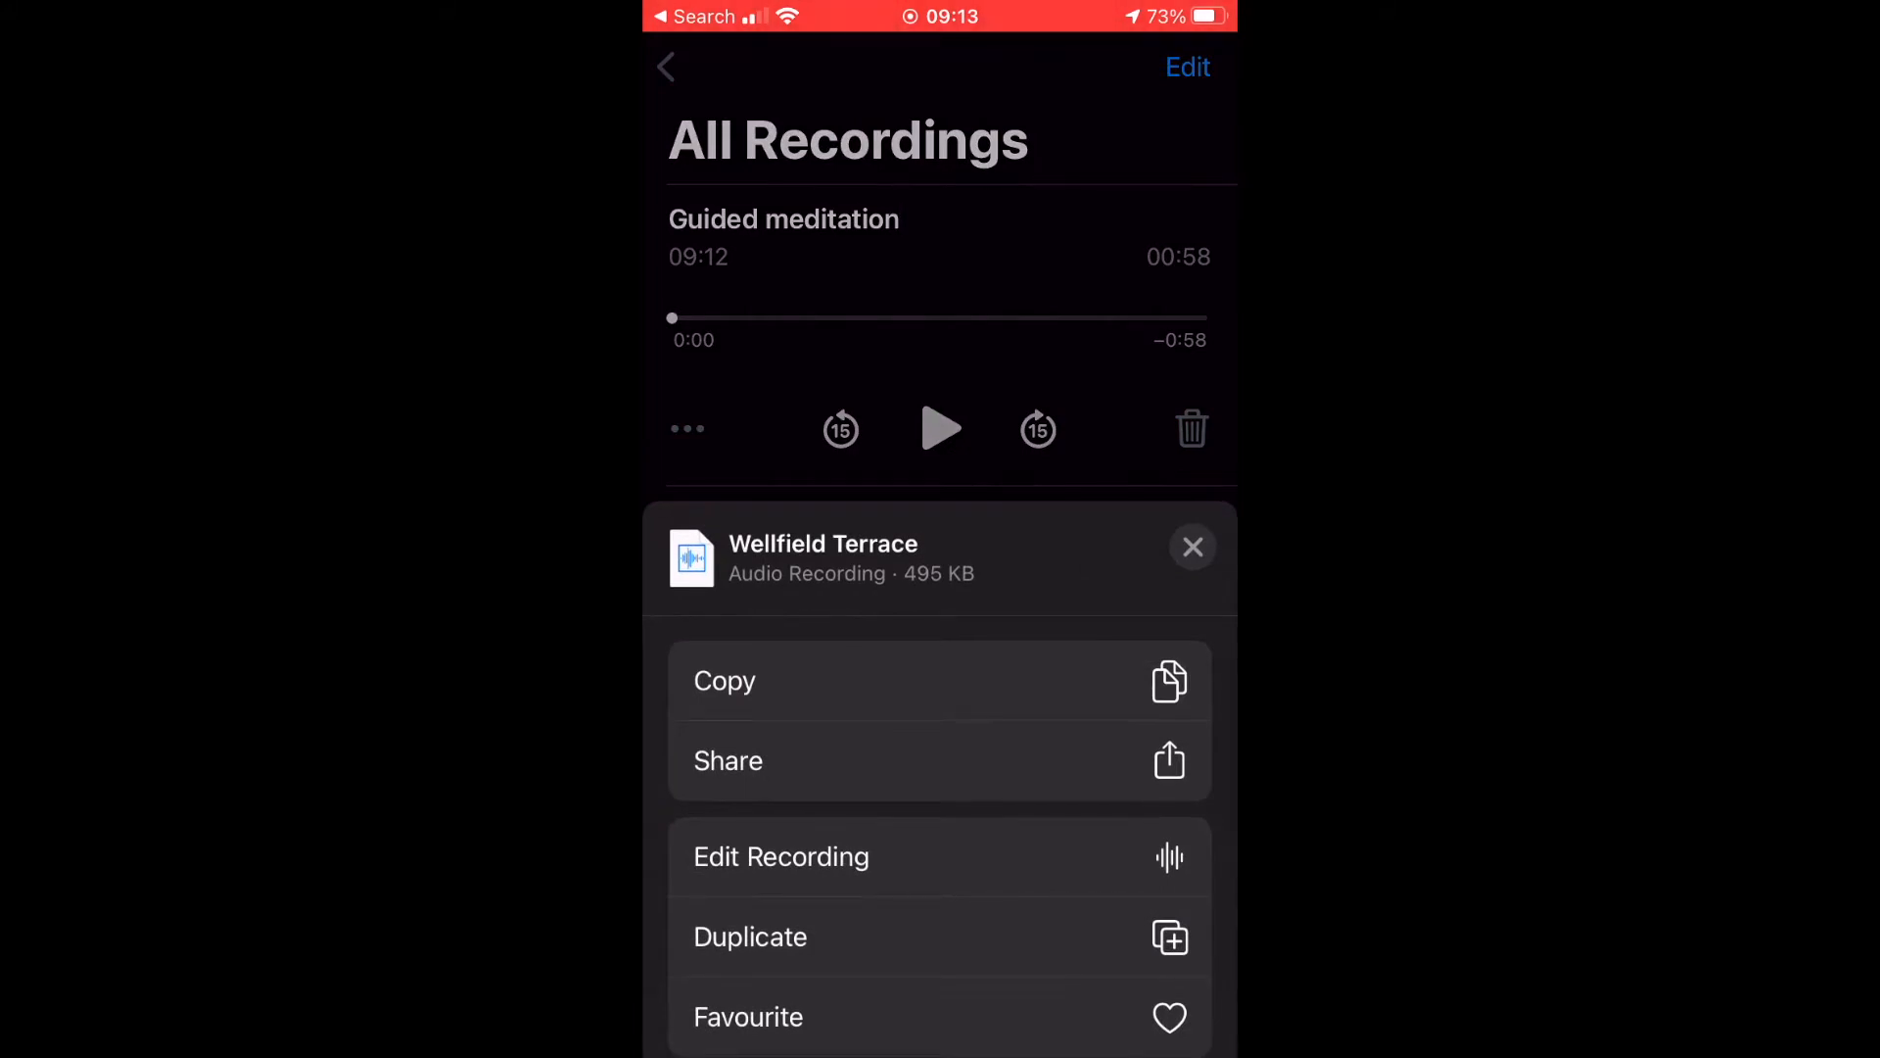
# Share the recording by Mail, addressed to your own e-mail contact.
pyautogui.click(728, 761)
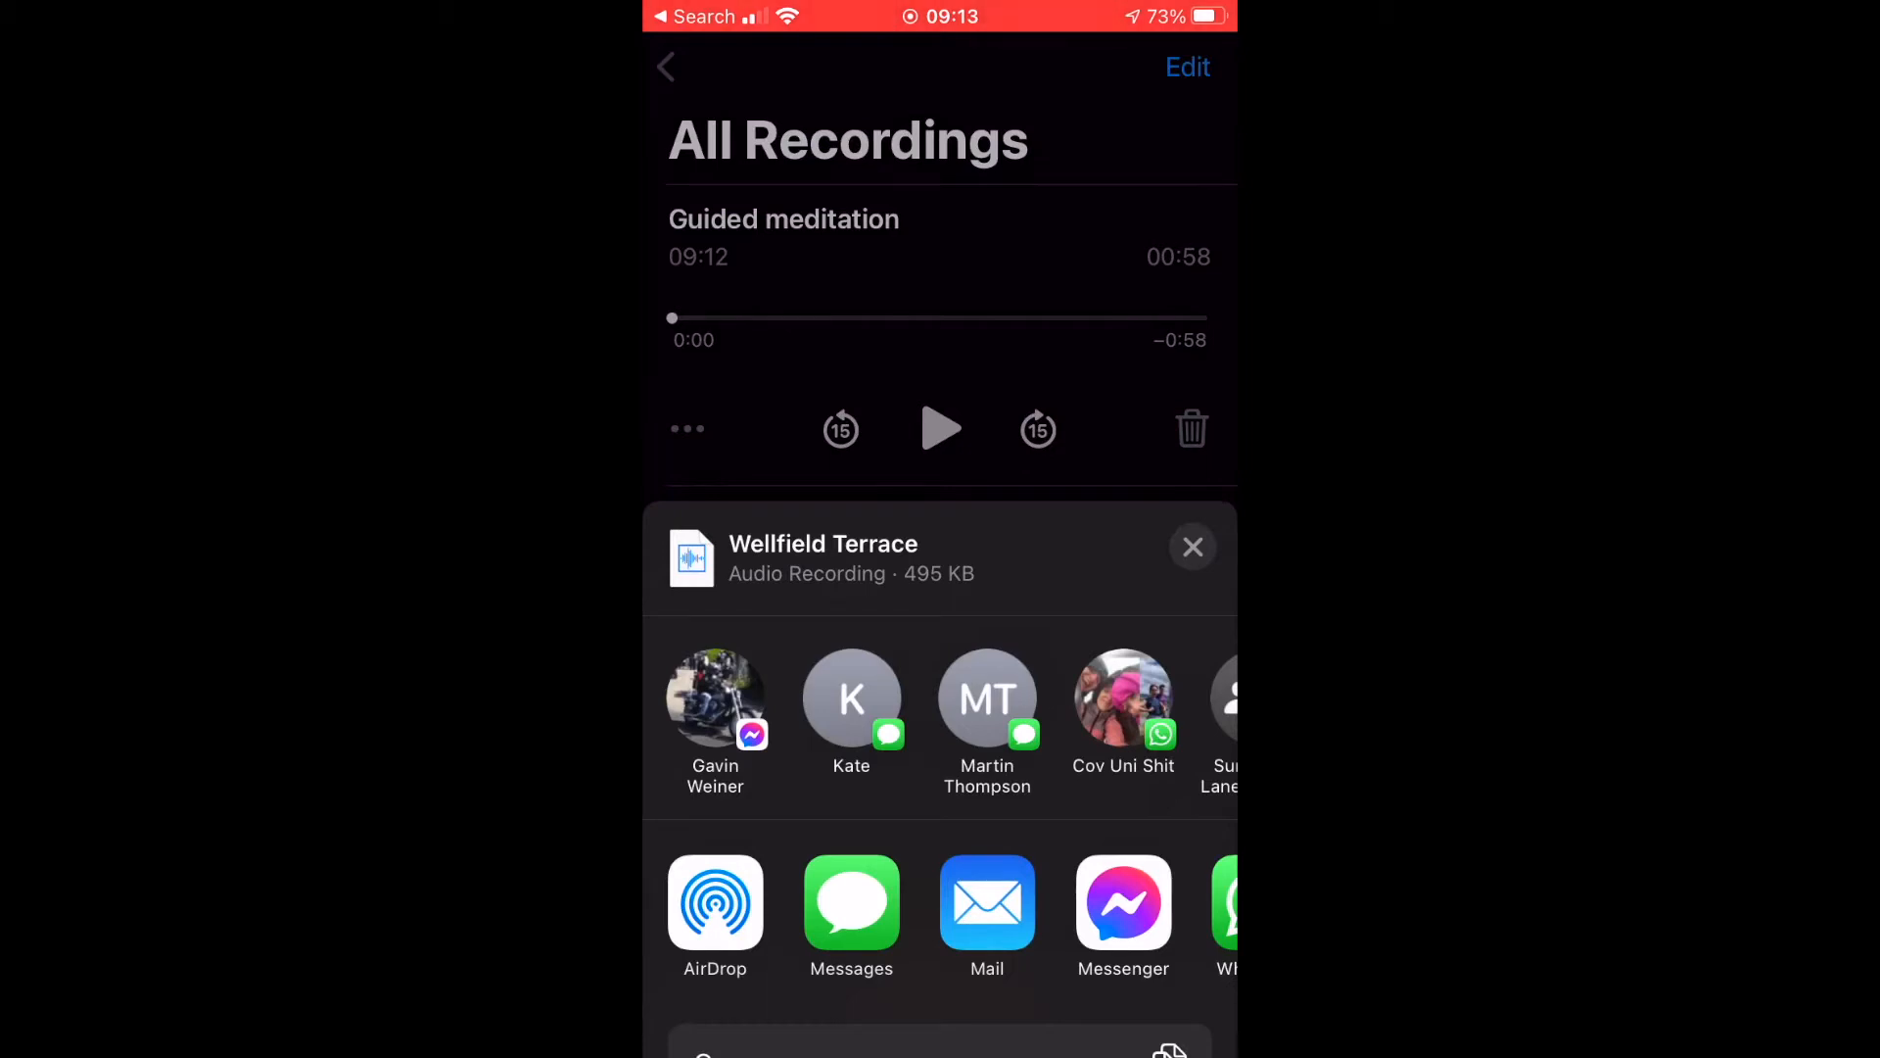
pyautogui.click(987, 902)
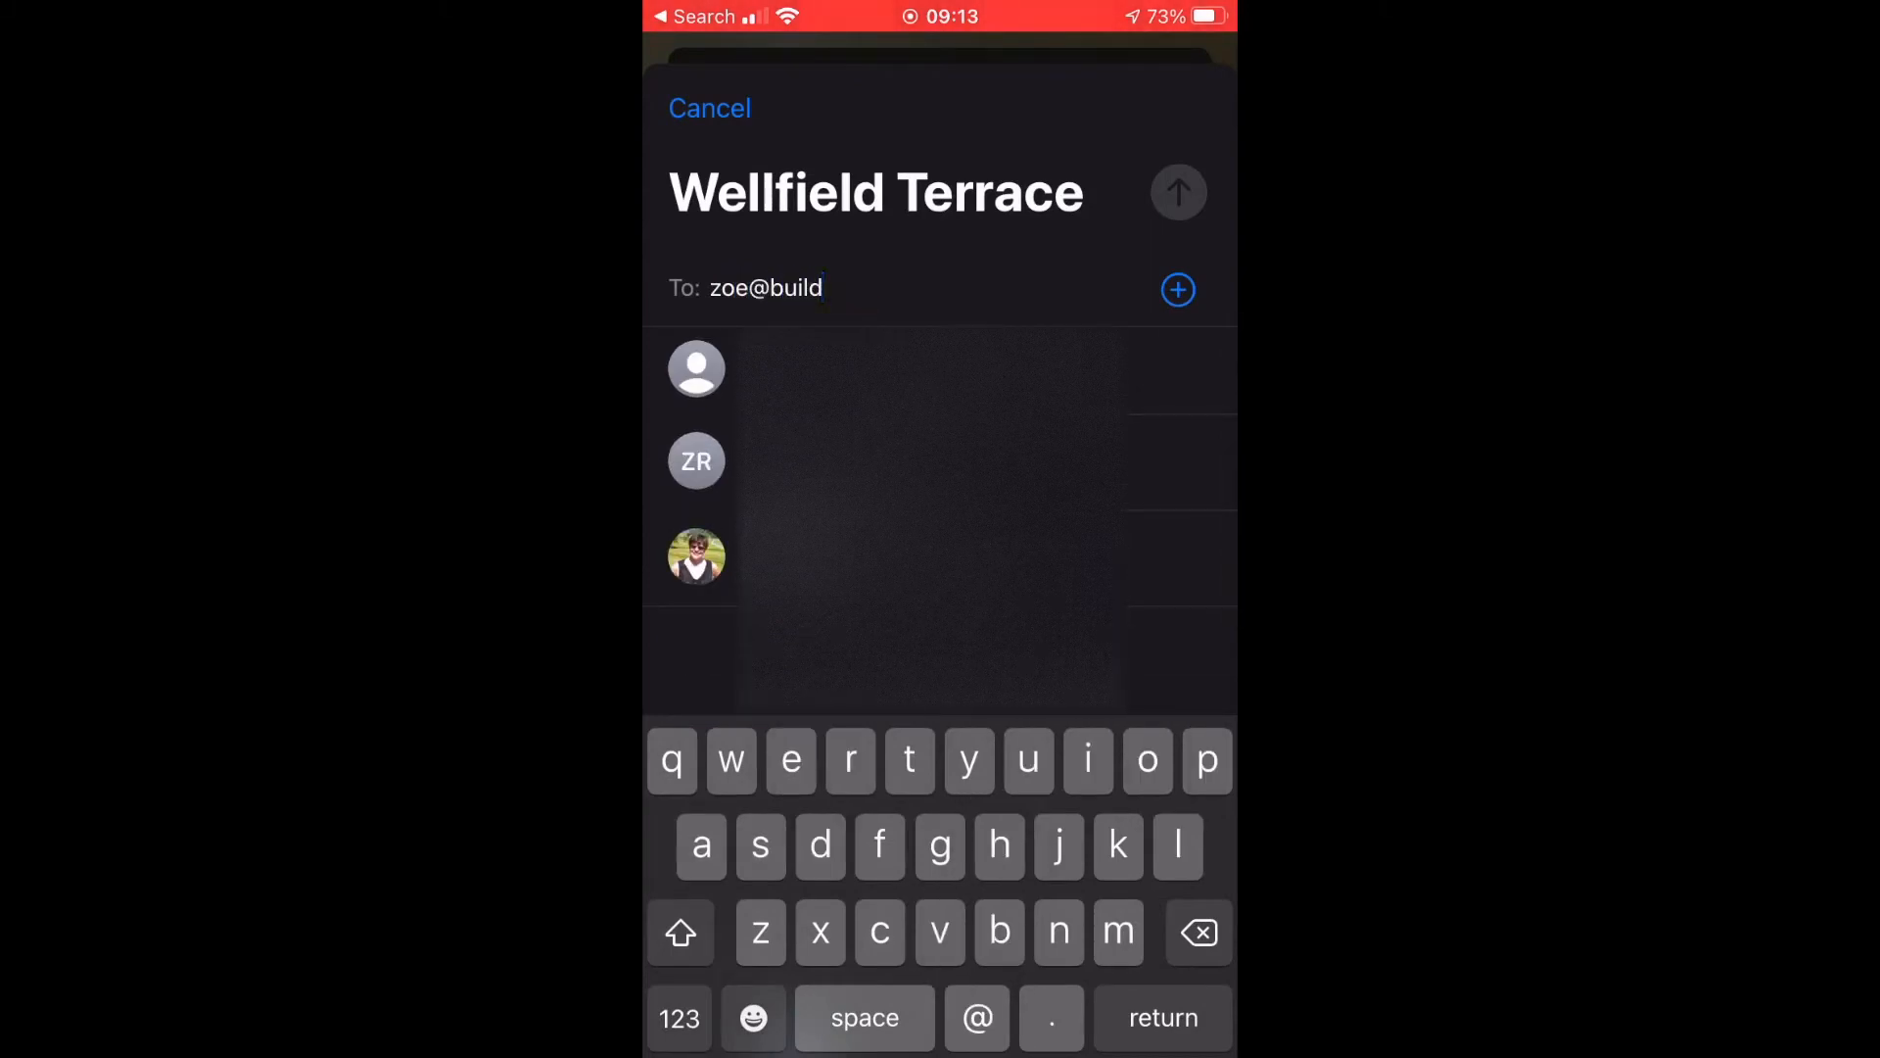
pyautogui.press('Return')
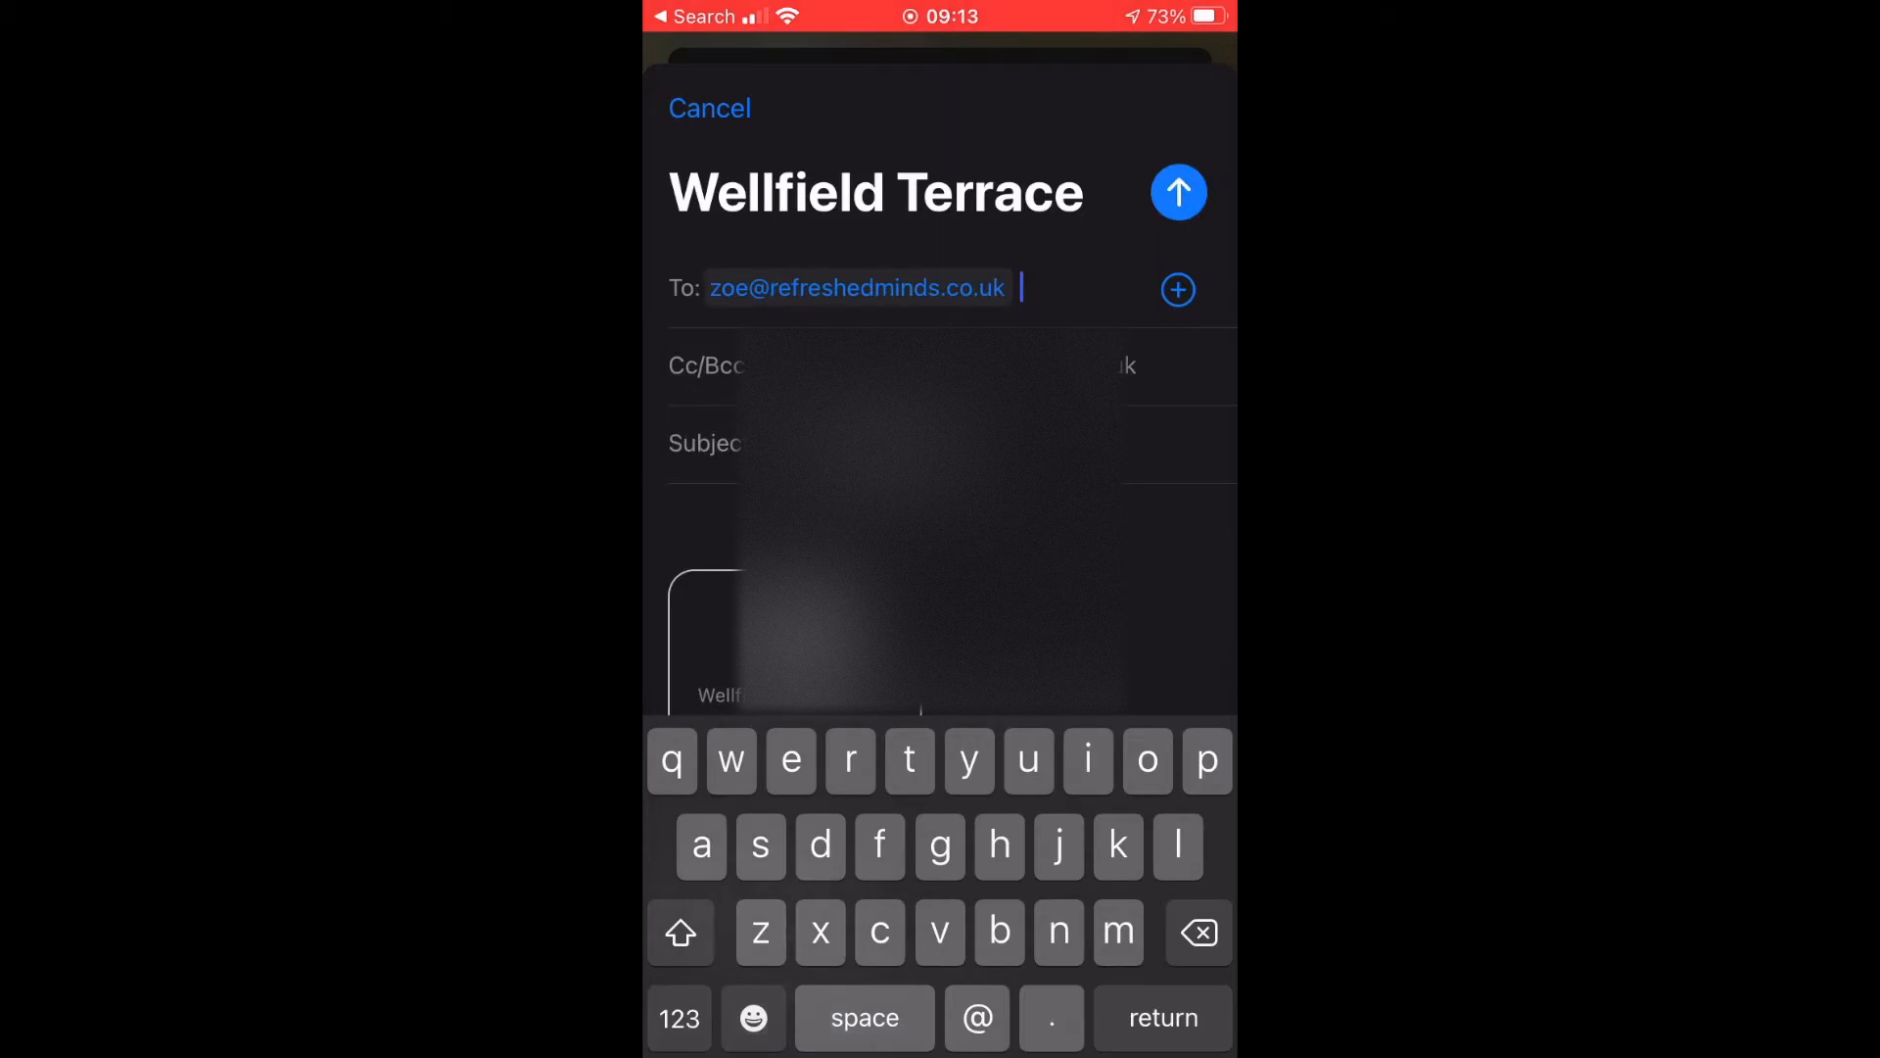
pyautogui.press('BackSpace')
pyautogui.press('BackSpace')
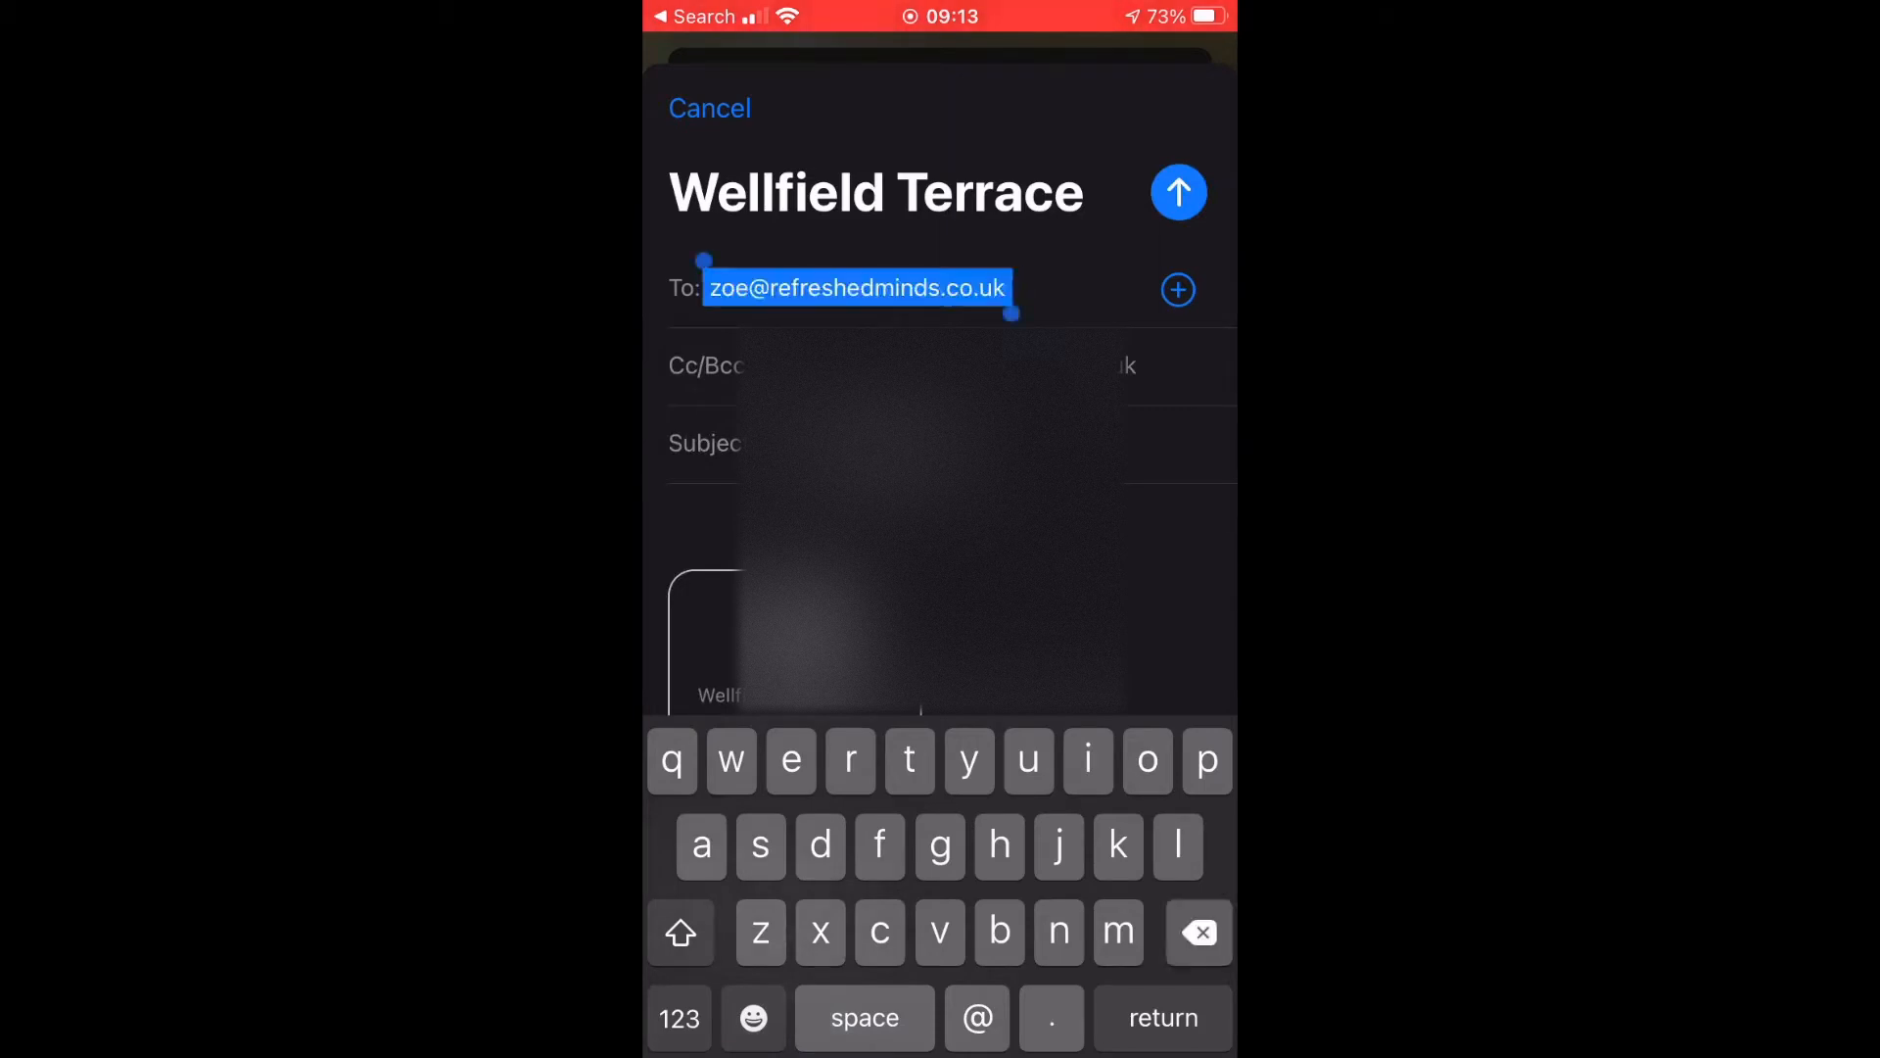
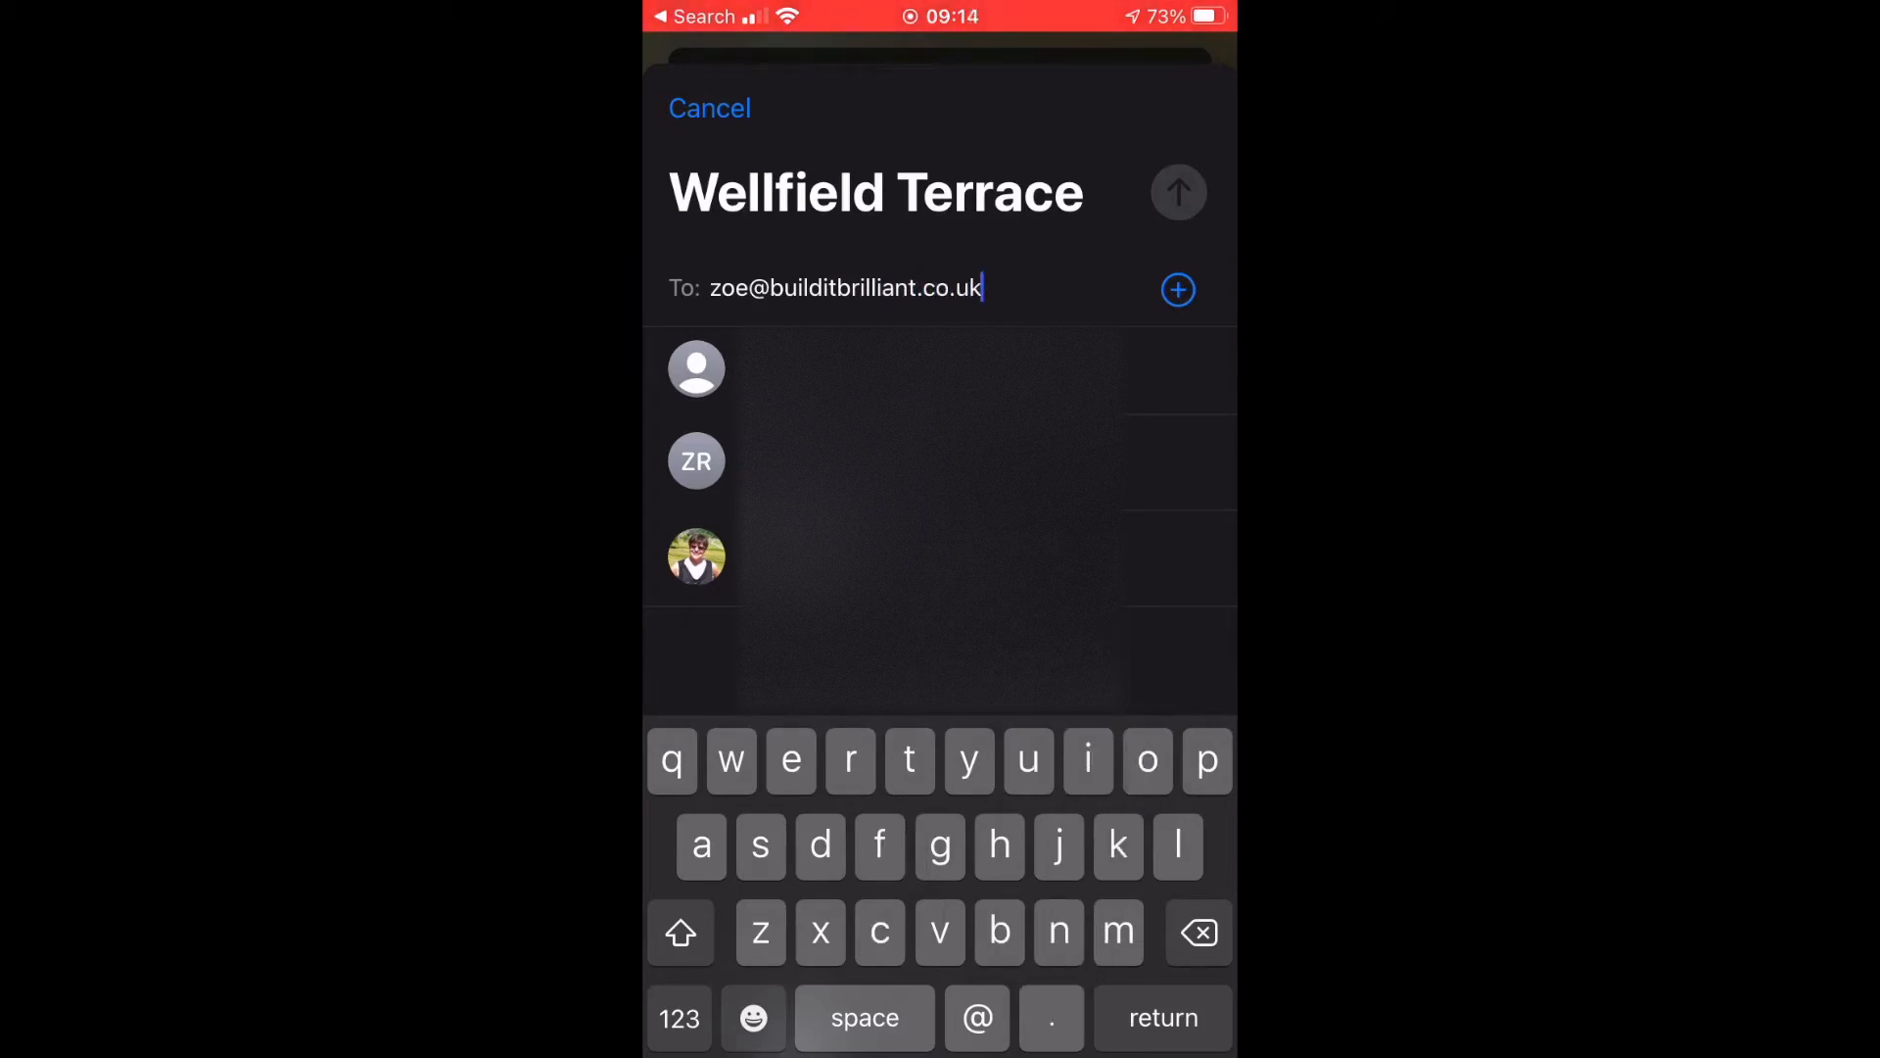
pyautogui.click(982, 288)
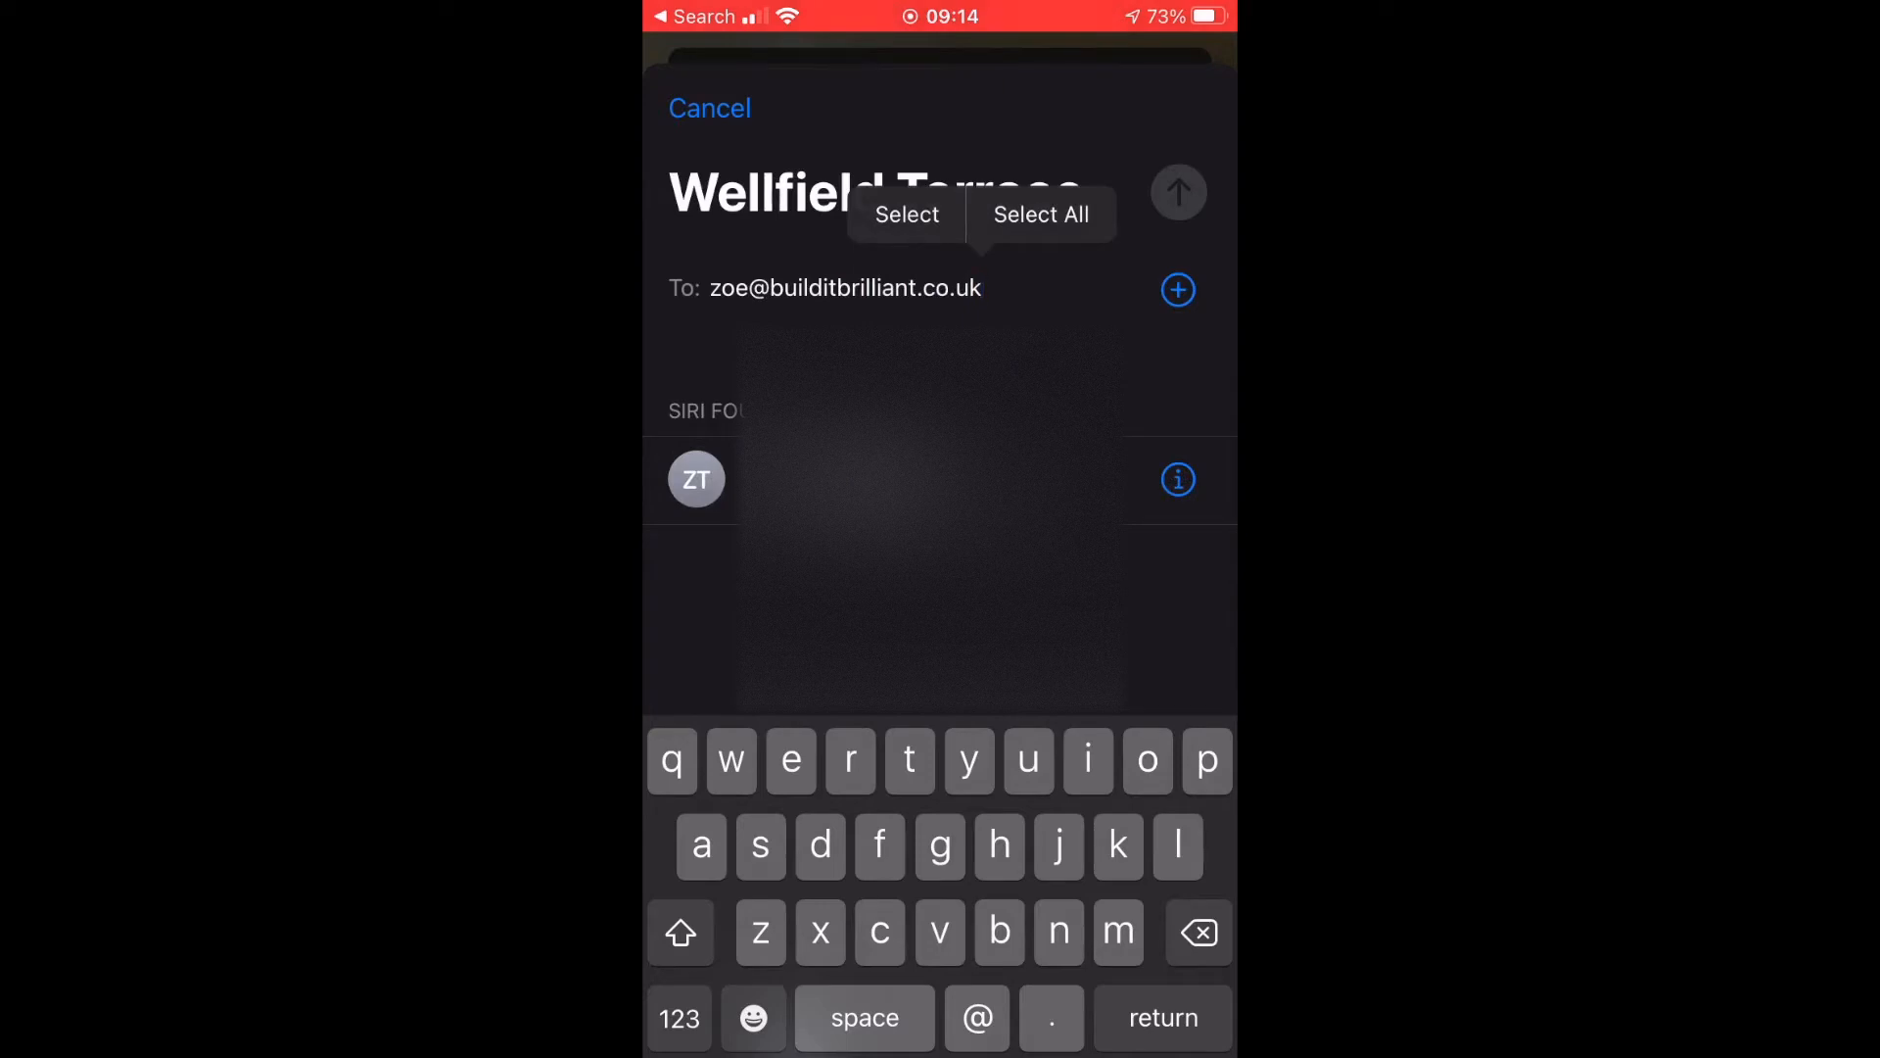
pyautogui.click(837, 480)
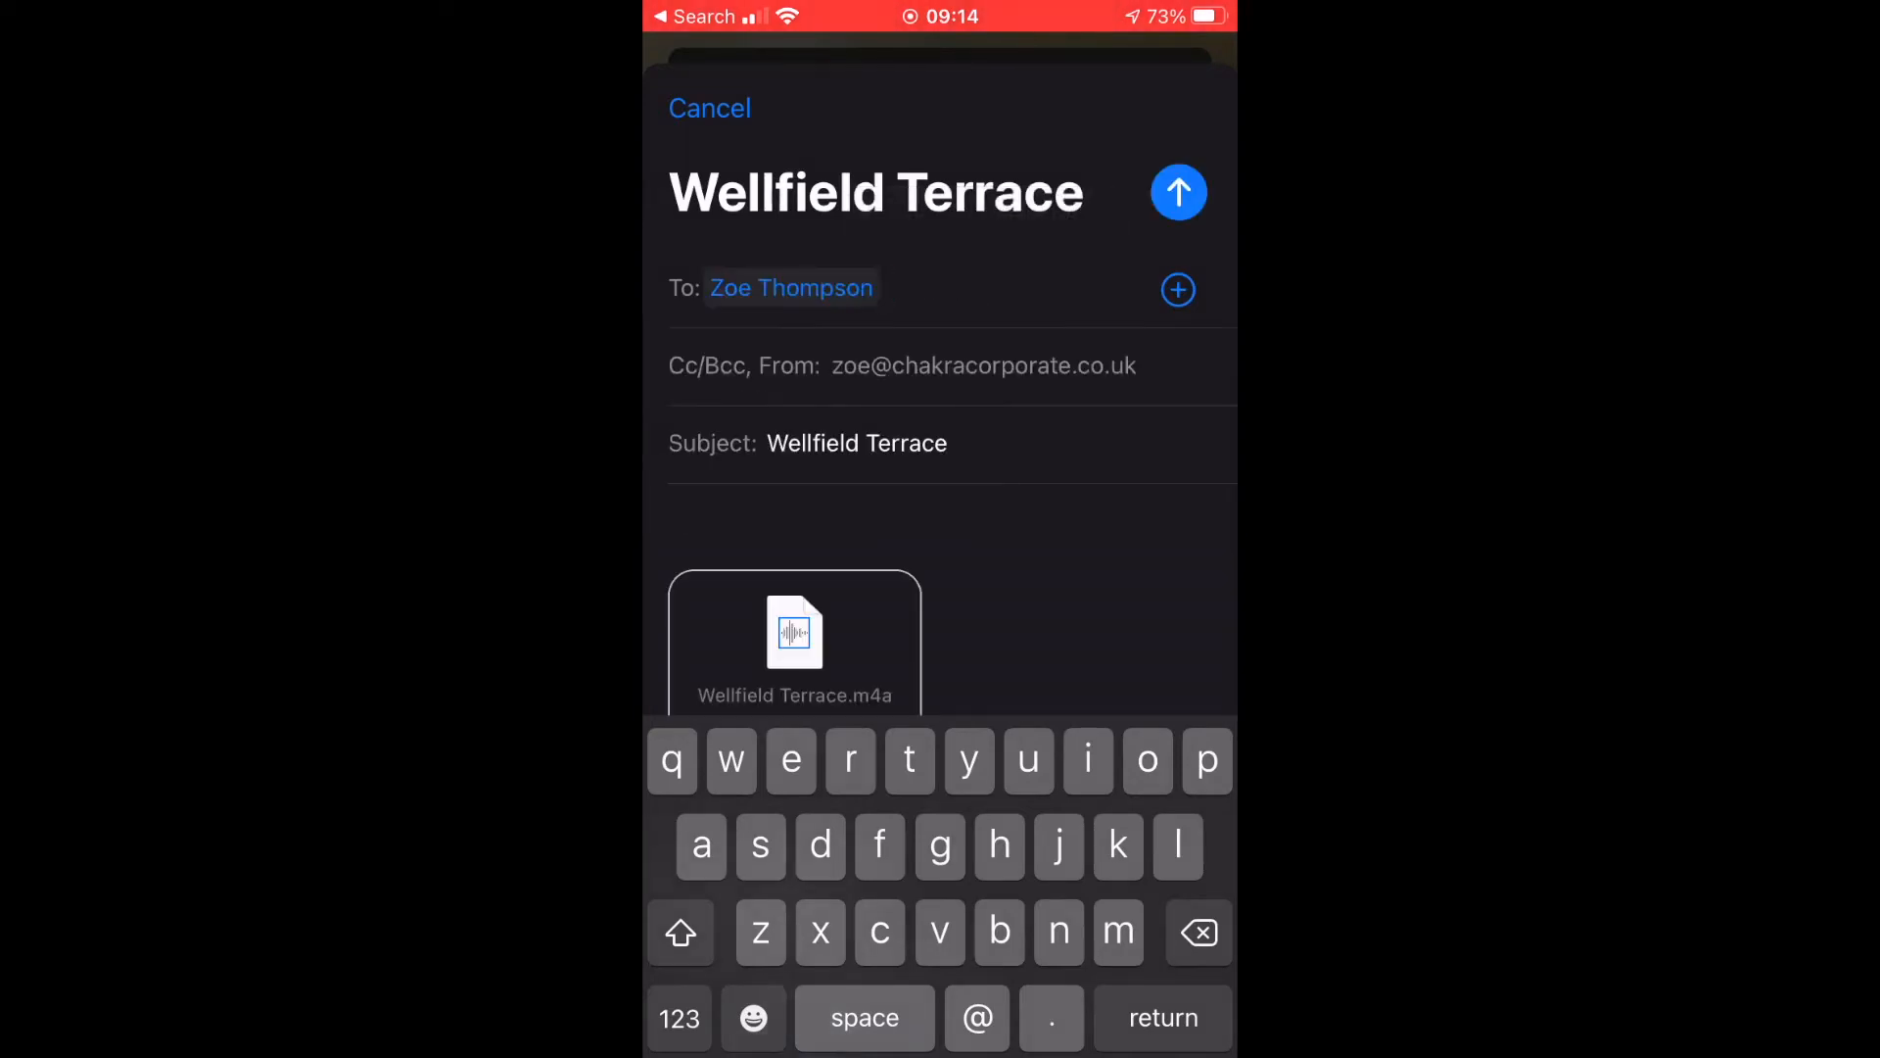
# Send from the Build it Brilliant account with the subject 'Guided audio'.
pyautogui.click(842, 366)
pyautogui.click(896, 521)
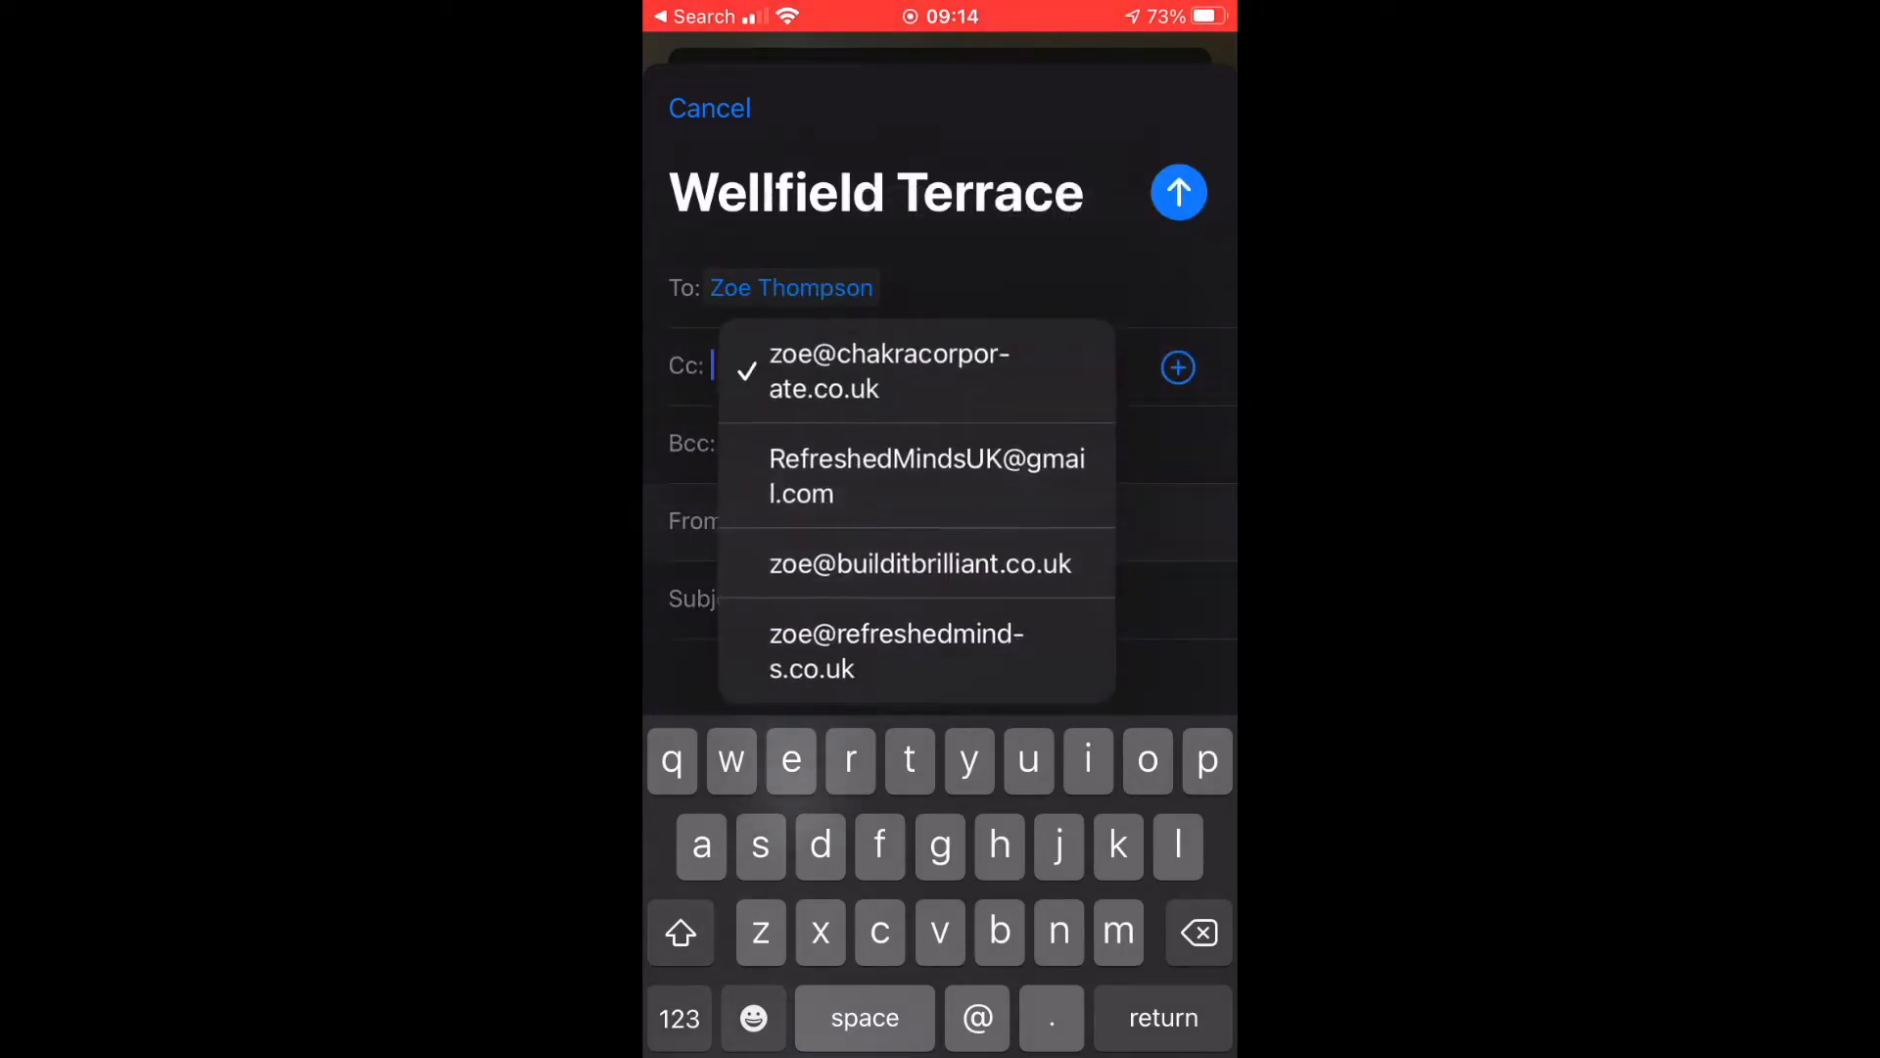
pyautogui.click(915, 558)
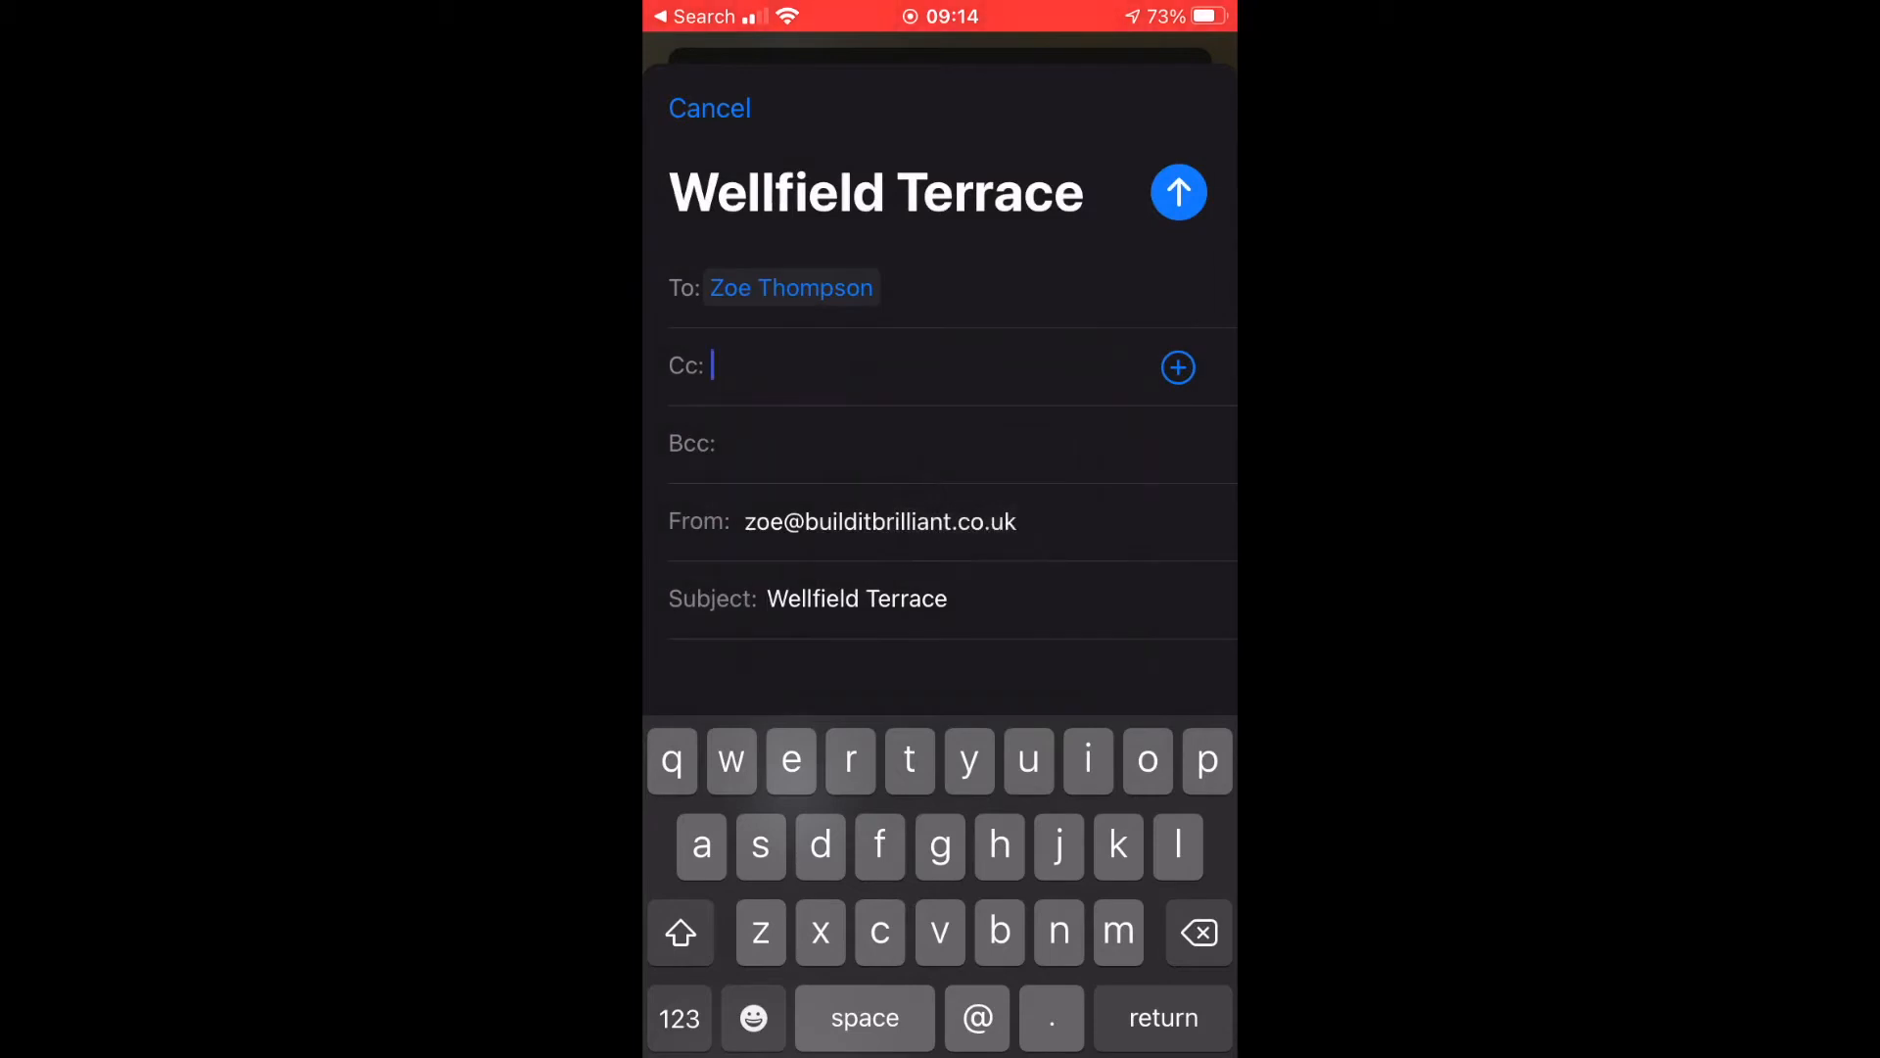
pyautogui.click(901, 598)
pyautogui.press('BackSpace')
pyautogui.press('BackSpace')
pyautogui.press('BackSpace')
pyautogui.press('BackSpace')
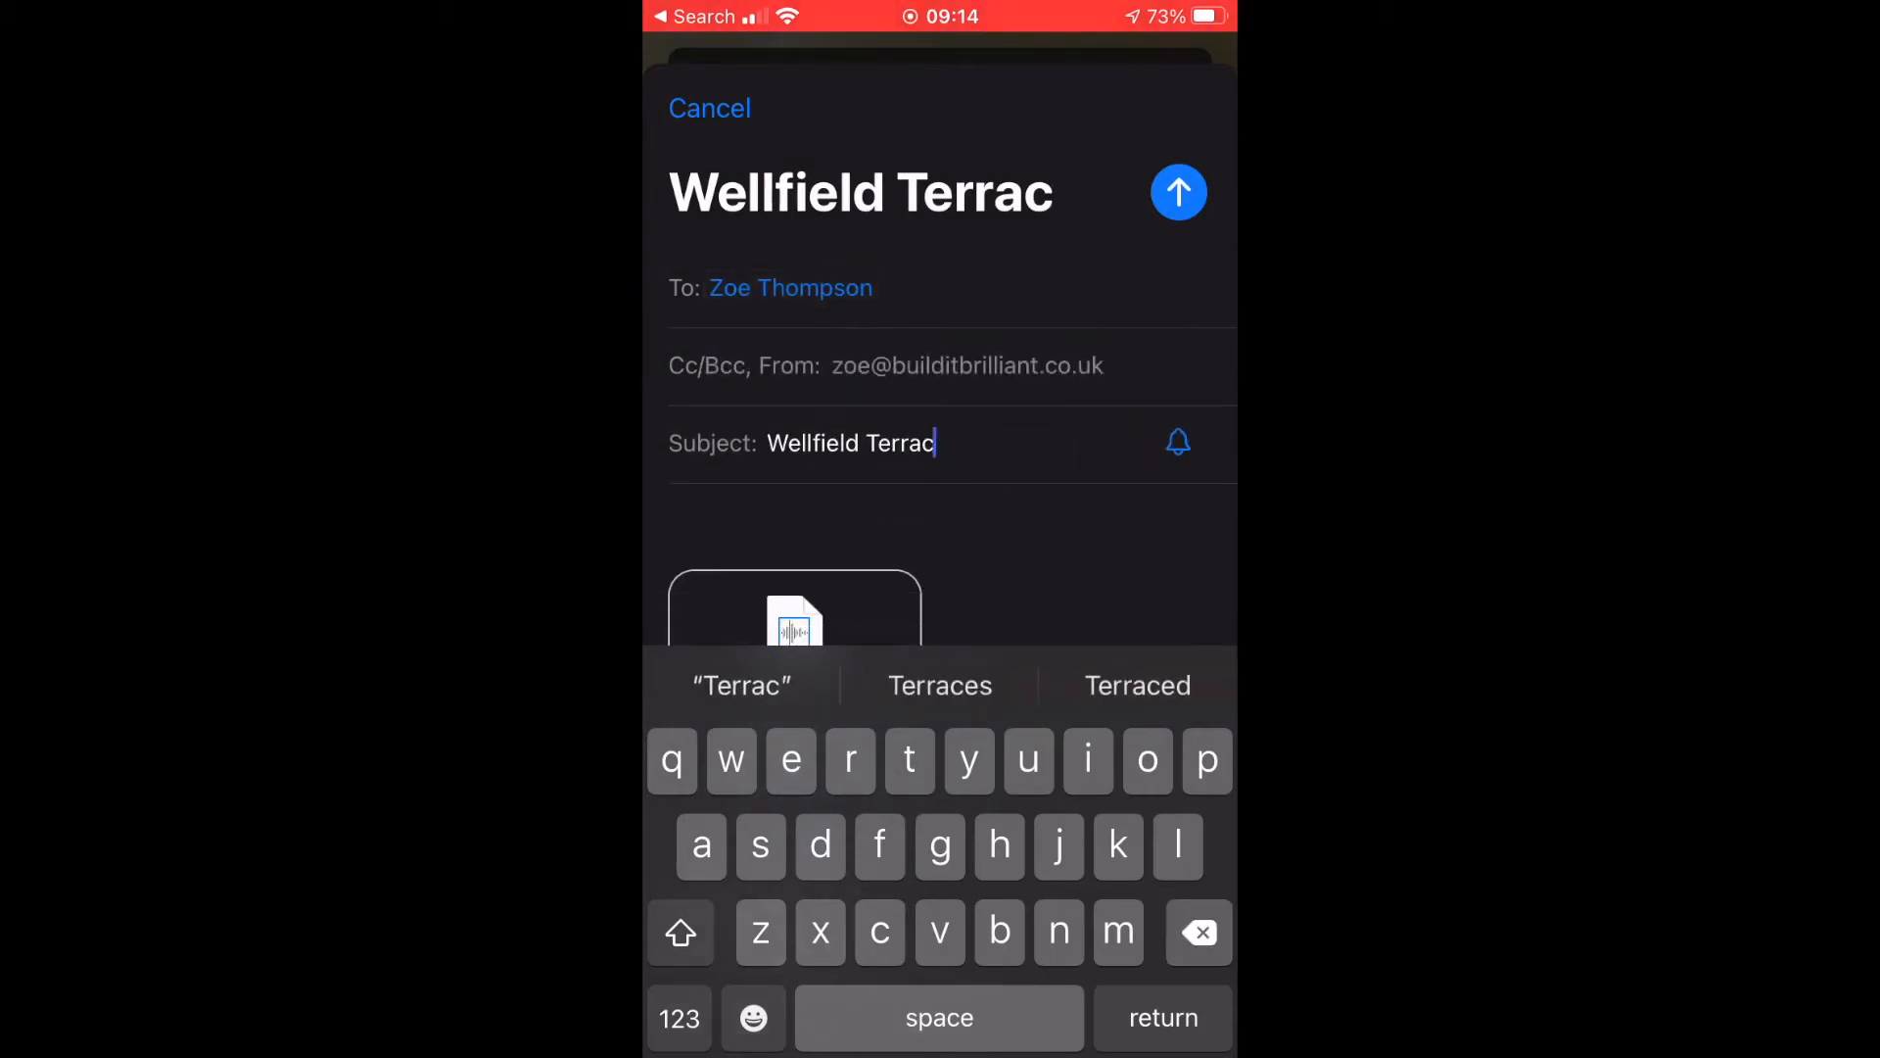
pyautogui.press('BackSpace')
pyautogui.press('BackSpace')
pyautogui.press('BackSpace')
pyautogui.press('BackSpace')
pyautogui.press('BackSpace')
pyautogui.press('BackSpace')
pyautogui.press('BackSpace')
pyautogui.press('BackSpace')
pyautogui.press('BackSpace')
pyautogui.press('BackSpace')
pyautogui.press('BackSpace')
pyautogui.press('BackSpace')
pyautogui.press('BackSpace')
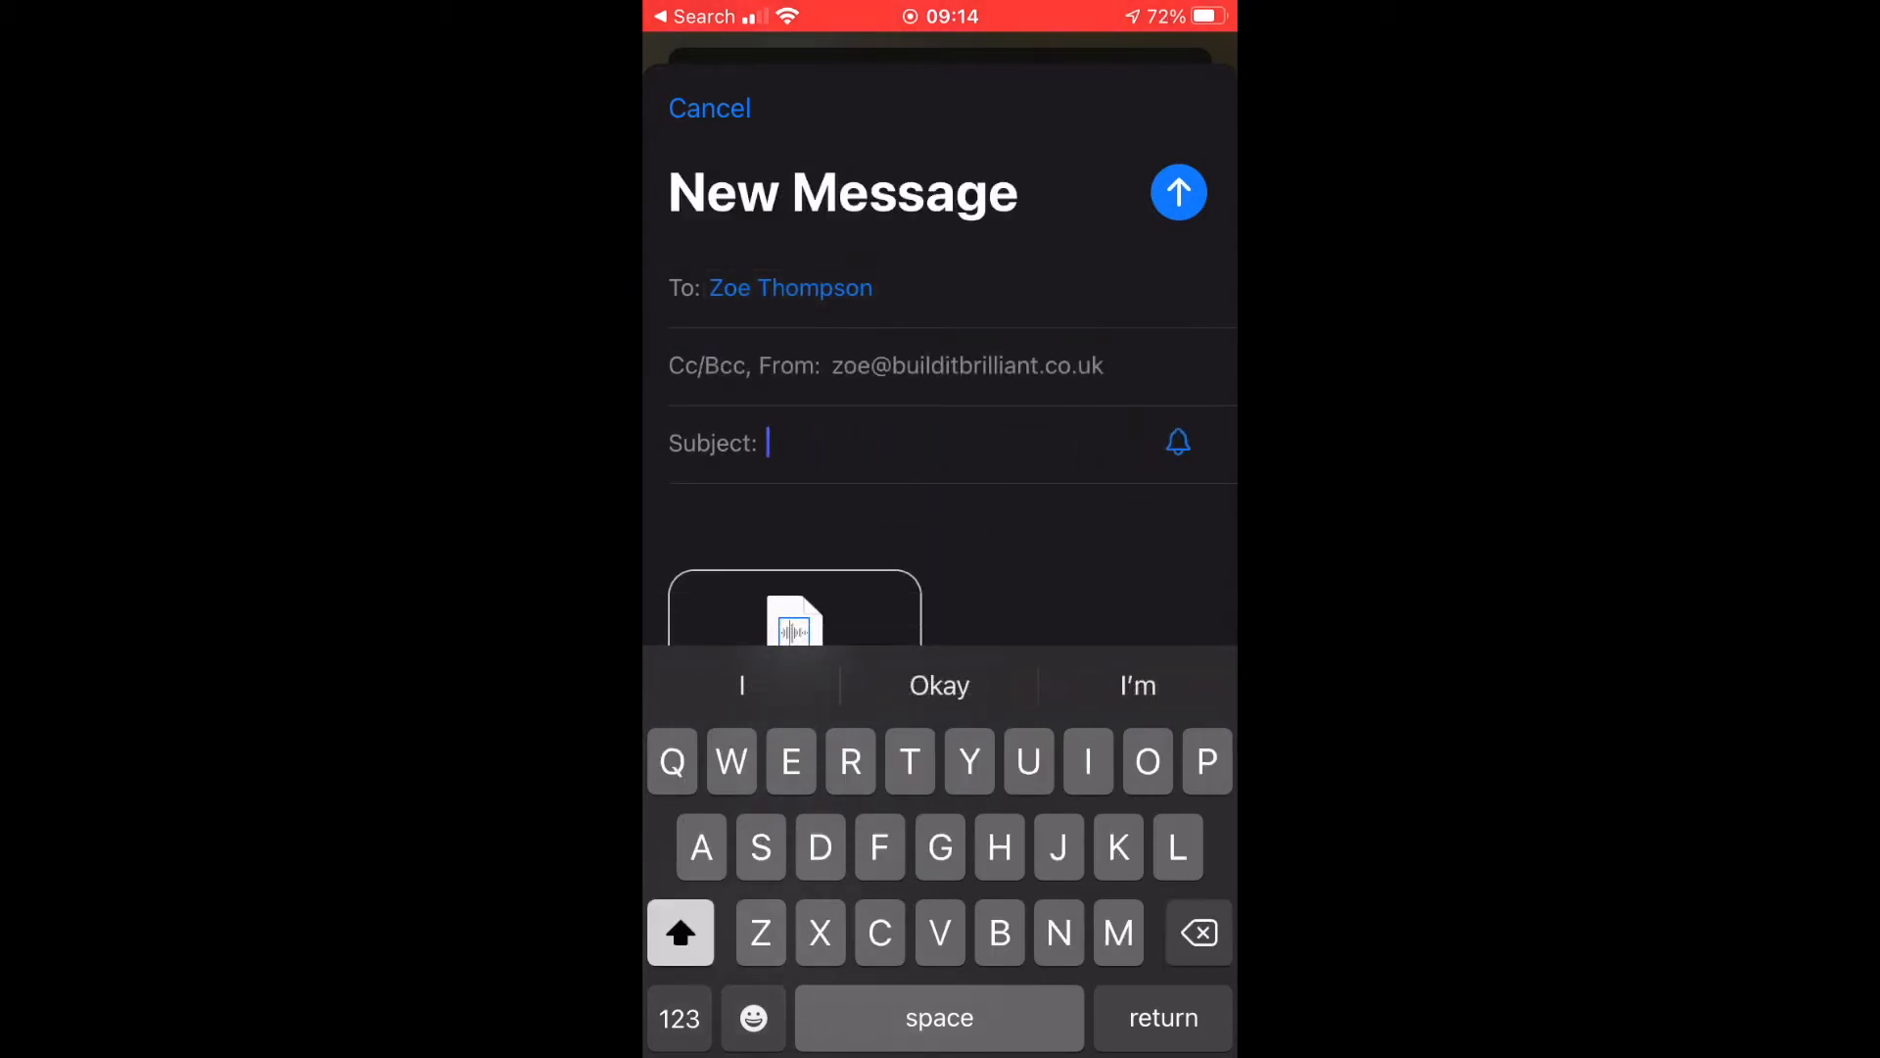
pyautogui.write('Guided a')
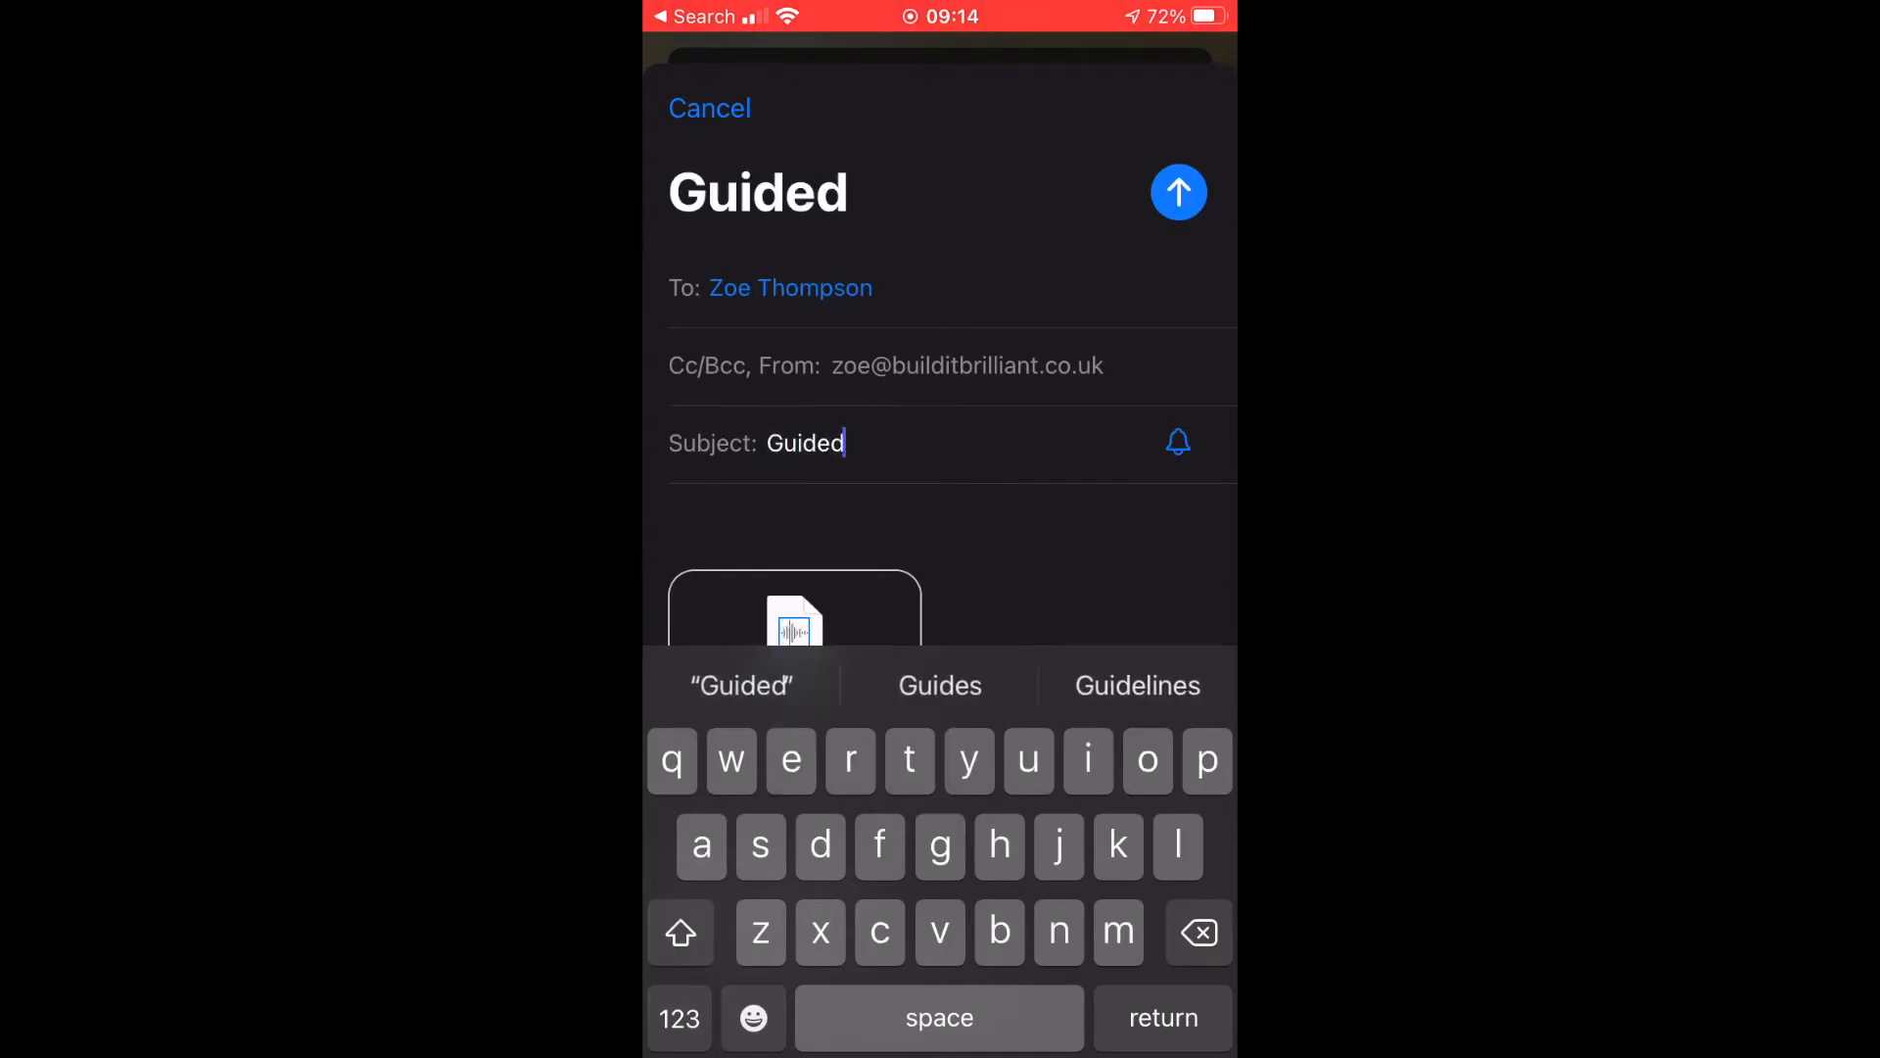
pyautogui.write('udio')
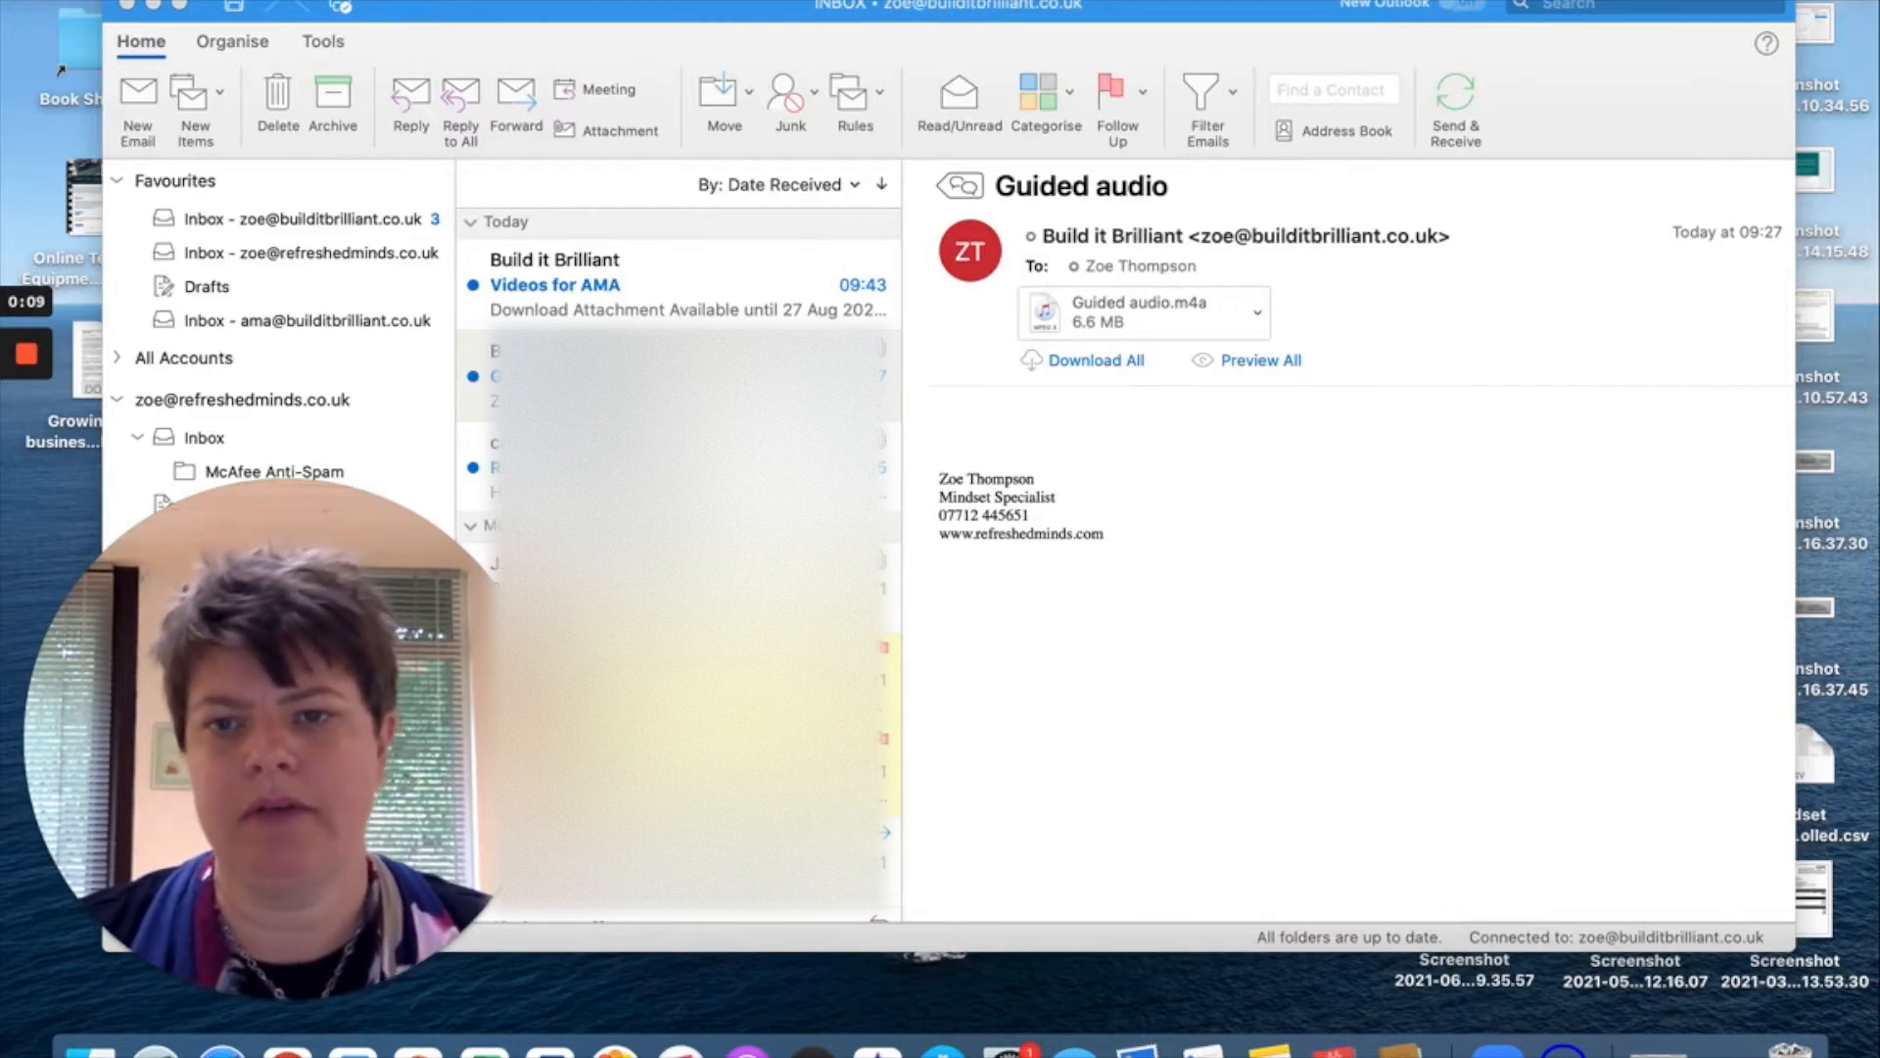
# Cancel saving Guided audio.m4a since it's already in Downloads, then quit Outlook.
pyautogui.click(1260, 318)
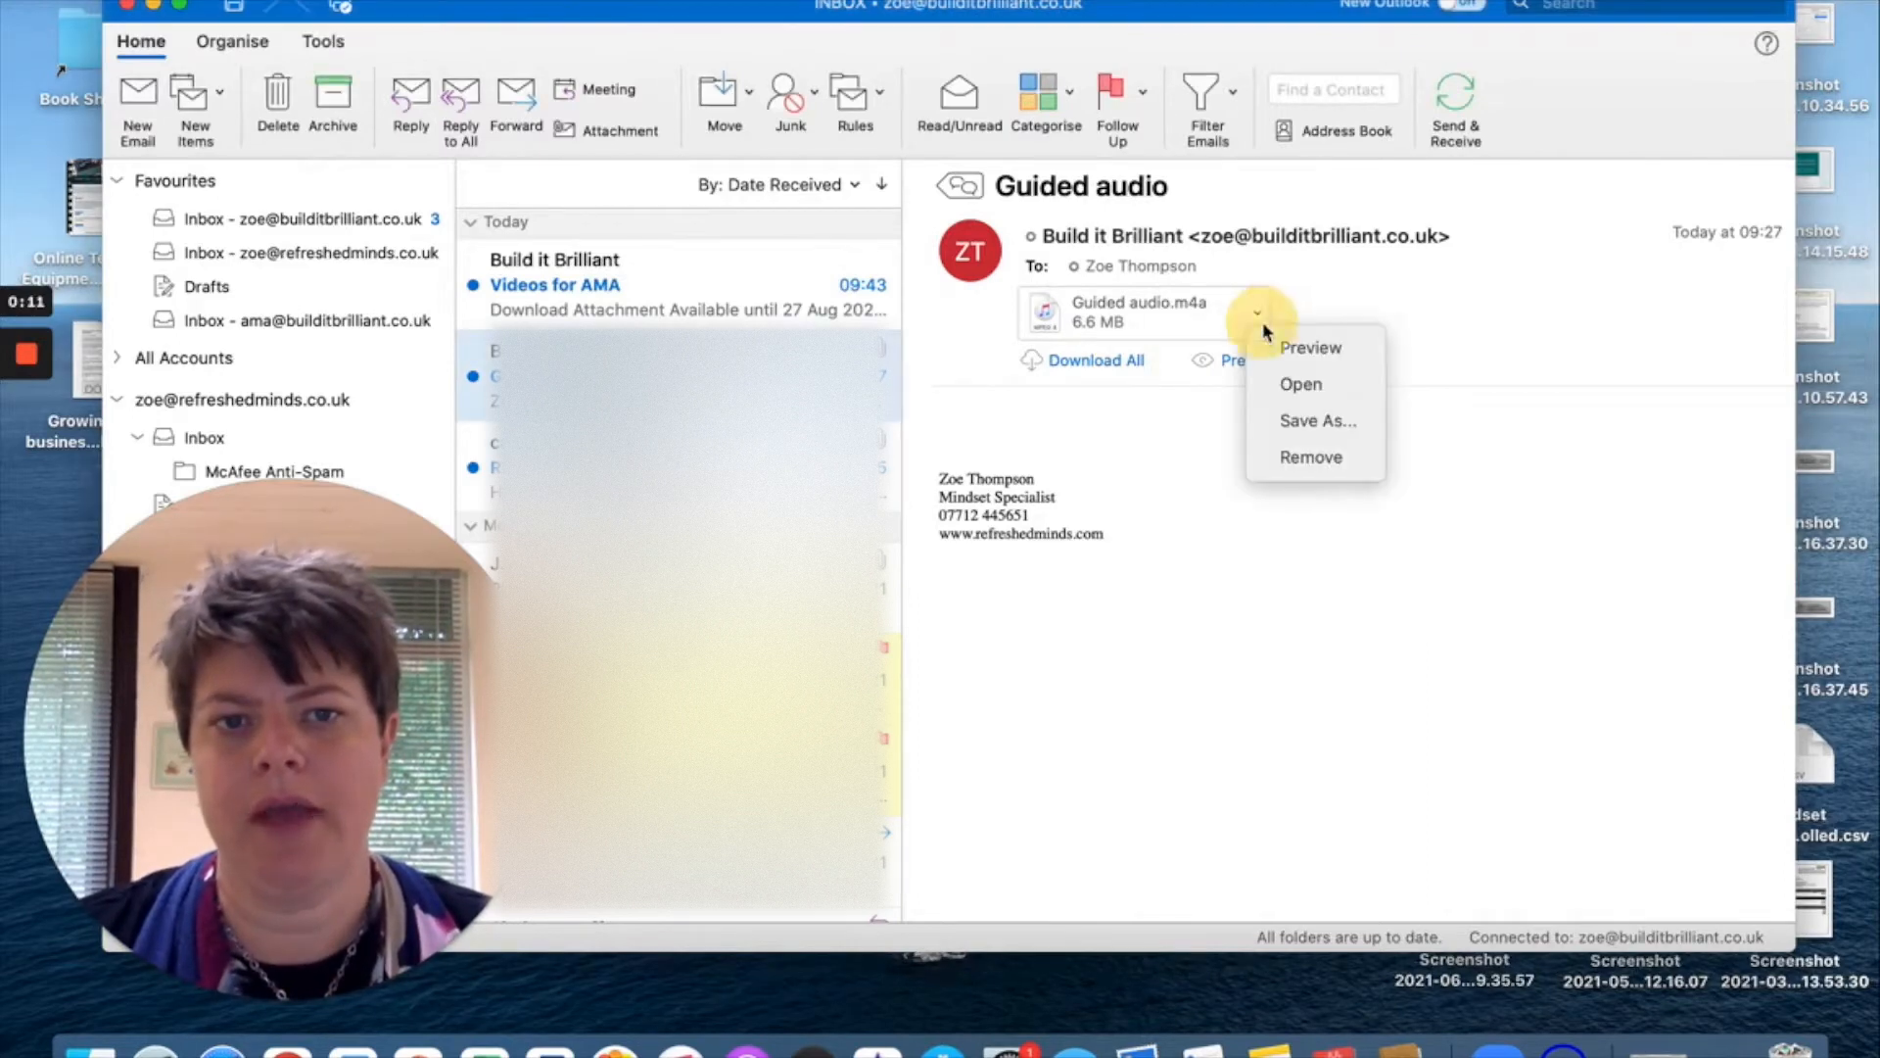
pyautogui.click(1303, 420)
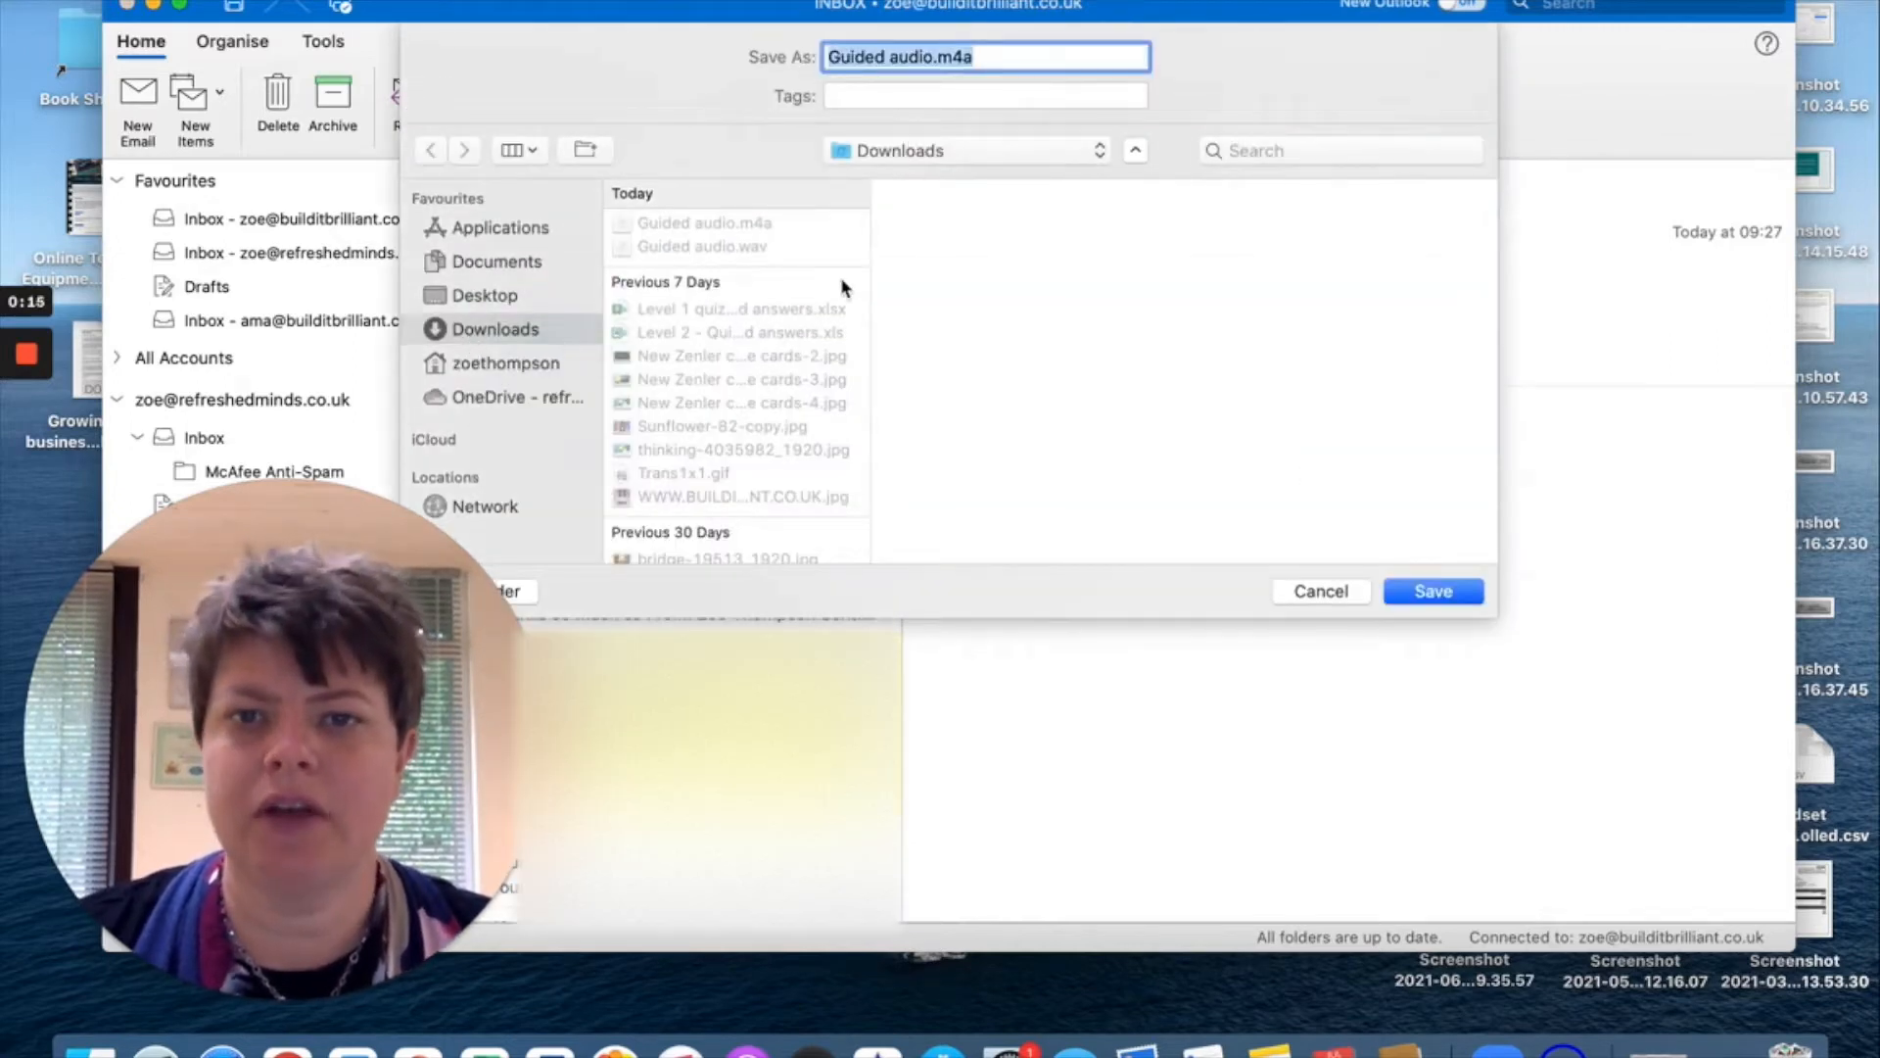
pyautogui.click(488, 338)
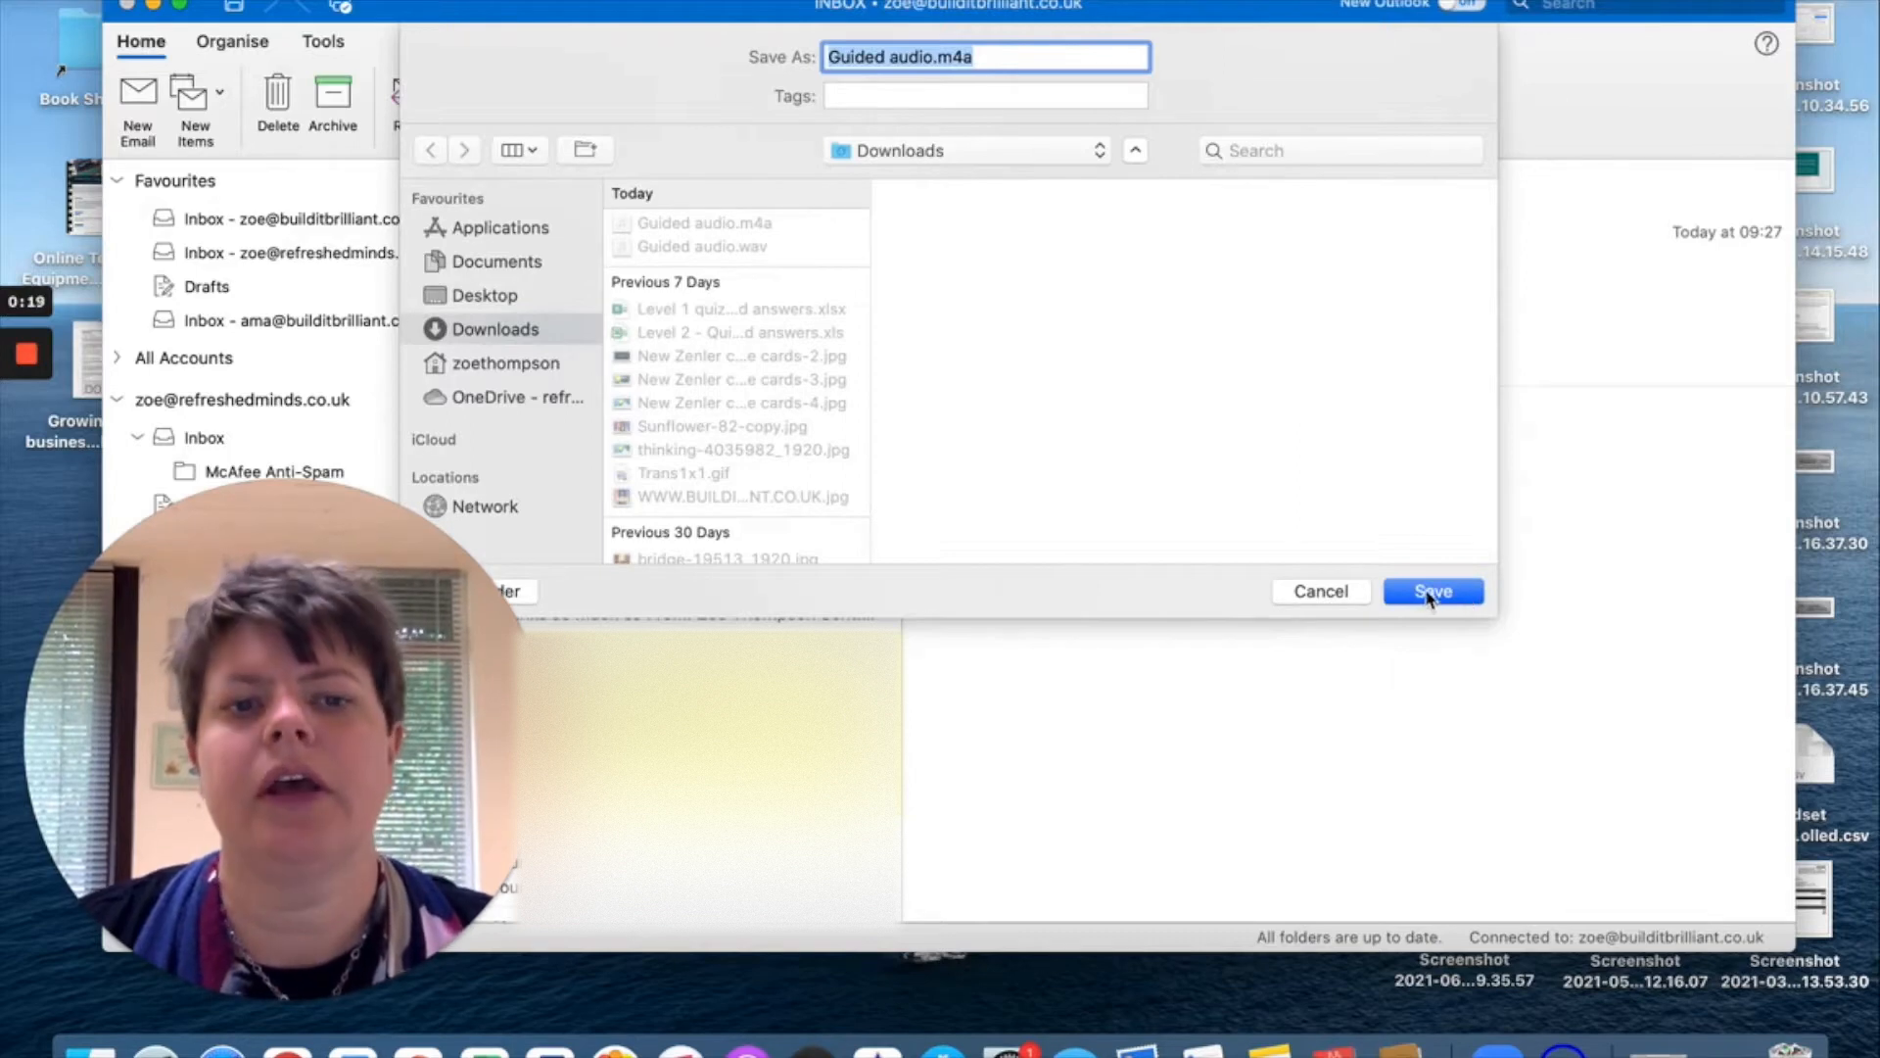
pyautogui.click(1320, 592)
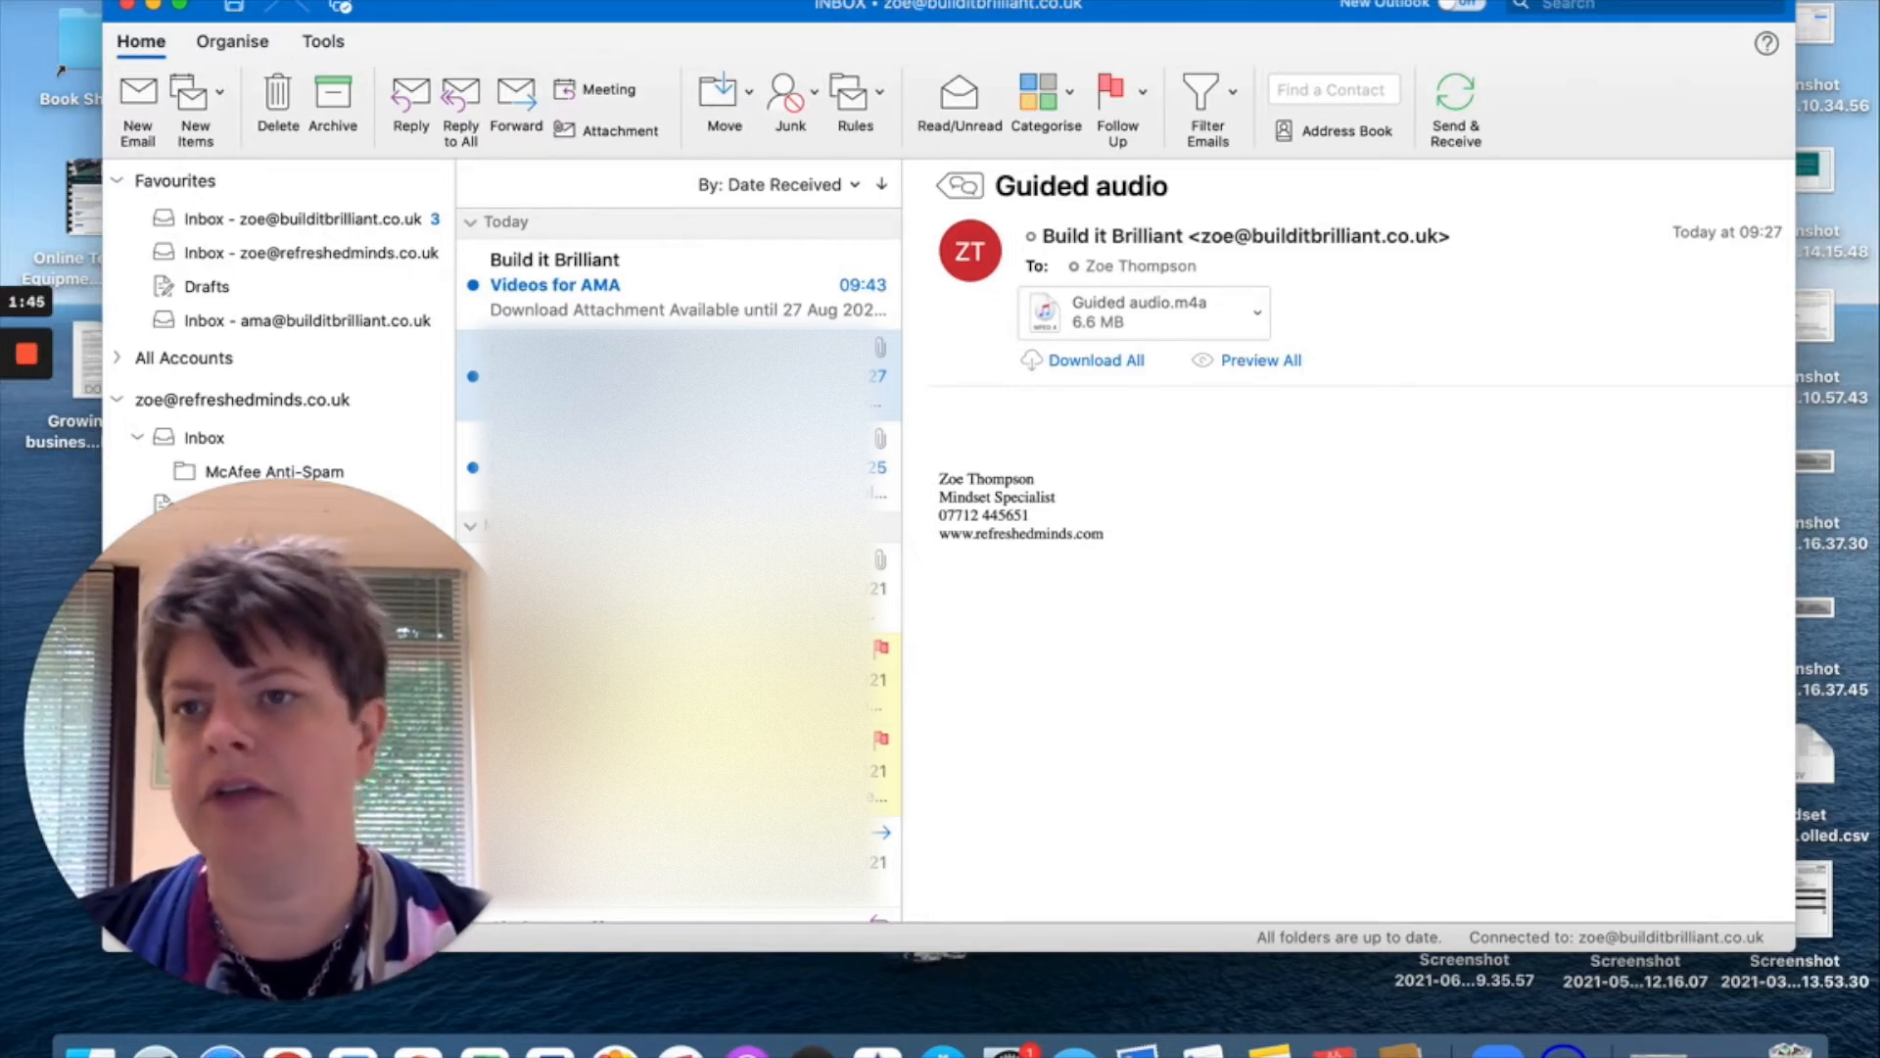
pyautogui.click(96, 1)
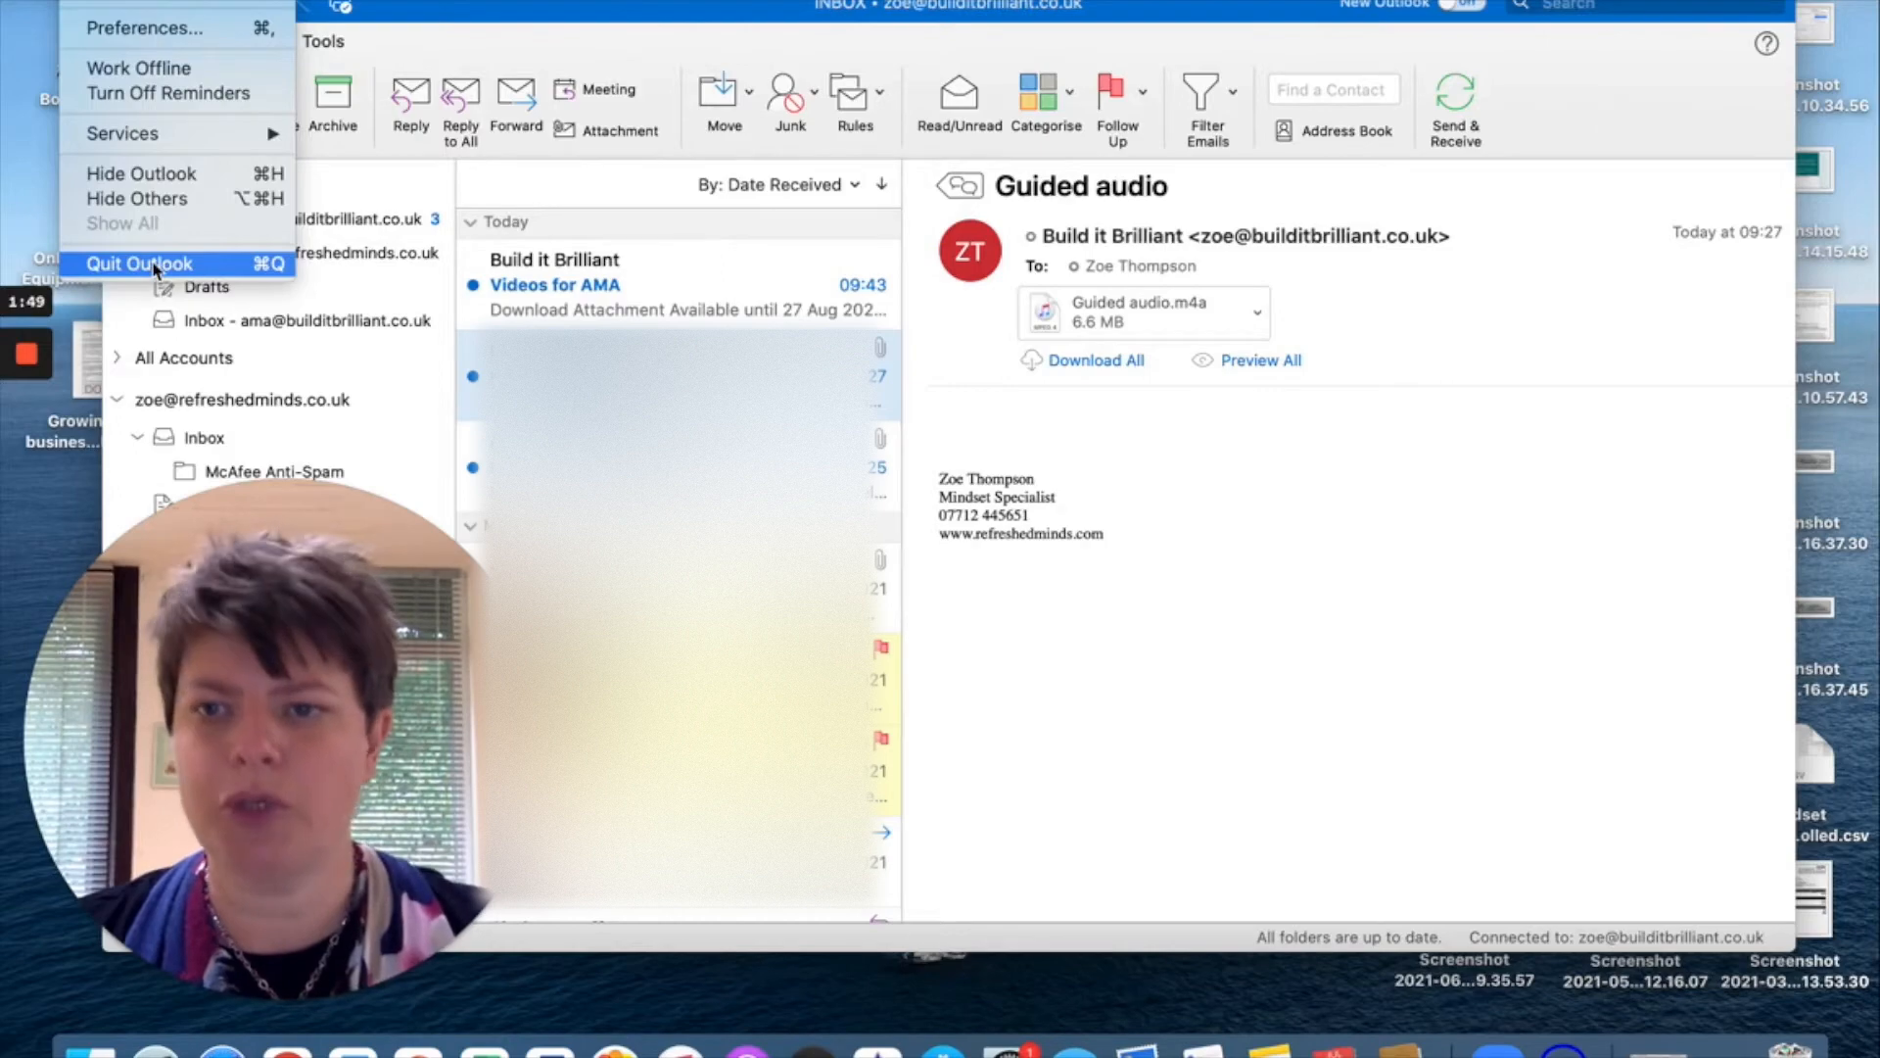
pyautogui.click(154, 264)
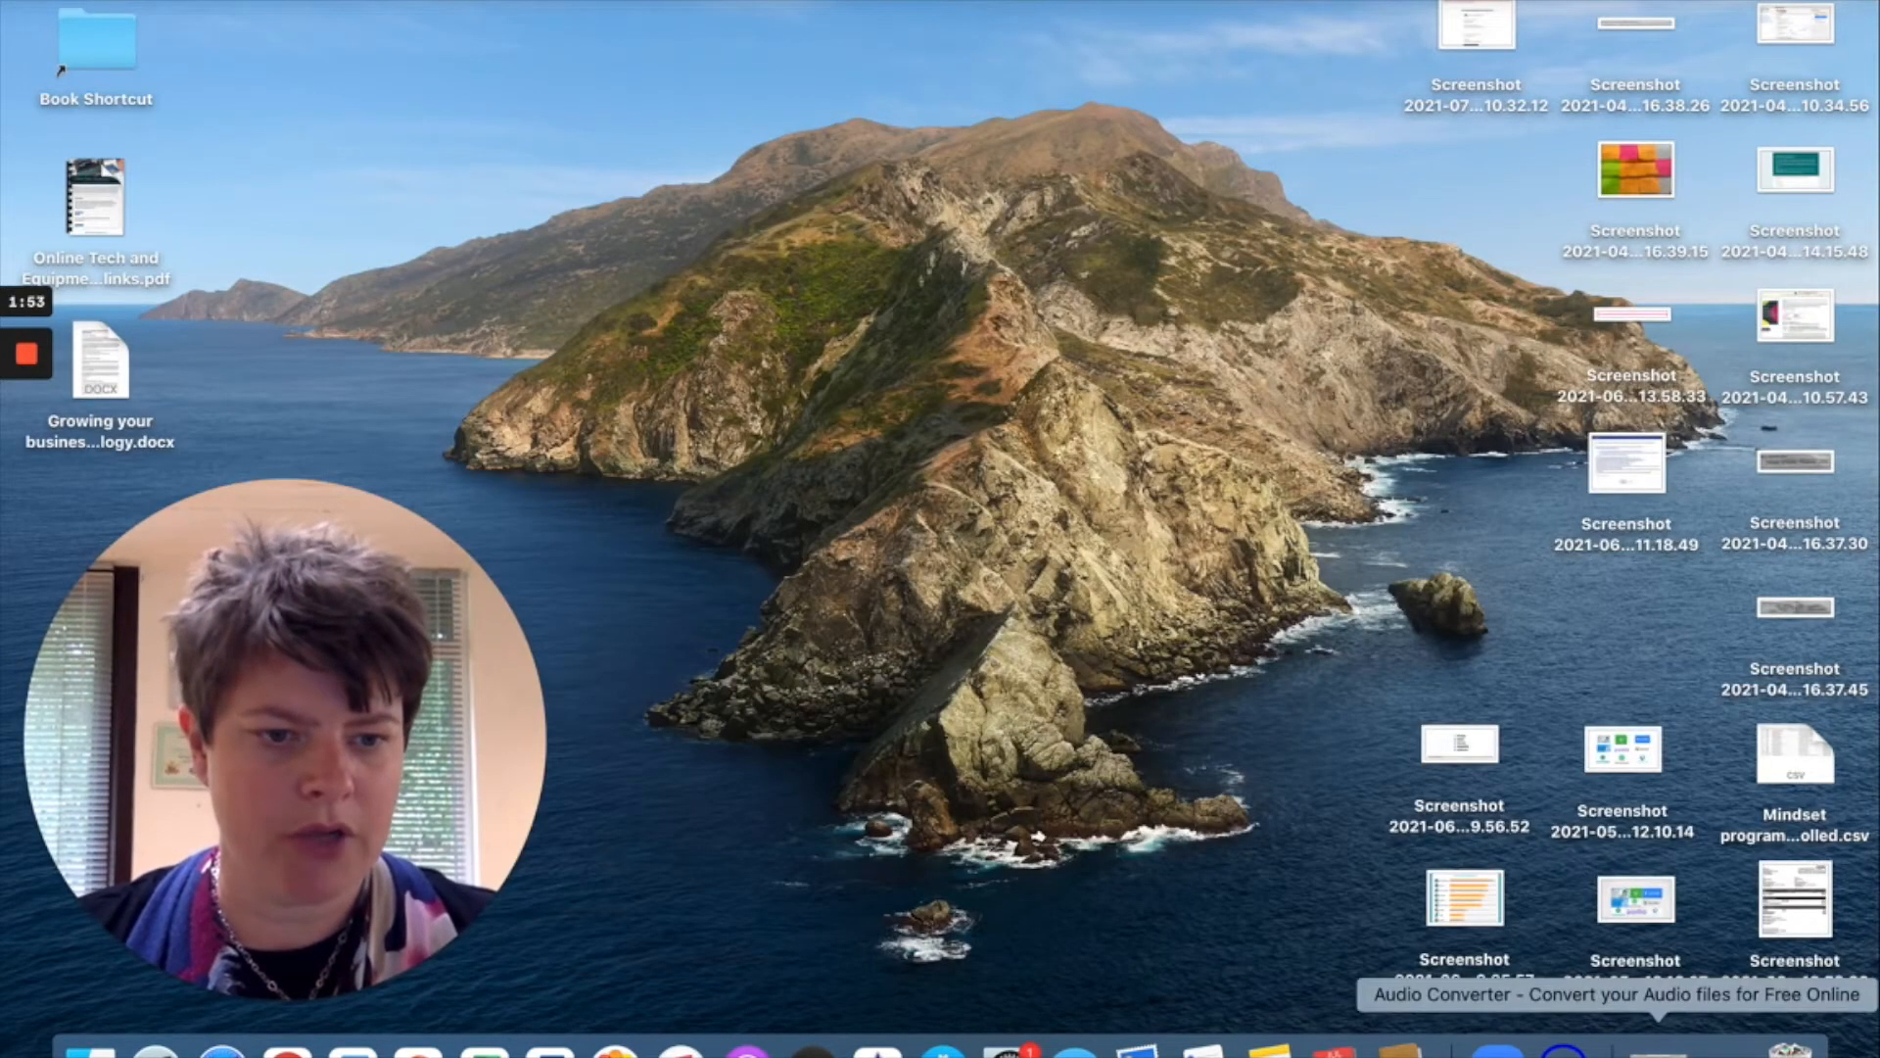
# Restore Zamzar's audio converter page and check its converter types and output format list.
pyautogui.click(1658, 1047)
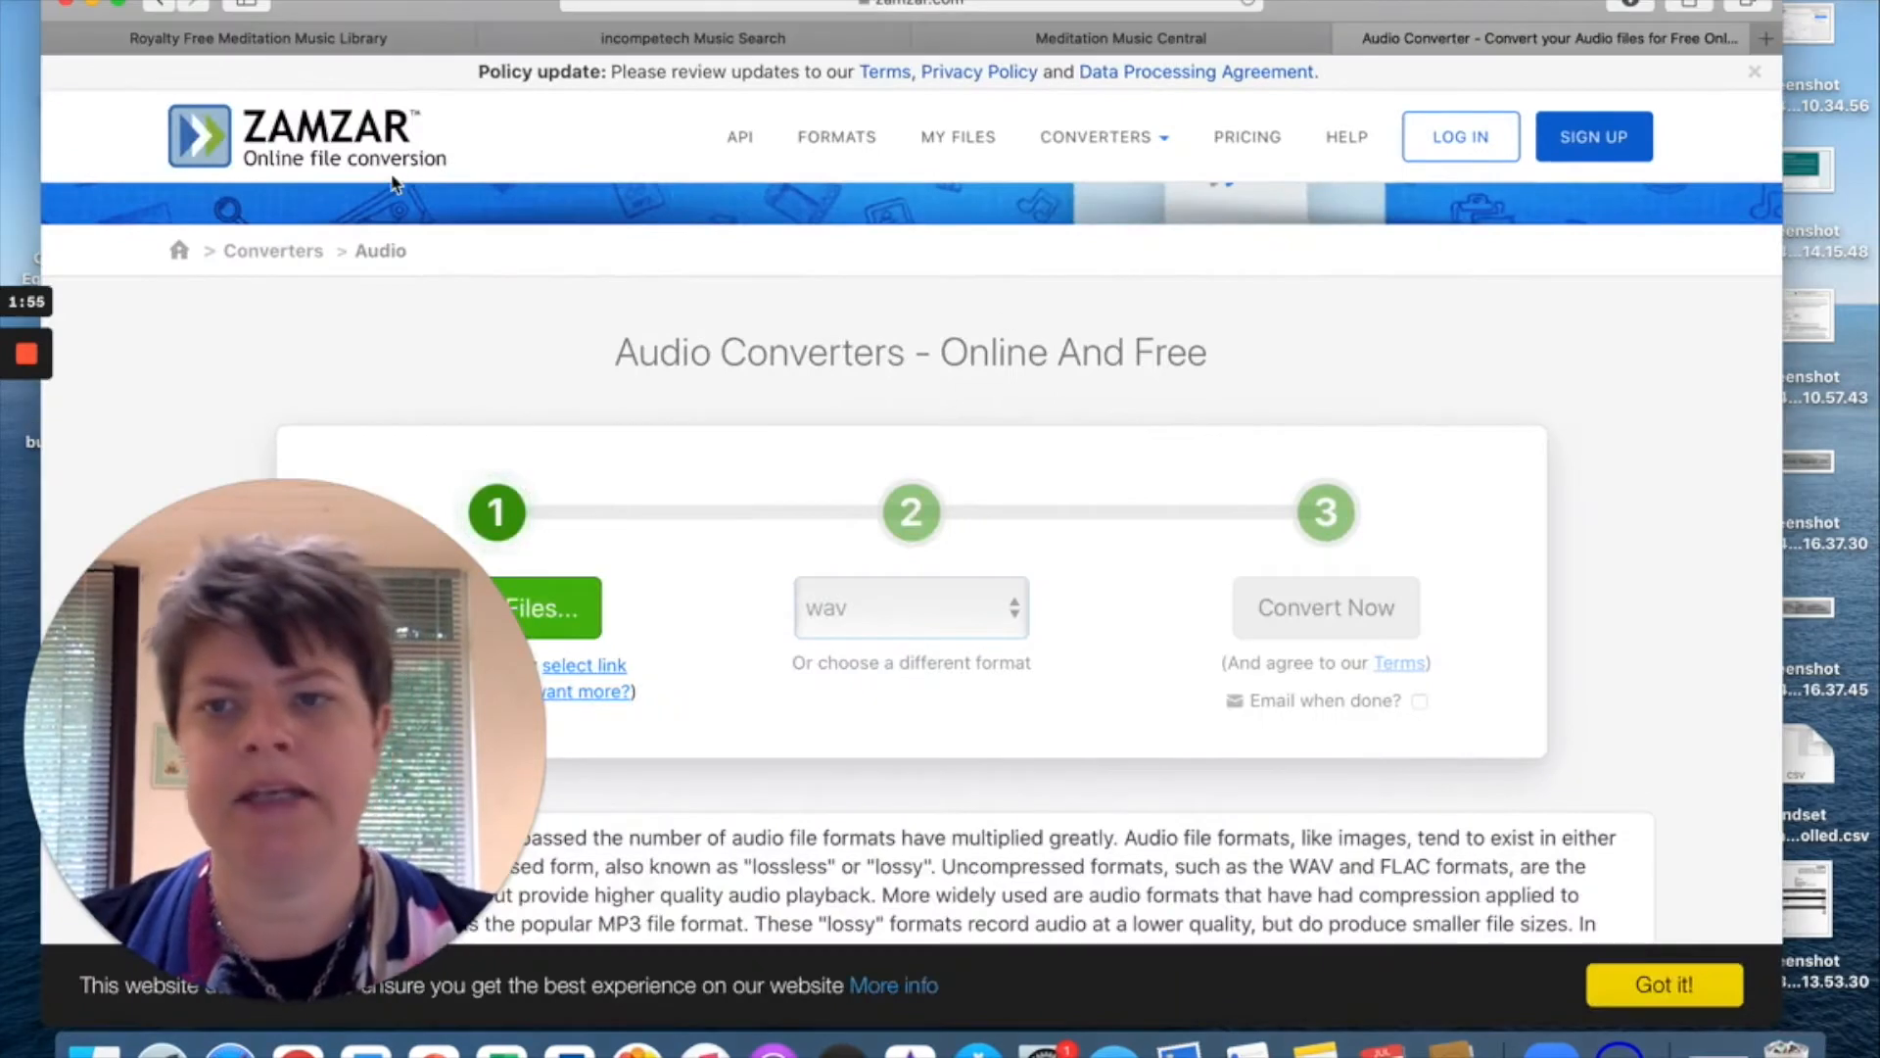
pyautogui.click(1101, 138)
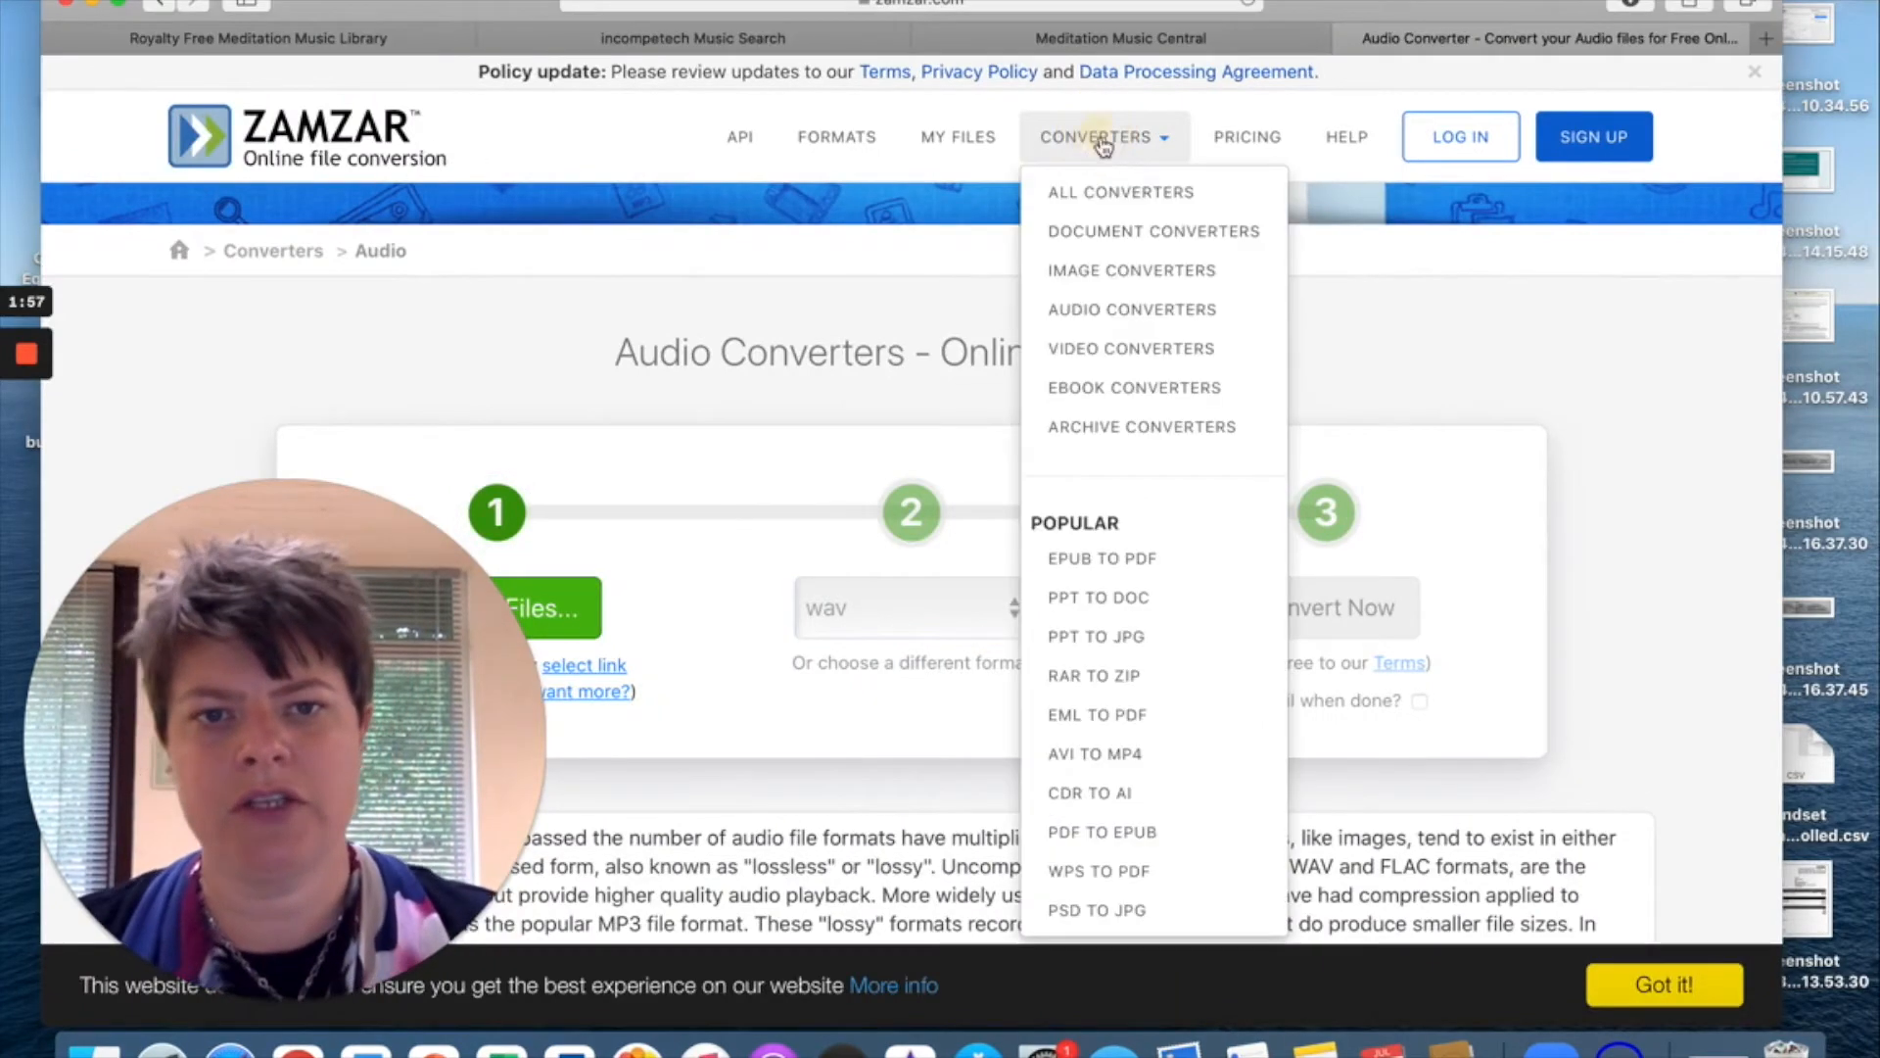
pyautogui.scroll(1, 1124, 567)
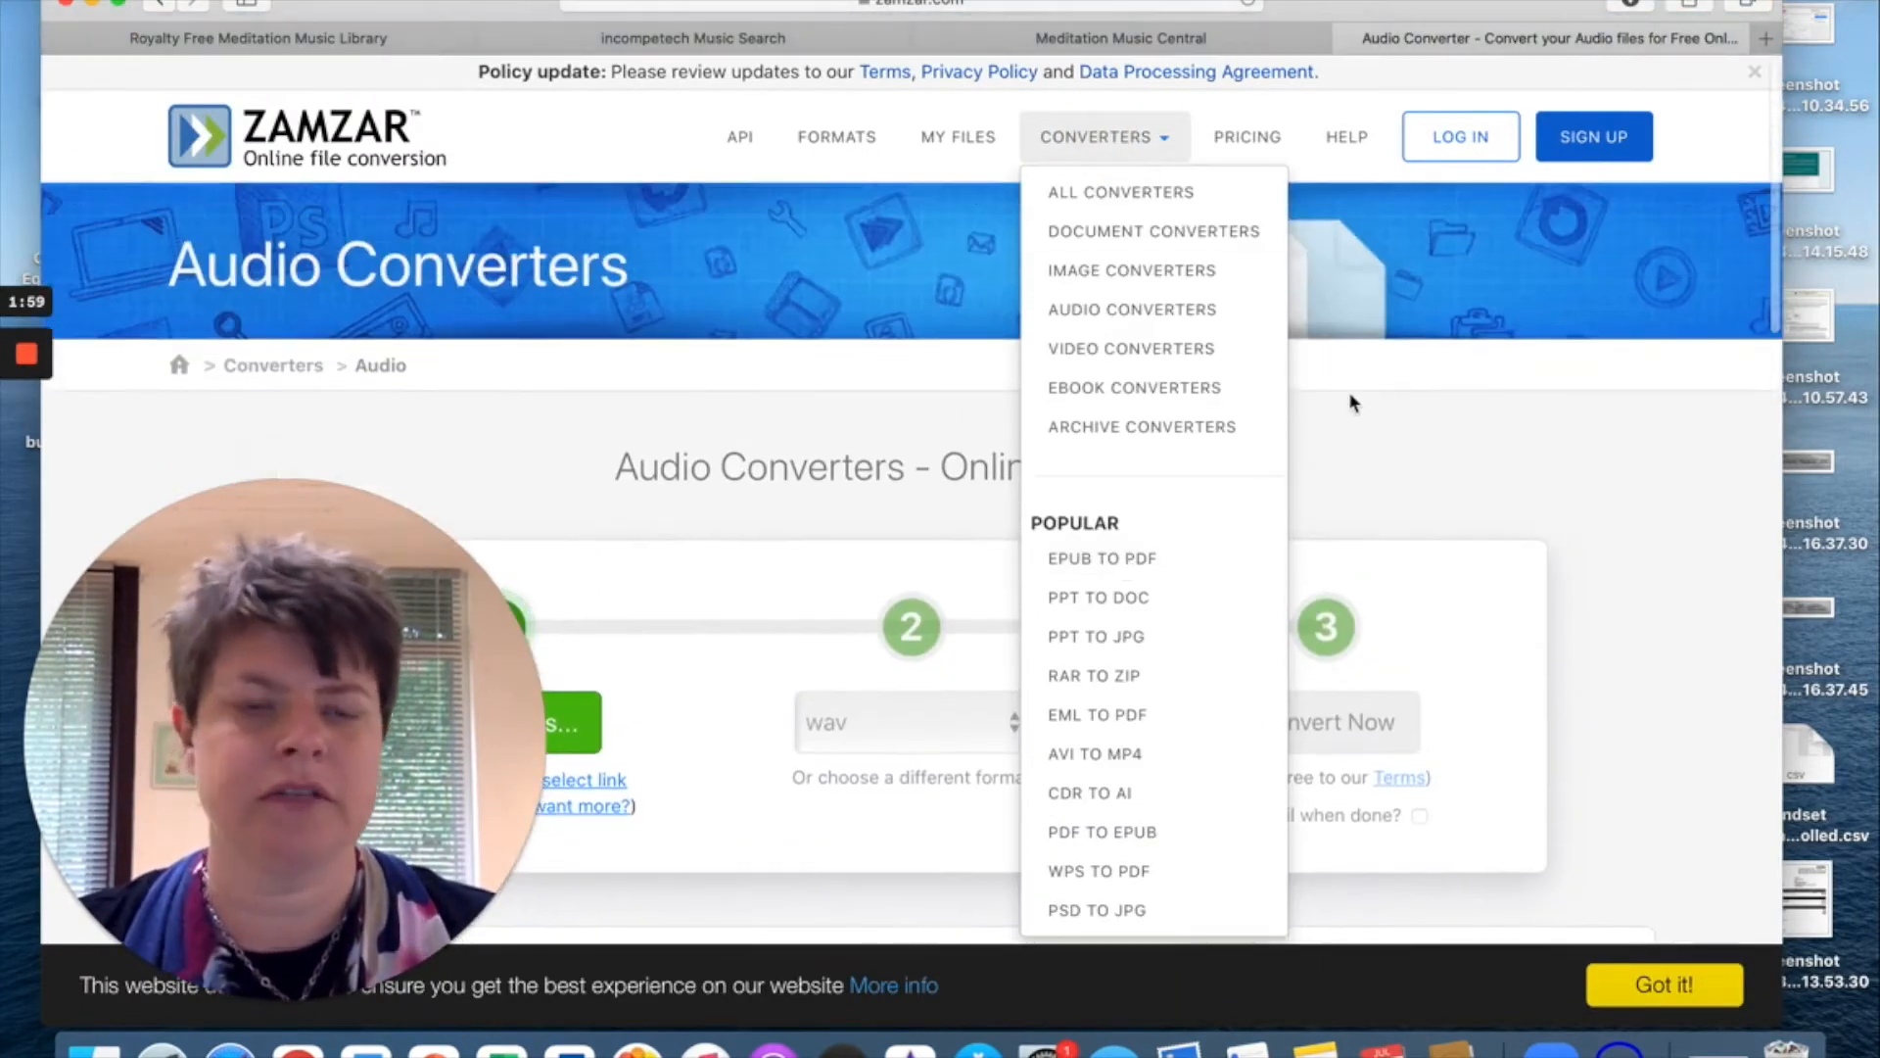
pyautogui.click(1355, 405)
pyautogui.scroll(-3, 898, 416)
pyautogui.scroll(-2, 898, 421)
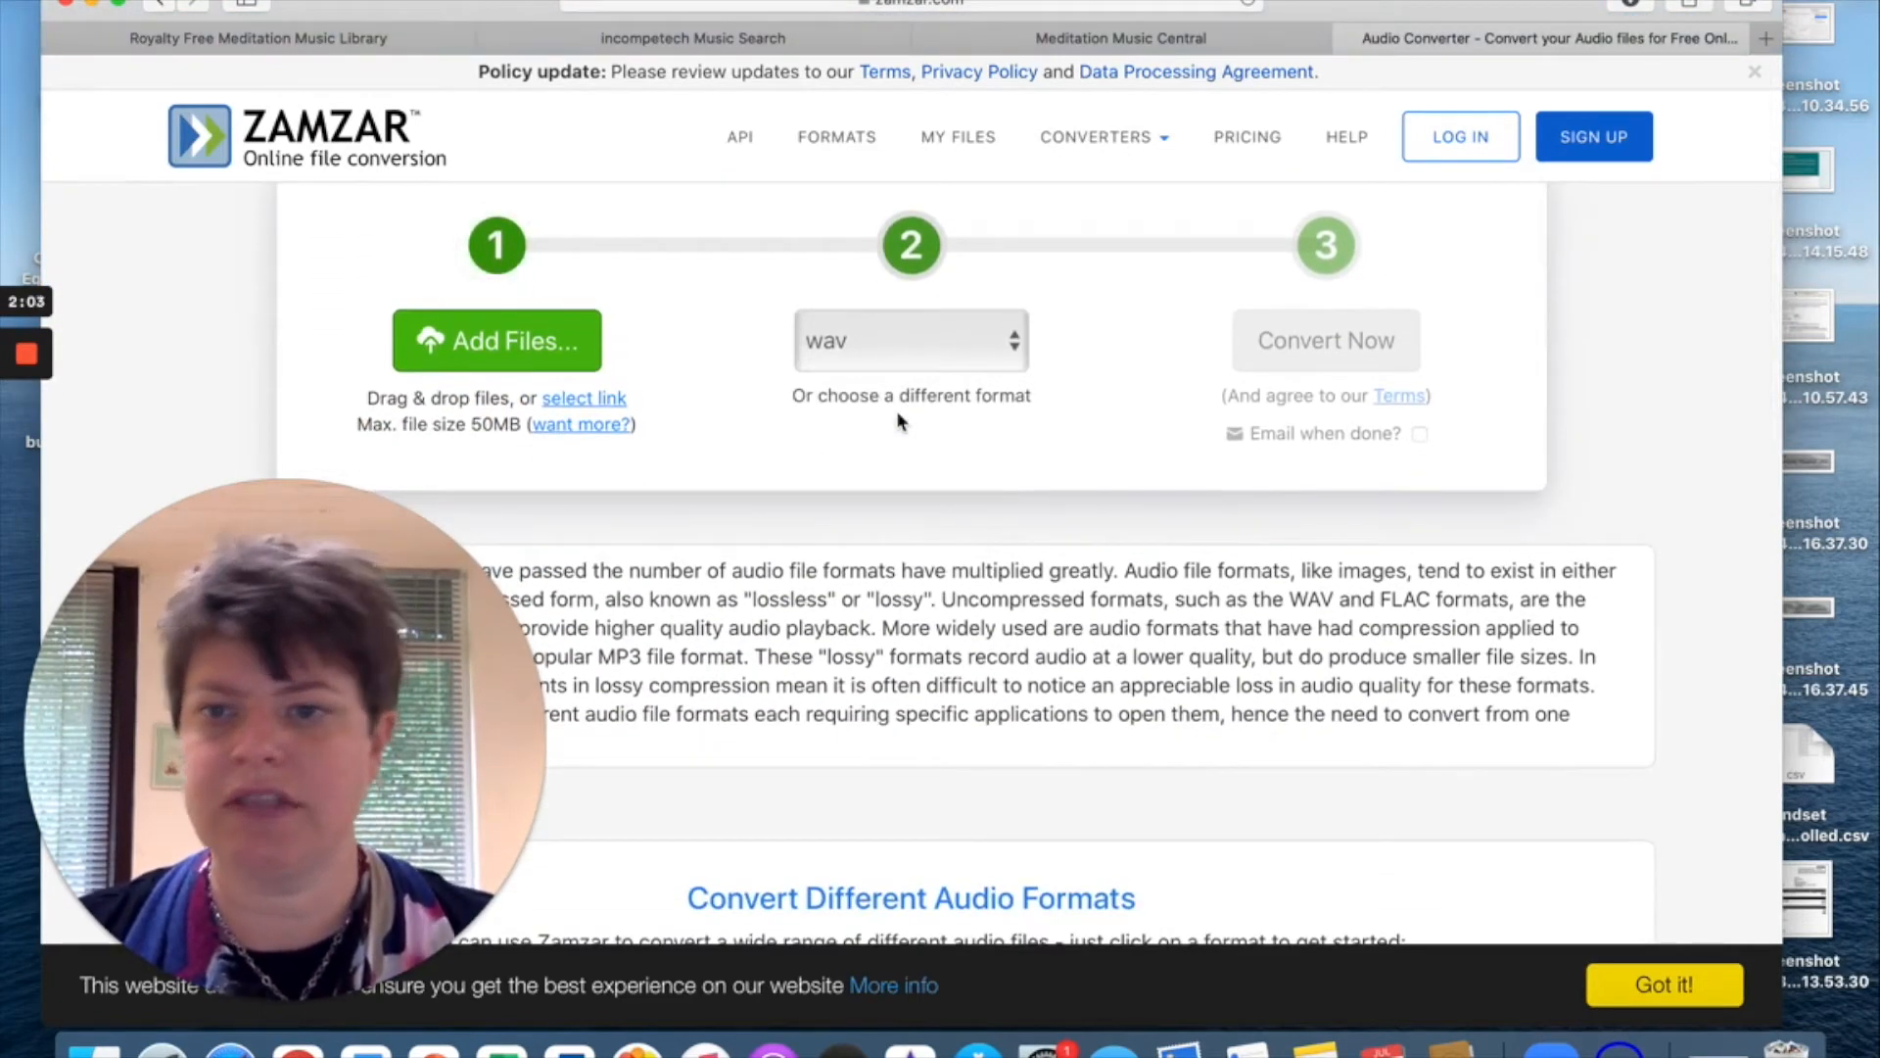
pyautogui.click(865, 343)
pyautogui.click(850, 341)
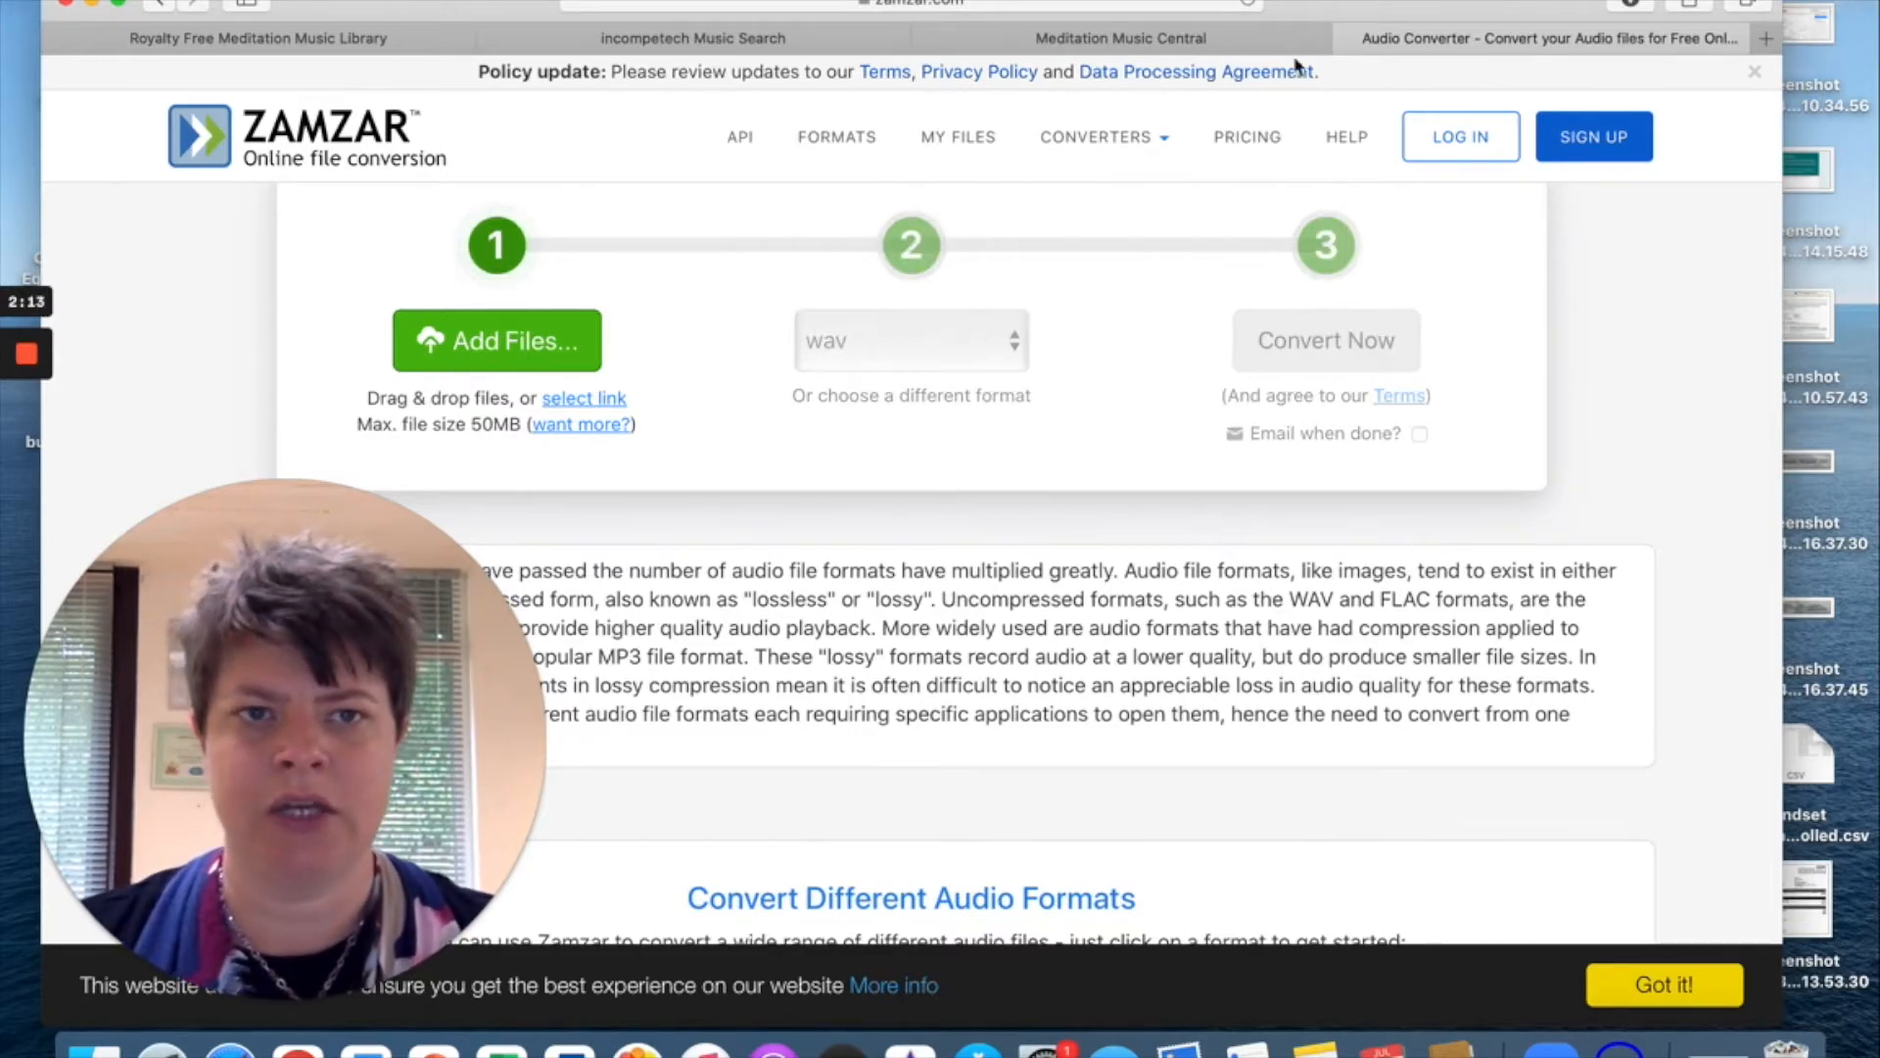
# Check the Downloads folder in Finder, then close the Audio Converter tab.
pyautogui.click(96, 1046)
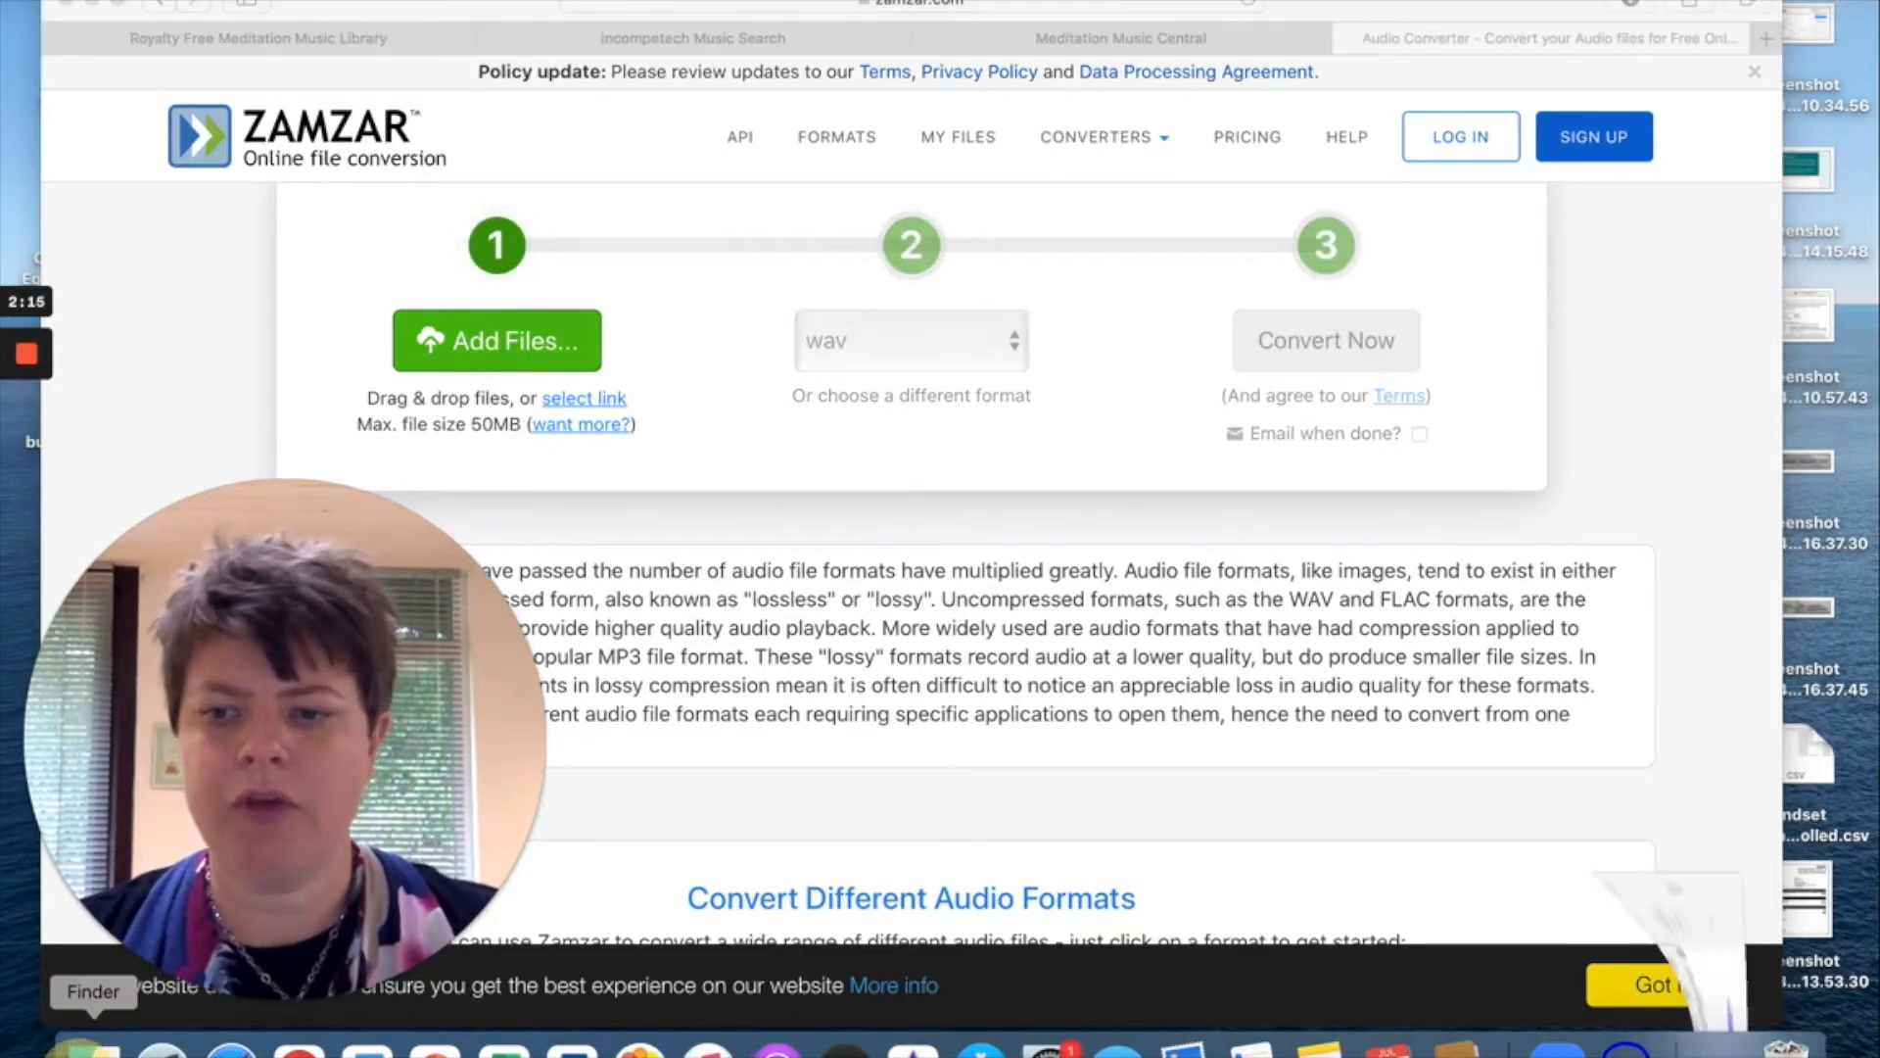
pyautogui.click(511, 388)
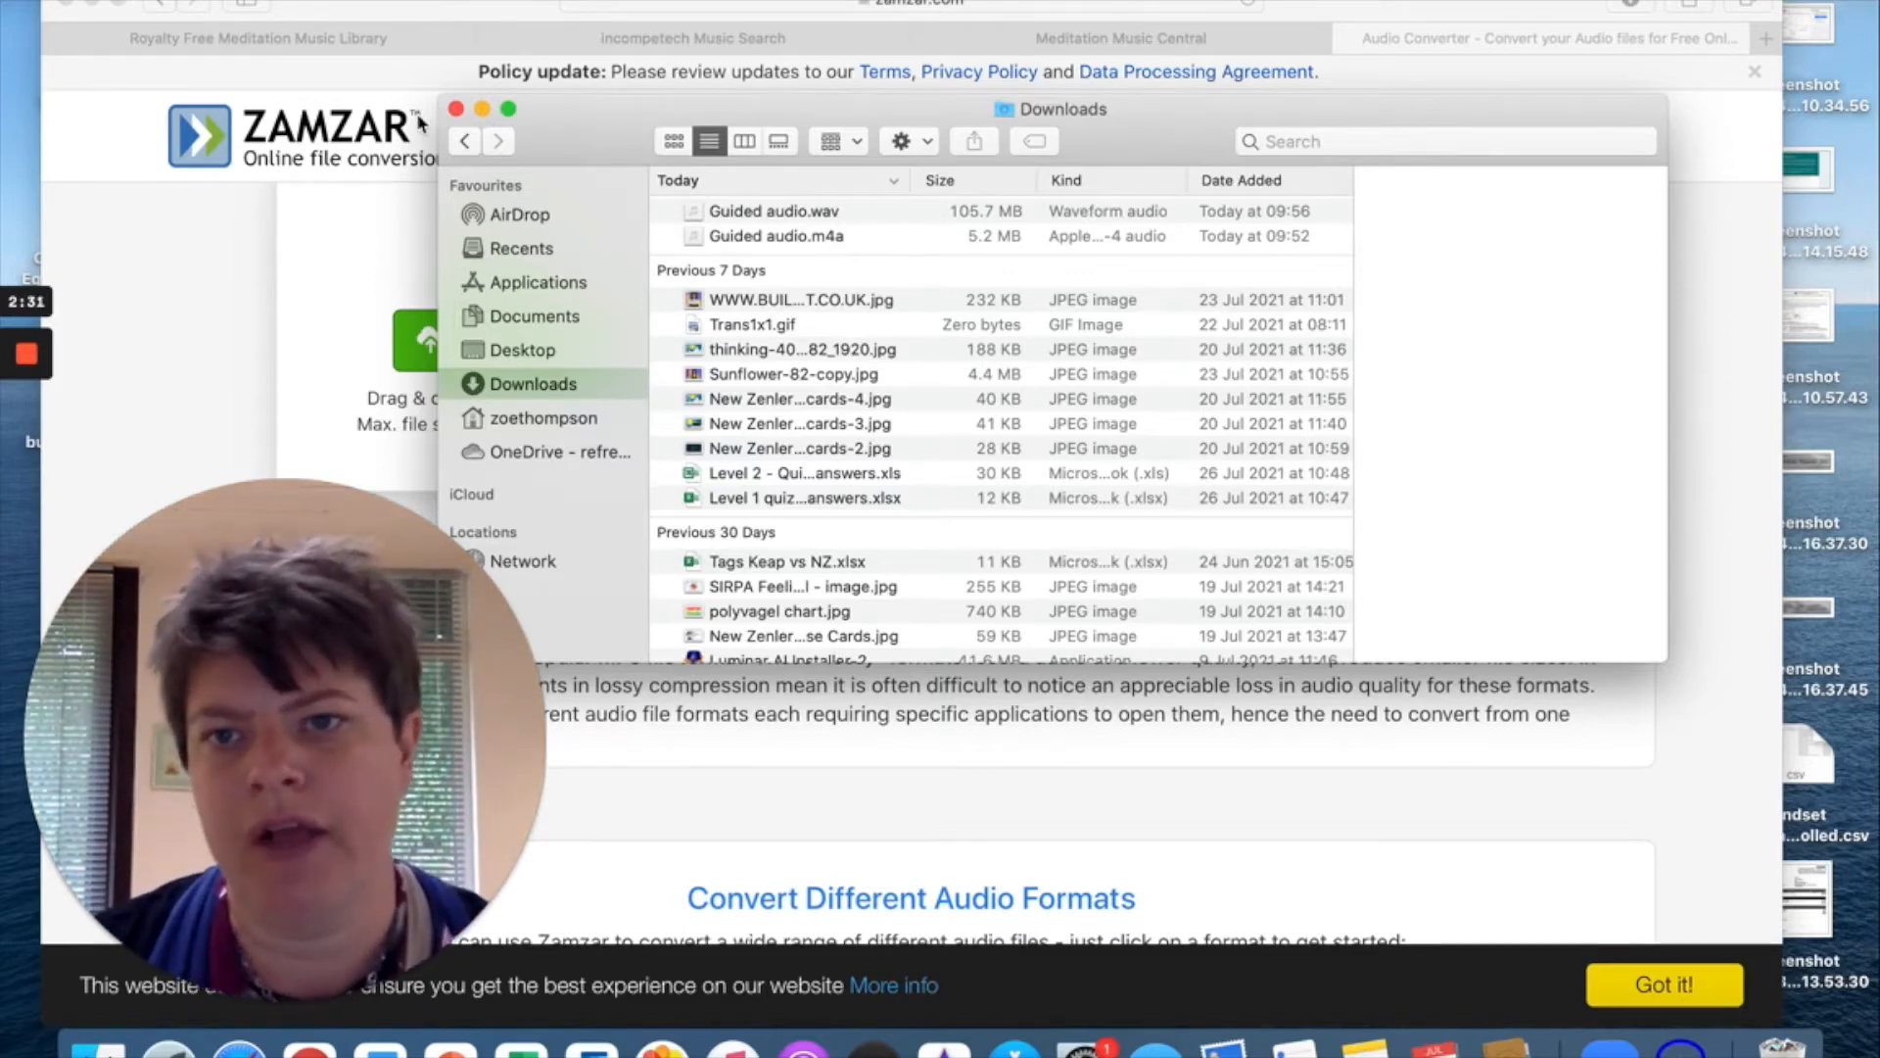
pyautogui.click(203, 339)
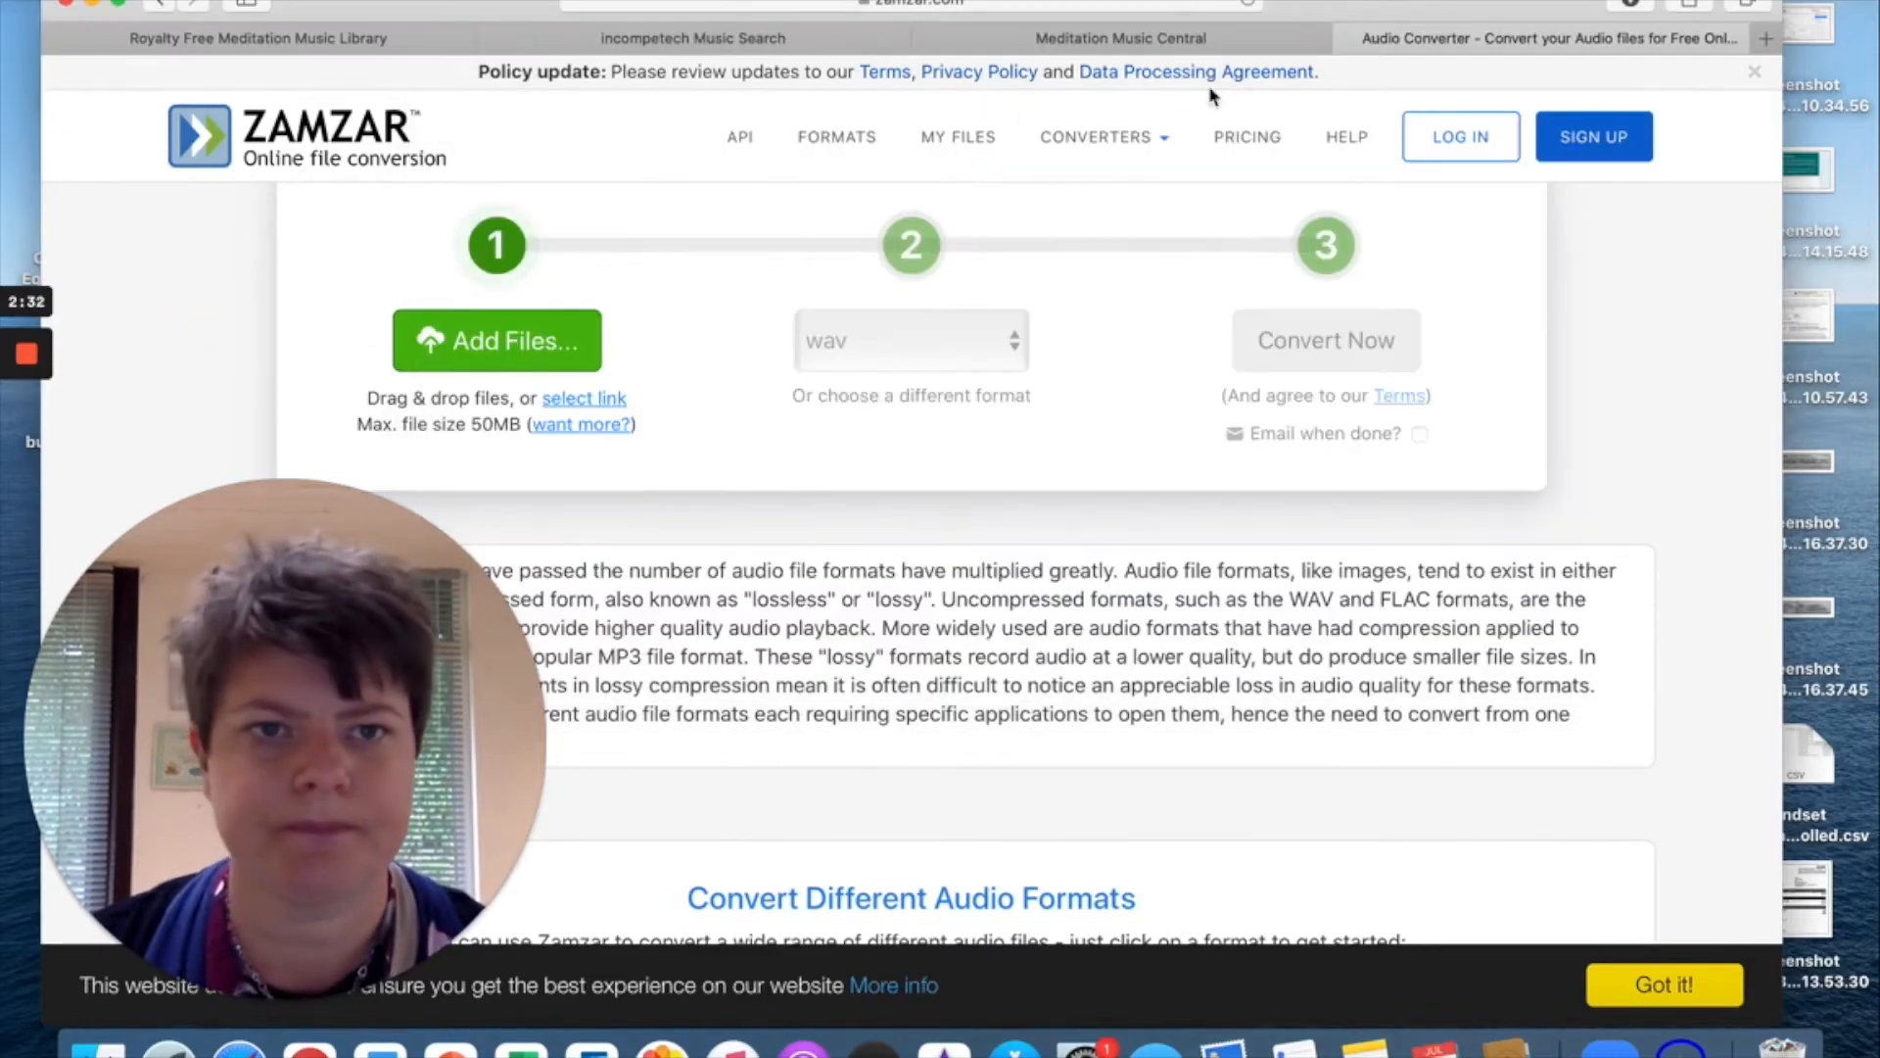
pyautogui.click(1348, 38)
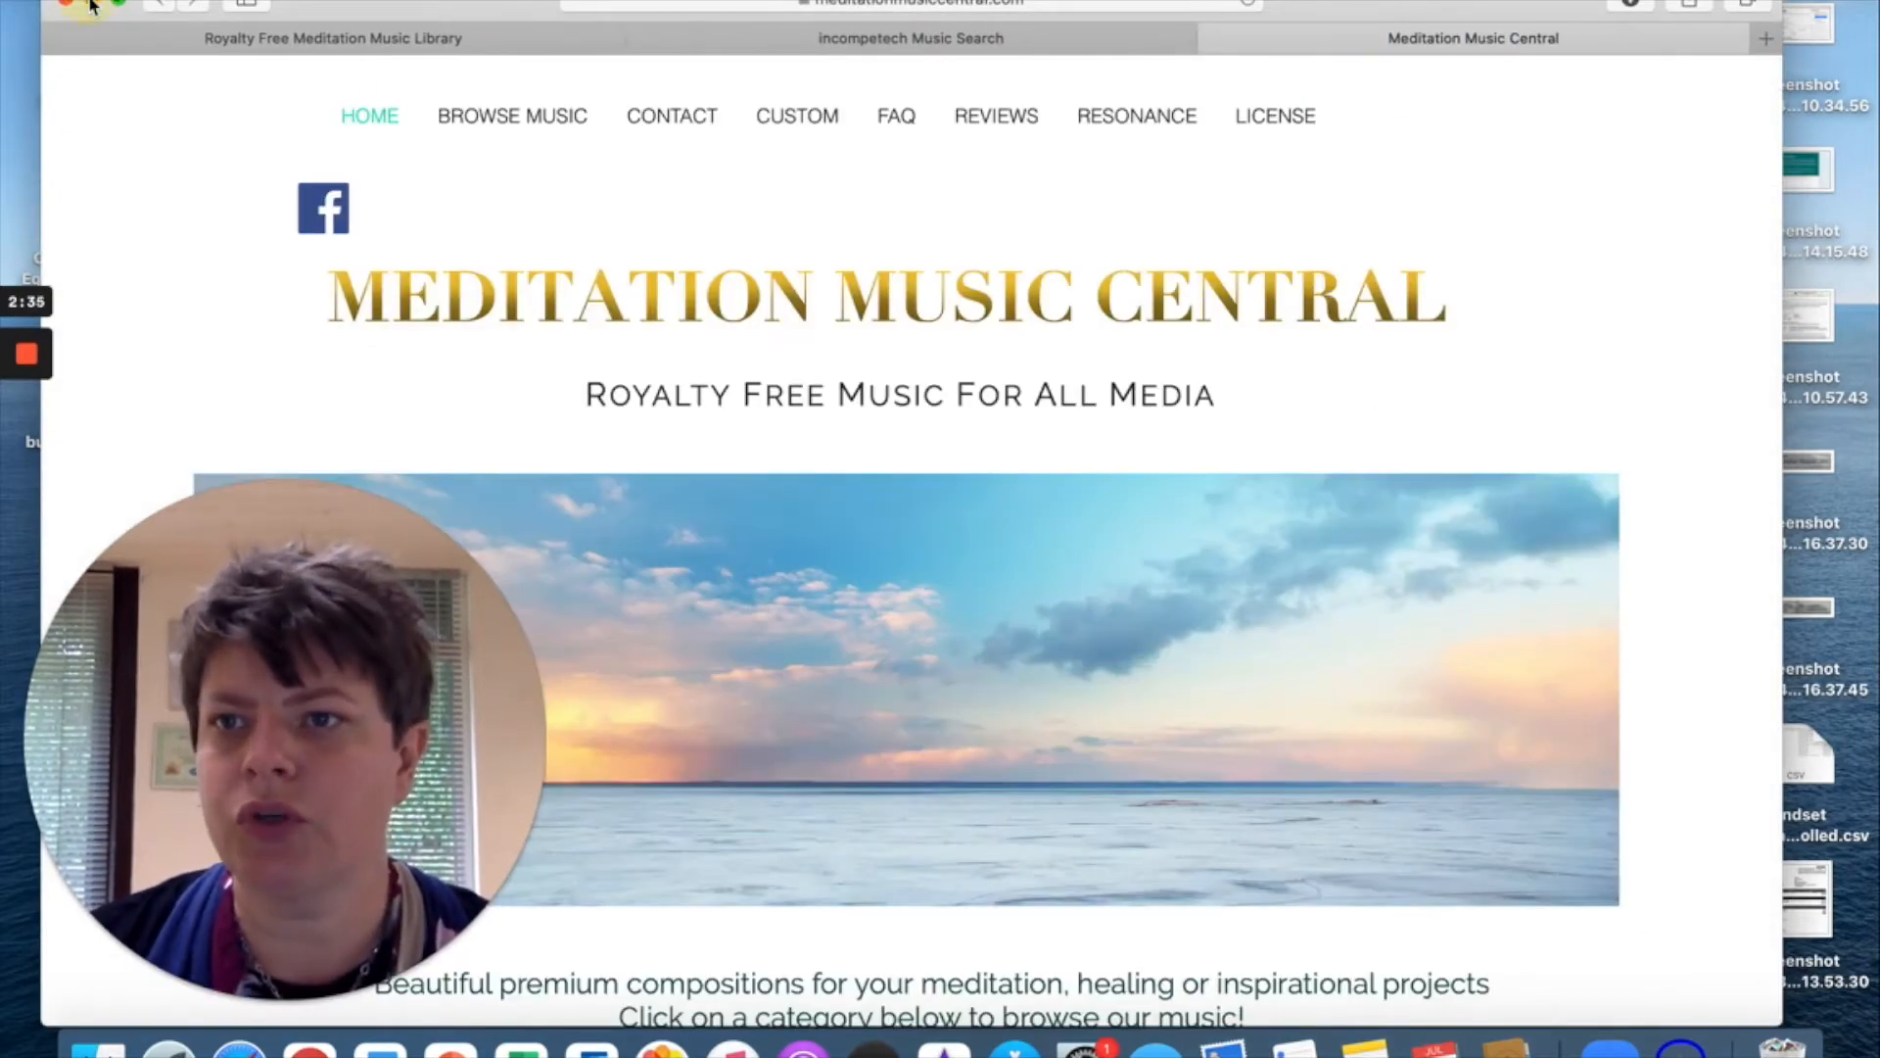
# Hide Safari, show the Applications folder in Finder, and launch Audacity.
pyautogui.click(91, 5)
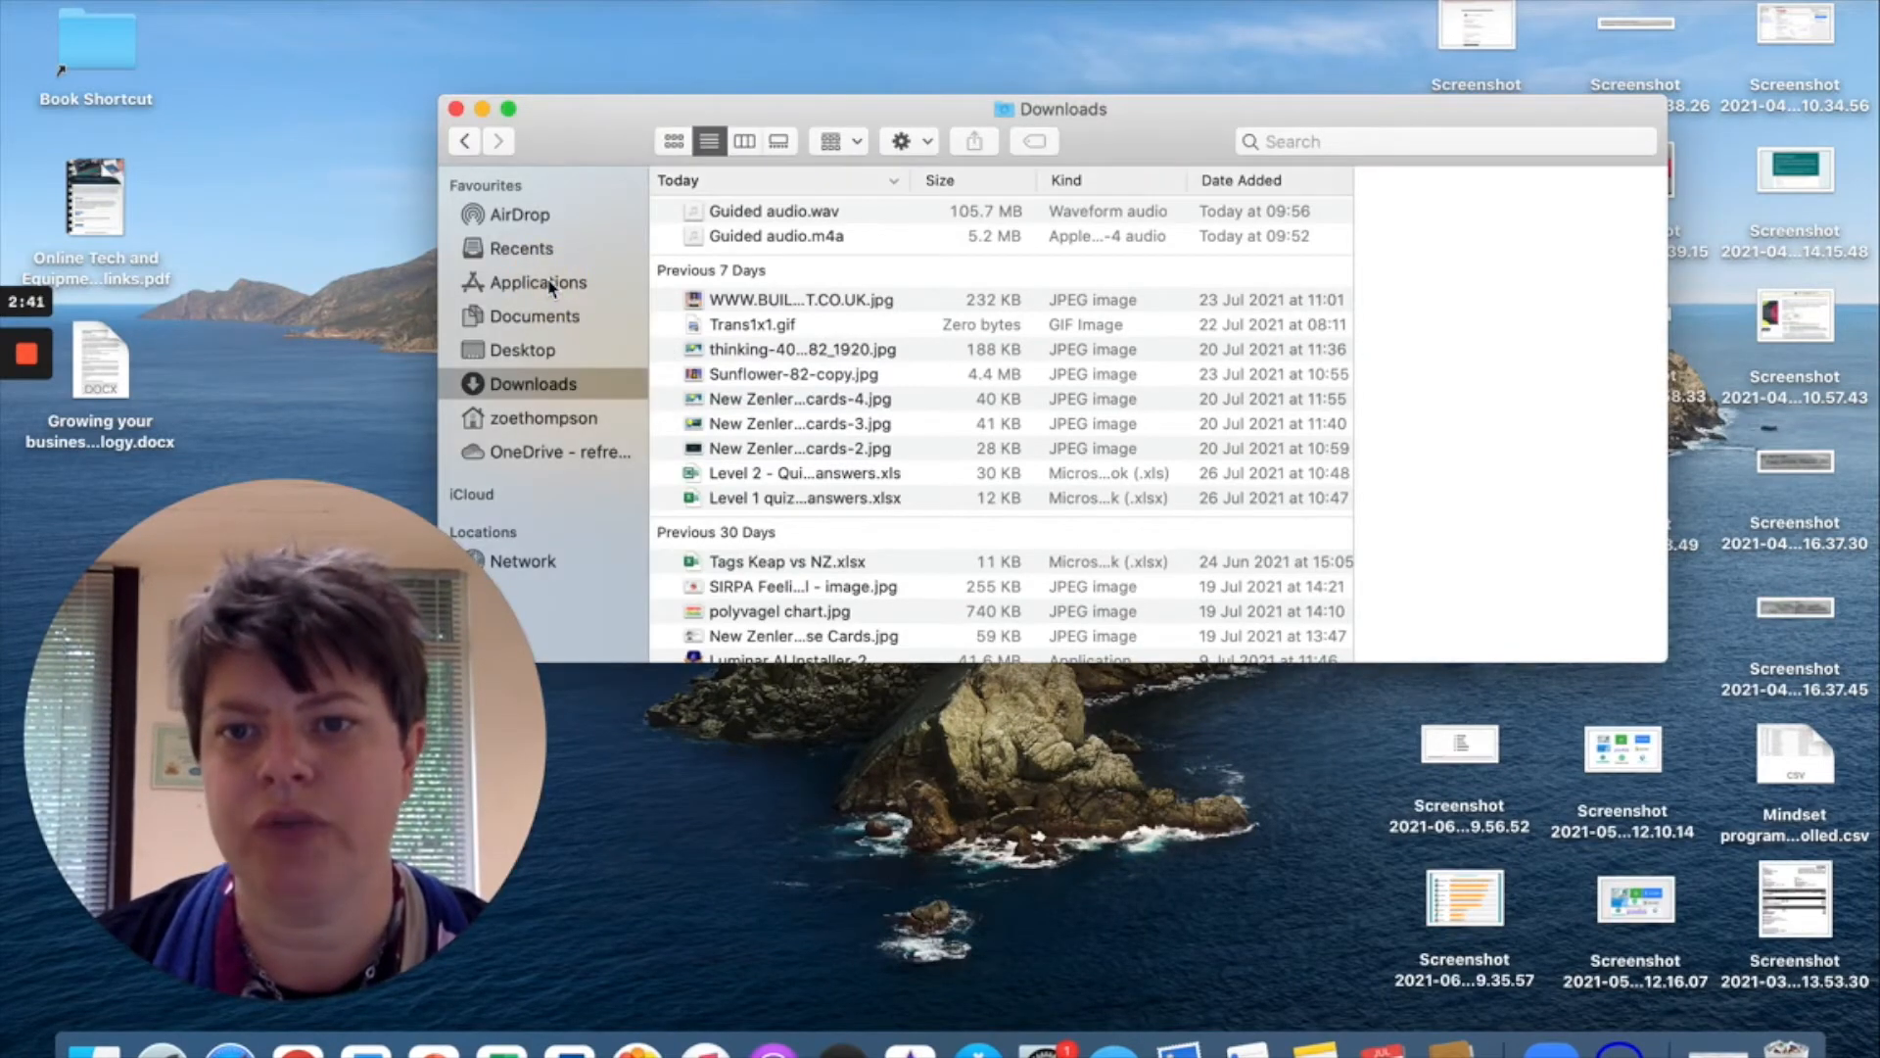
pyautogui.click(539, 283)
pyautogui.click(715, 203)
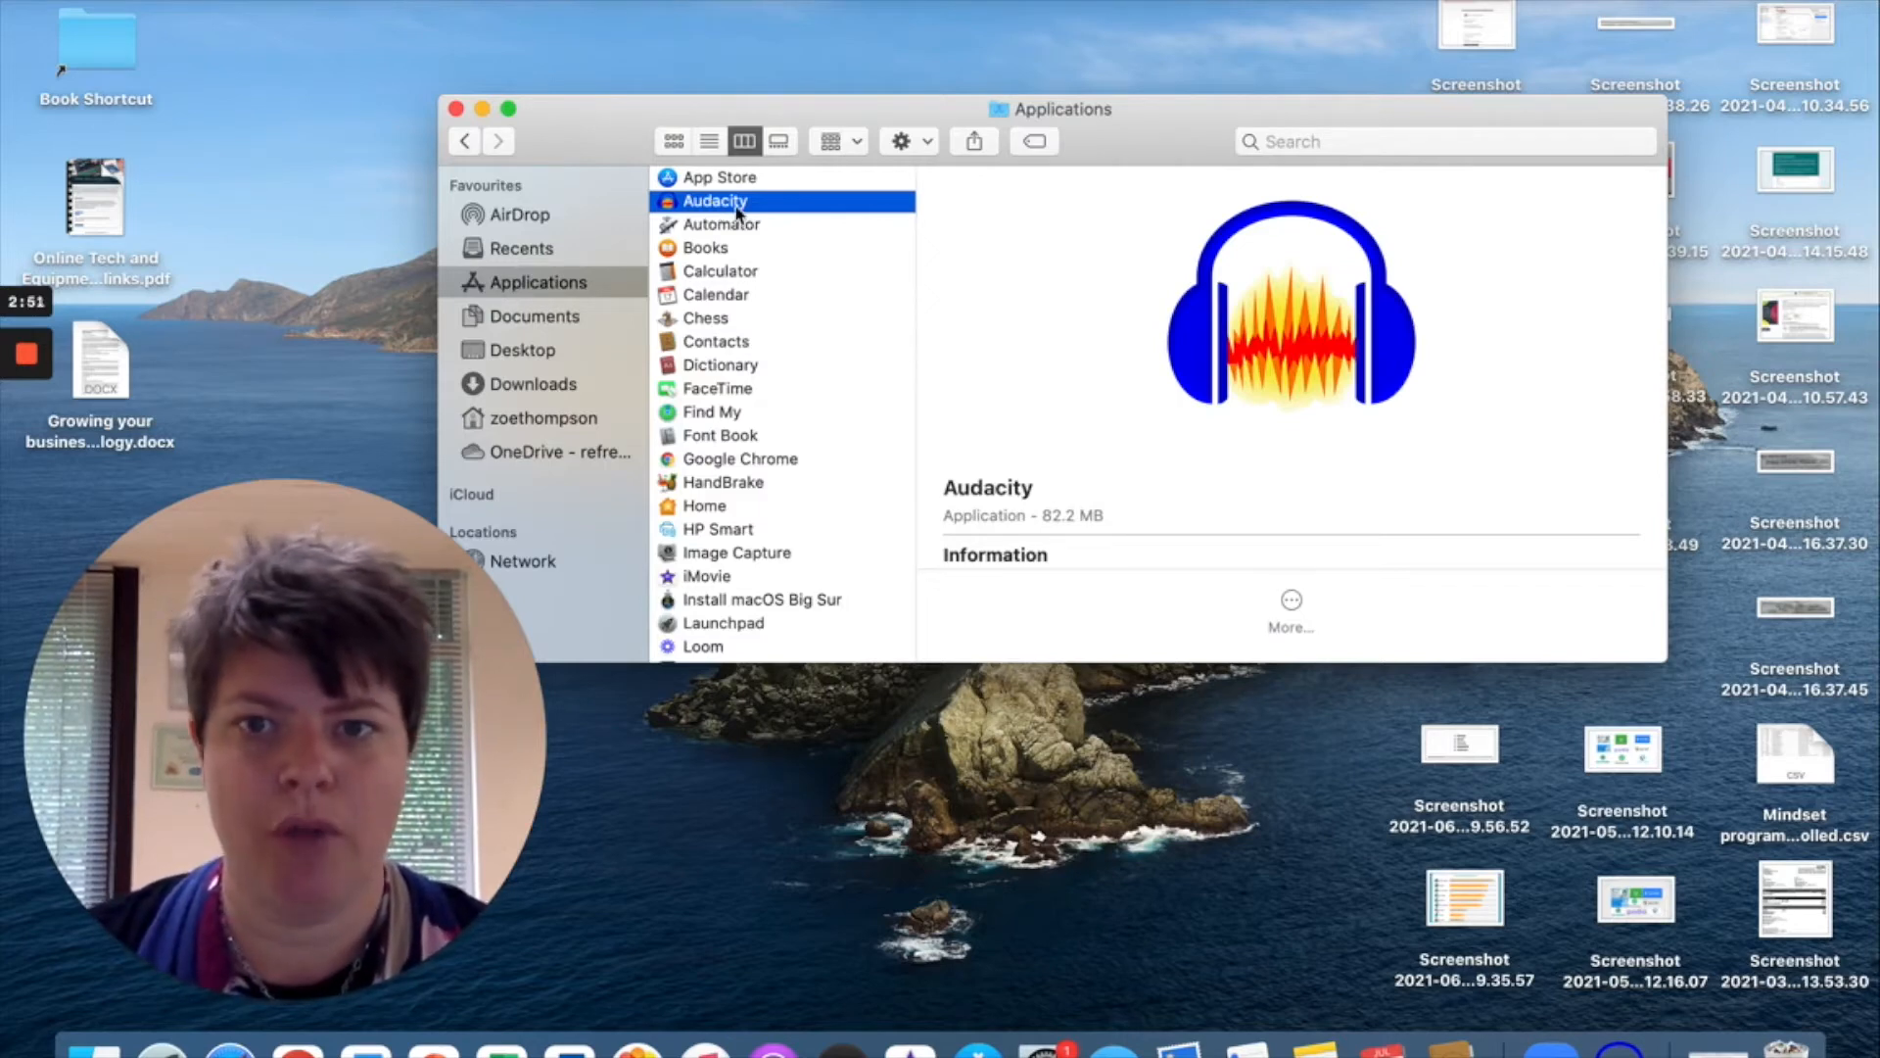
pyautogui.doubleClick(736, 200)
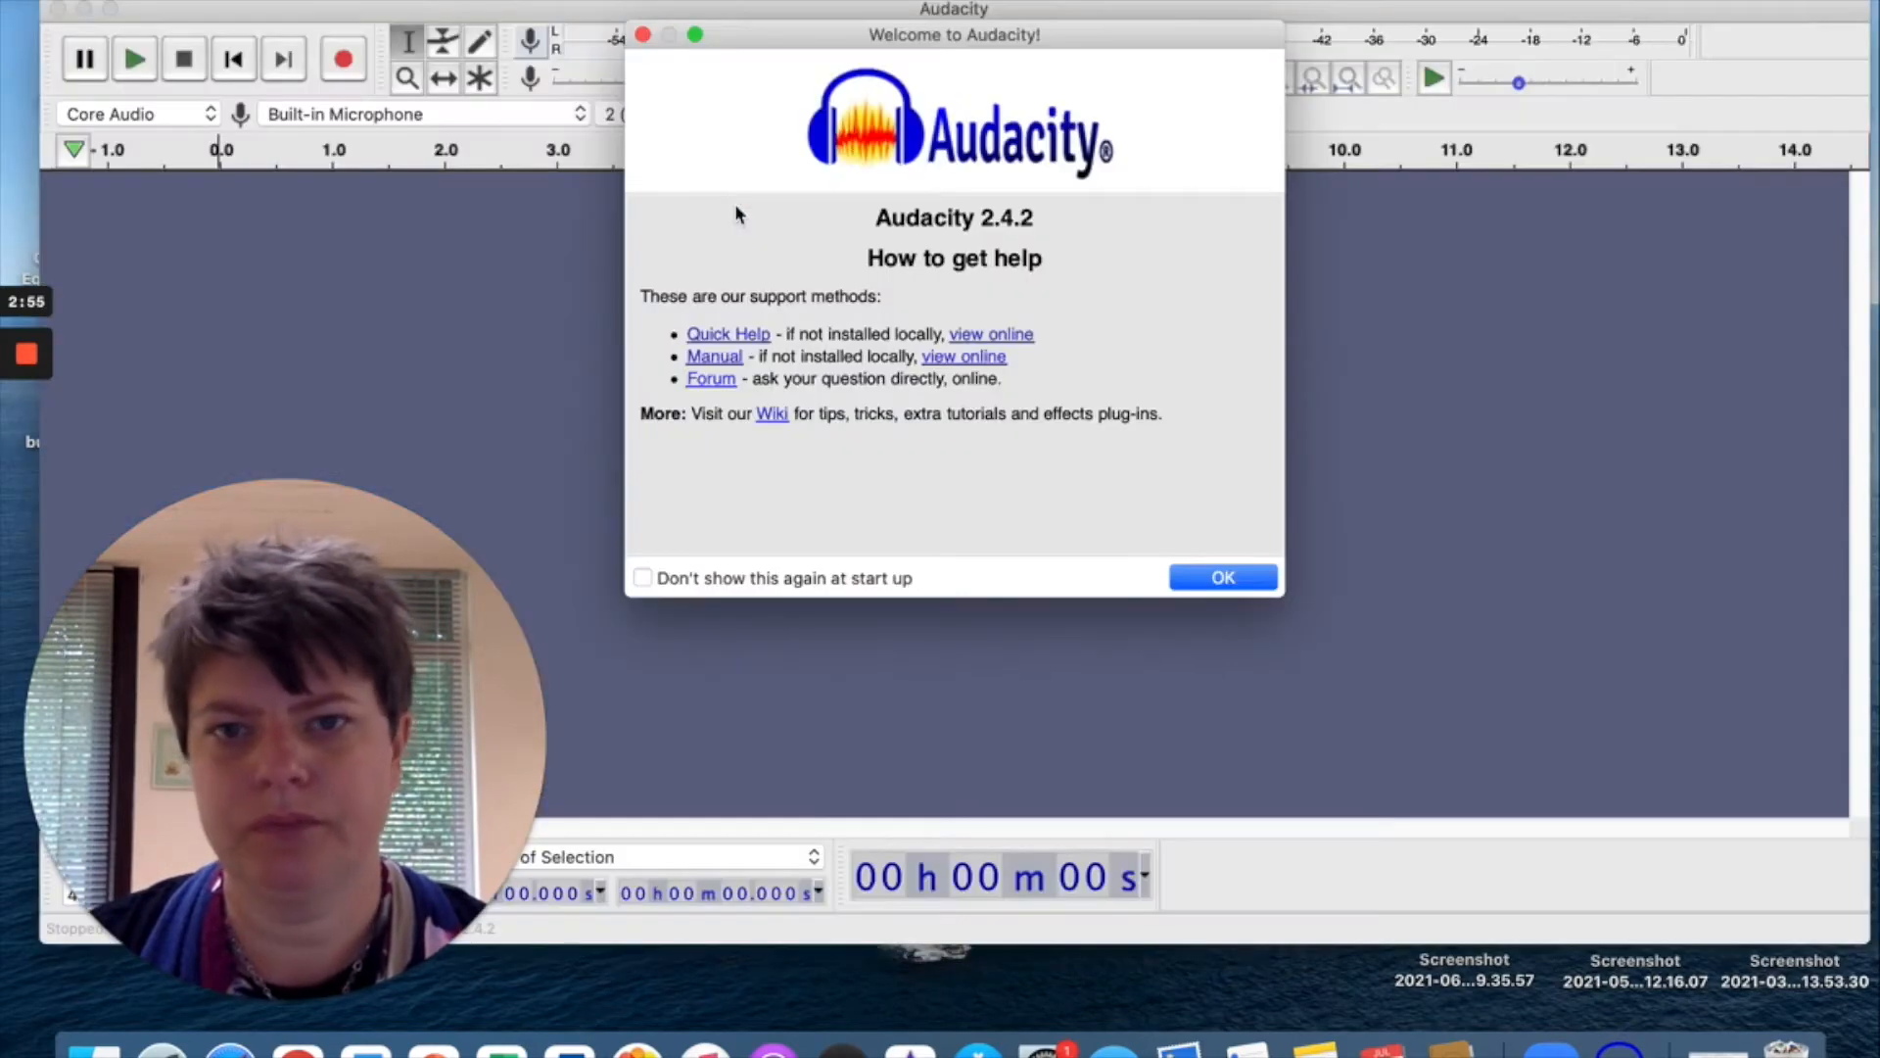
# Dismiss the welcome window and import Guided audio.wav via File > Import > Audio.
pyautogui.click(1215, 575)
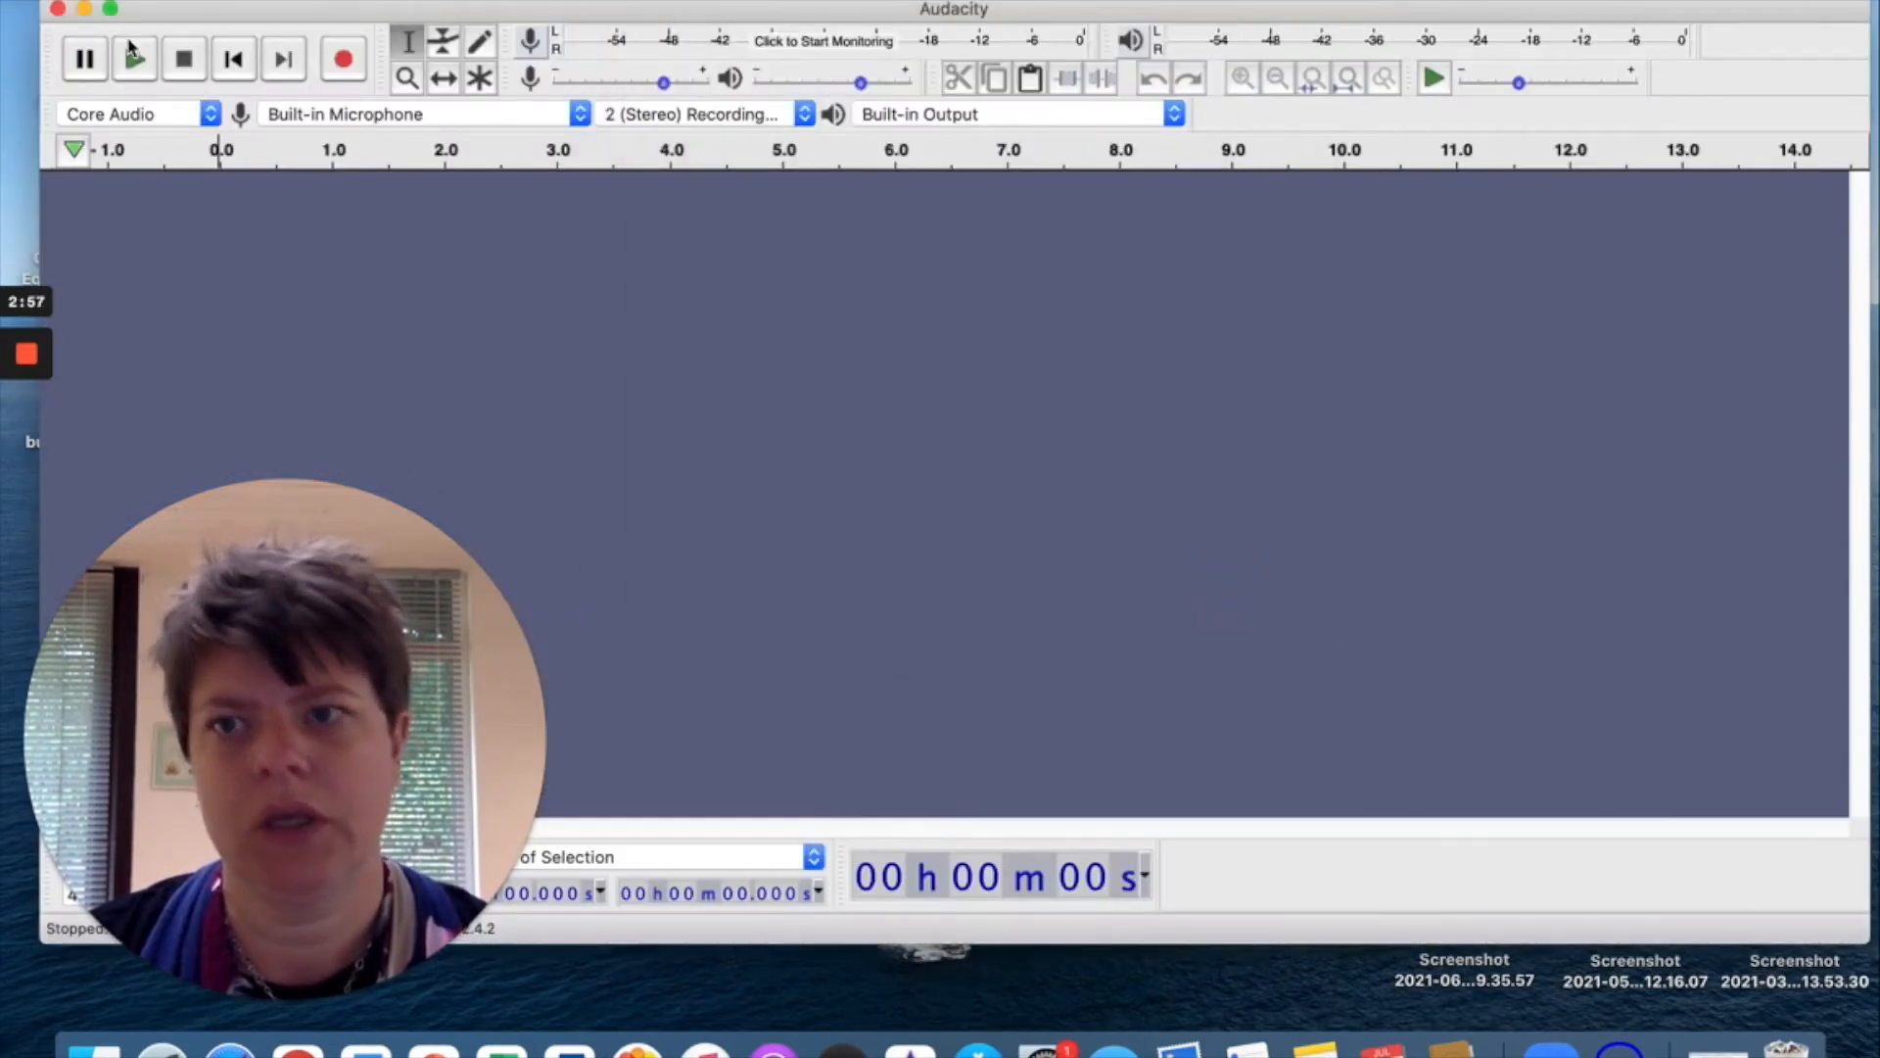
pyautogui.click(184, 1)
pyautogui.click(243, 168)
pyautogui.click(457, 170)
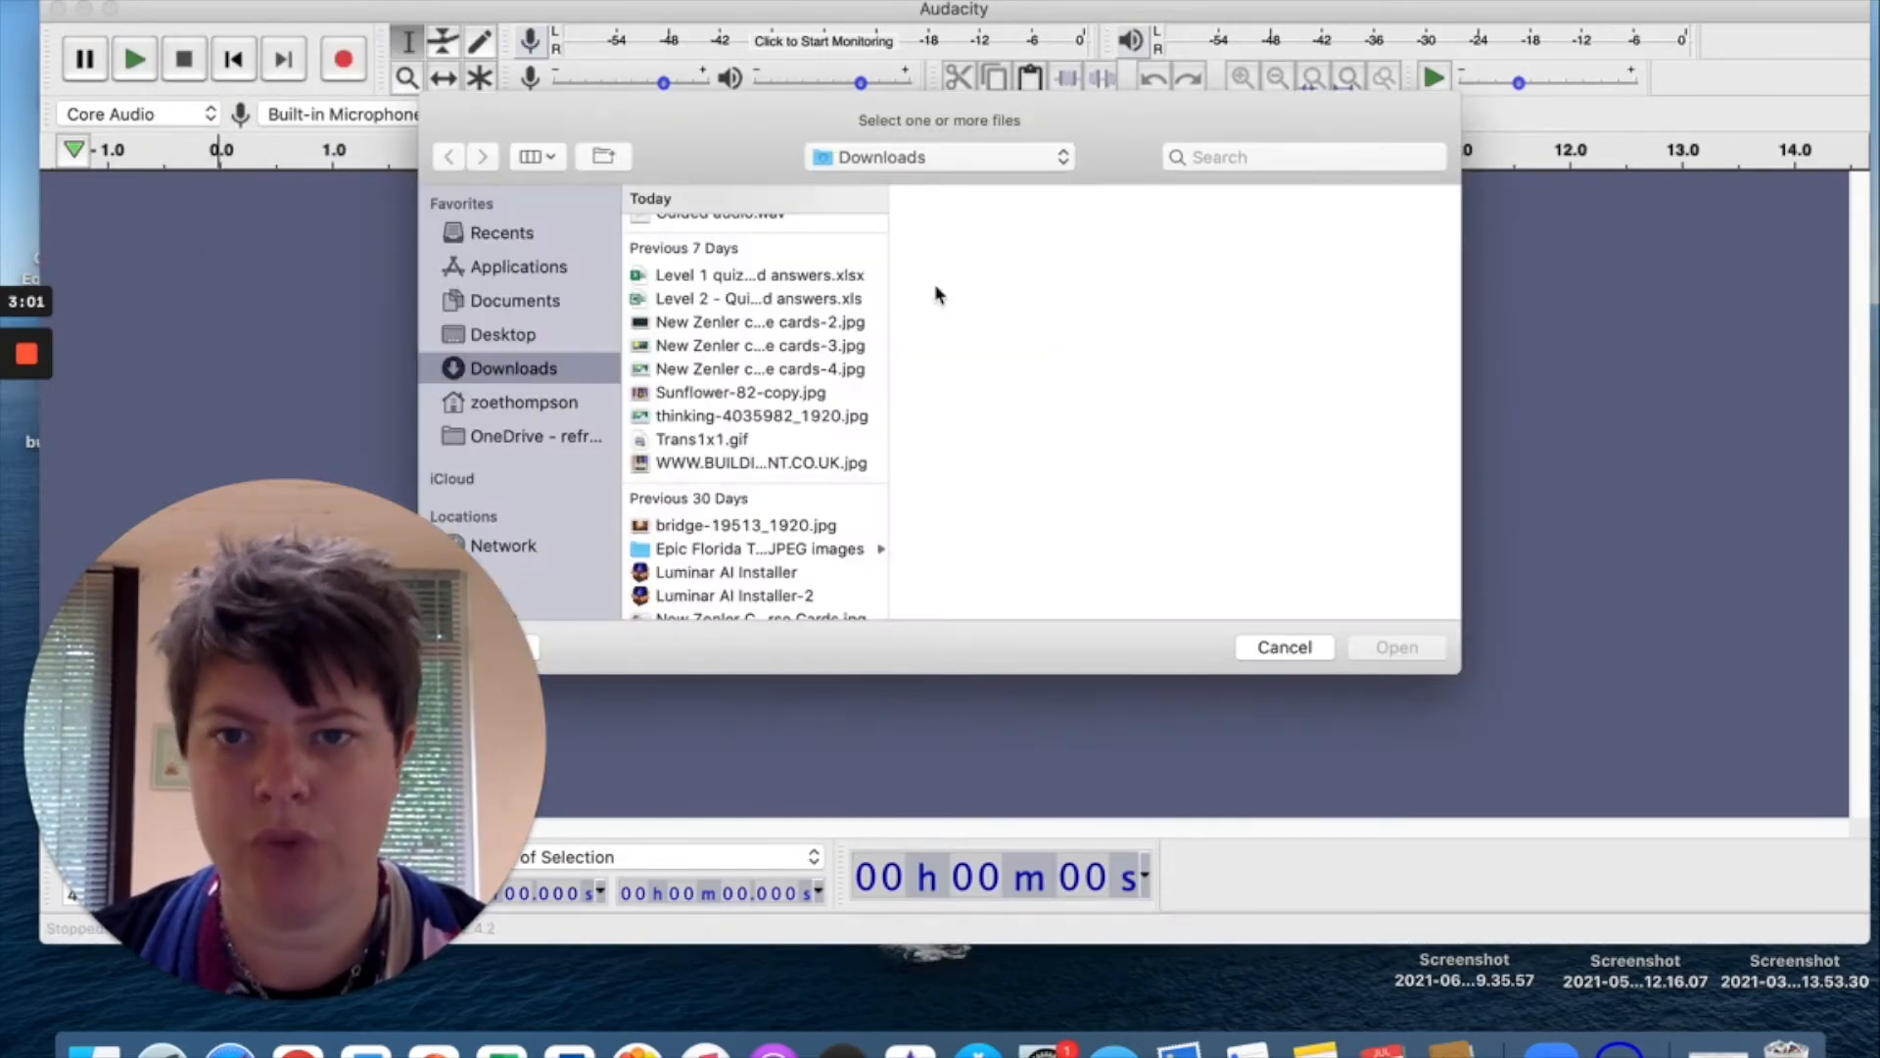
pyautogui.scroll(2, 685, 402)
pyautogui.click(714, 253)
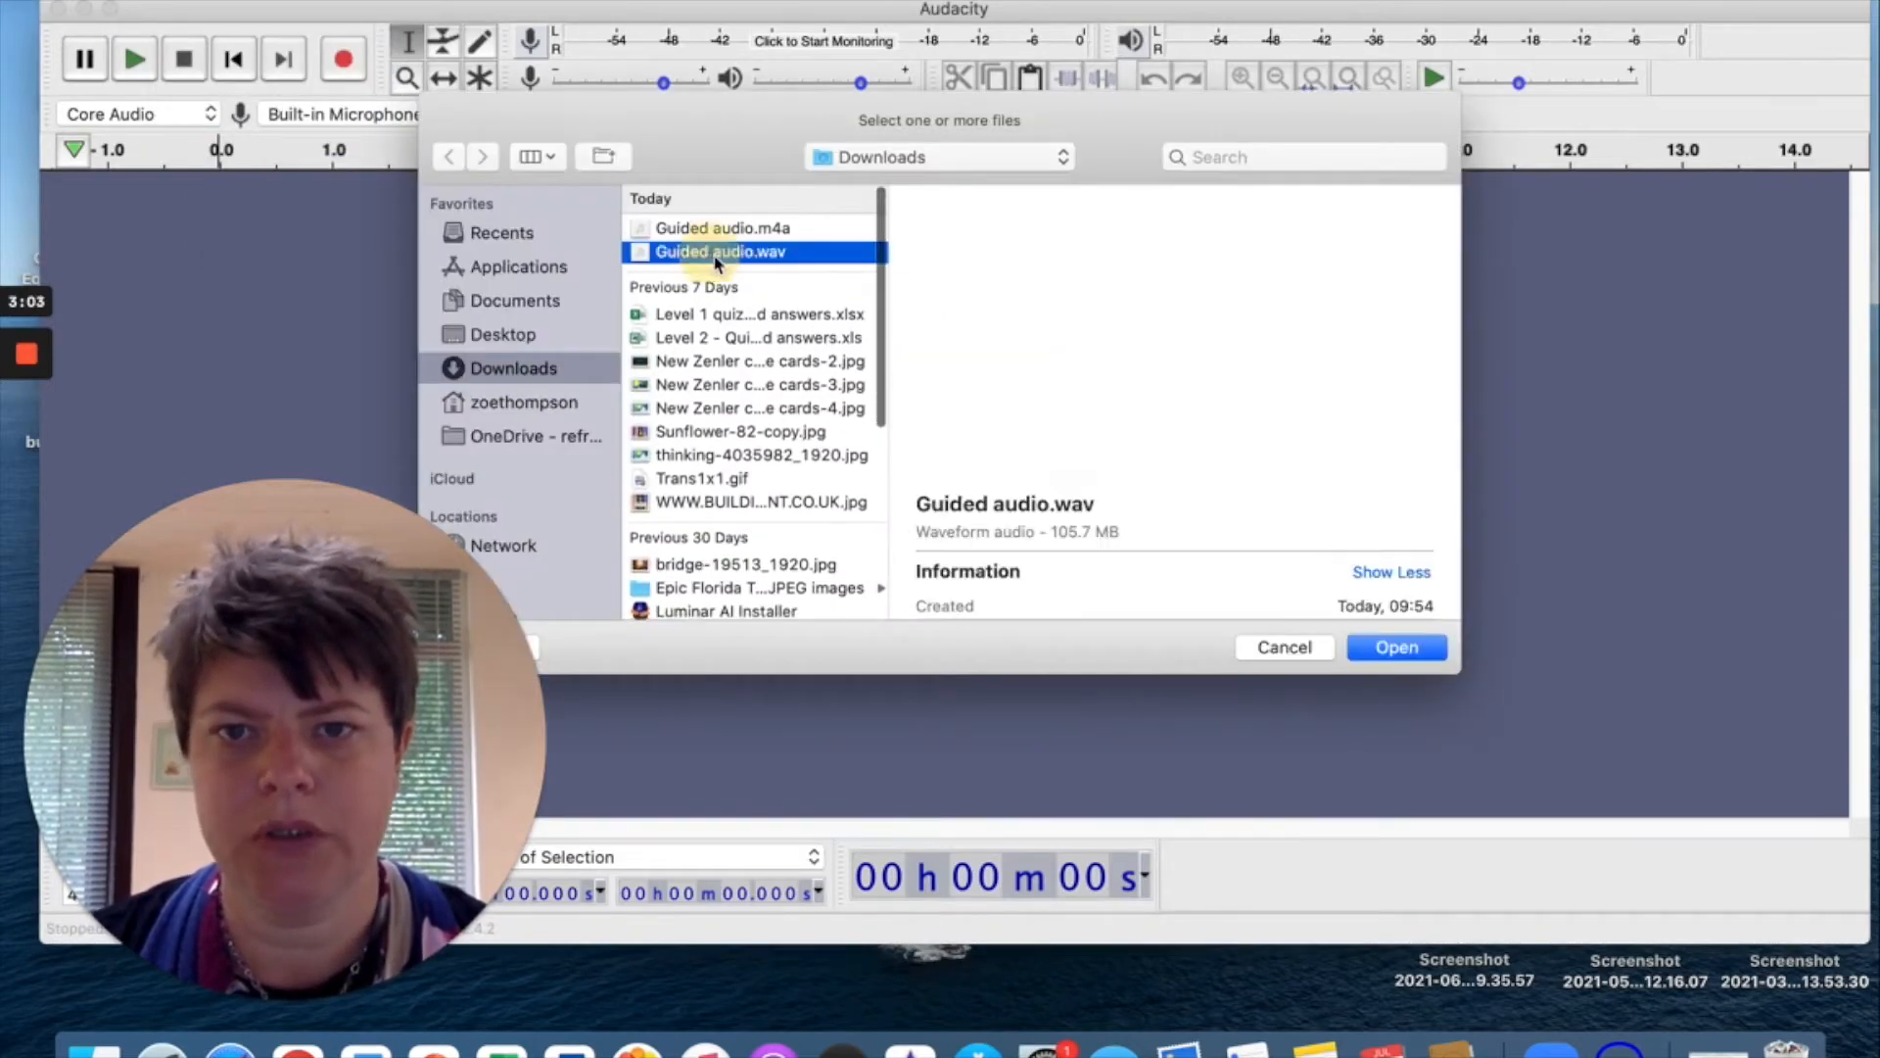
pyautogui.click(1425, 647)
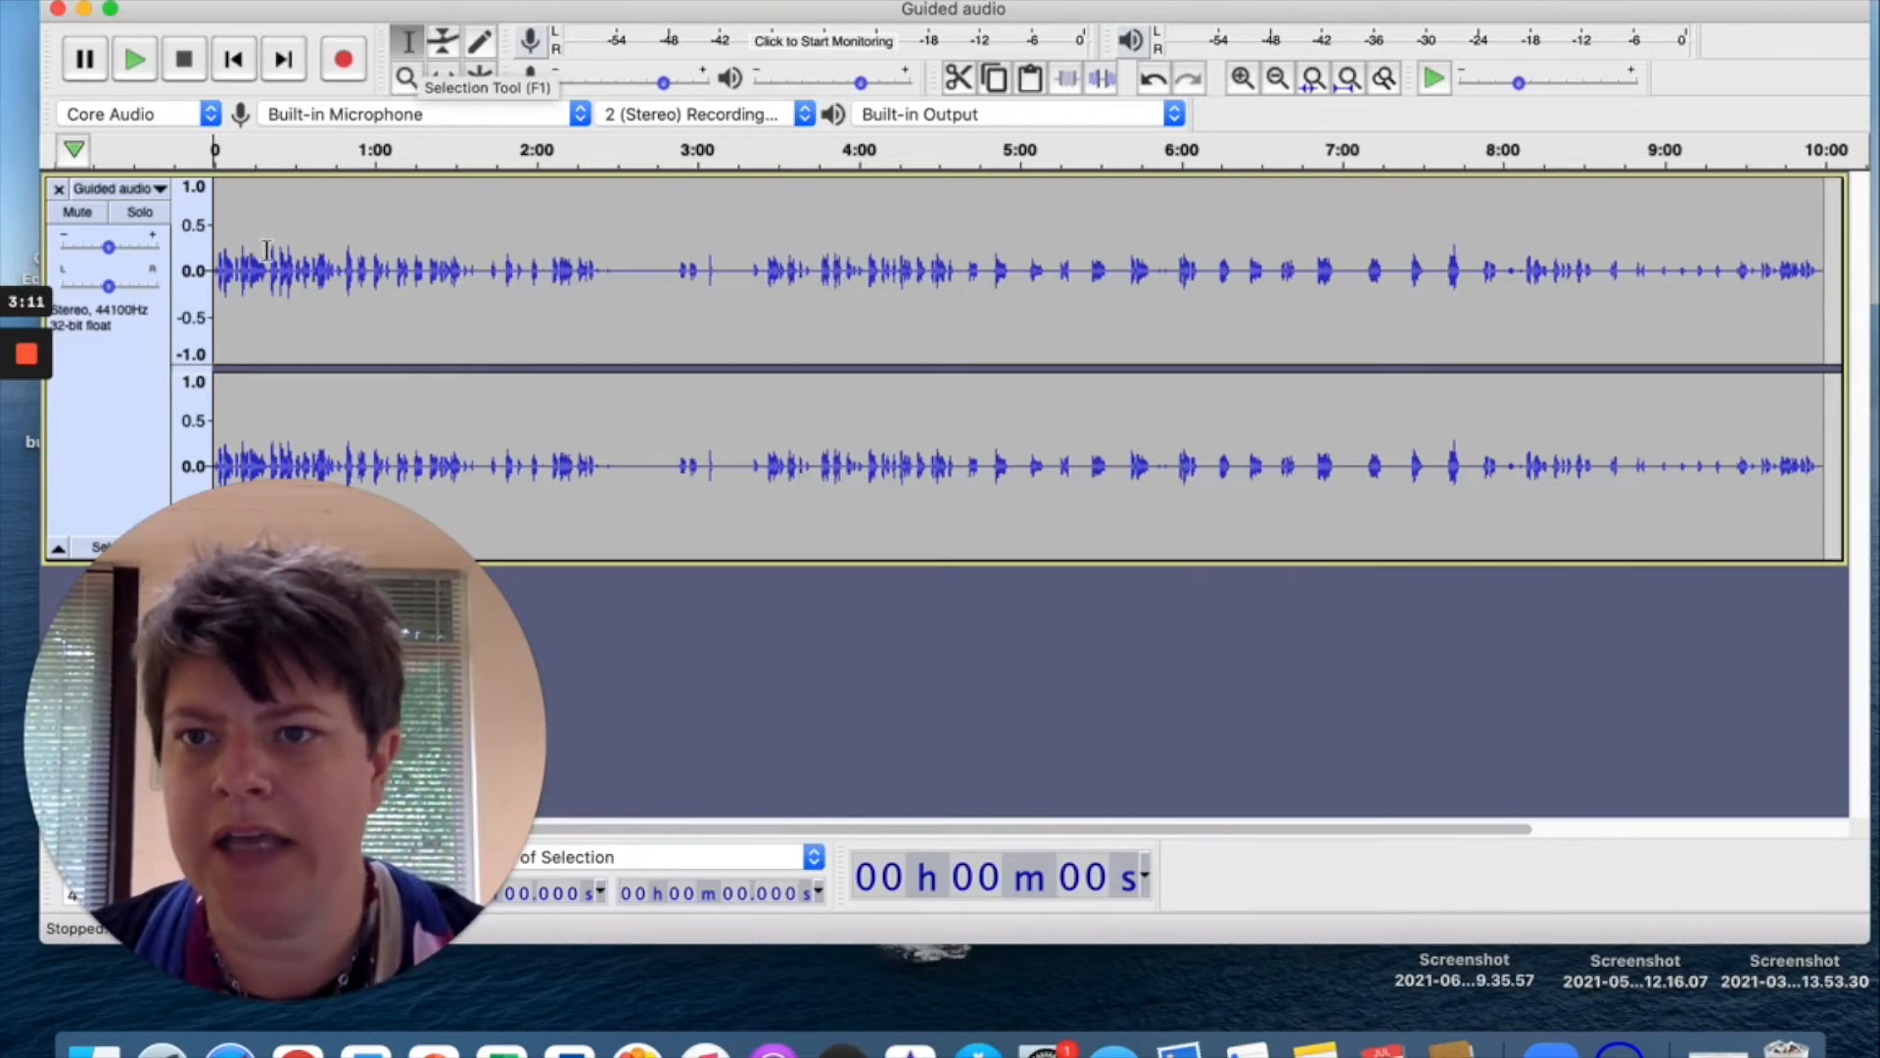
pyautogui.click(233, 214)
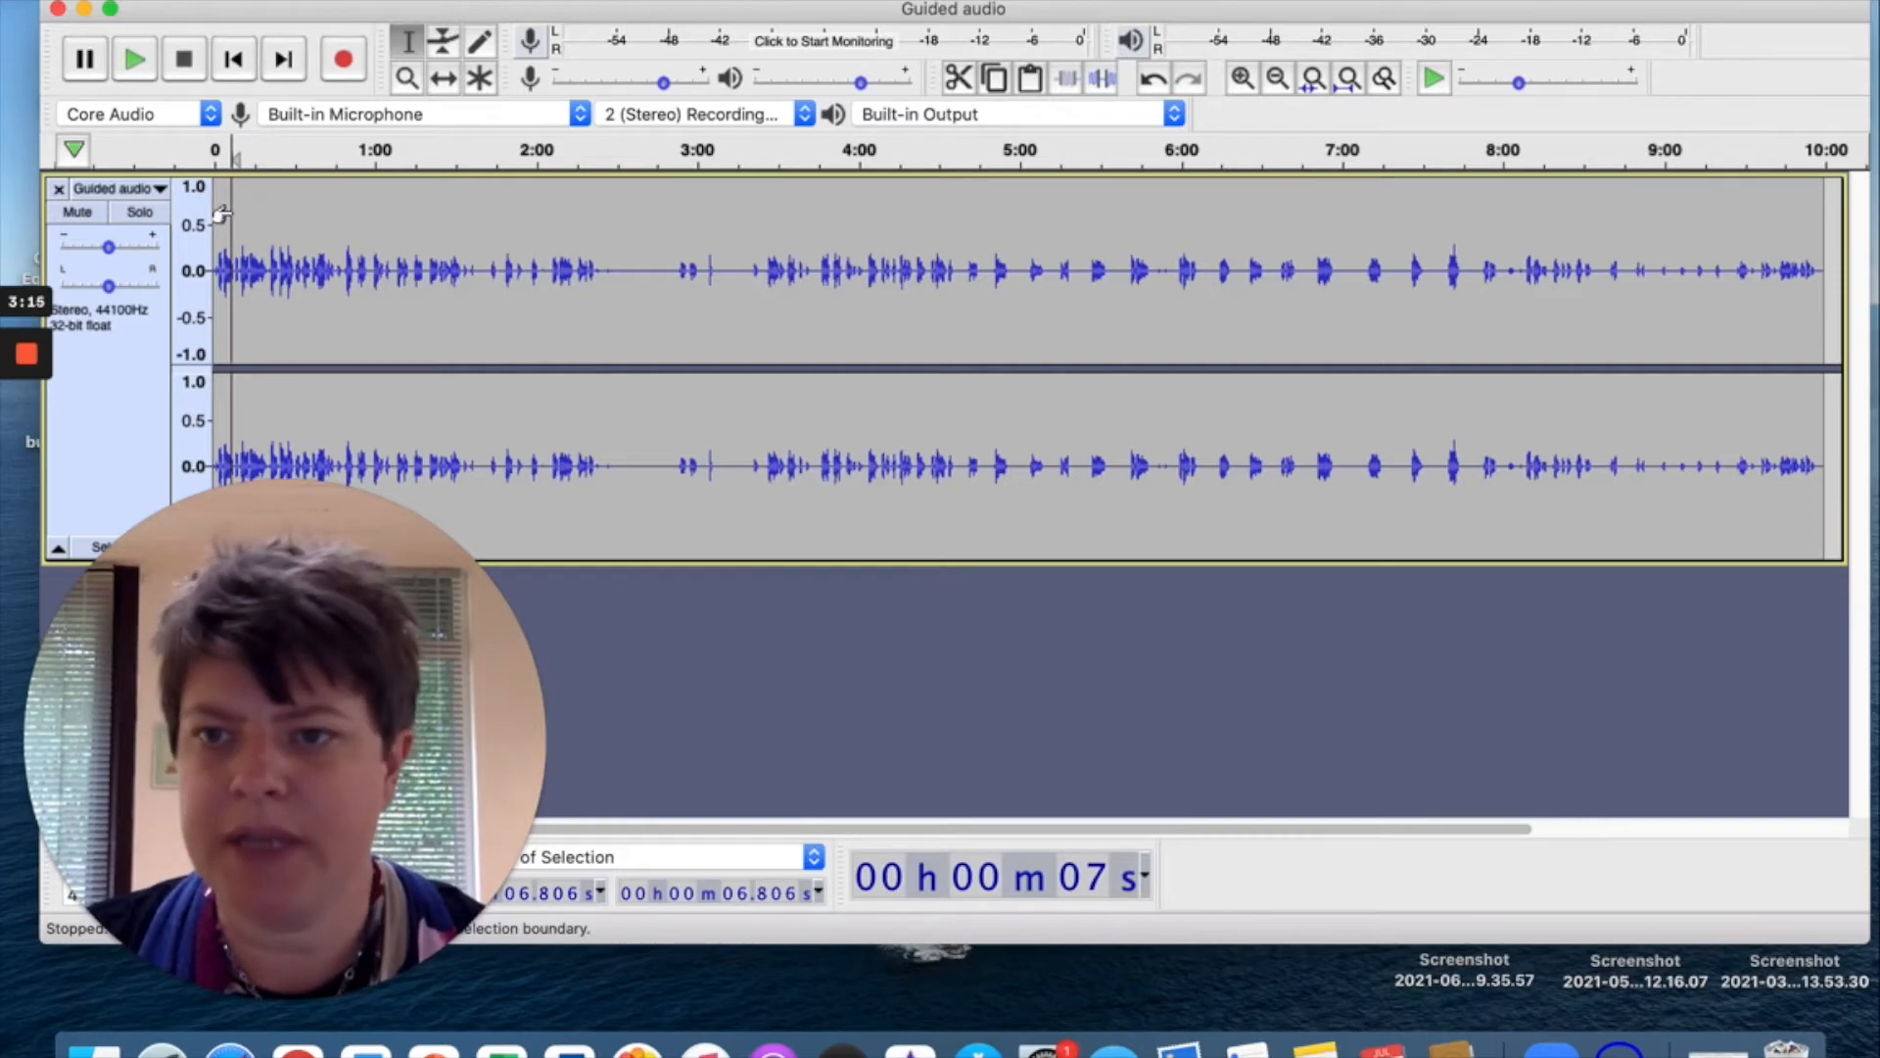
pyautogui.press('space')
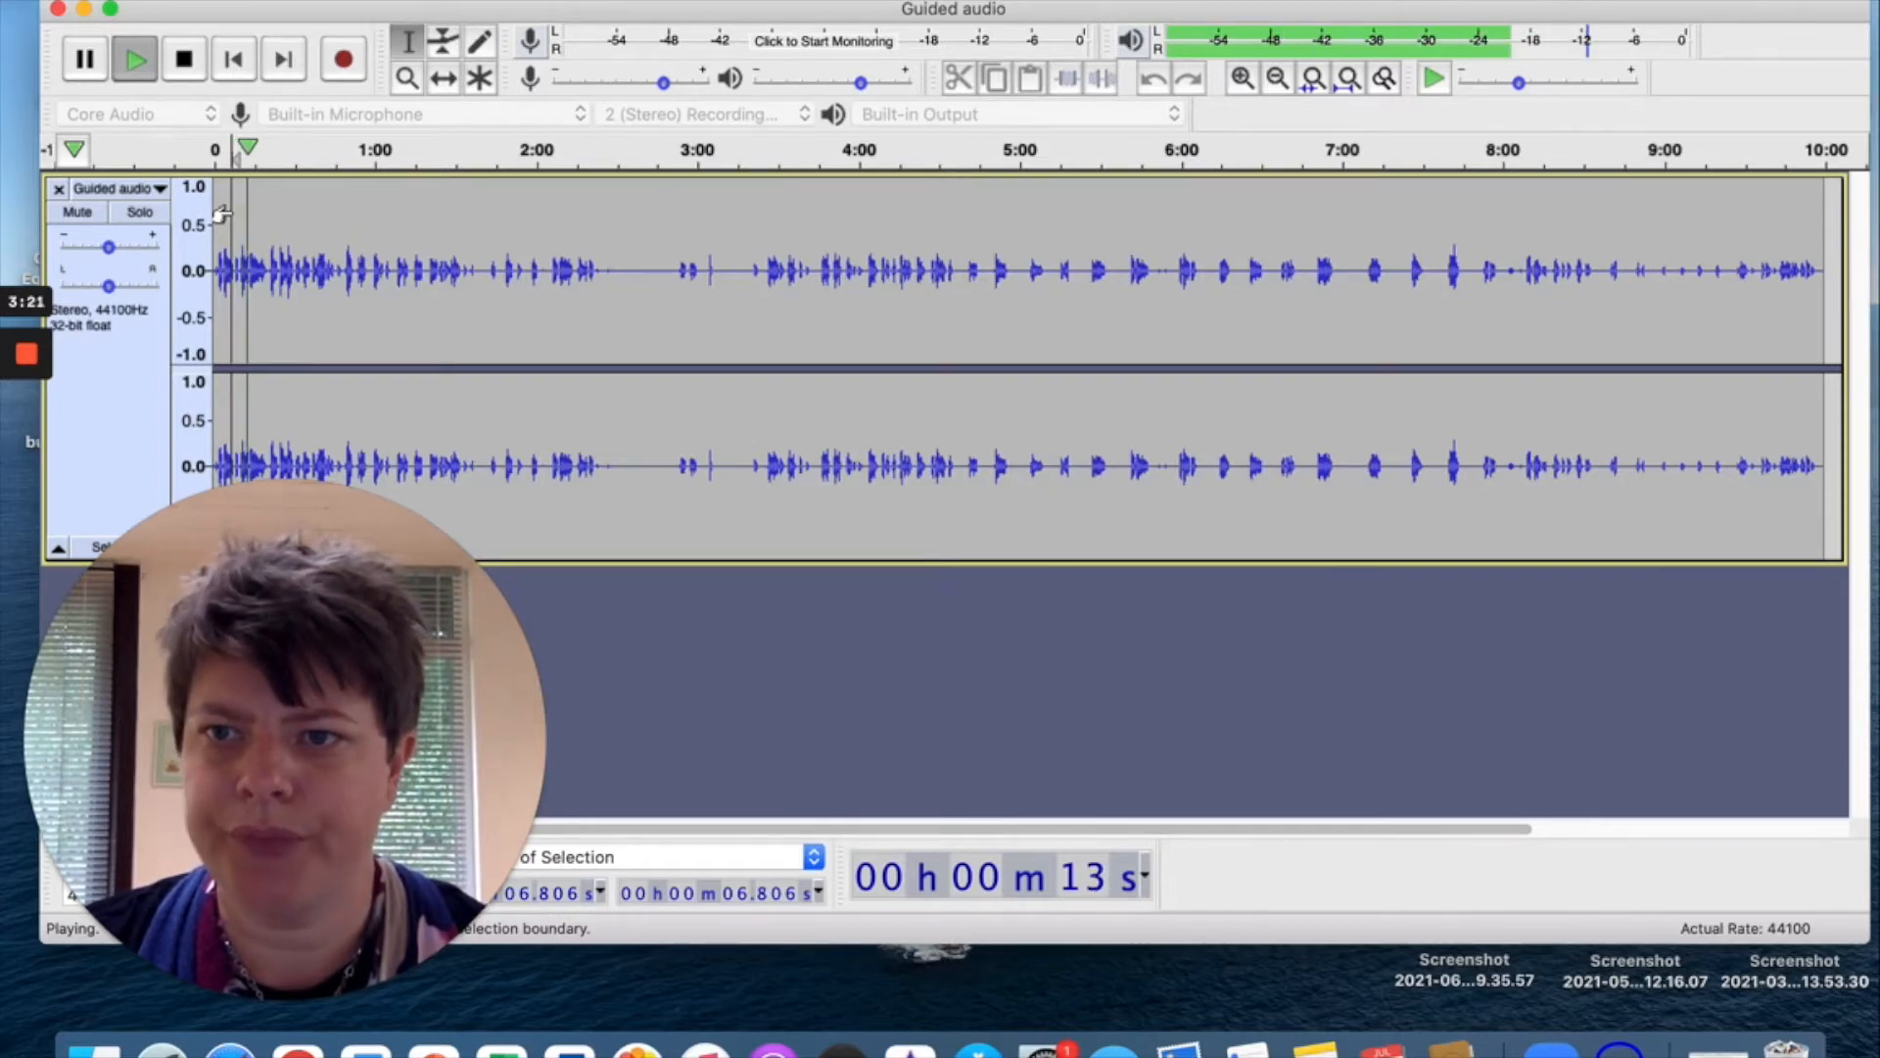
pyautogui.press('space')
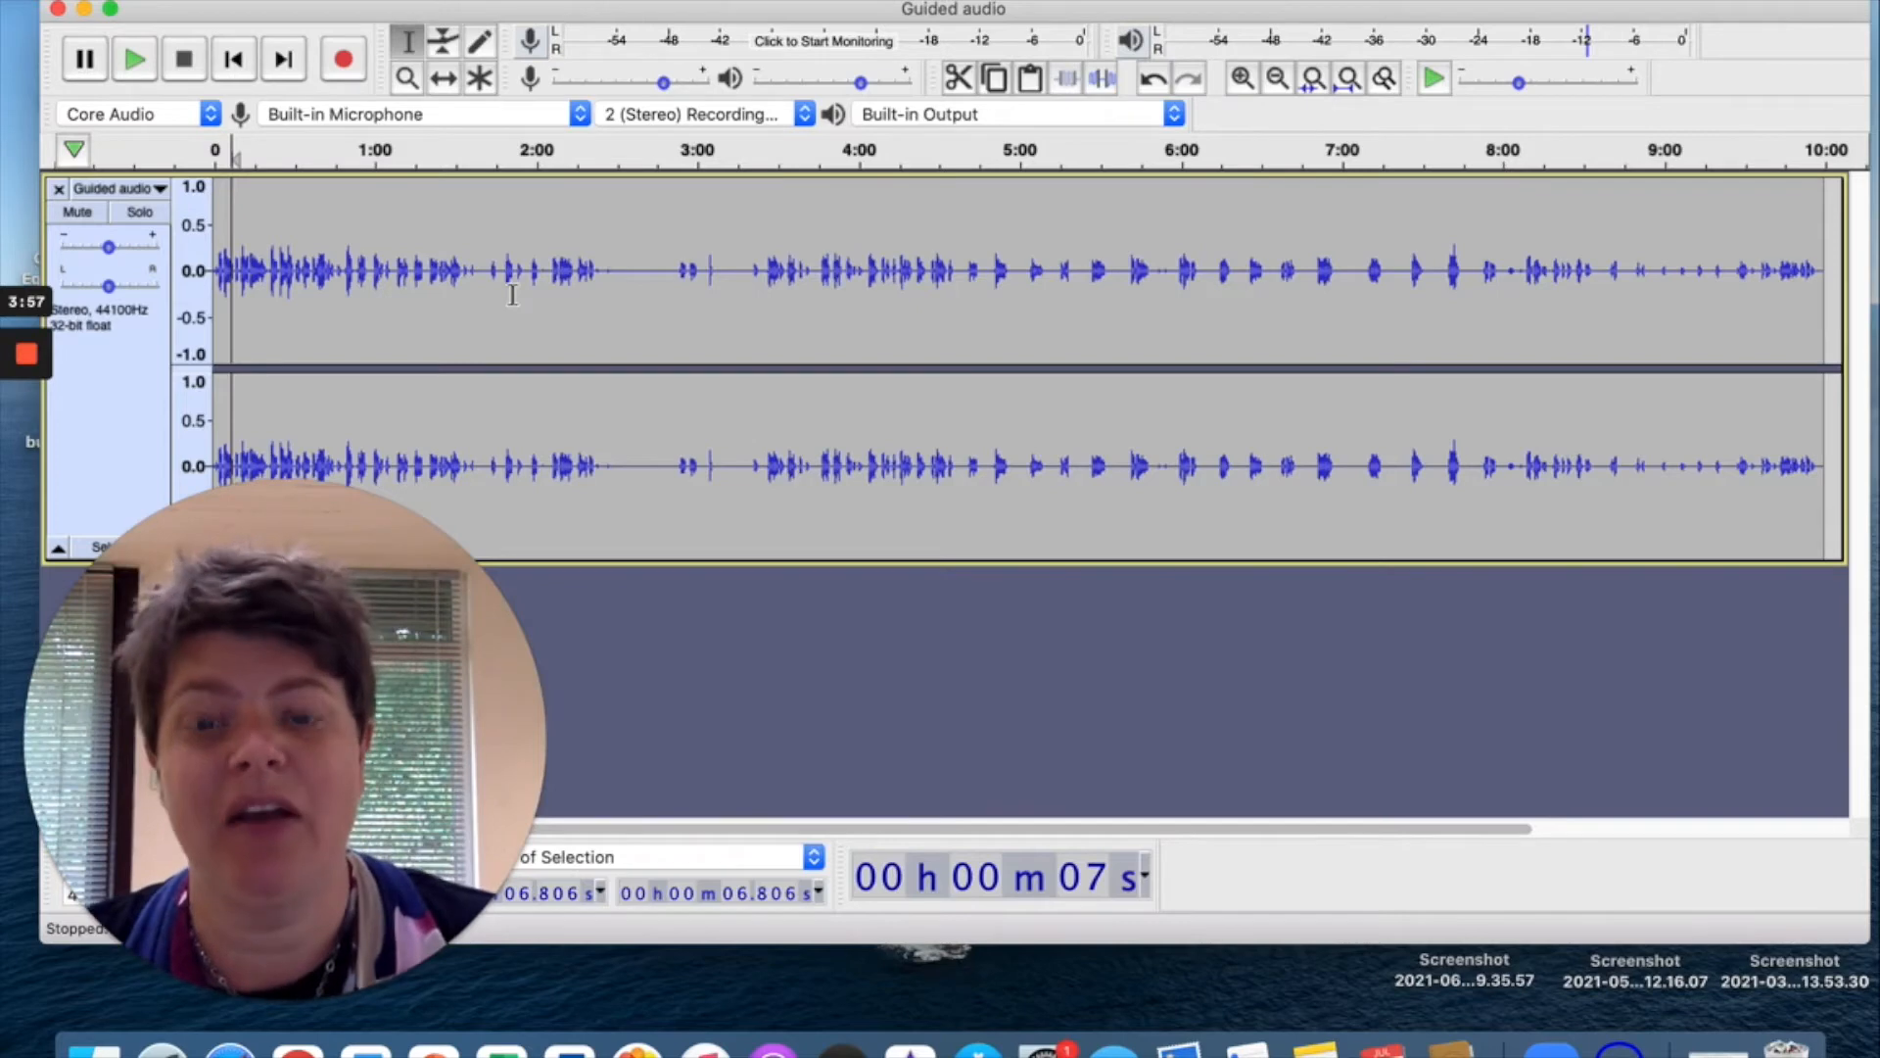
# Preview the voice track briefly from about 2:51.
pyautogui.click(672, 265)
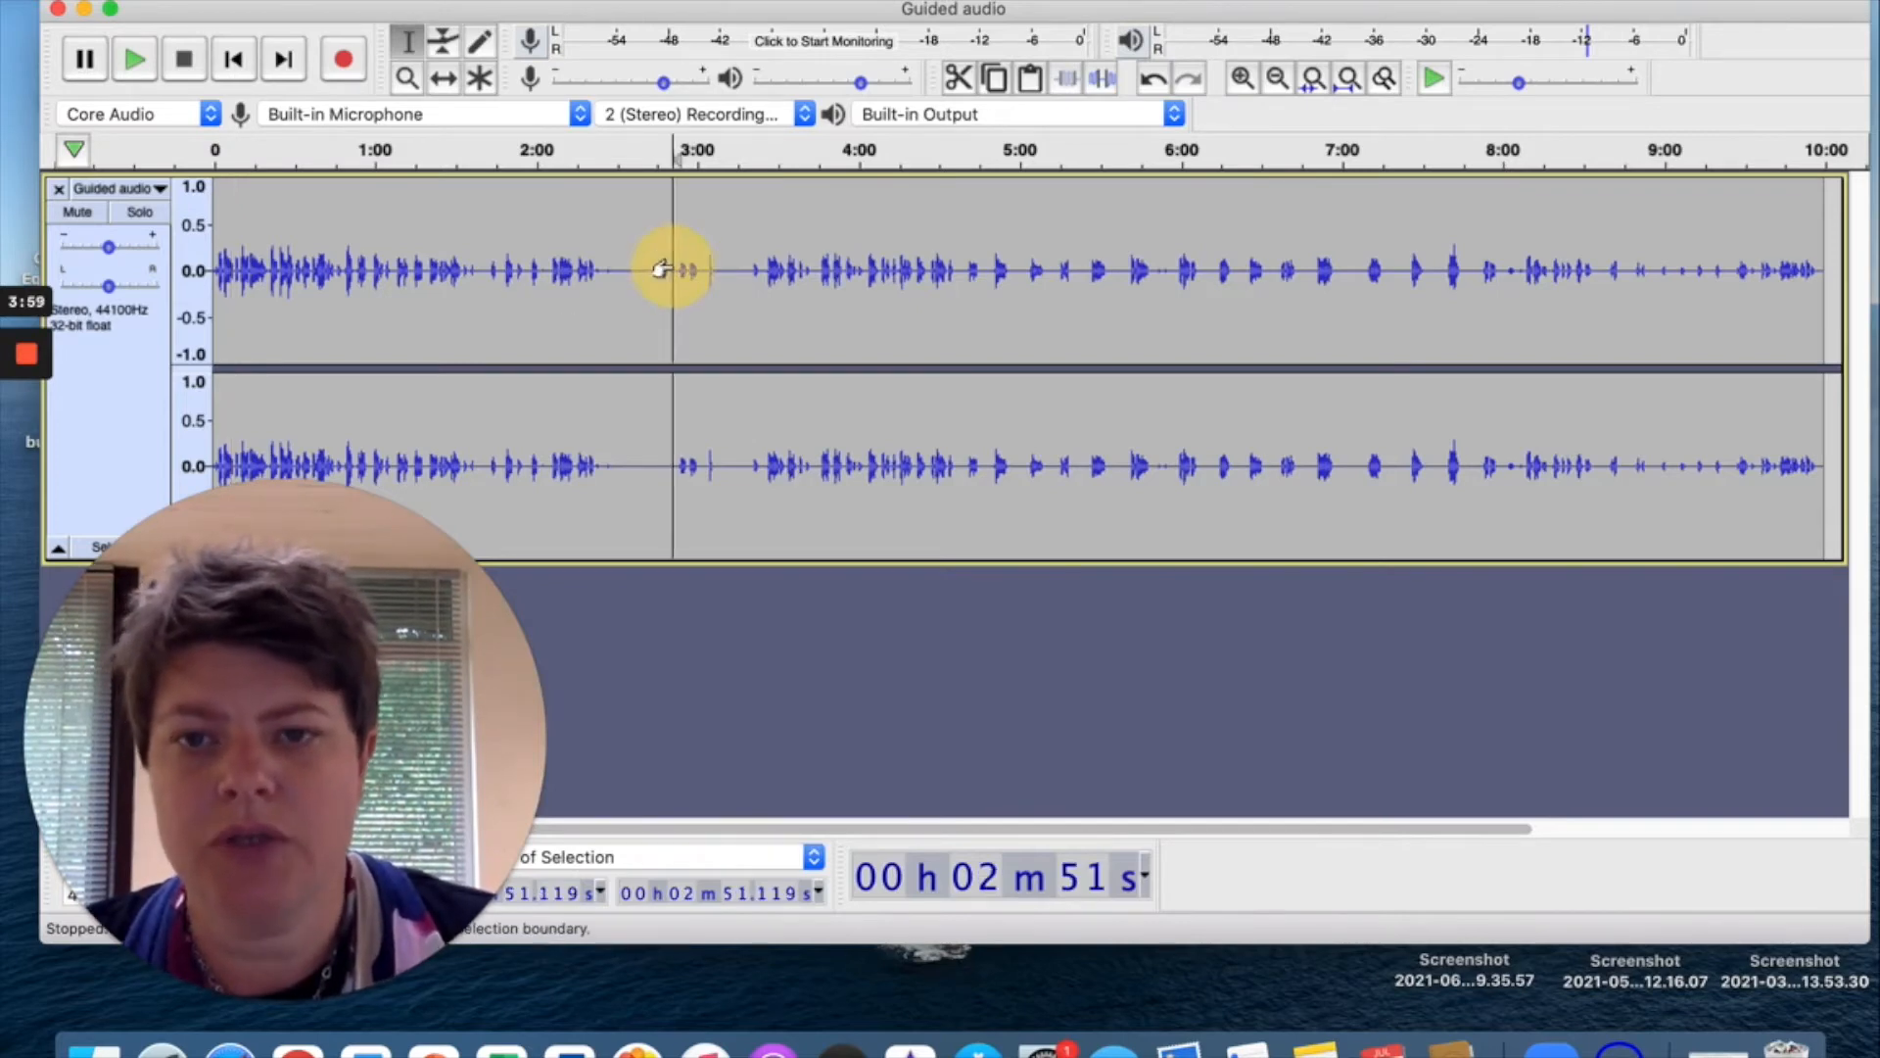
pyautogui.press('space')
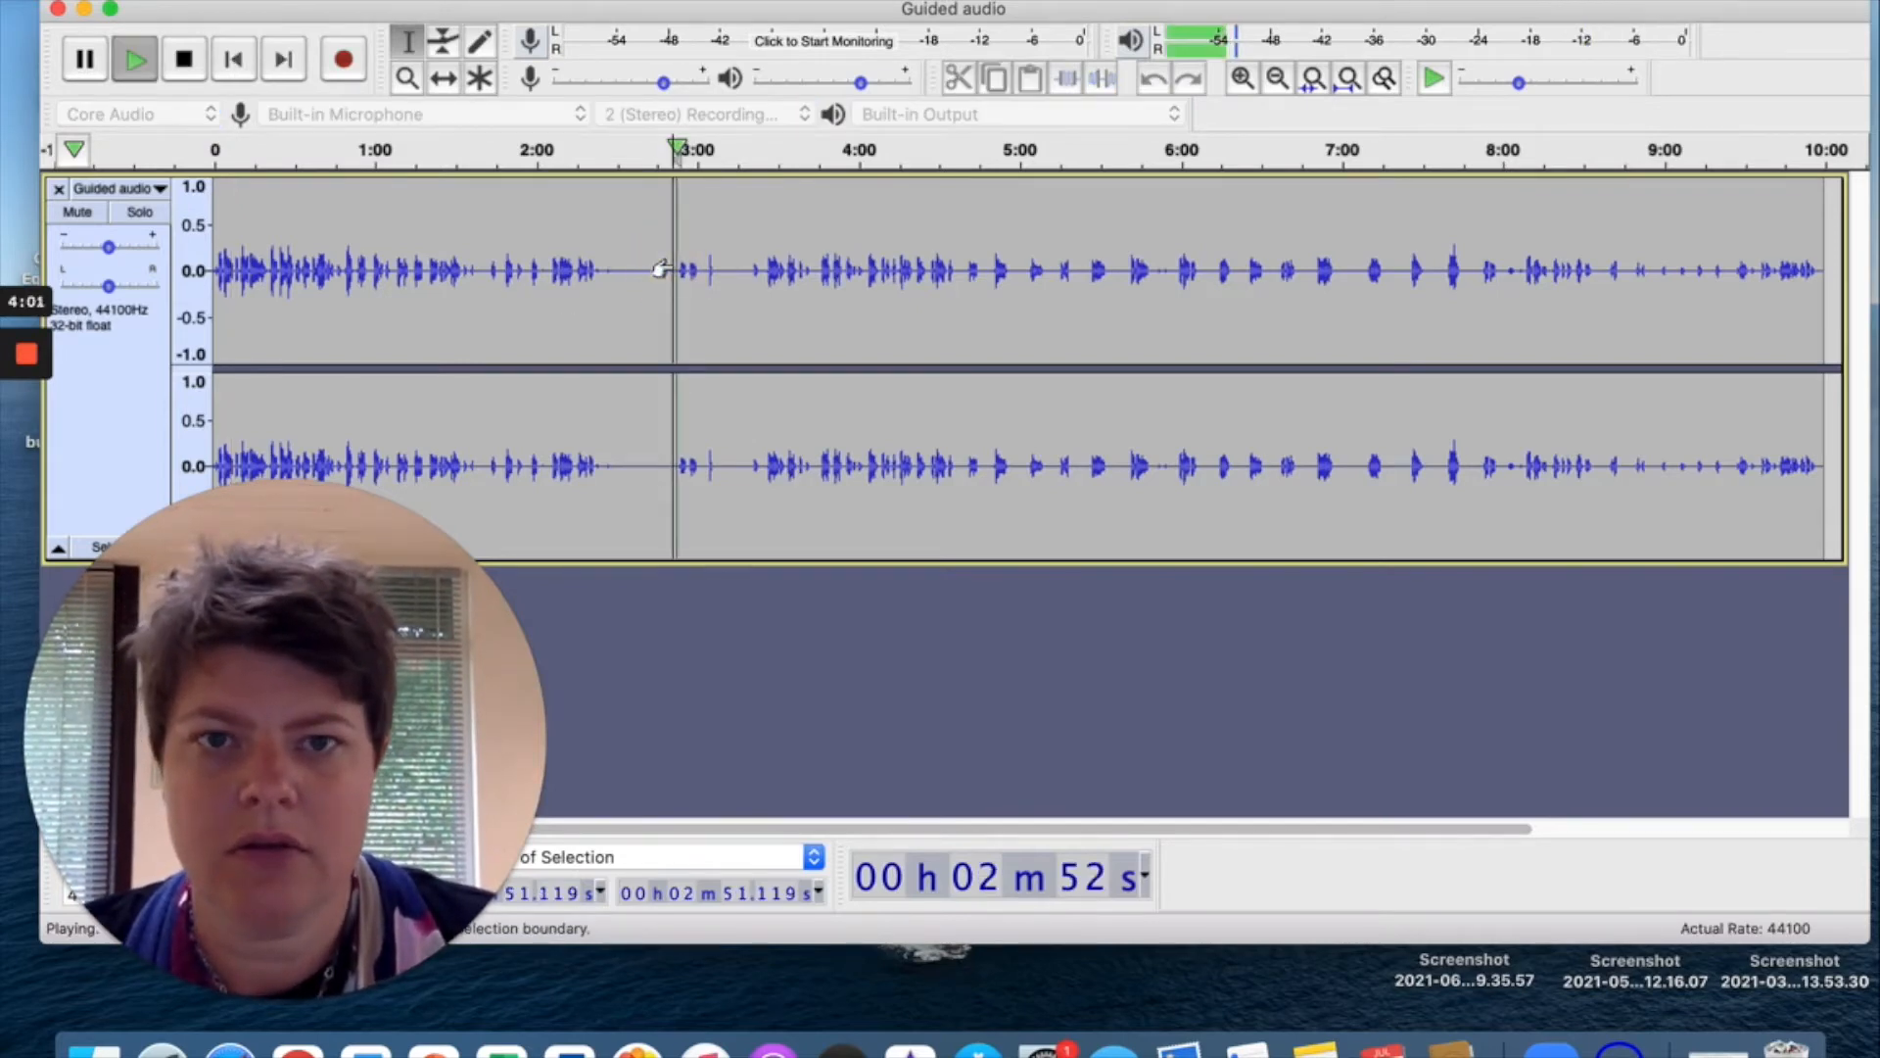
pyautogui.press('space')
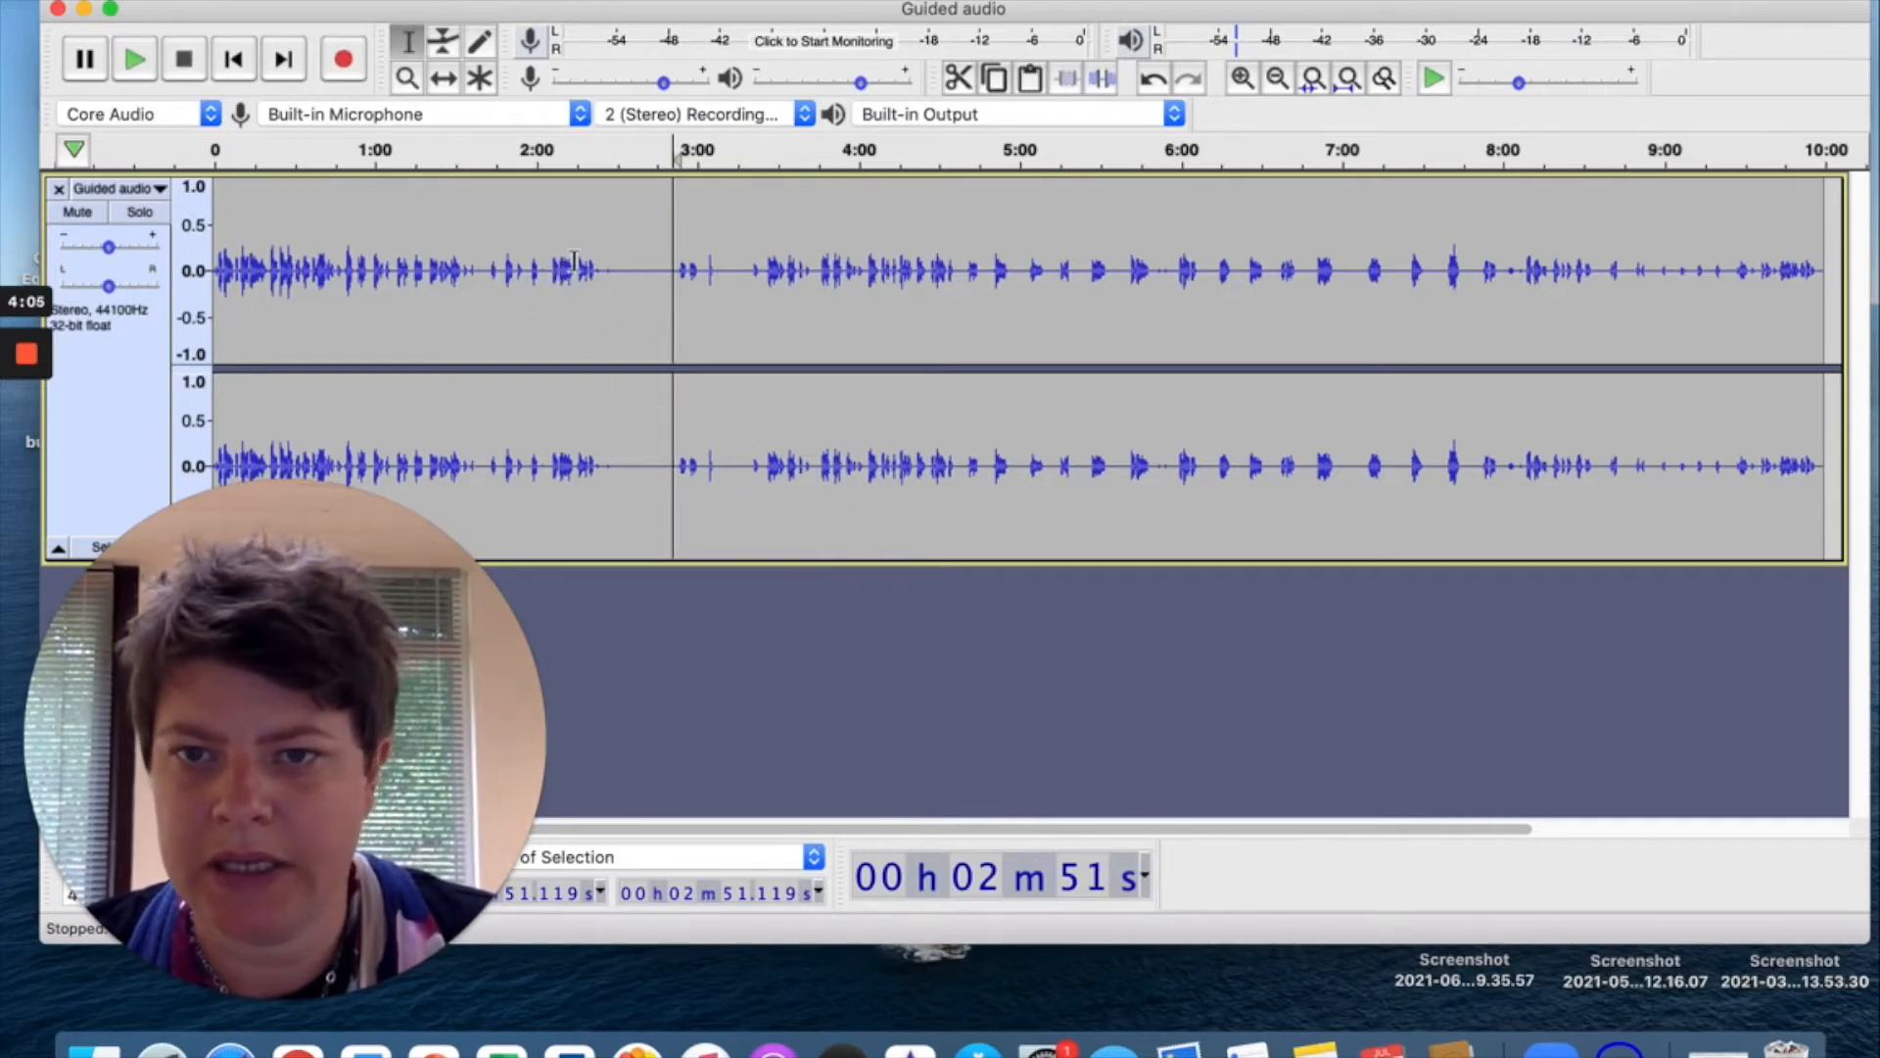
# Replay from about 2:05, then delete the stretch from 2:22 to 2:42.
pyautogui.click(549, 266)
pyautogui.press('space')
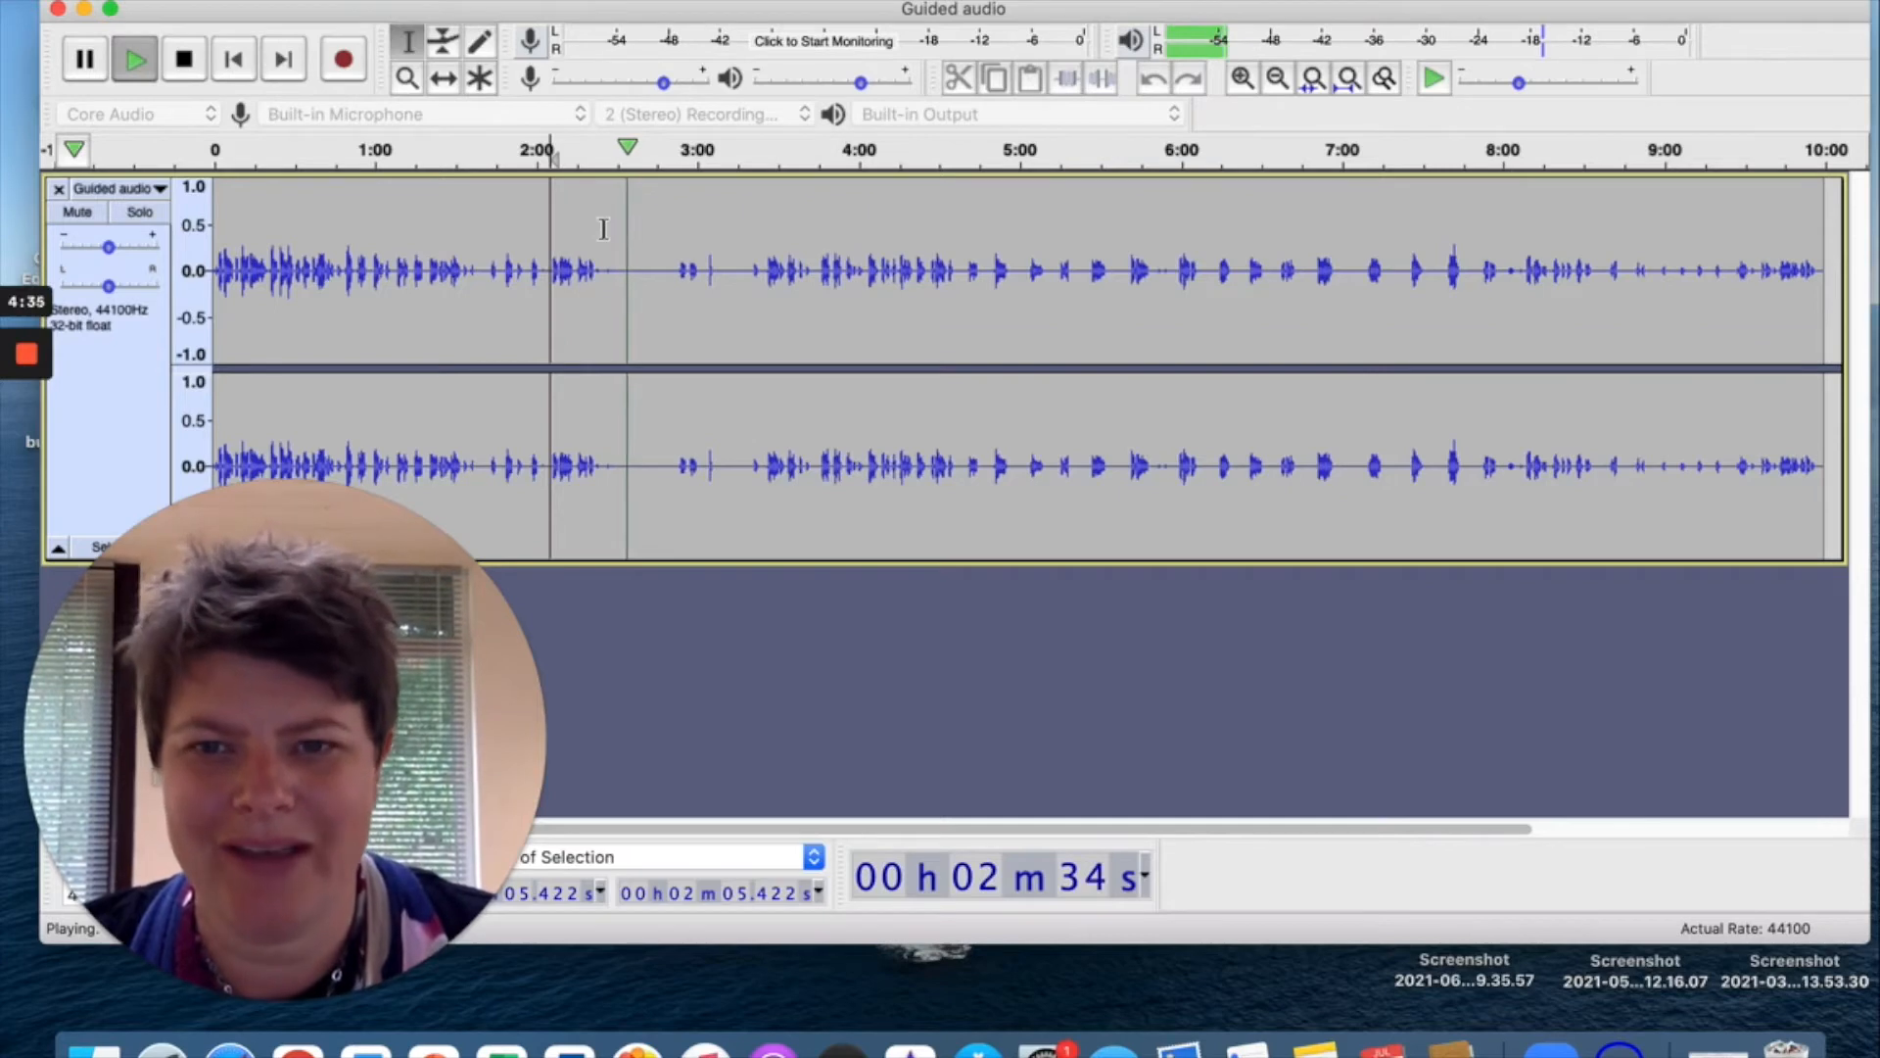
pyautogui.press('space')
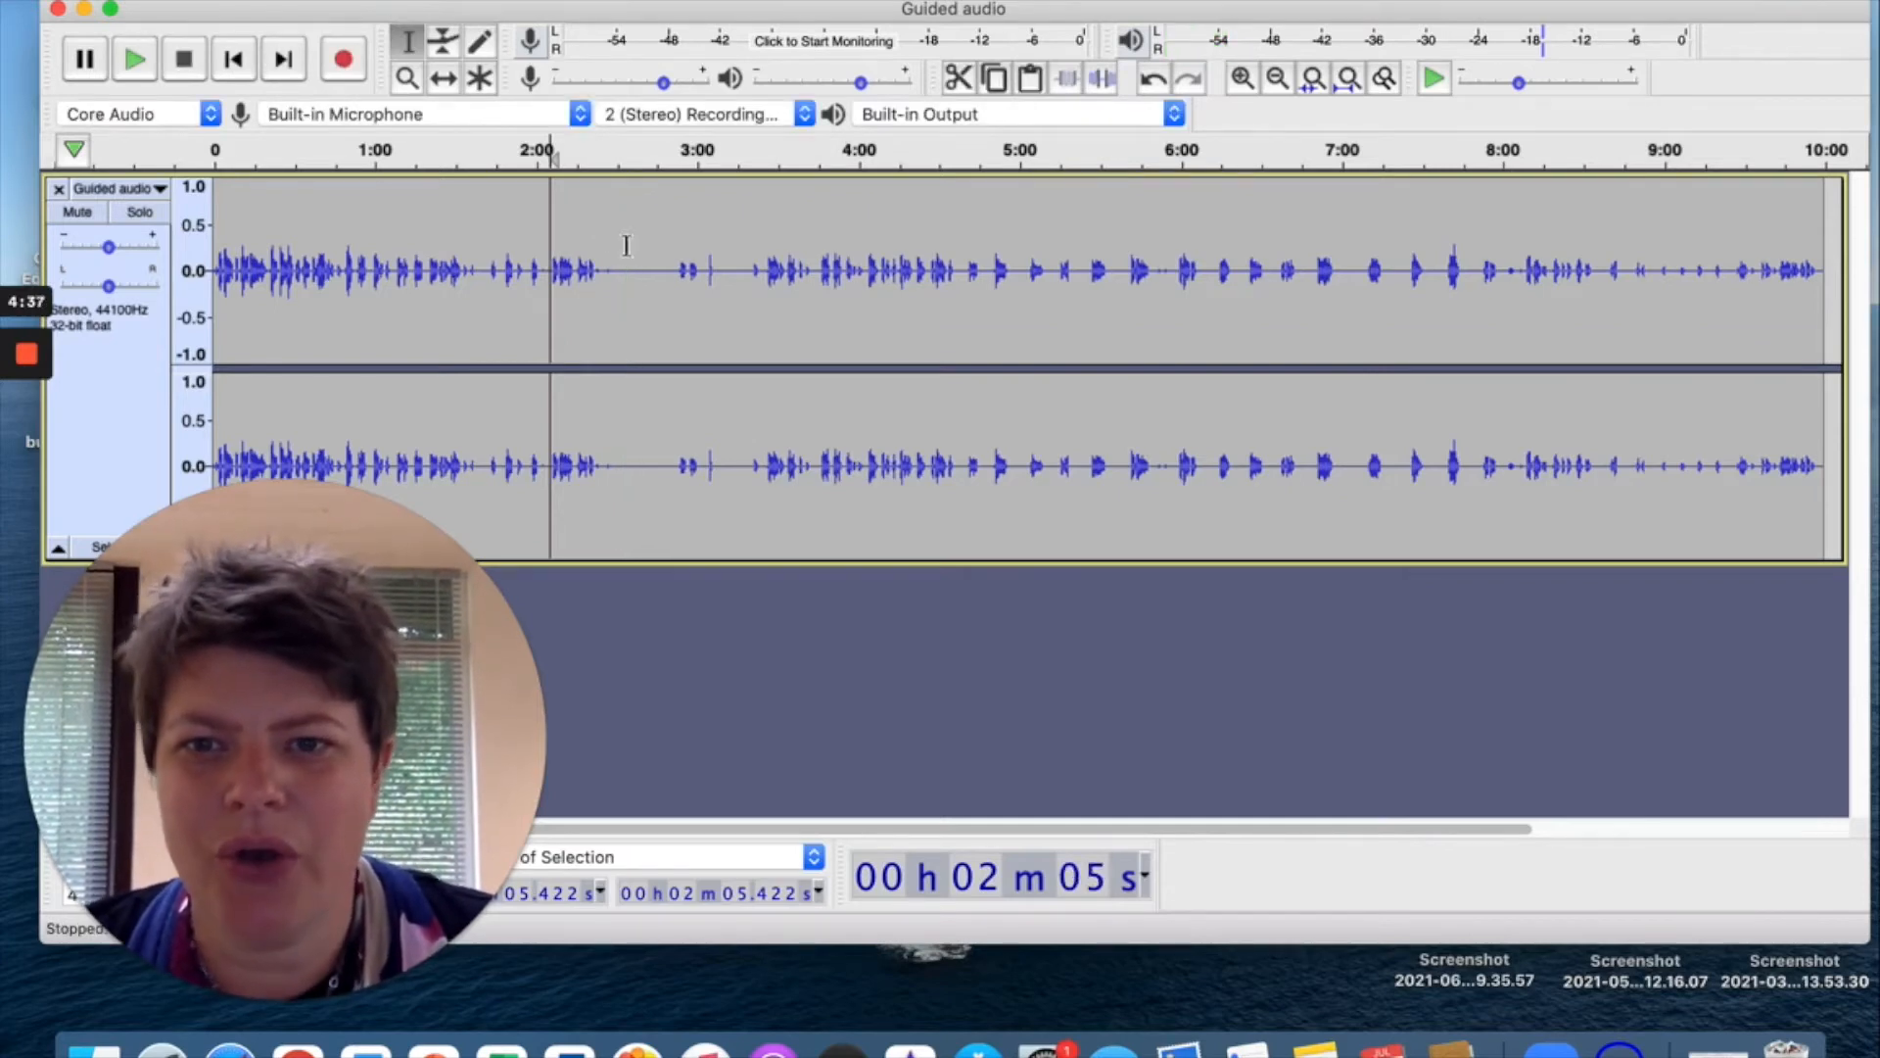
pyautogui.moveTo(668, 273)
pyautogui.mouseDown()
pyautogui.moveTo(593, 266)
pyautogui.moveTo(647, 272)
pyautogui.mouseUp()
pyautogui.press('Delete')
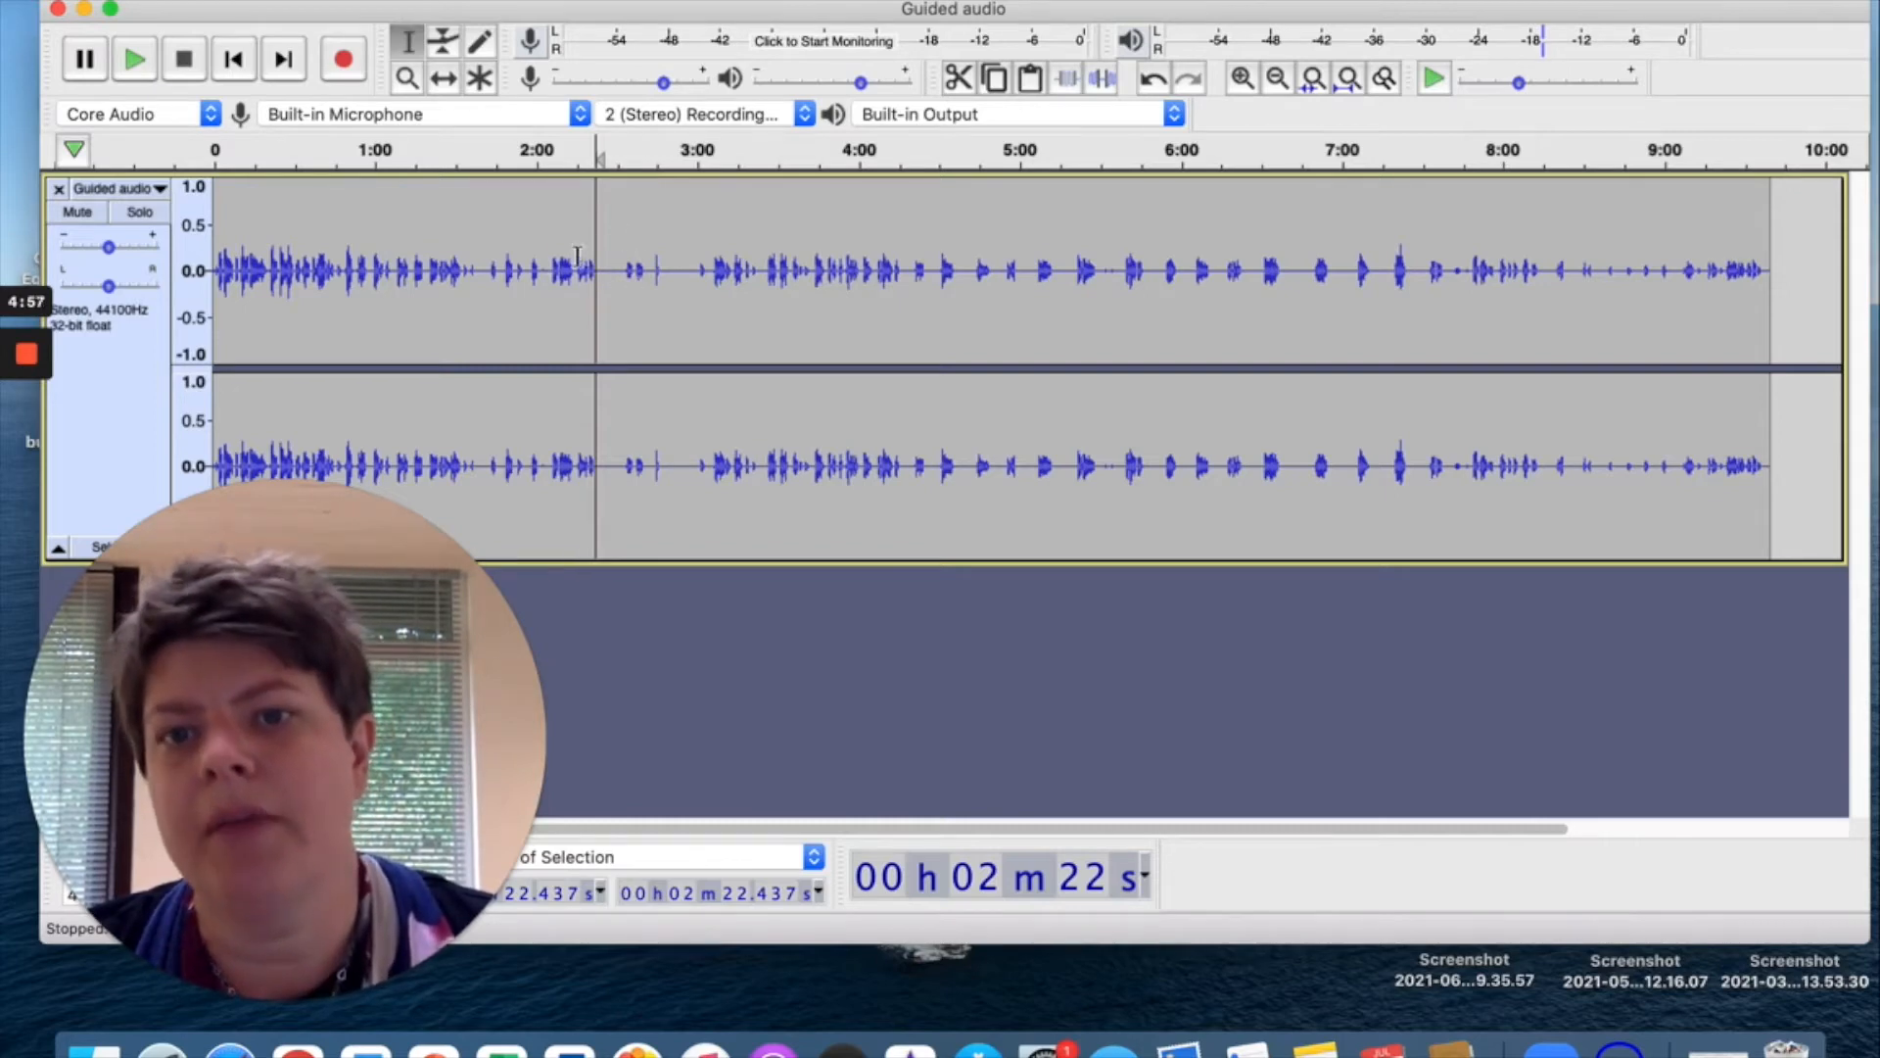
# Play the voice track from 2:15 to check the previous cut.
pyautogui.click(578, 257)
pyautogui.press('space')
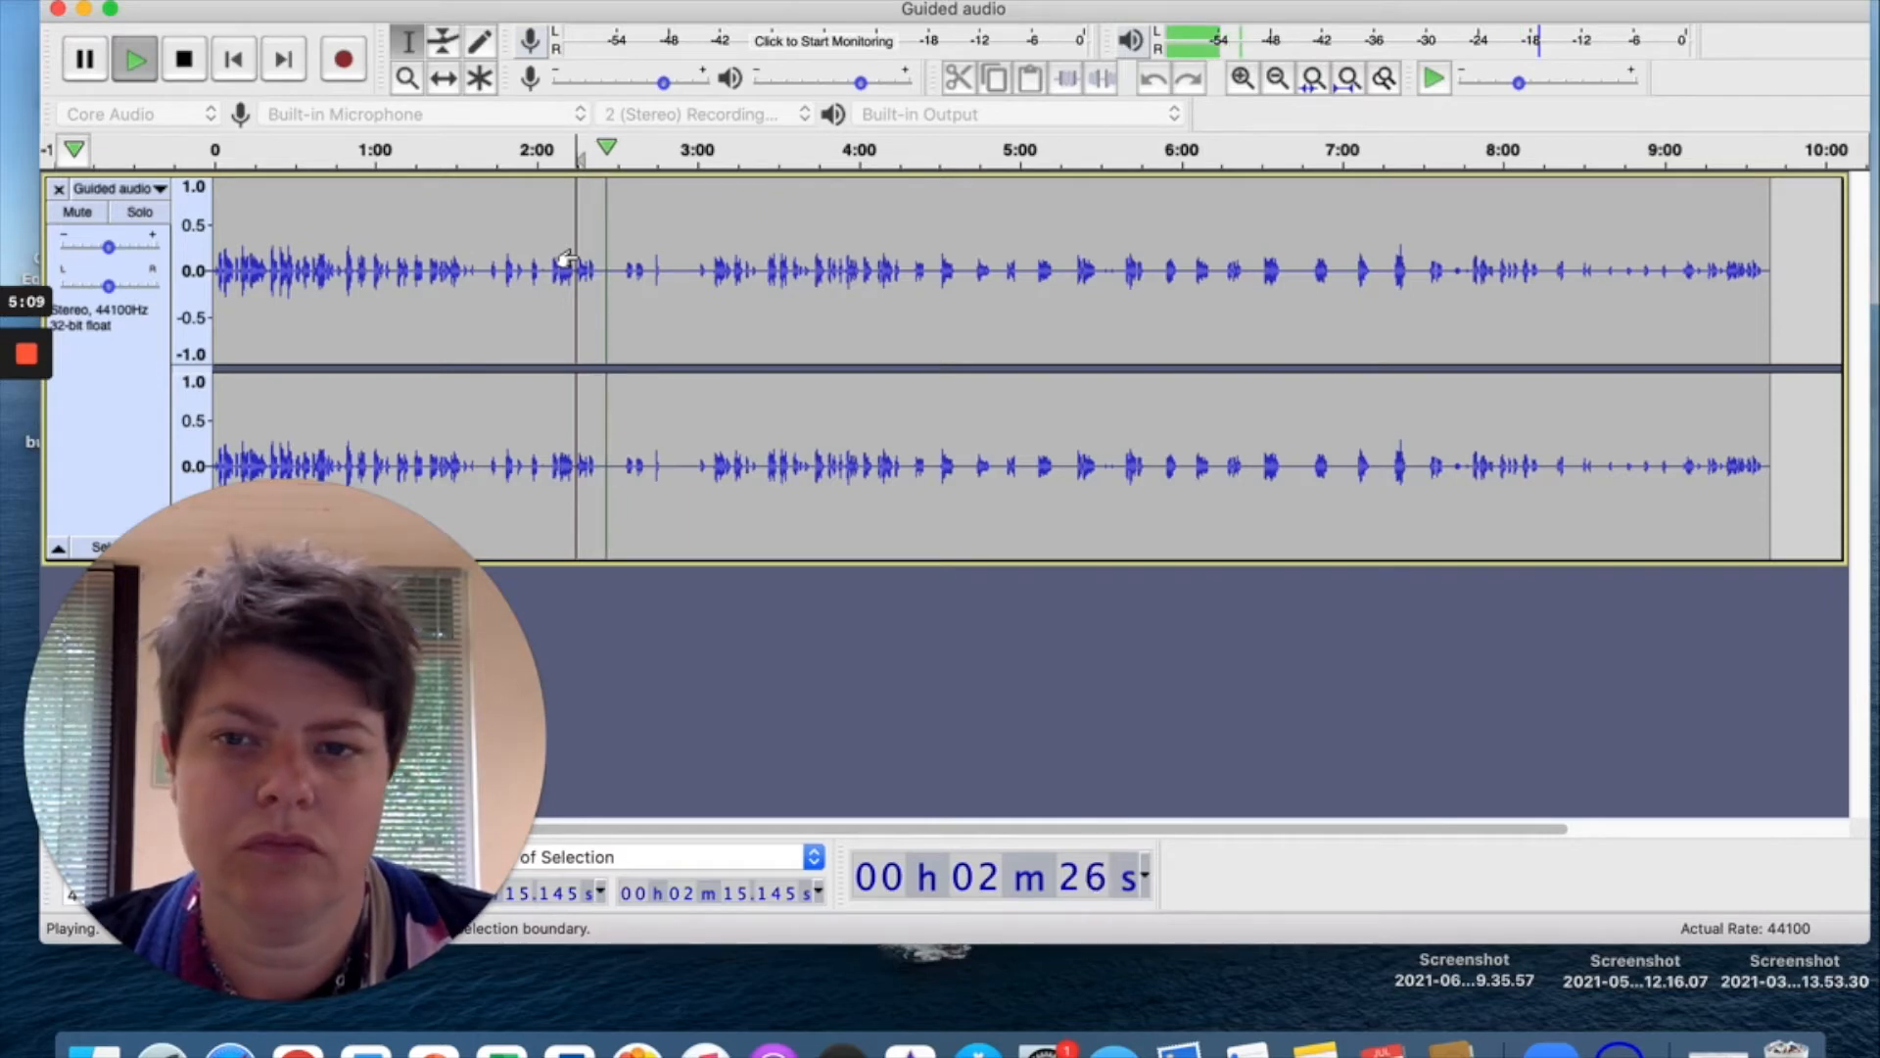
pyautogui.press('space')
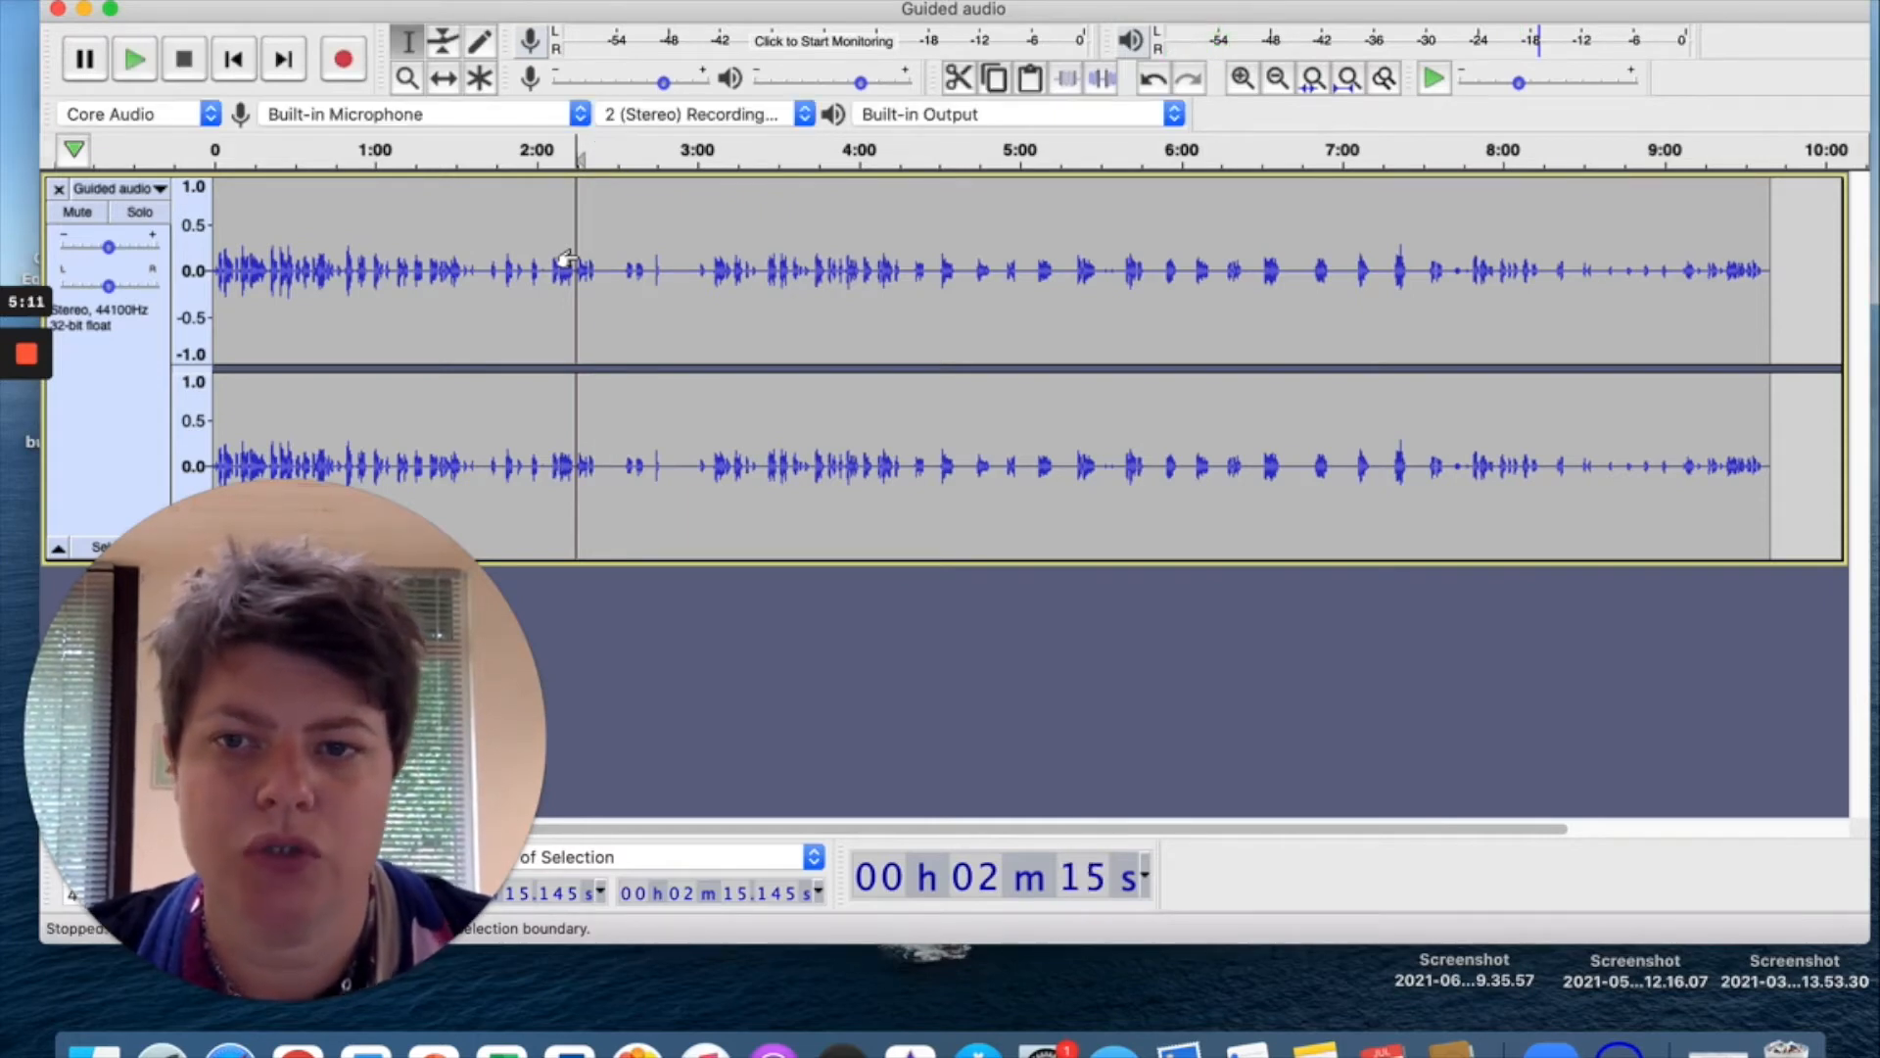
# Listen from 2:28, then delete the pause from 2:45.772 to 2:52.091.
pyautogui.moveTo(613, 268); pyautogui.dragTo(611, 268)
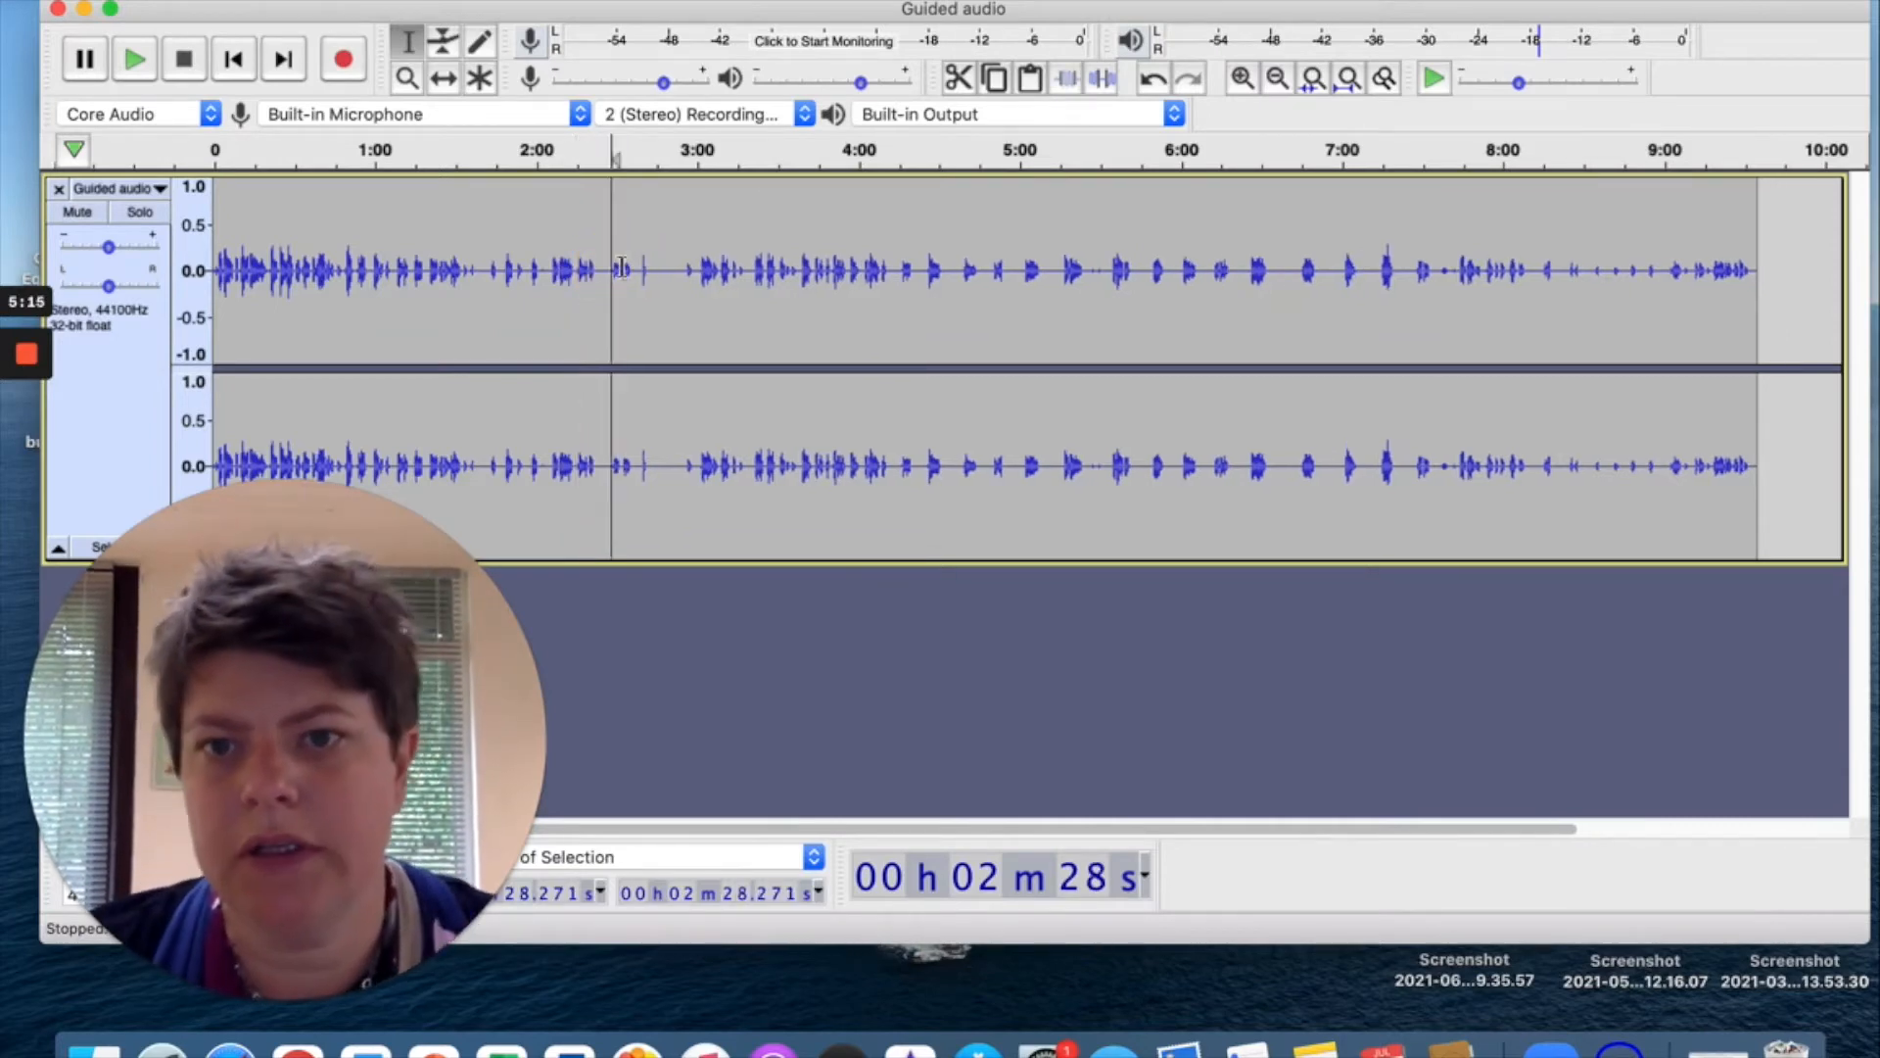
pyautogui.press('space')
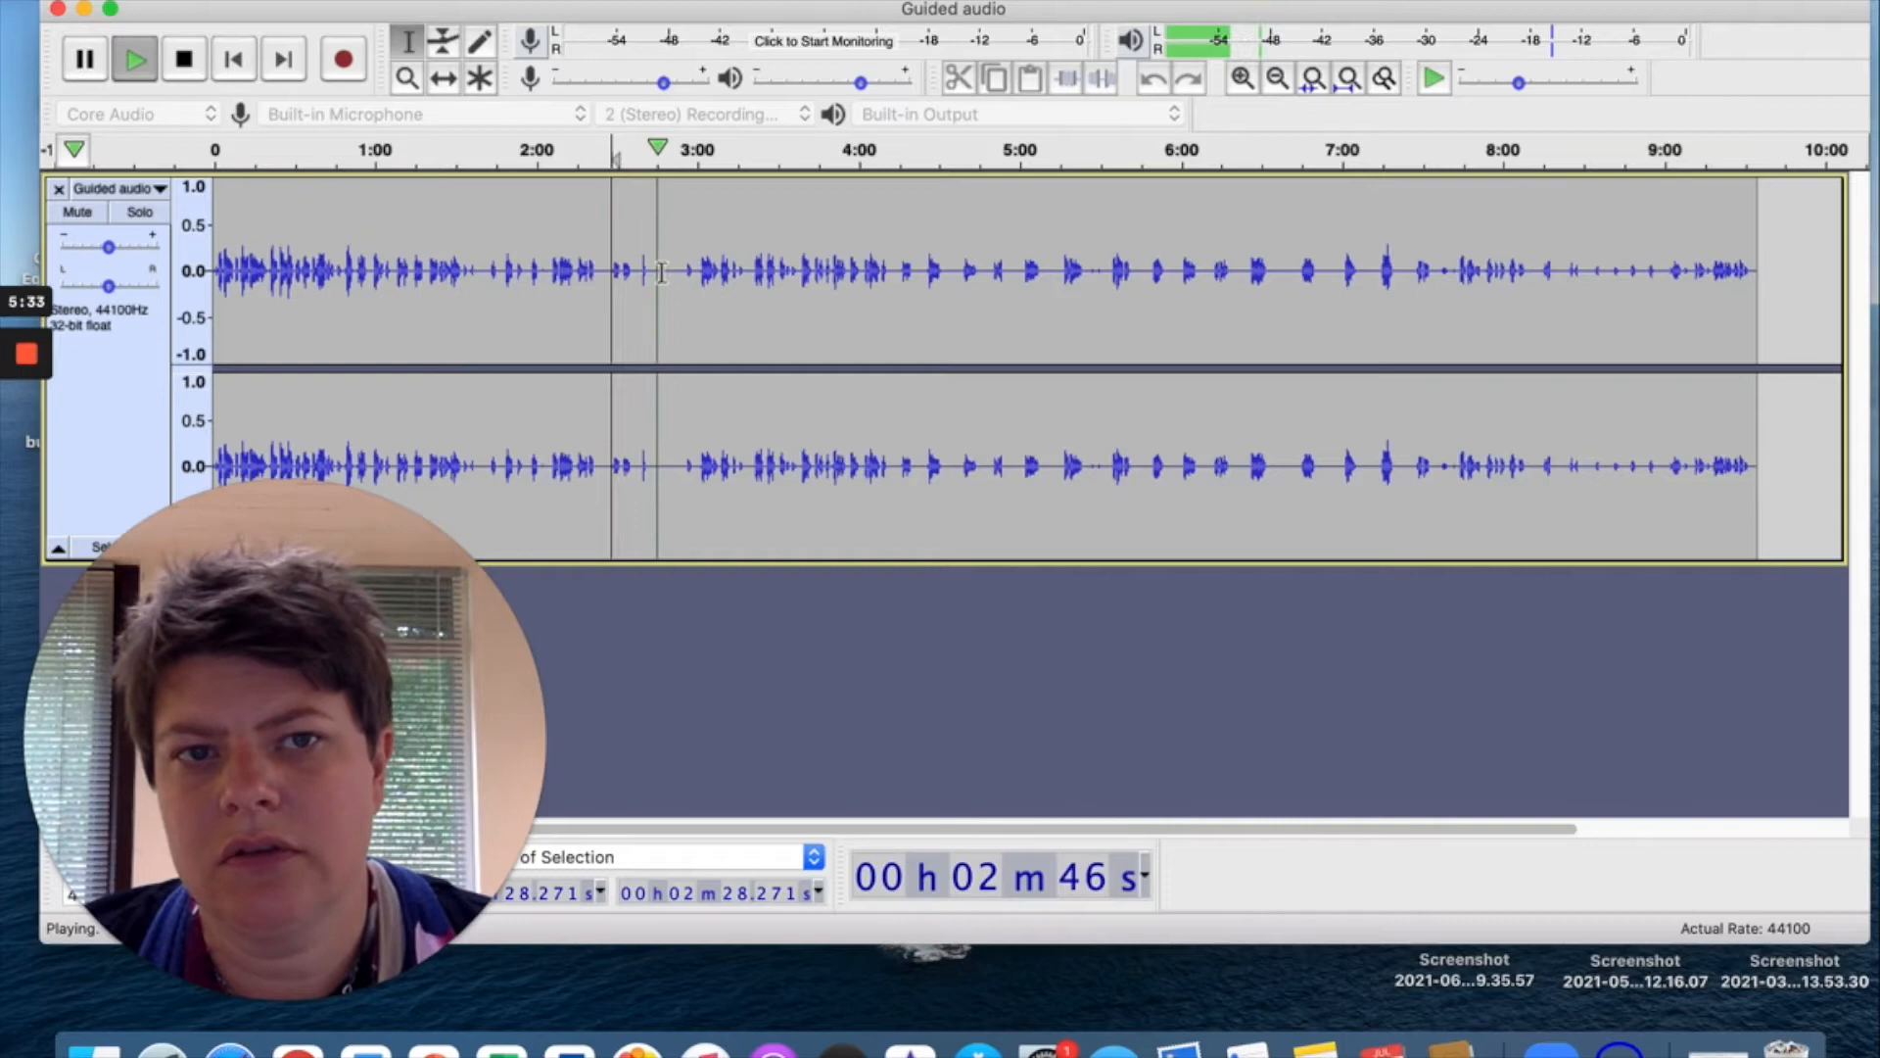
pyautogui.press('space')
pyautogui.moveTo(675, 271); pyautogui.dragTo(658, 270)
pyautogui.press('Delete')
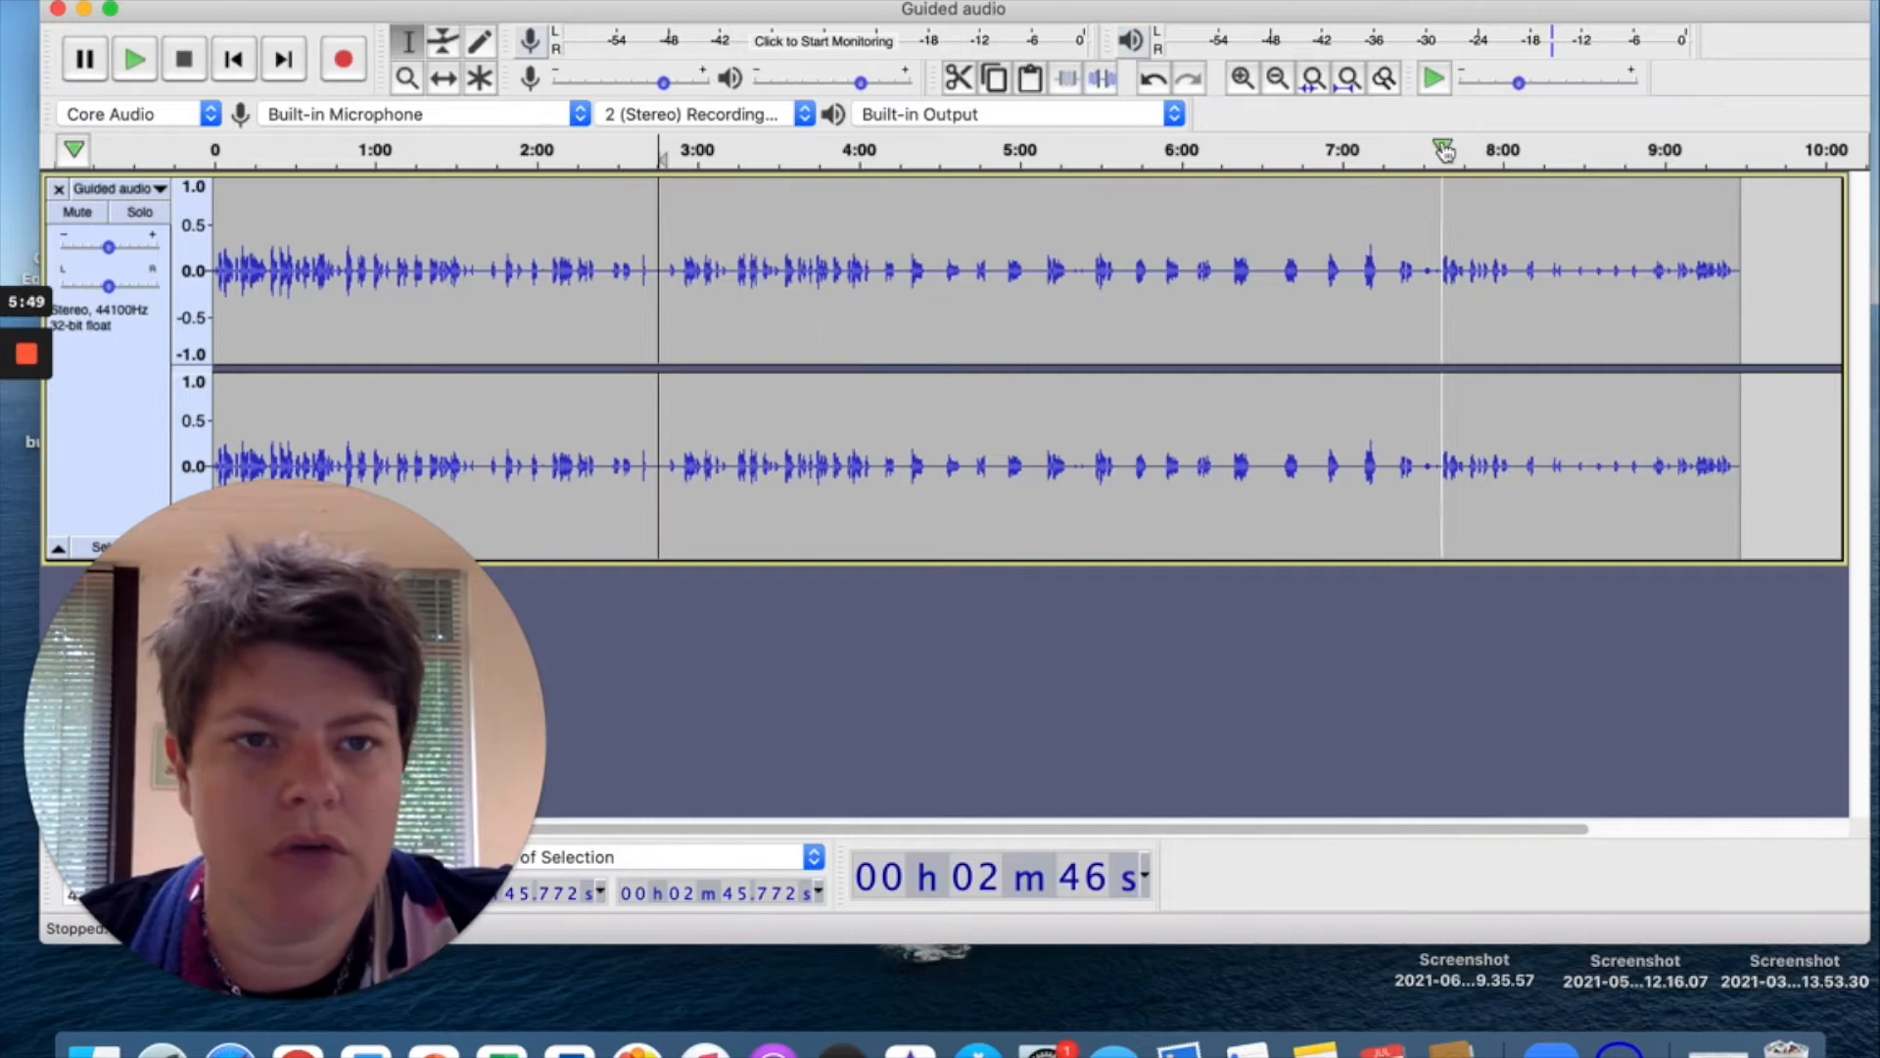
# Zoom in twice on the trimmed voice track, set the play position at 3:56.626, then restore the Meditation Music Central window.
pyautogui.click(1521, 83)
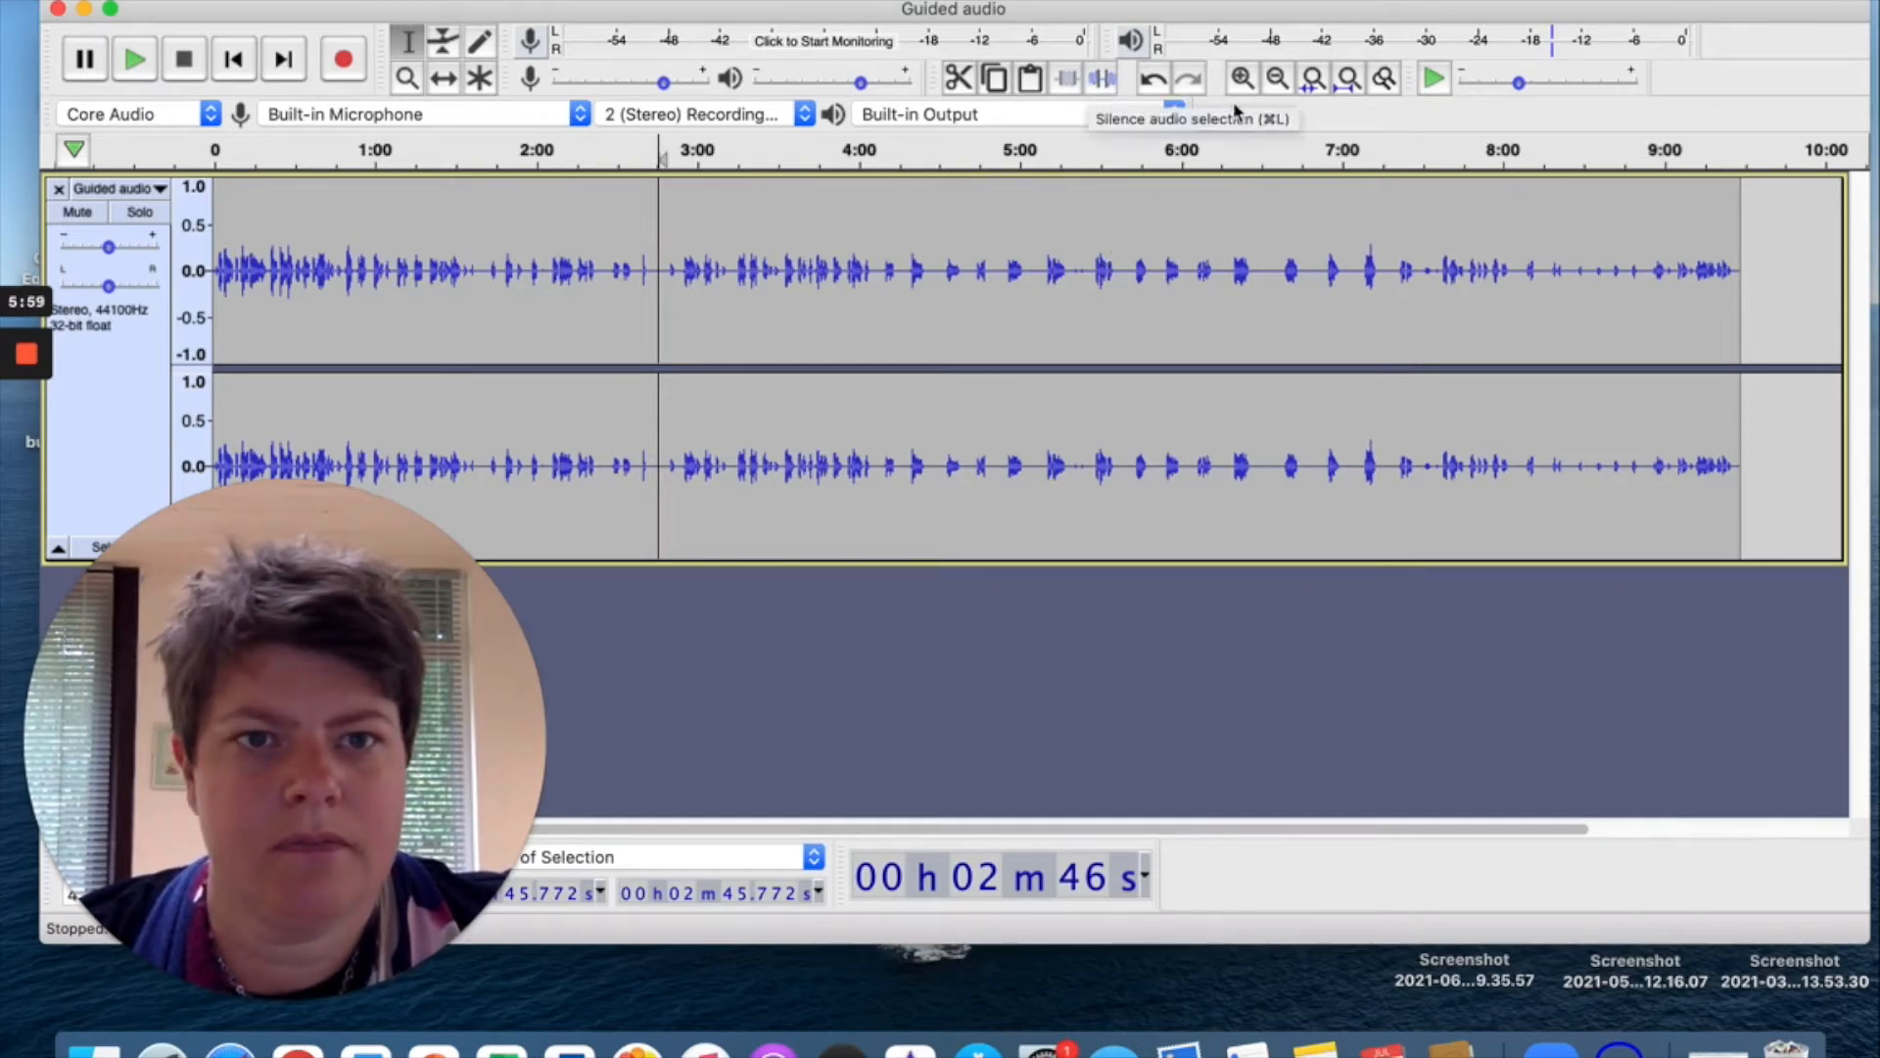
pyautogui.click(1243, 79)
pyautogui.click(1243, 78)
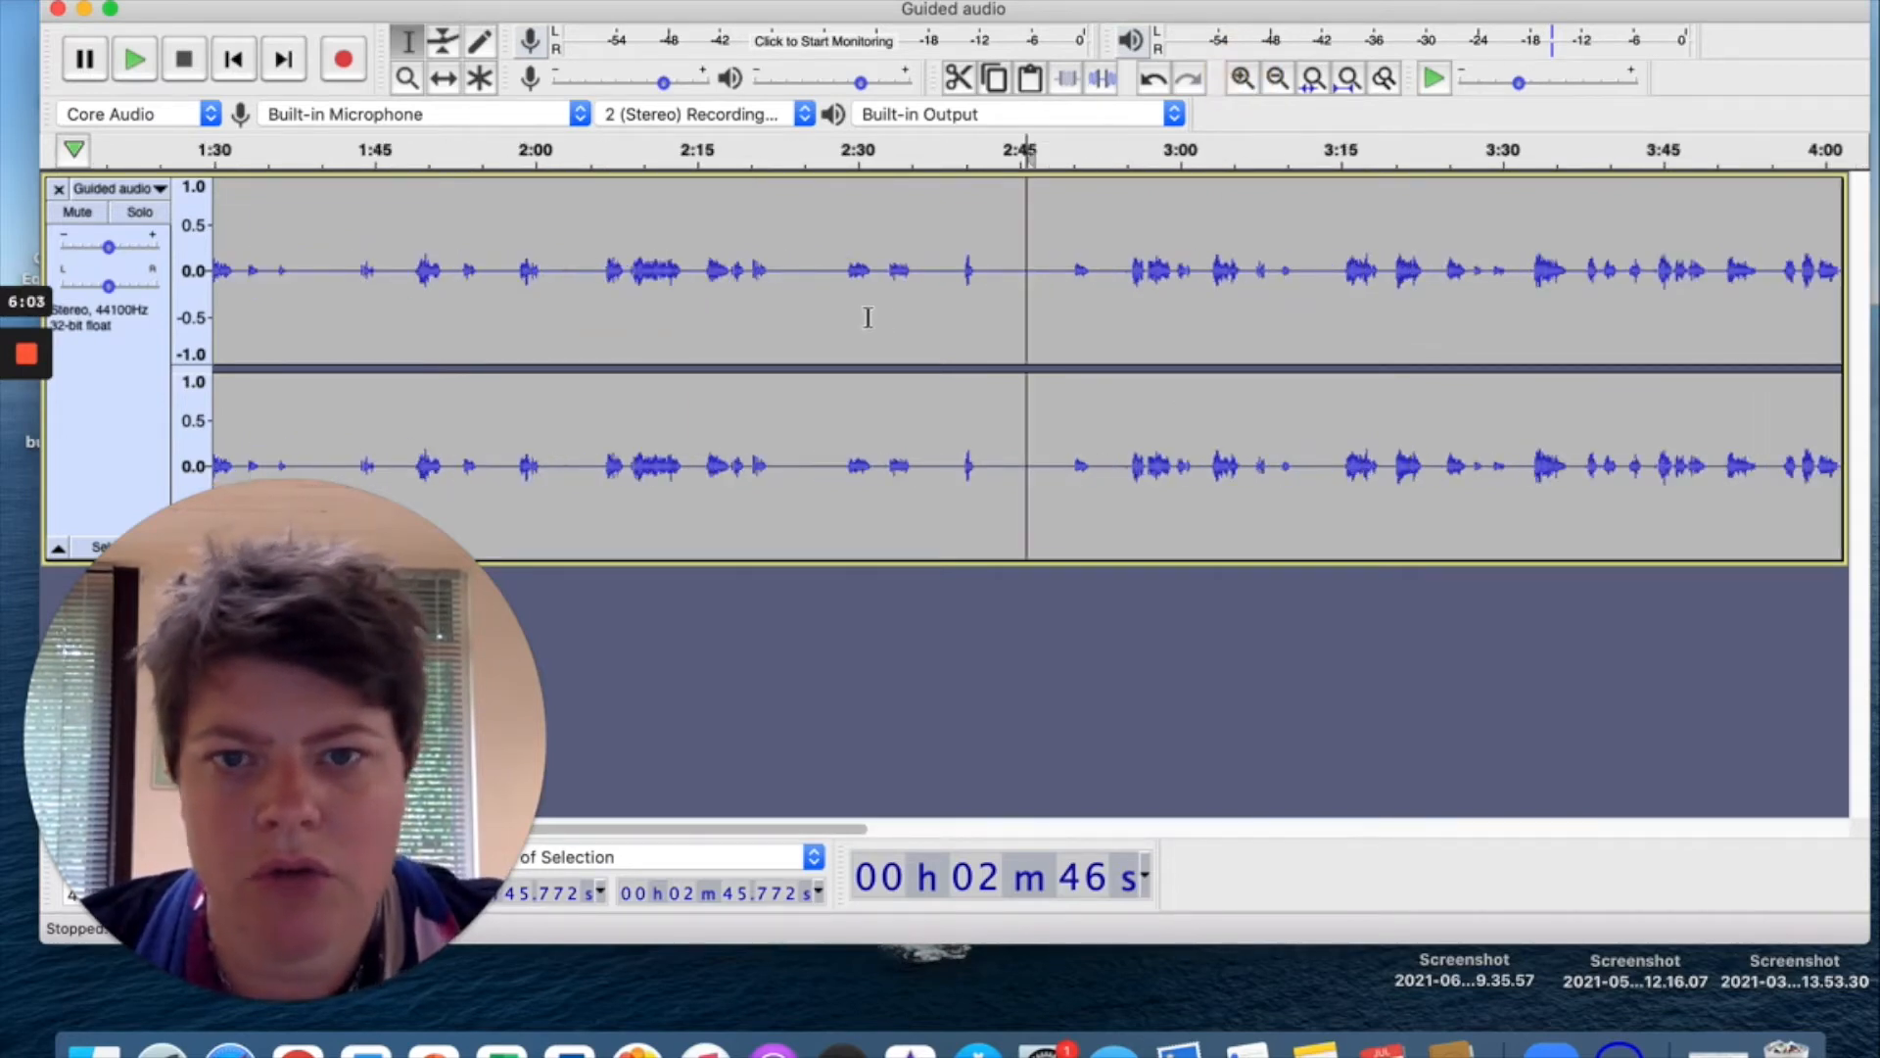
pyautogui.moveTo(784, 828); pyautogui.dragTo(996, 836)
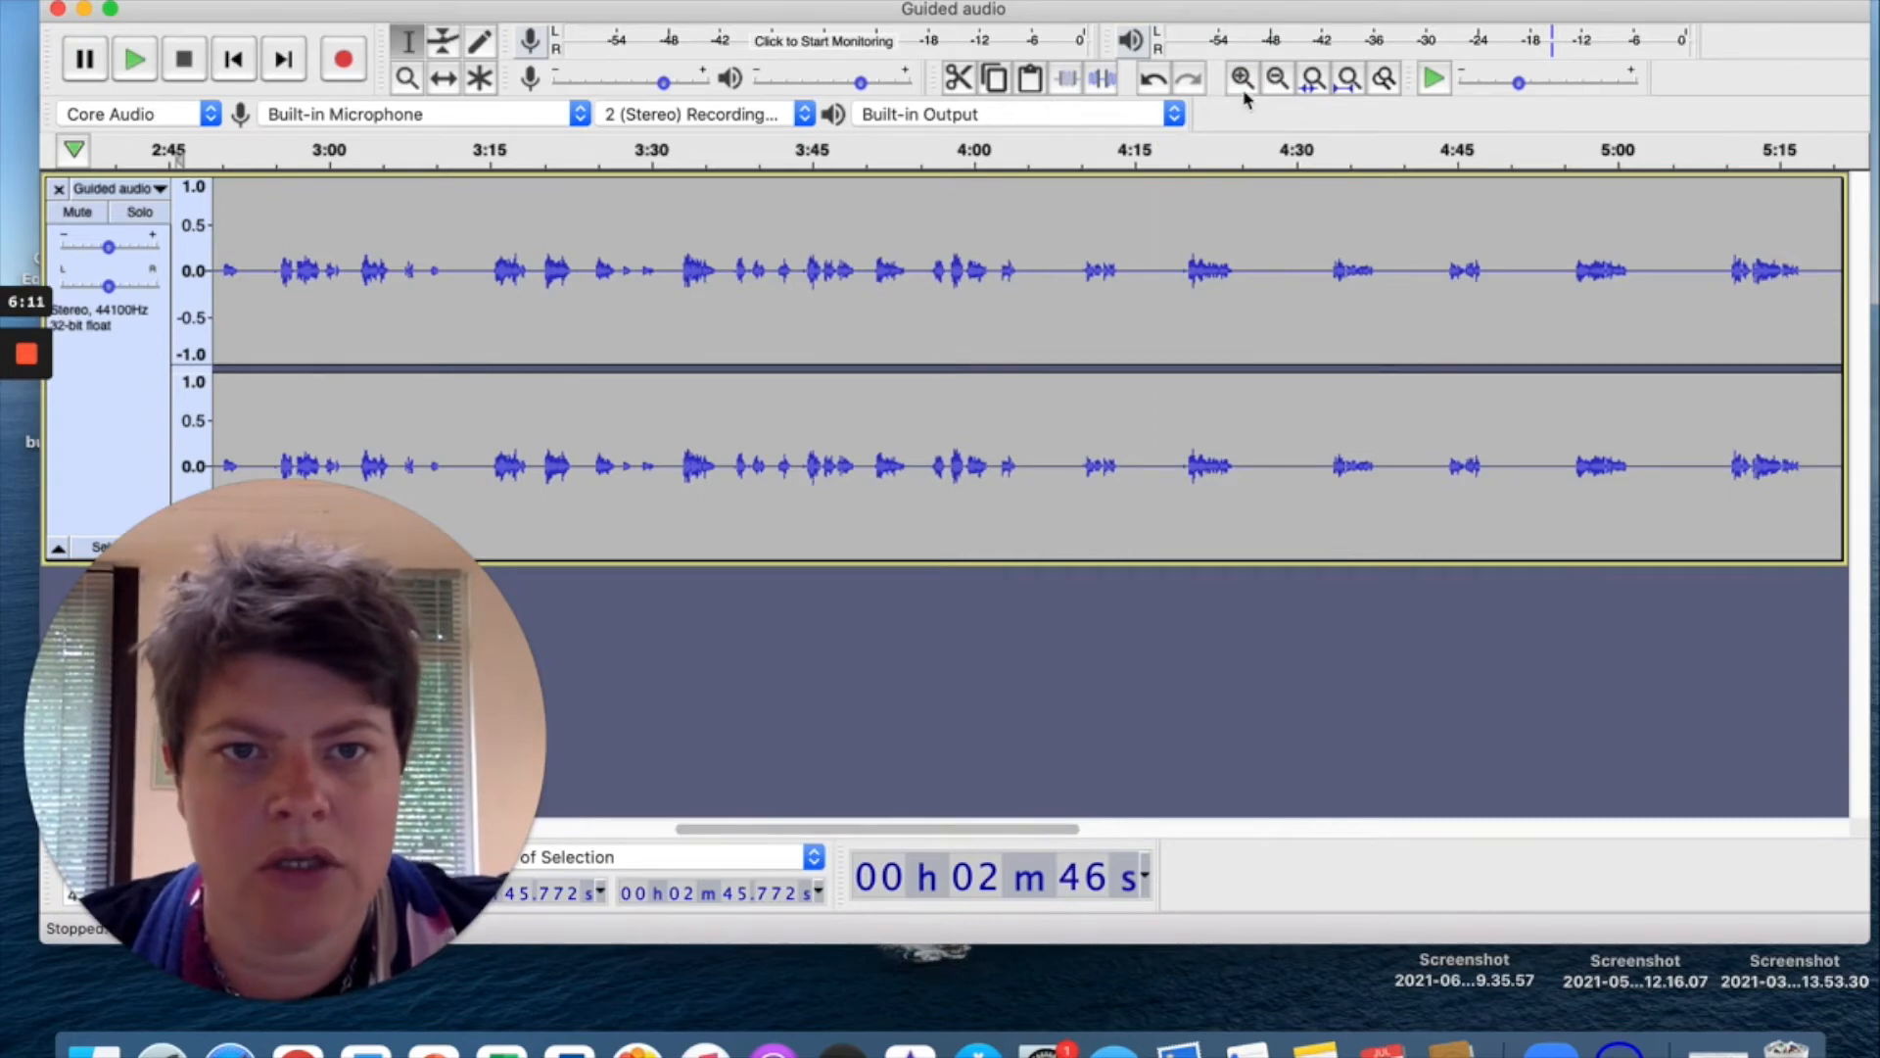
pyautogui.moveTo(1175, 267)
pyautogui.mouseDown()
pyautogui.moveTo(1207, 268)
pyautogui.moveTo(1189, 270)
pyautogui.mouseUp()
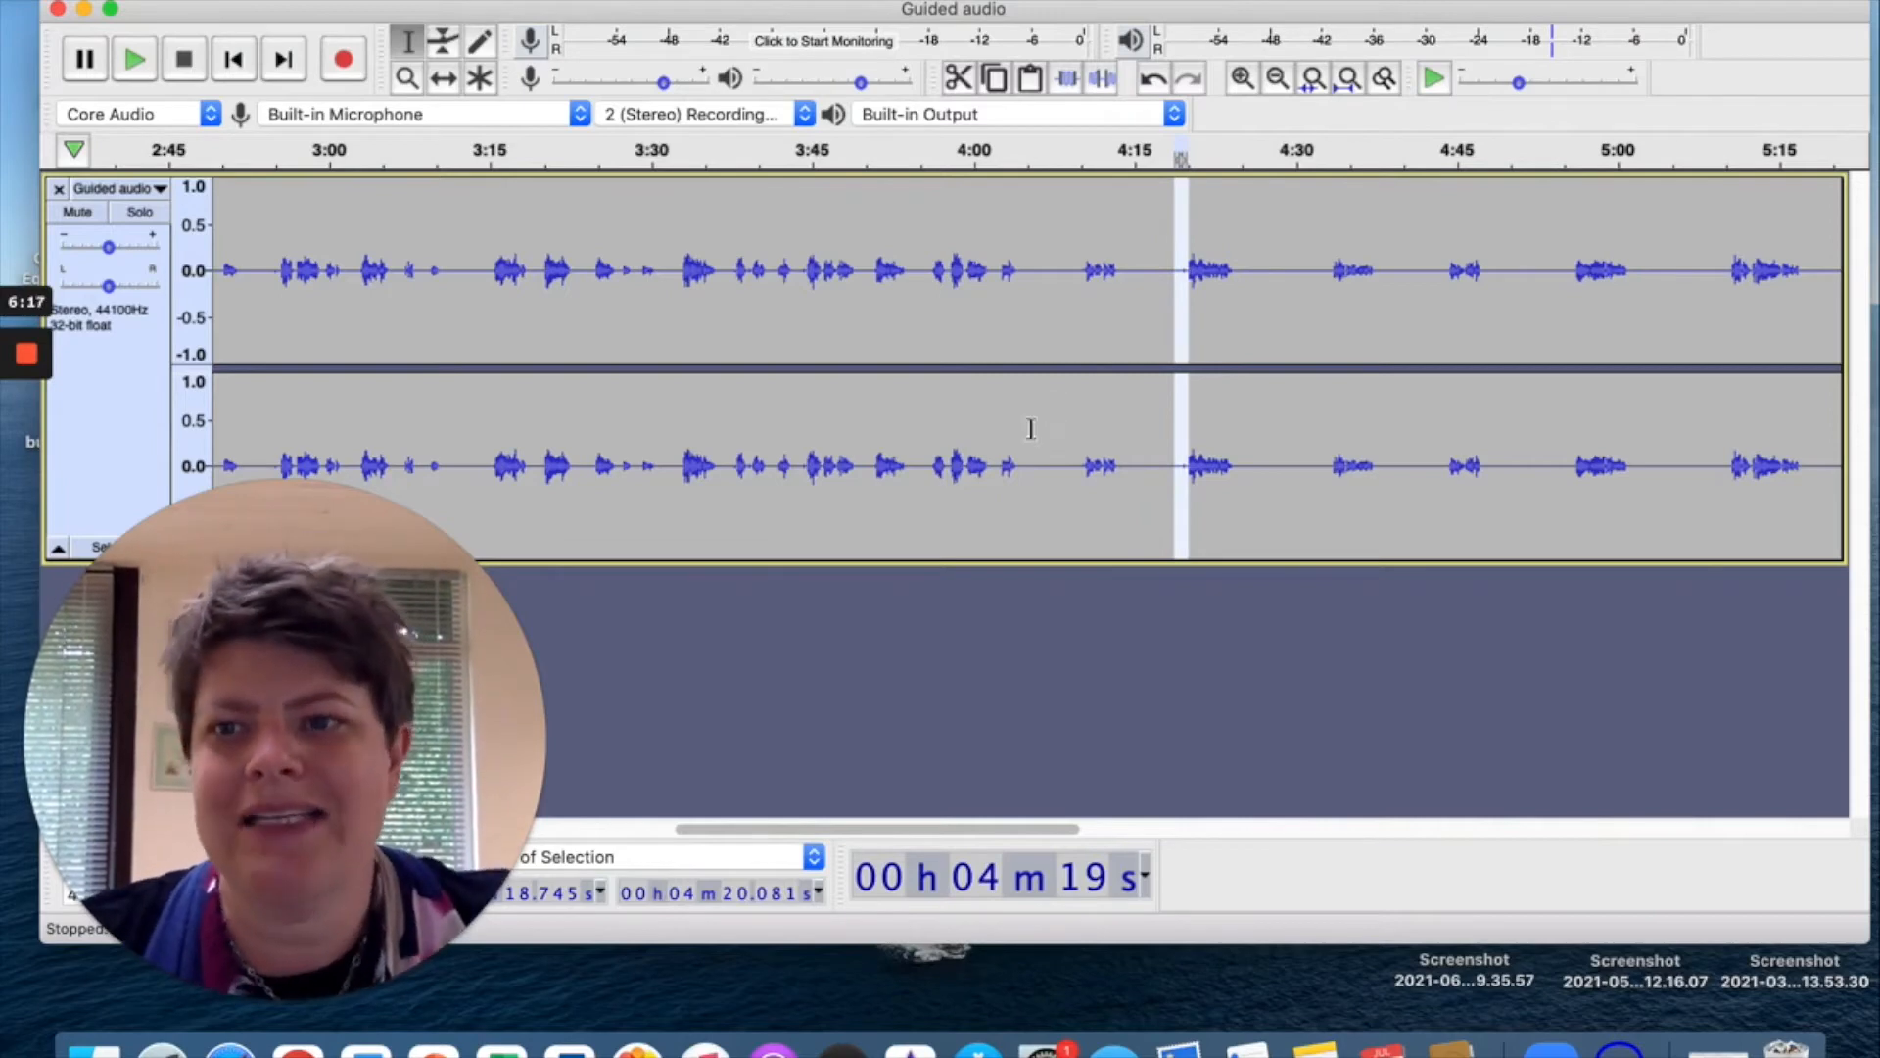
pyautogui.click(937, 340)
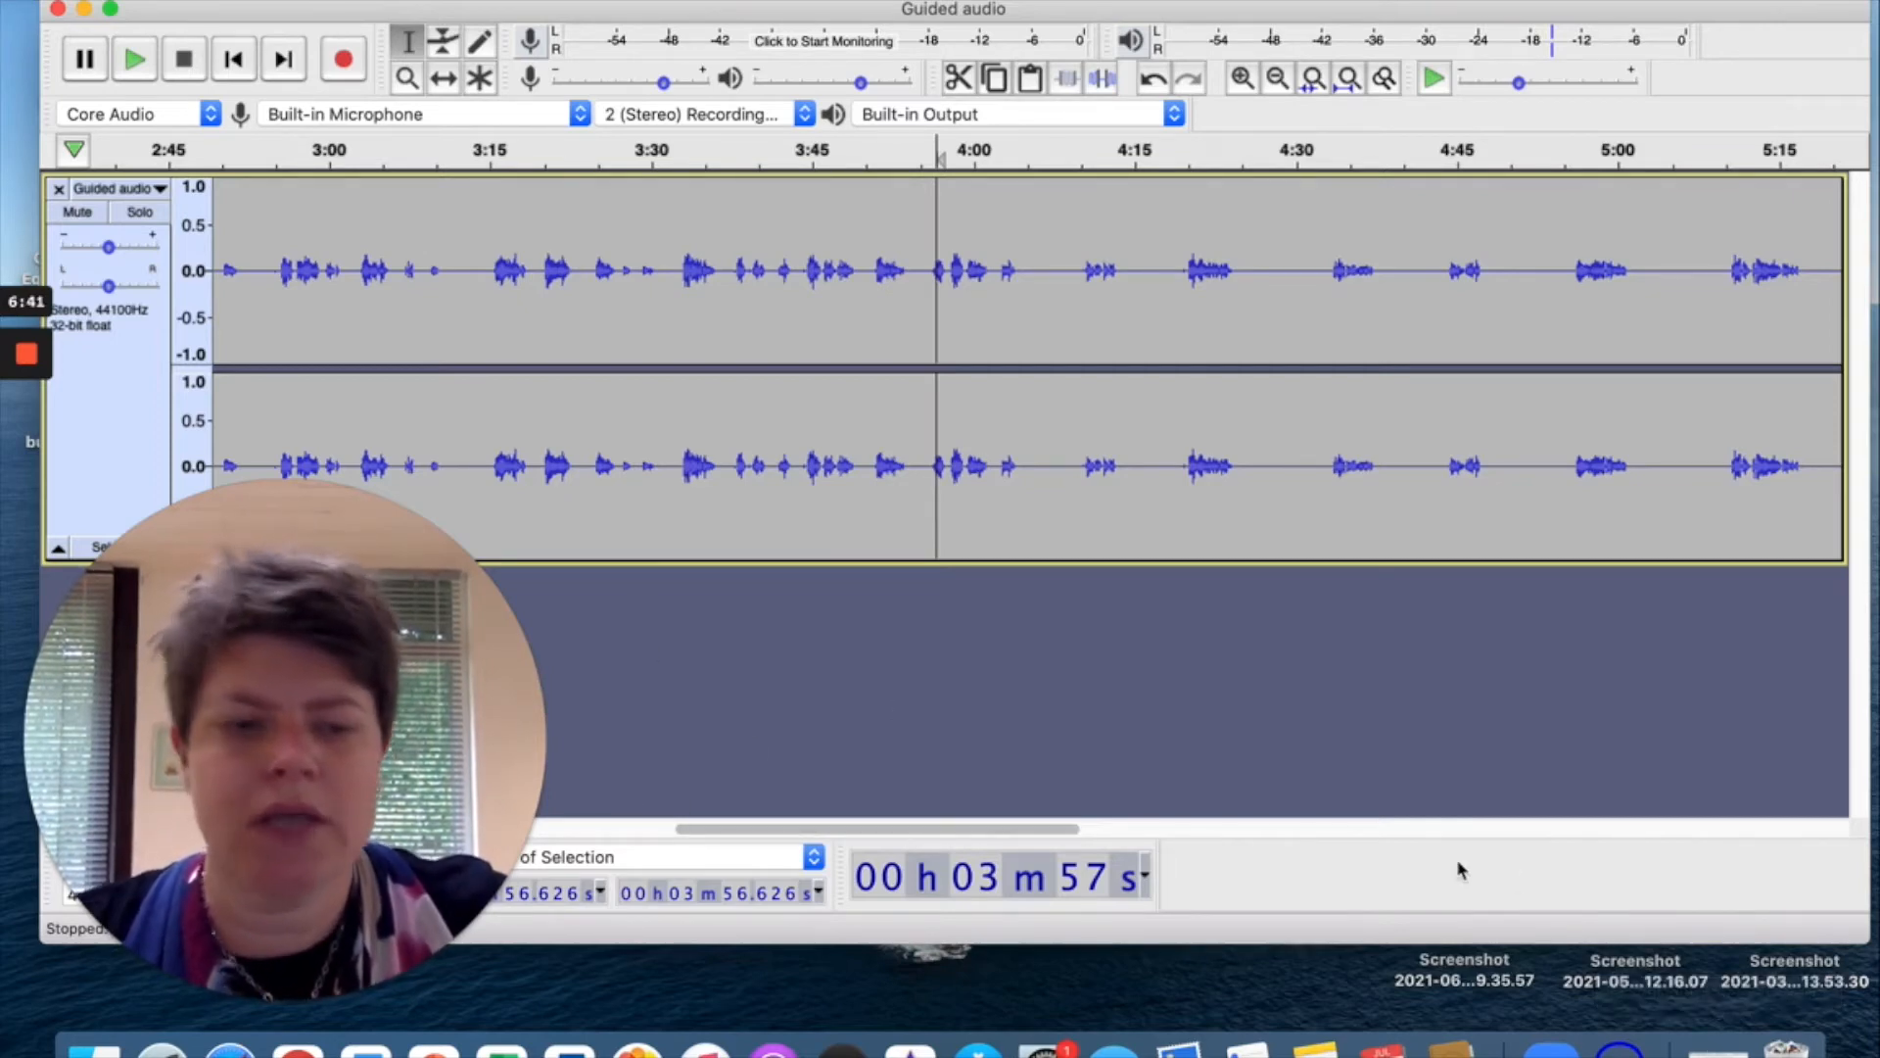
pyautogui.click(1719, 1044)
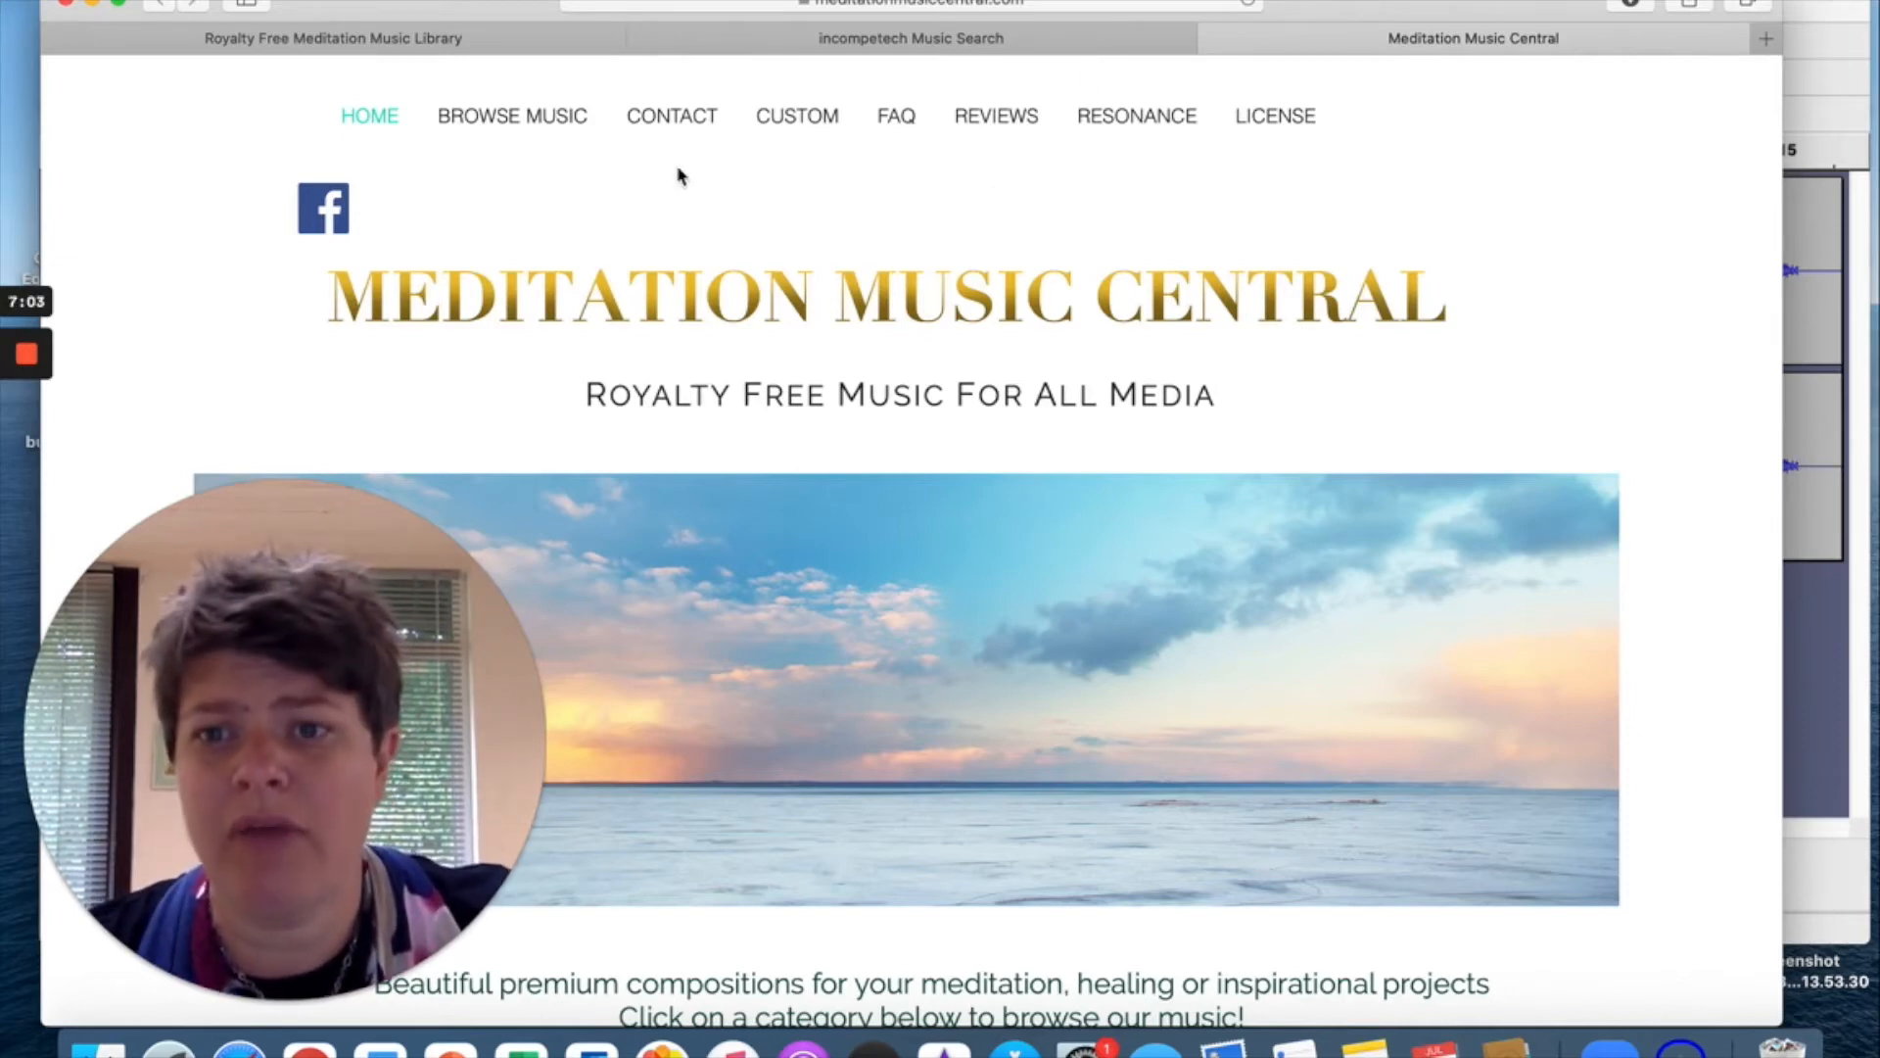
# Switch to the Royalty Free Meditation Music Library and scroll through track cards like Serenity and Pure Bliss.
pyautogui.click(343, 39)
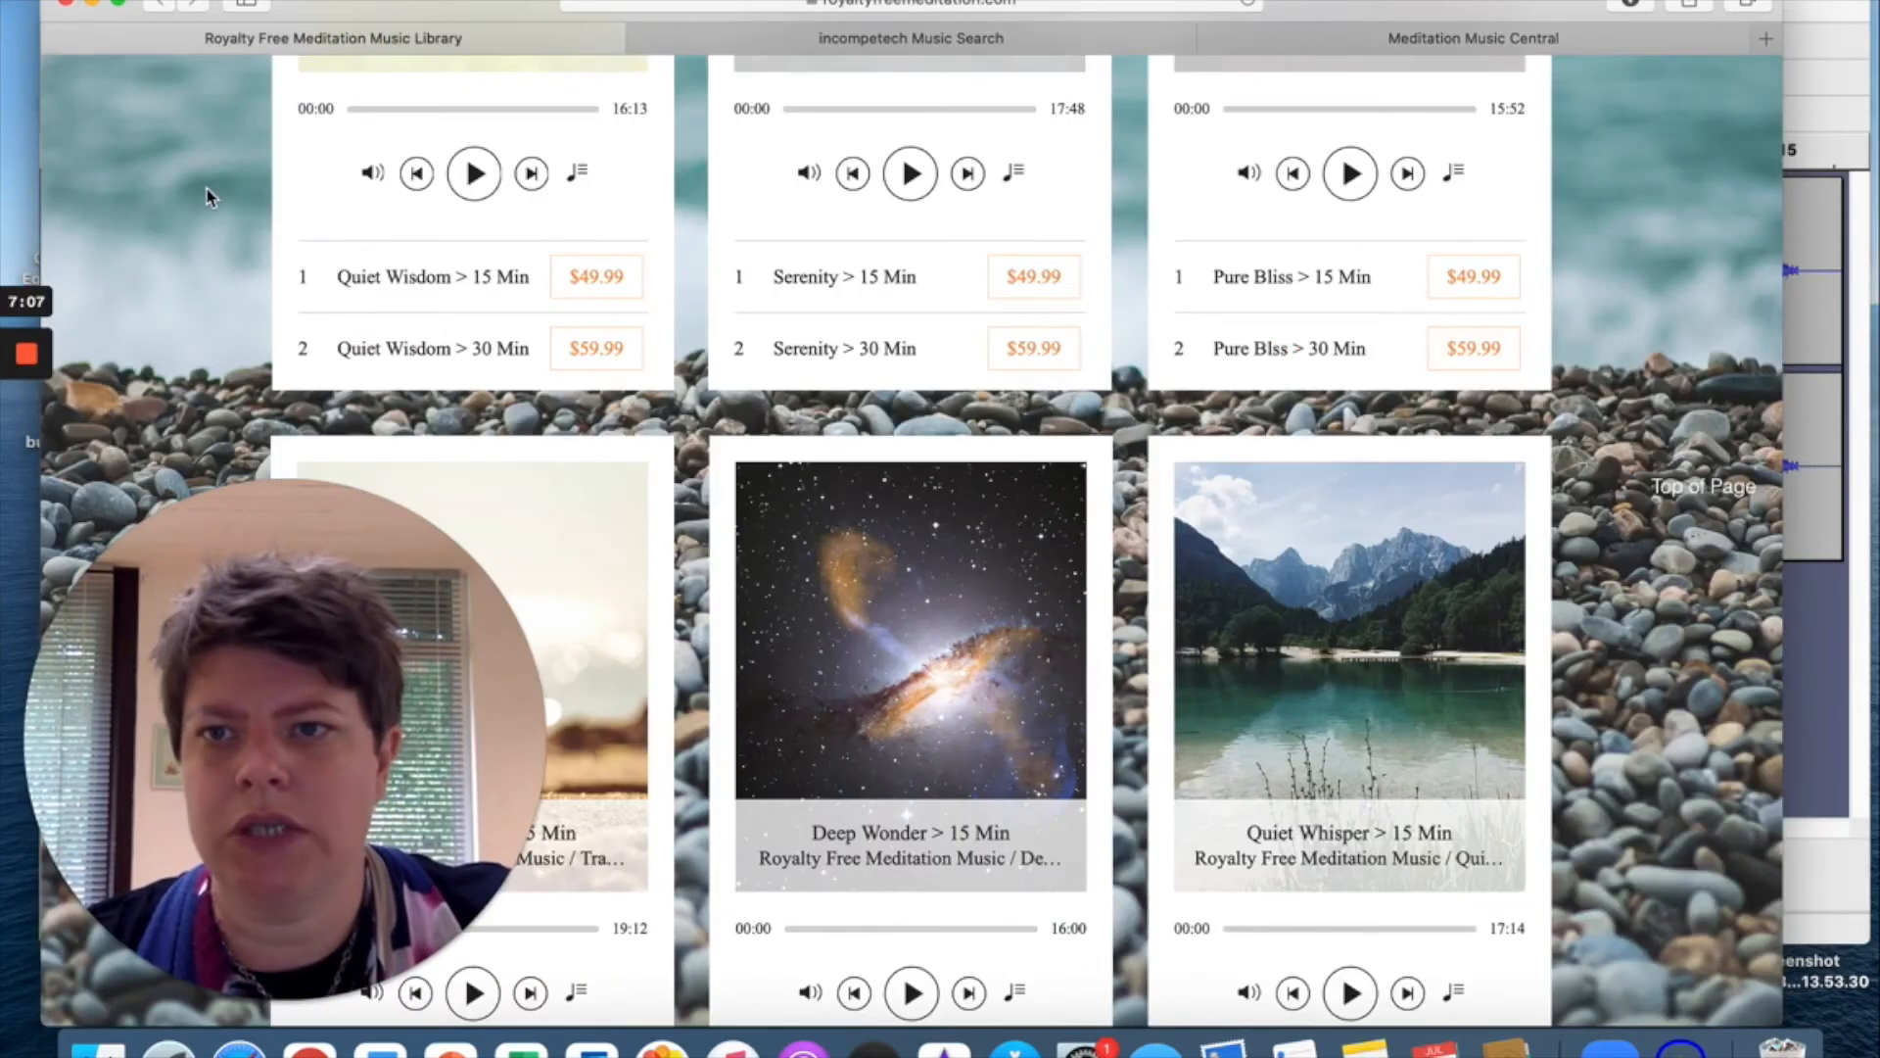
pyautogui.scroll(10, 208, 196)
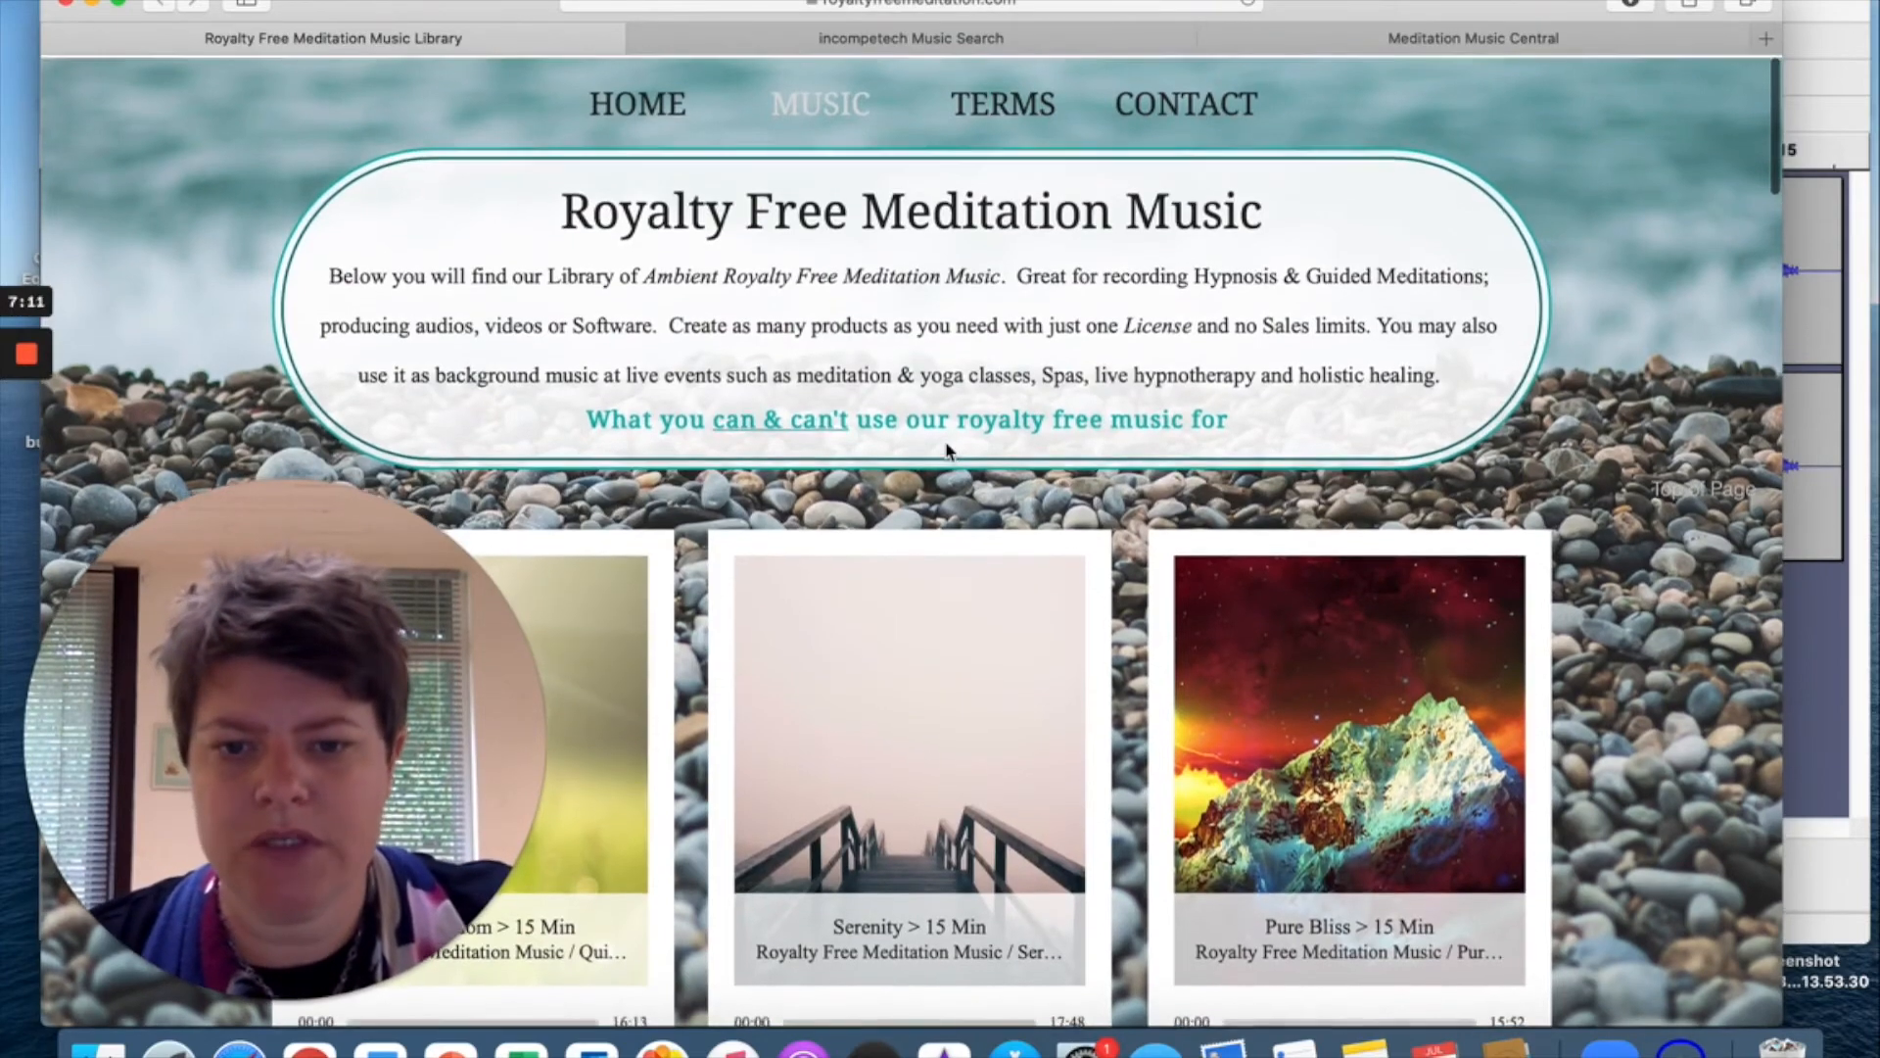
pyautogui.scroll(-5, 948, 450)
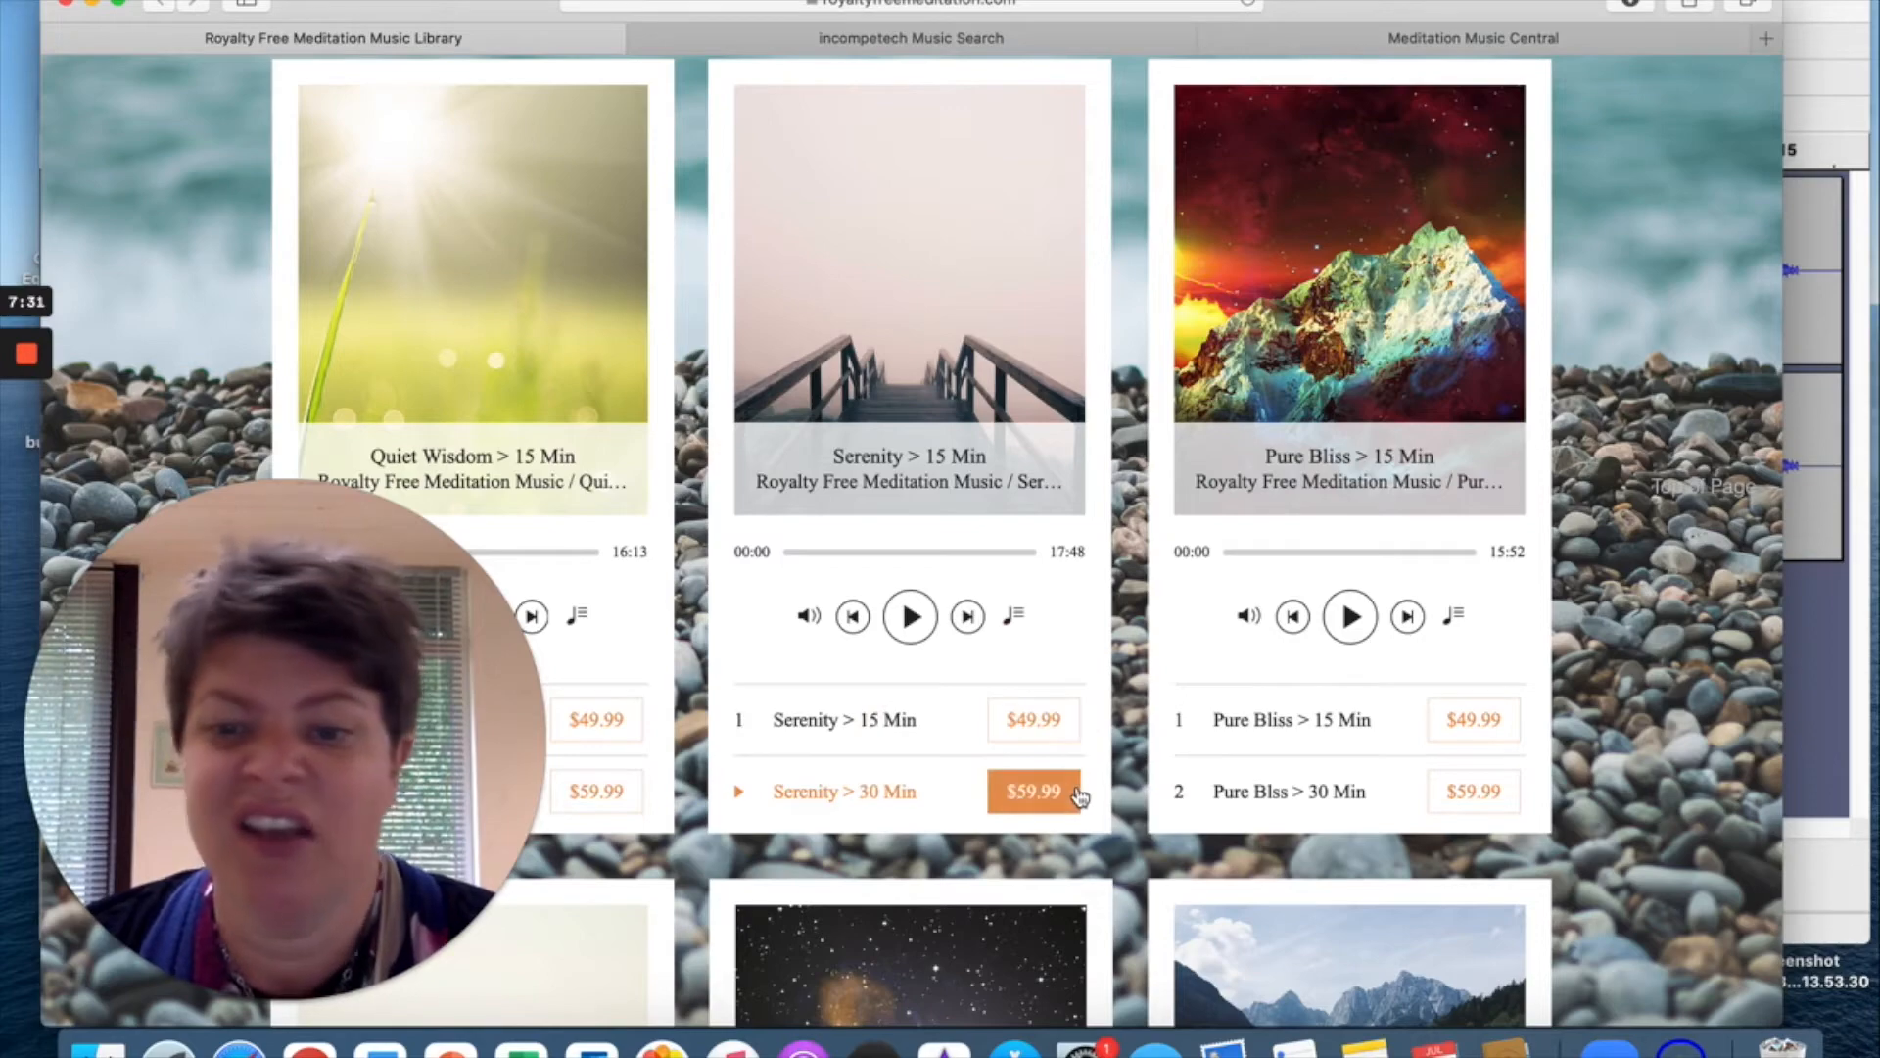
pyautogui.scroll(5, 1080, 795)
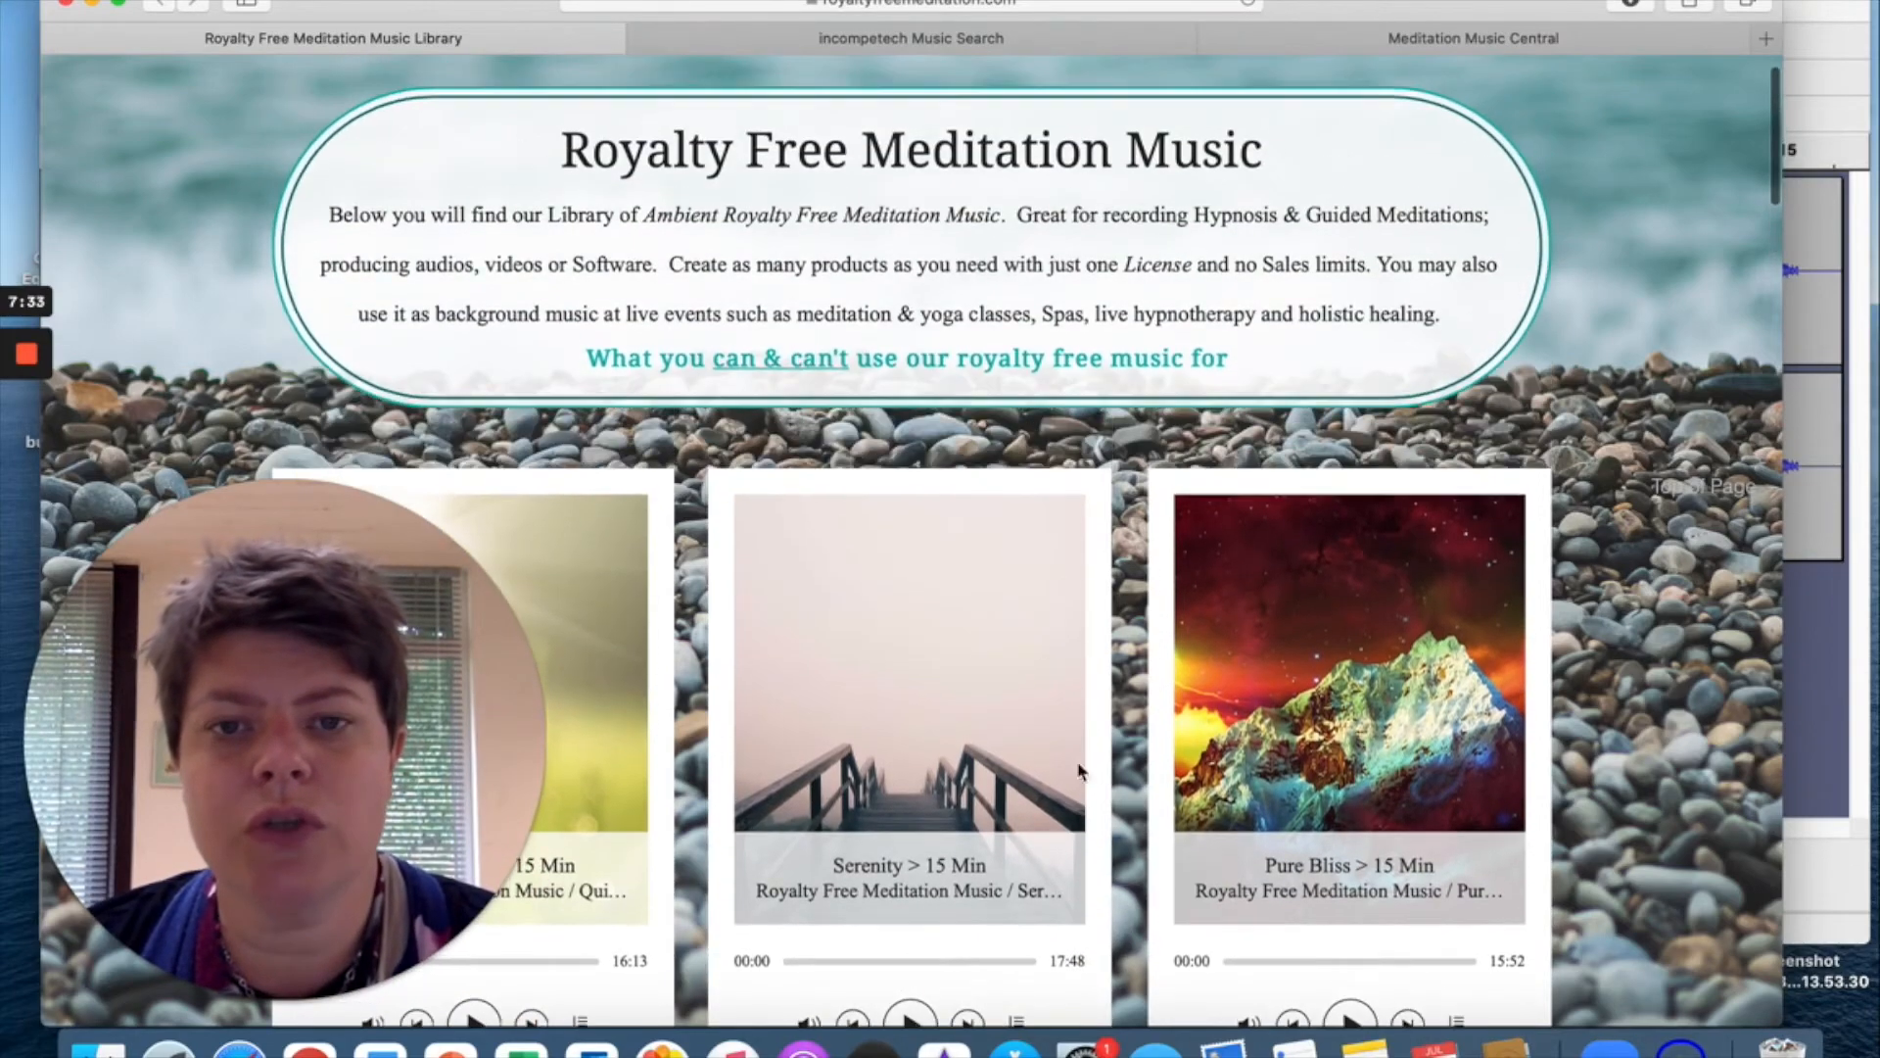
# Open the 'What you can & can't use' licence page and read through its permitted and prohibited uses.
pyautogui.click(784, 364)
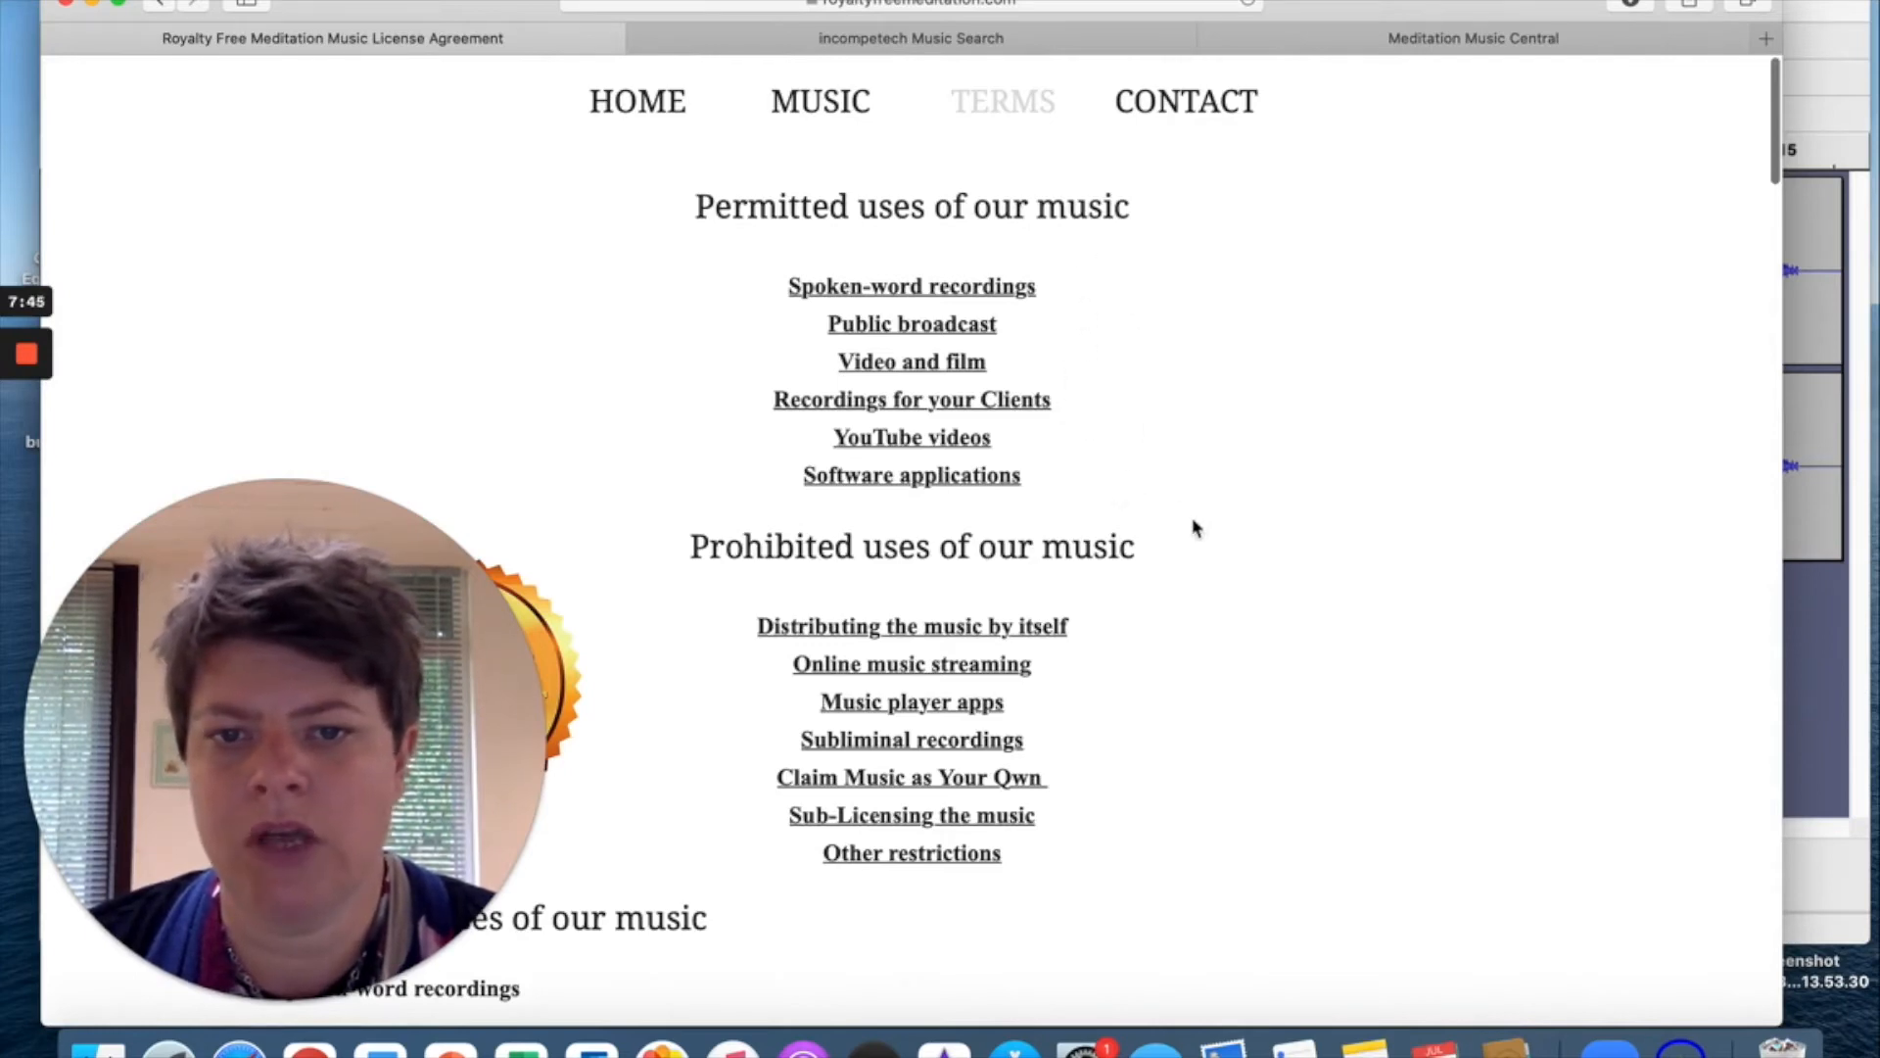
pyautogui.scroll(-3, 1144, 722)
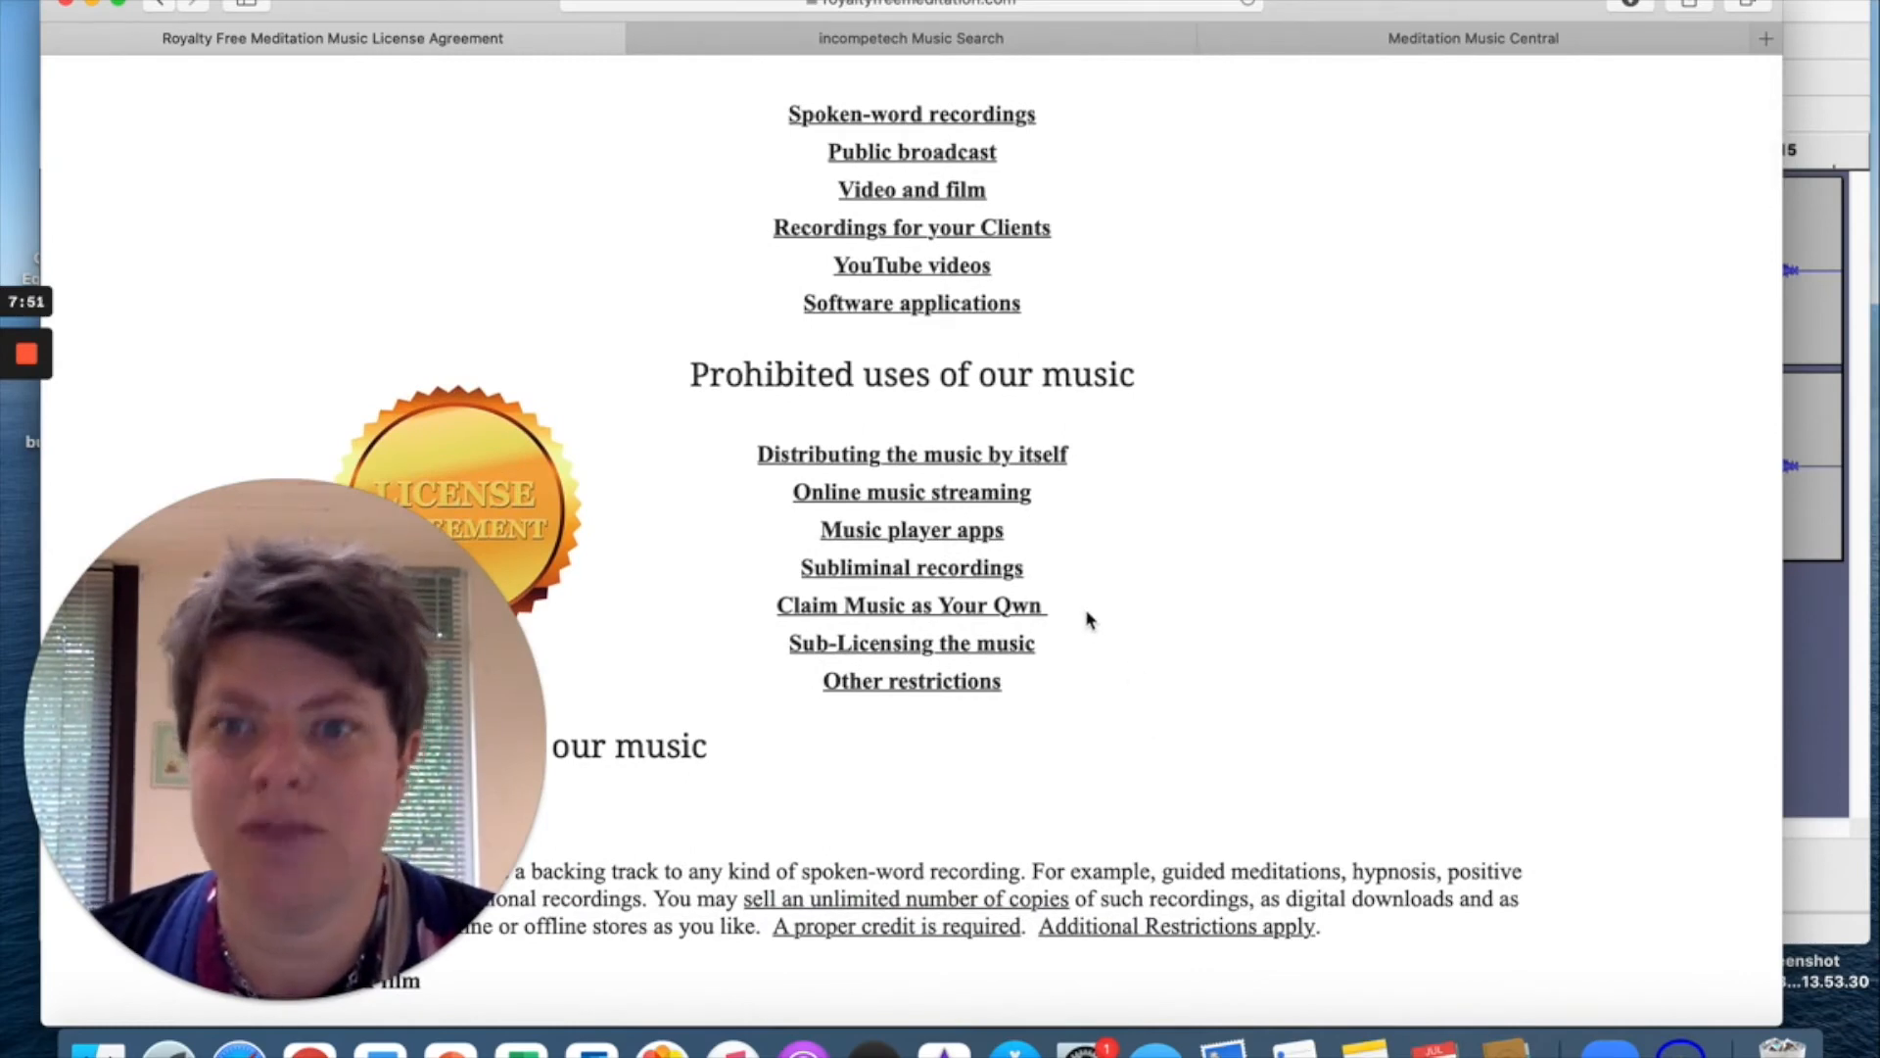
pyautogui.scroll(-5, 1085, 662)
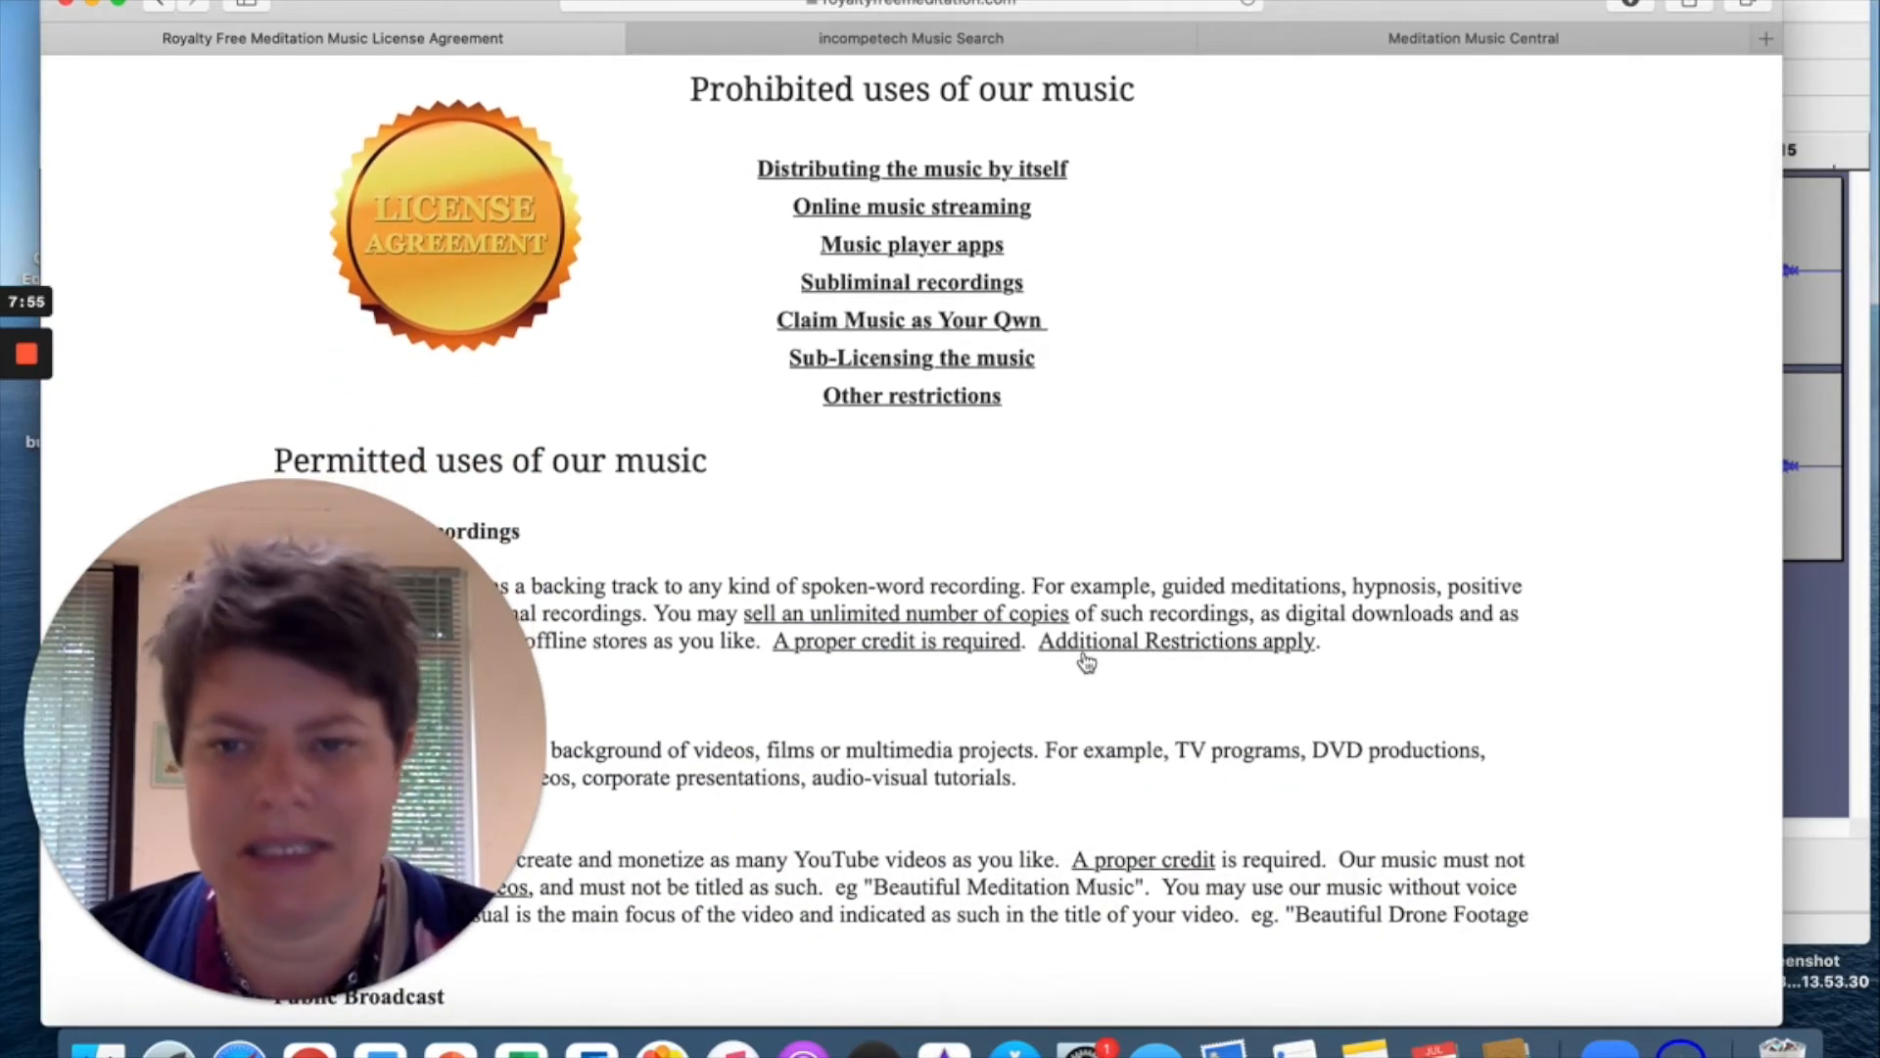
pyautogui.scroll(-10, 1085, 662)
pyautogui.scroll(-18, 1085, 662)
pyautogui.scroll(10, 1085, 662)
pyautogui.scroll(20, 1085, 662)
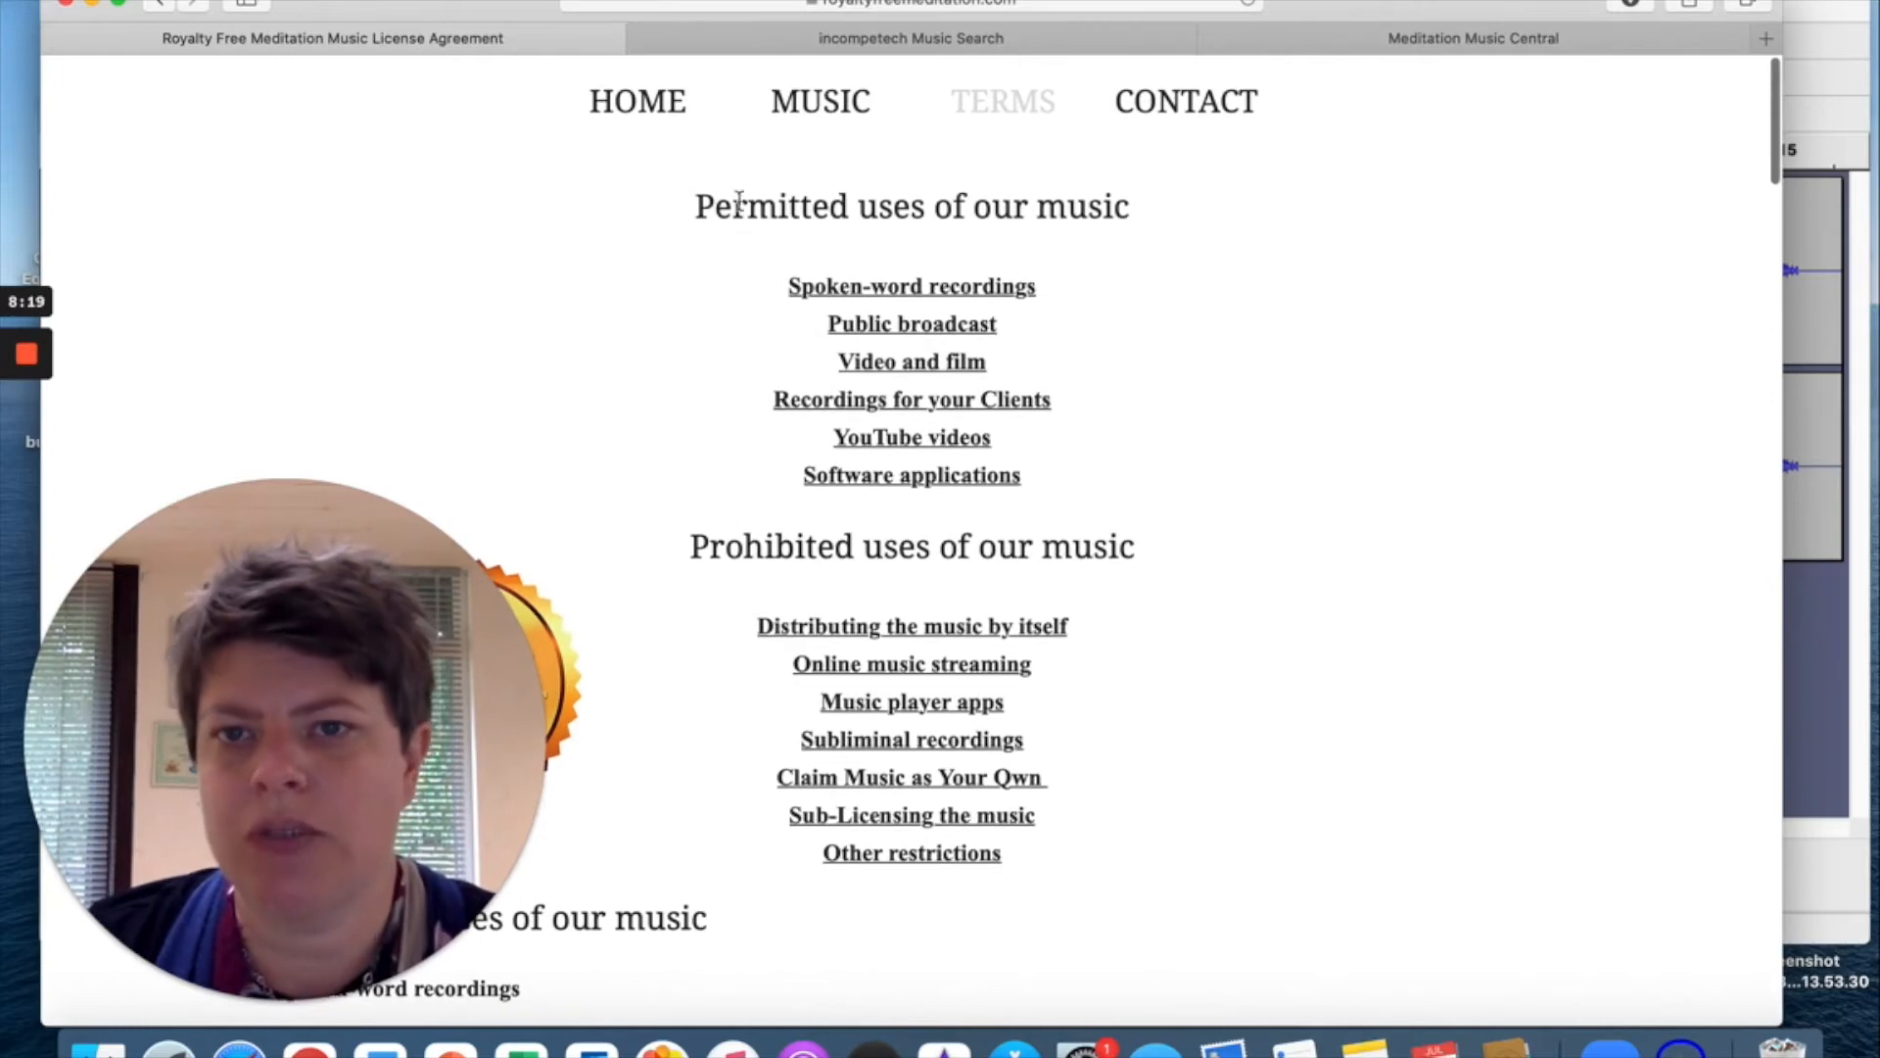
# Go back to the meditation music library, browse more tracks, then move to incompetech Music Search.
pyautogui.click(162, 3)
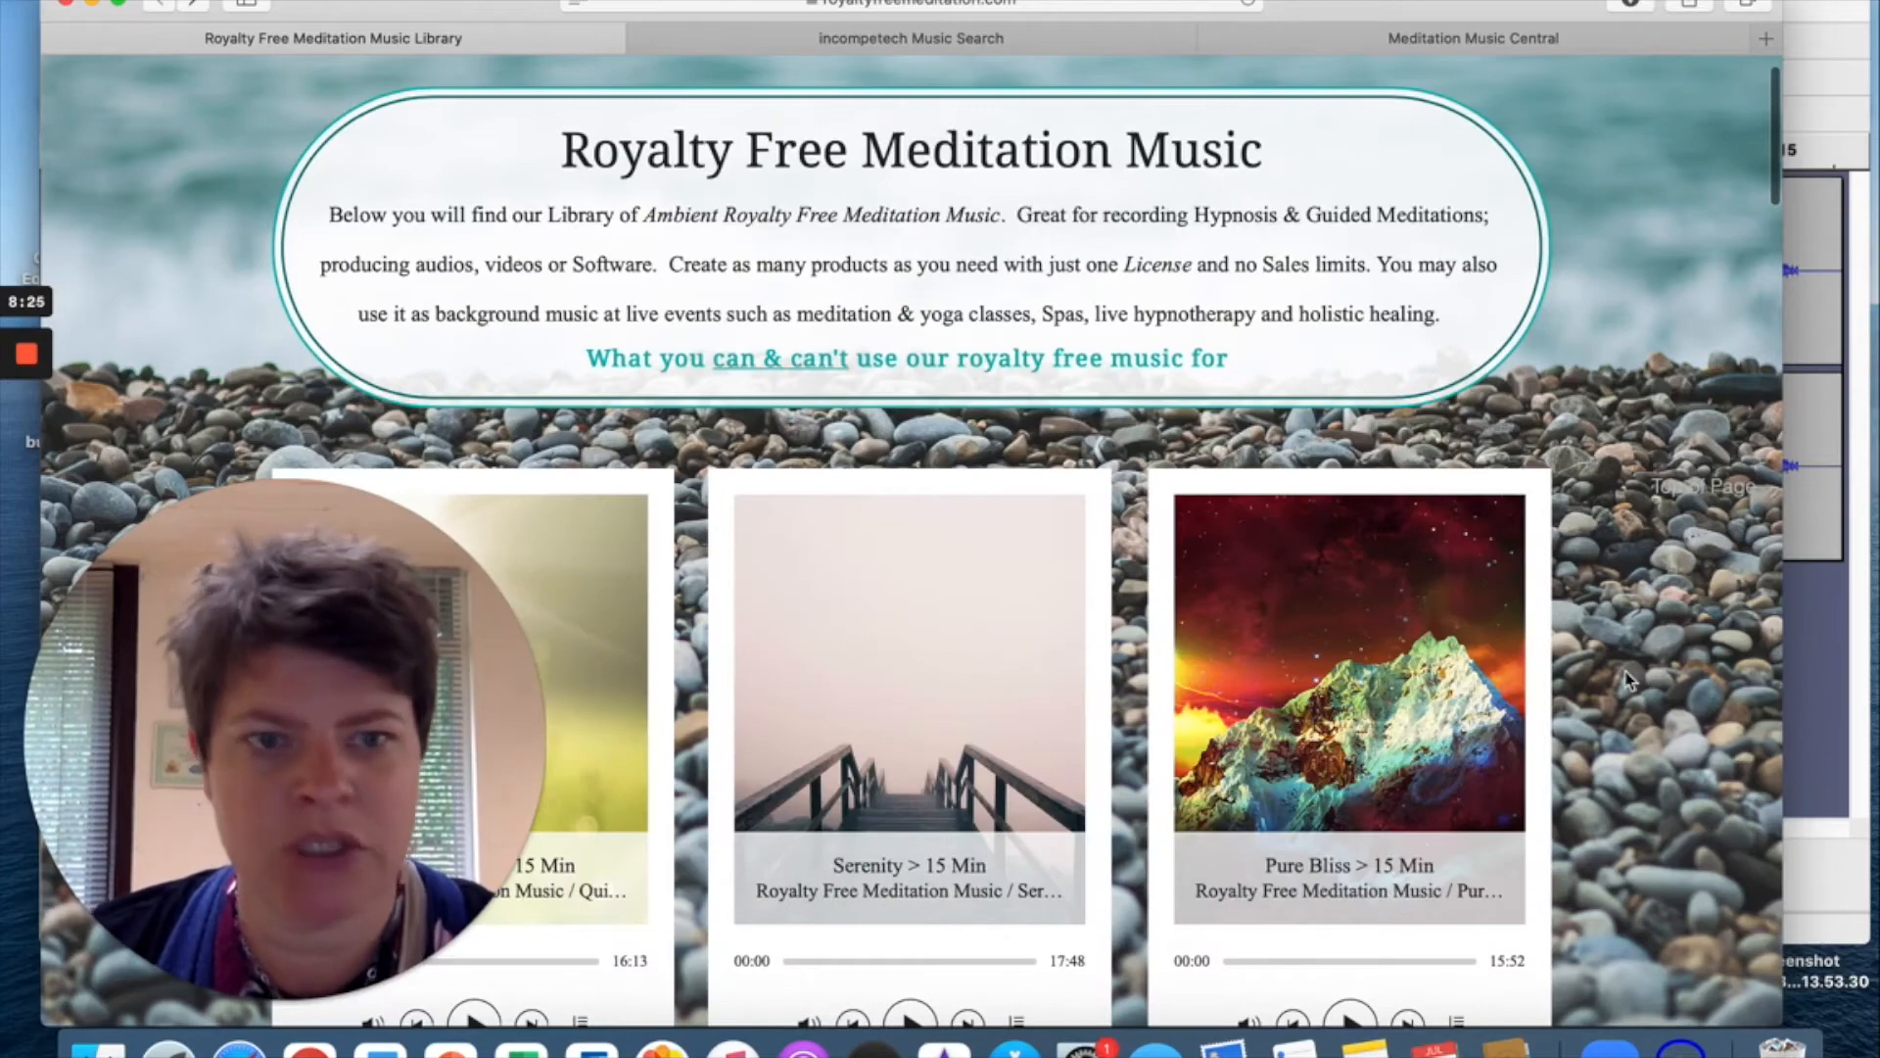
pyautogui.scroll(-5, 1626, 679)
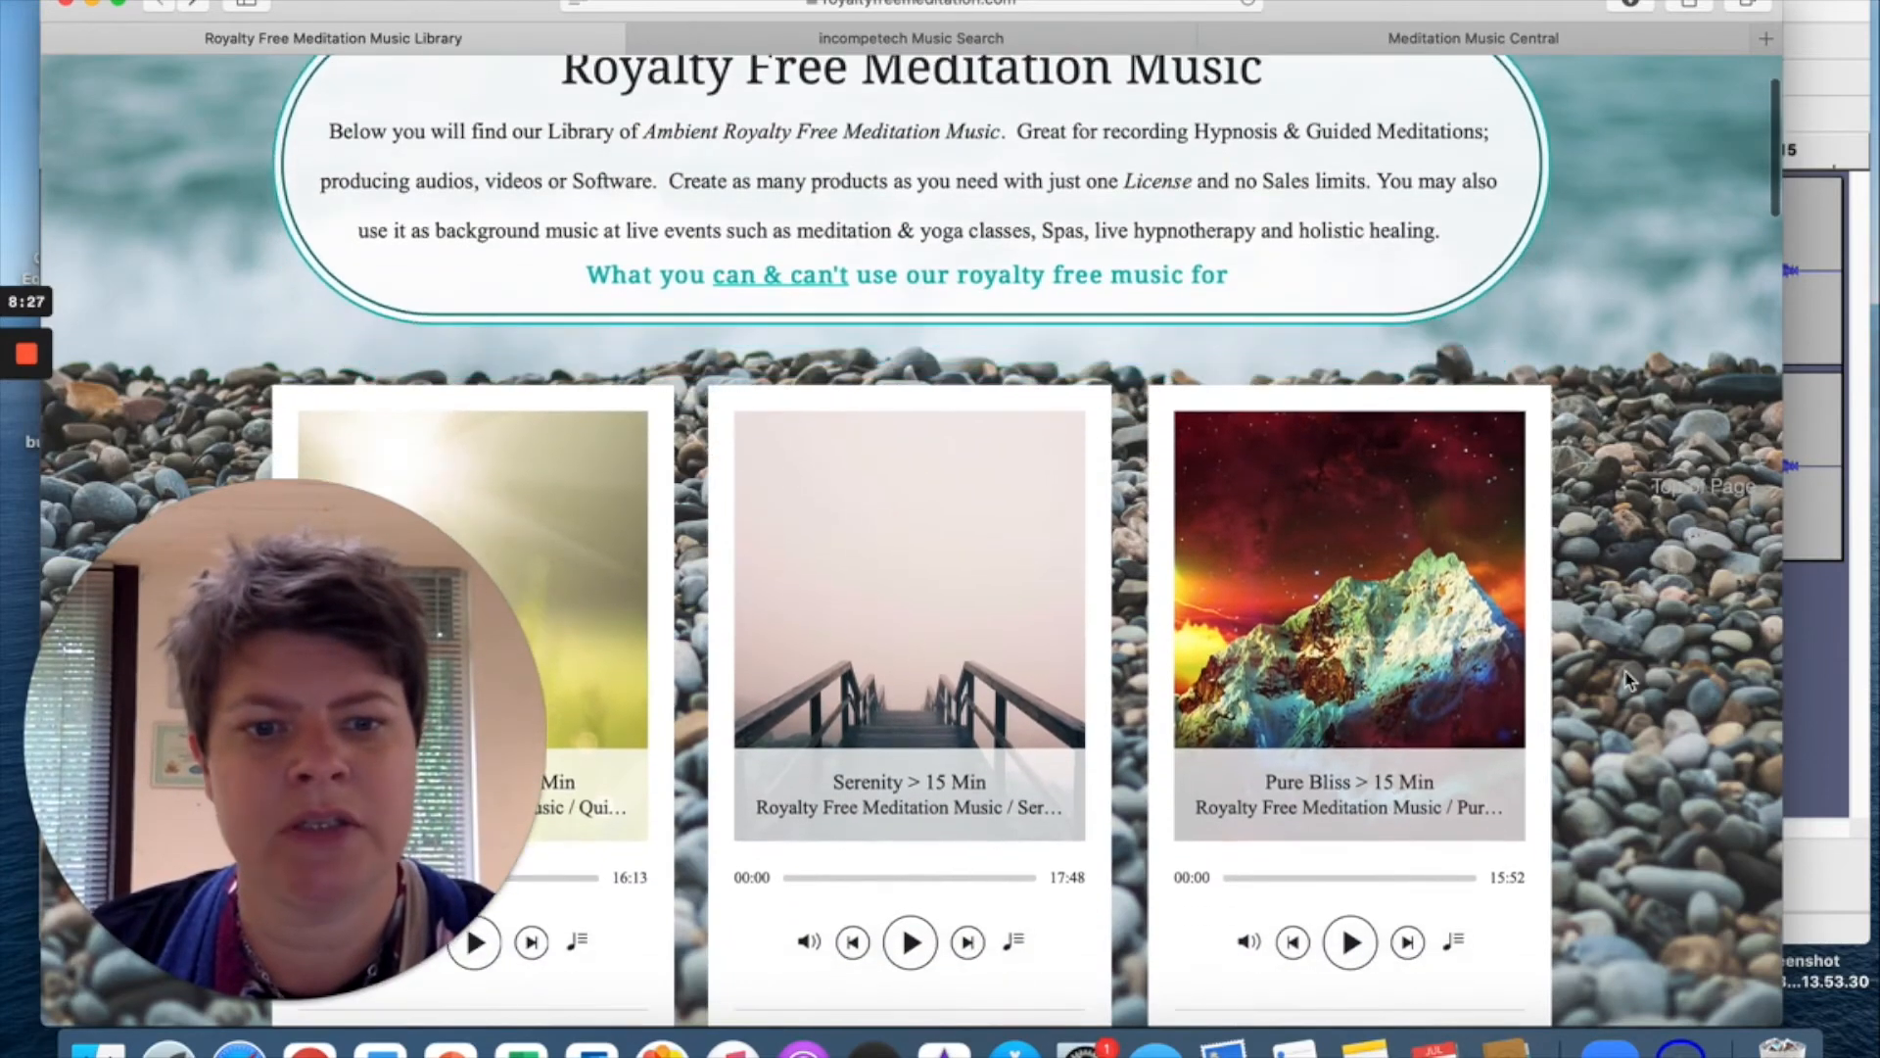
pyautogui.scroll(-5, 1626, 678)
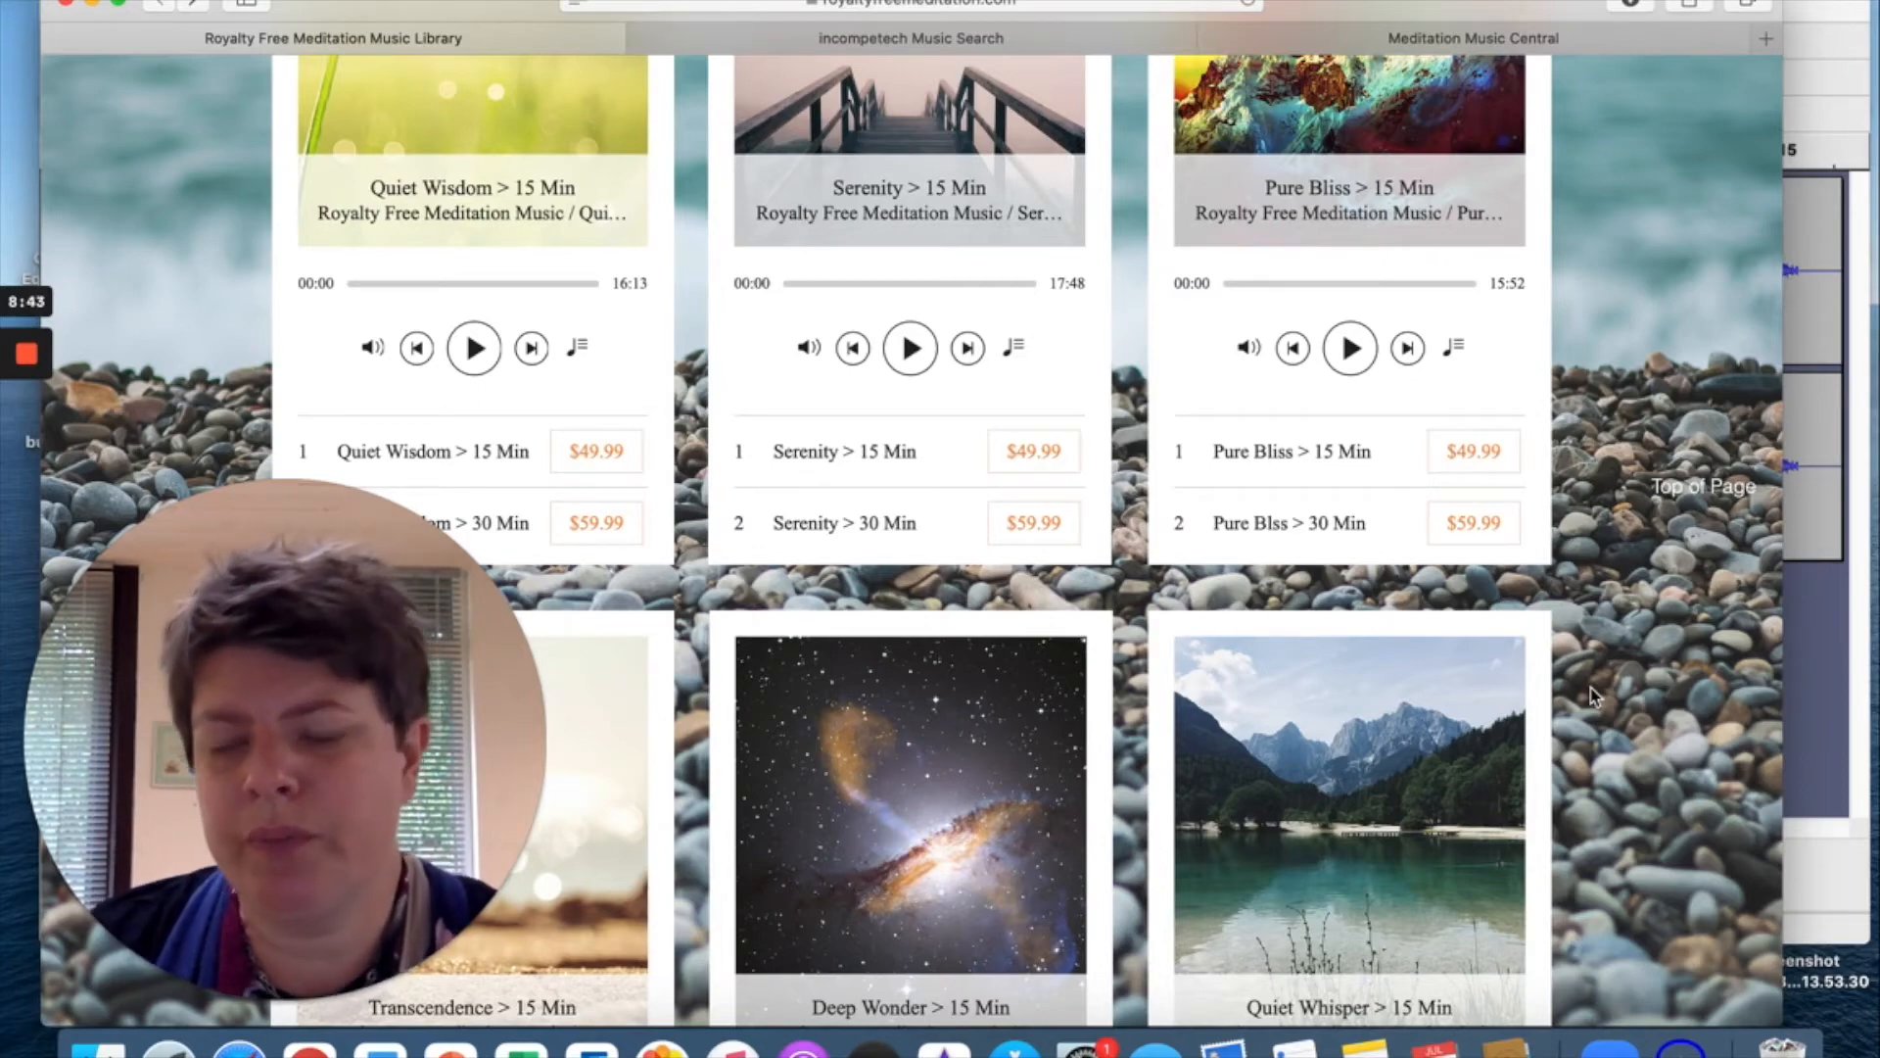
pyautogui.scroll(-10, 1592, 696)
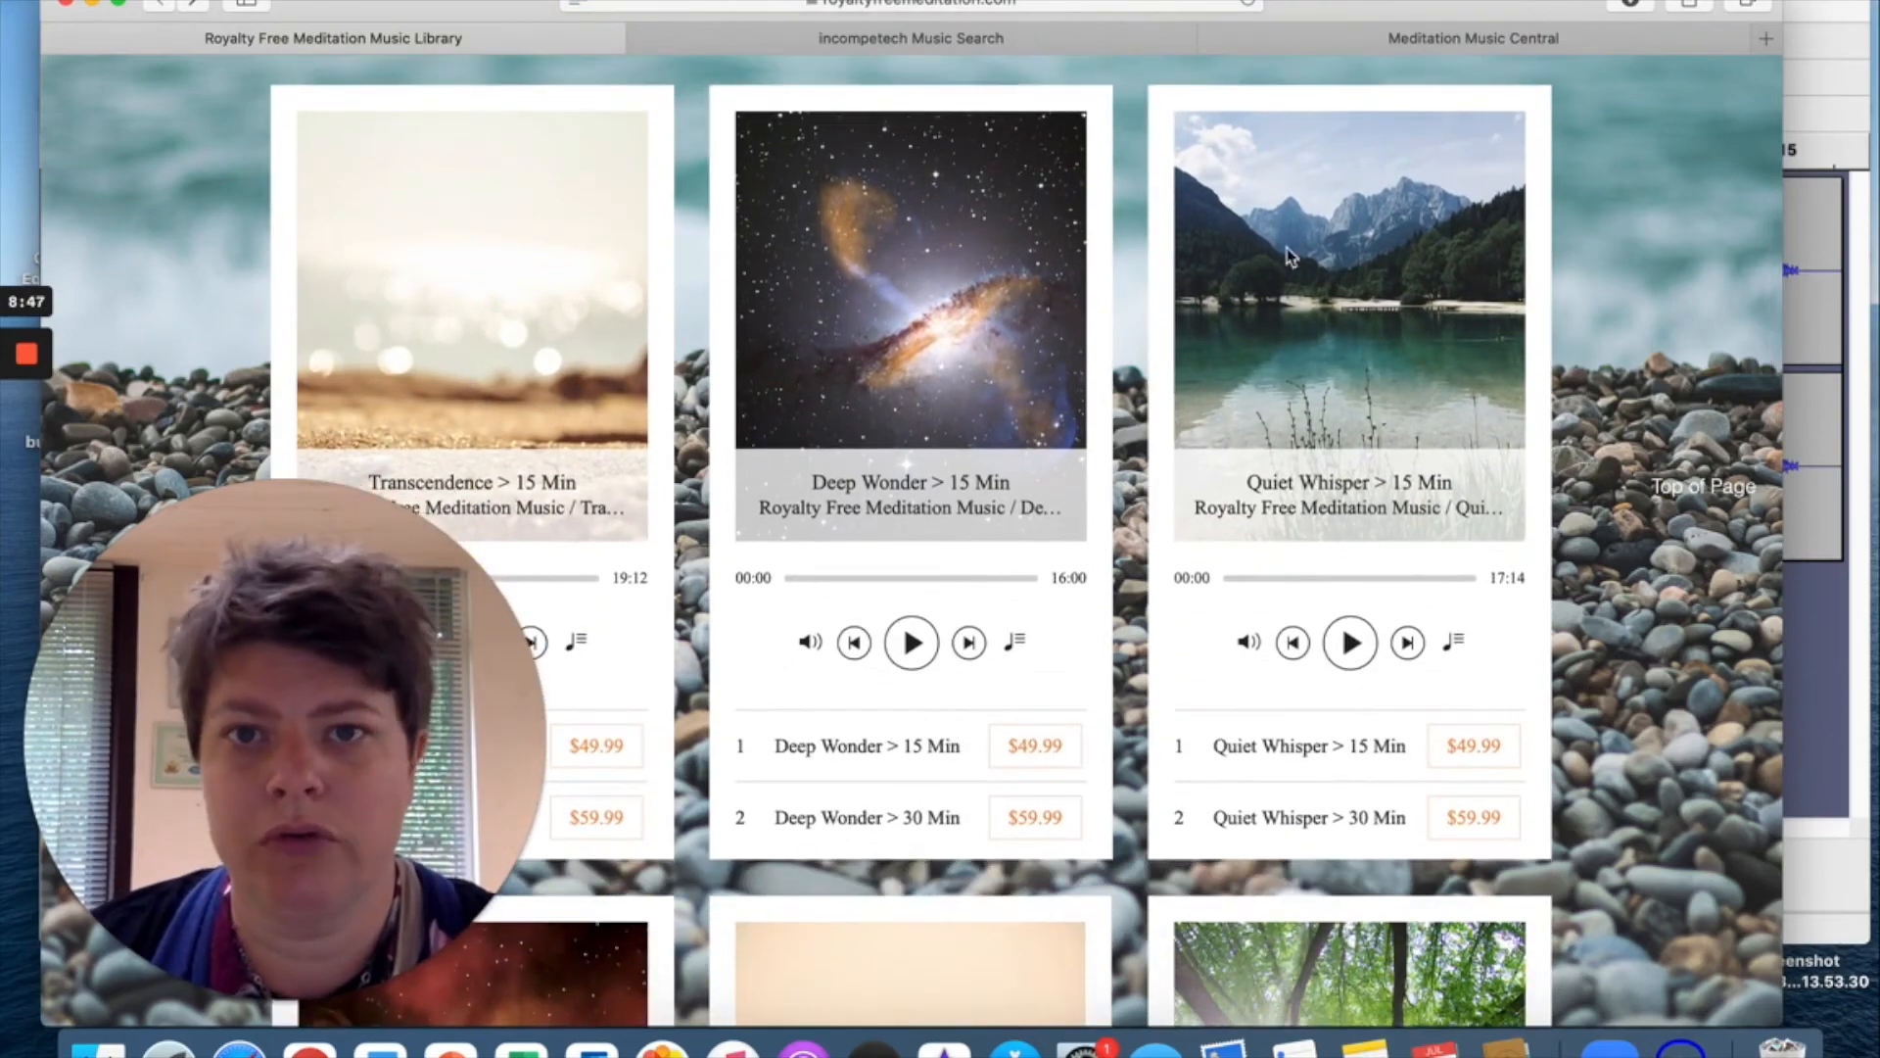
pyautogui.click(870, 41)
# Scroll down incompetech's track table of tempo, genre and length, then back up to the page top.
pyautogui.scroll(15, 911, 125)
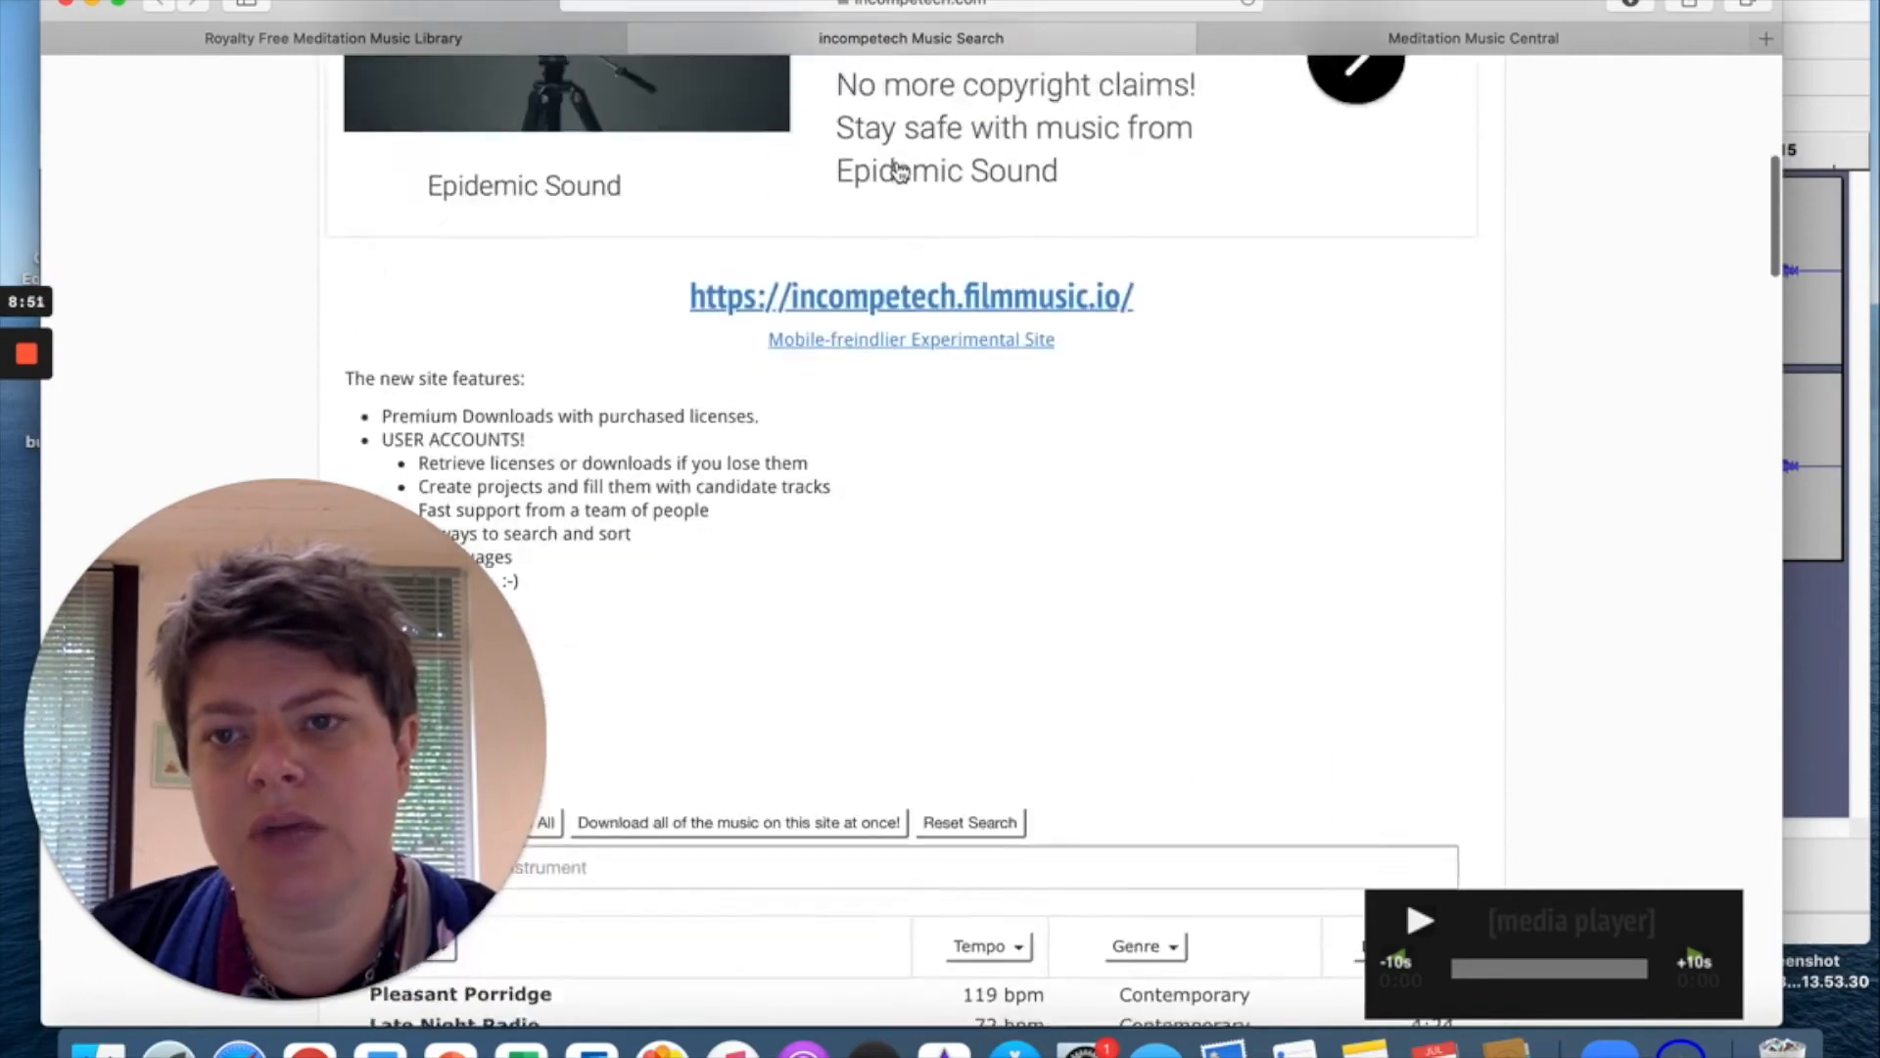
pyautogui.scroll(8, 899, 172)
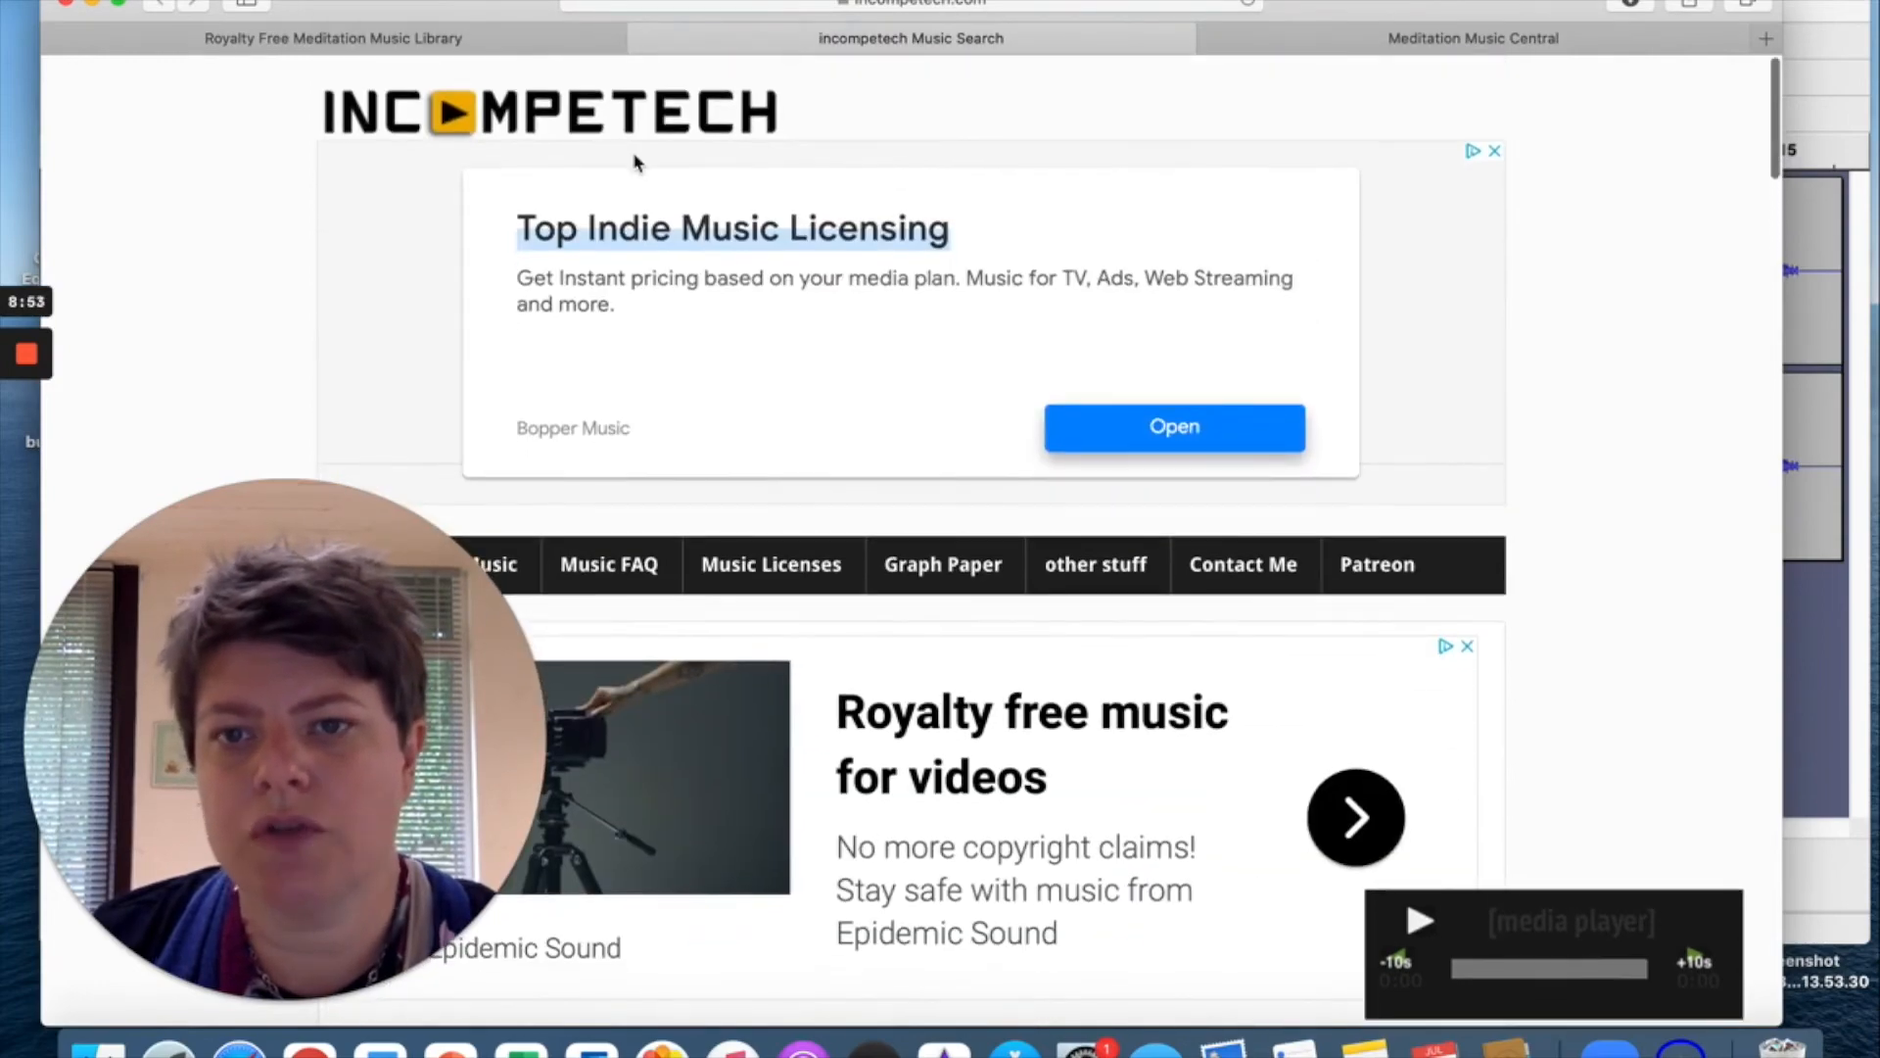
pyautogui.scroll(-20, 774, 509)
pyautogui.scroll(-5, 774, 510)
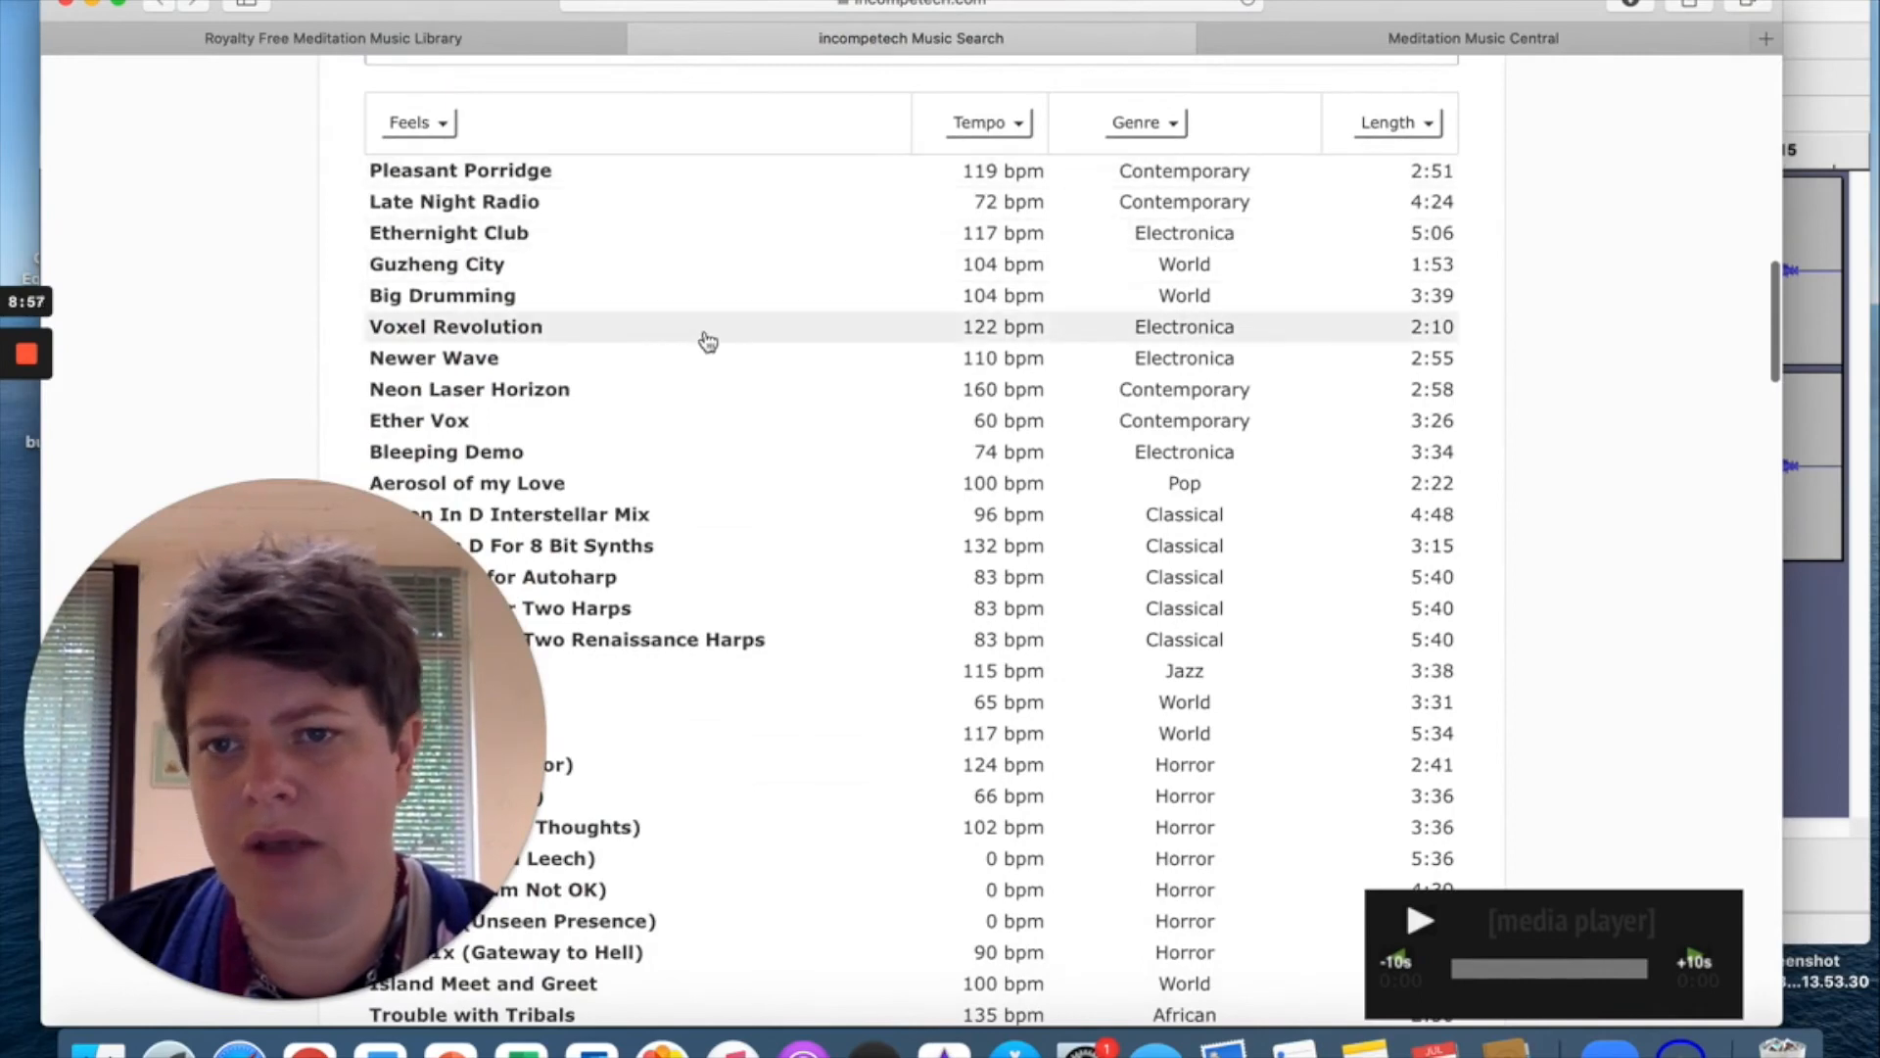
pyautogui.scroll(-3, 707, 423)
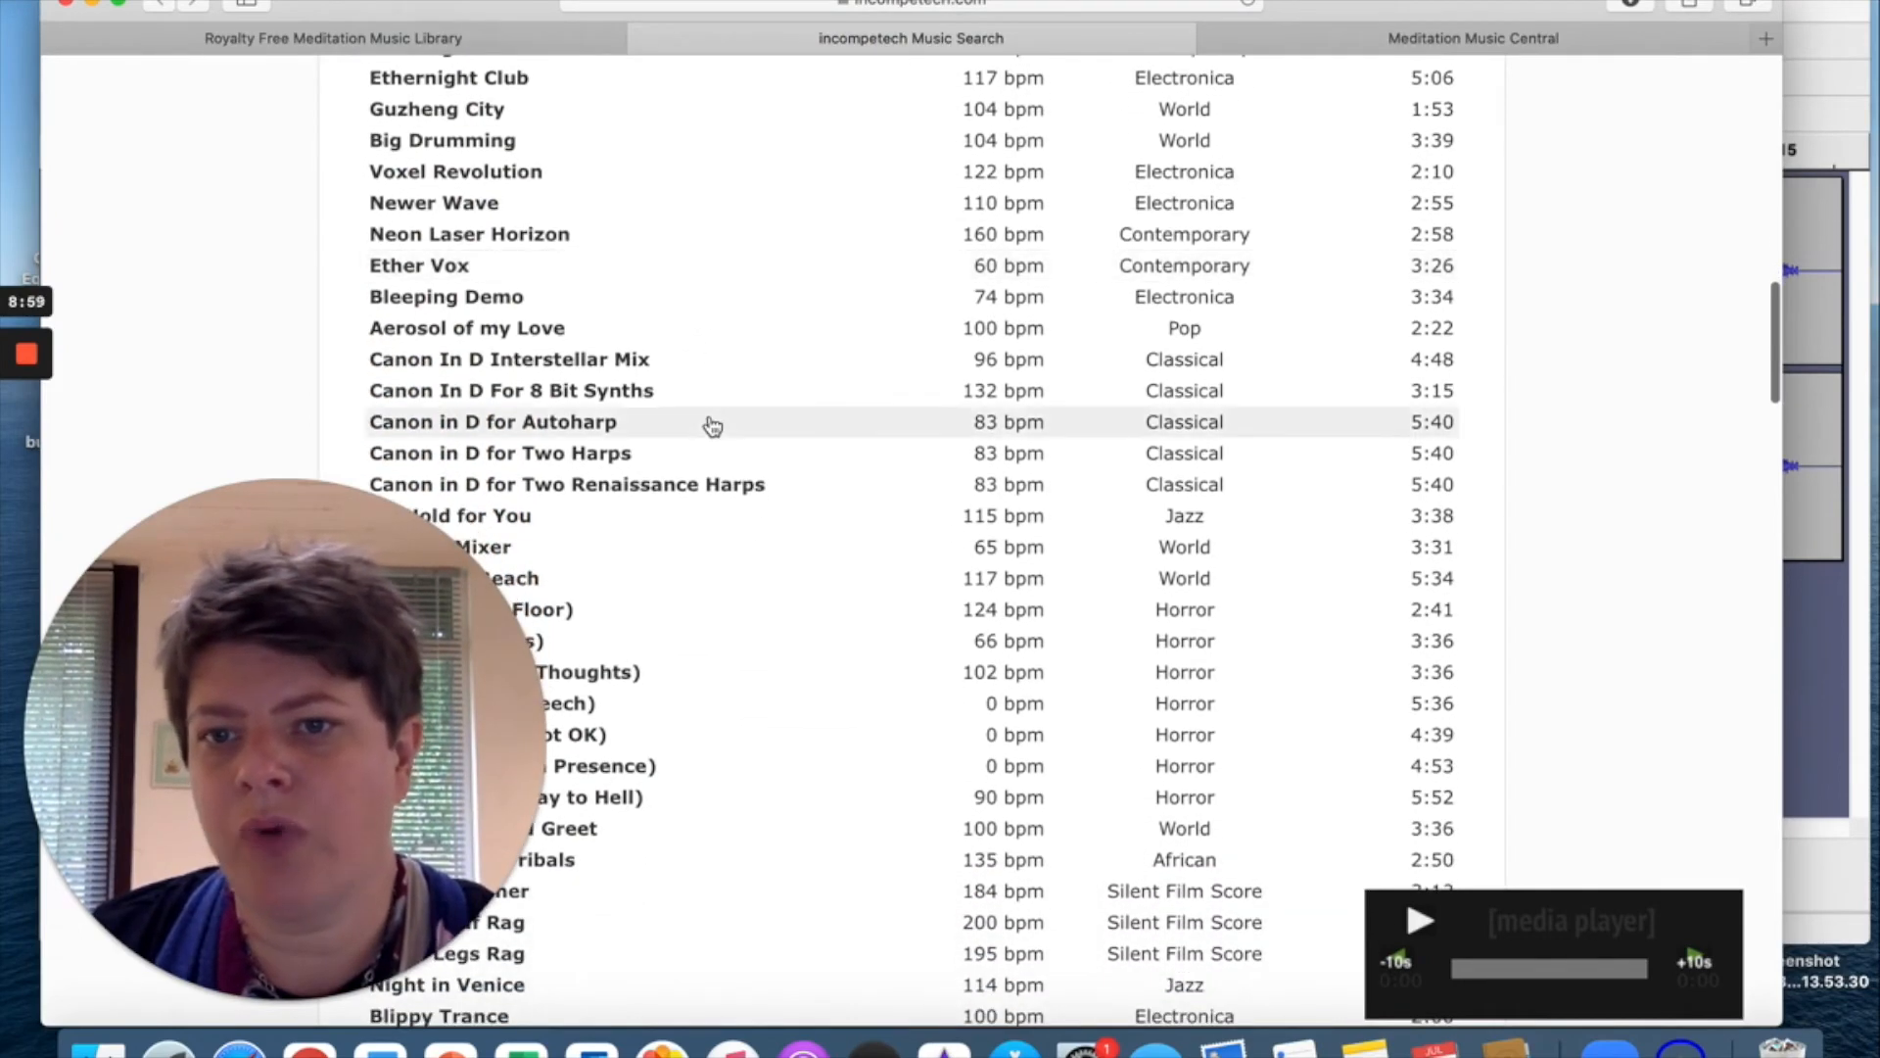
pyautogui.scroll(-4, 712, 424)
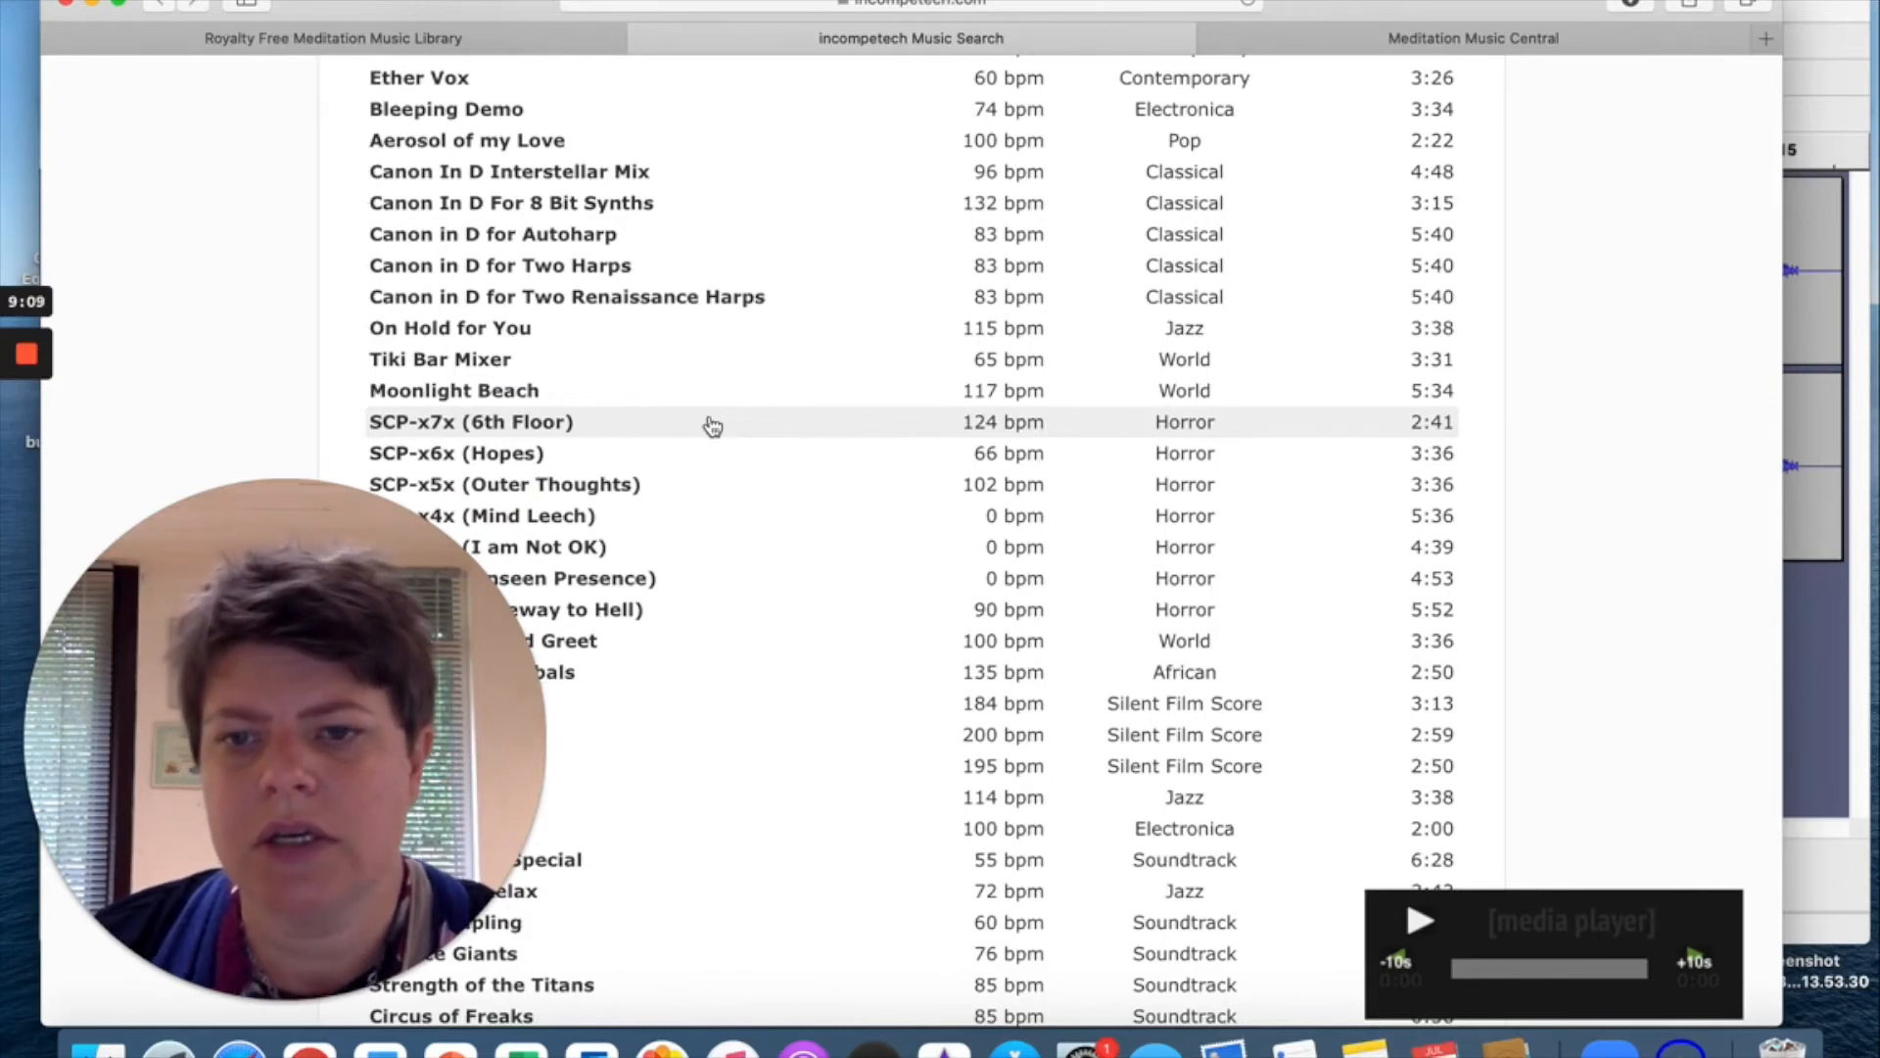
pyautogui.scroll(-10, 712, 425)
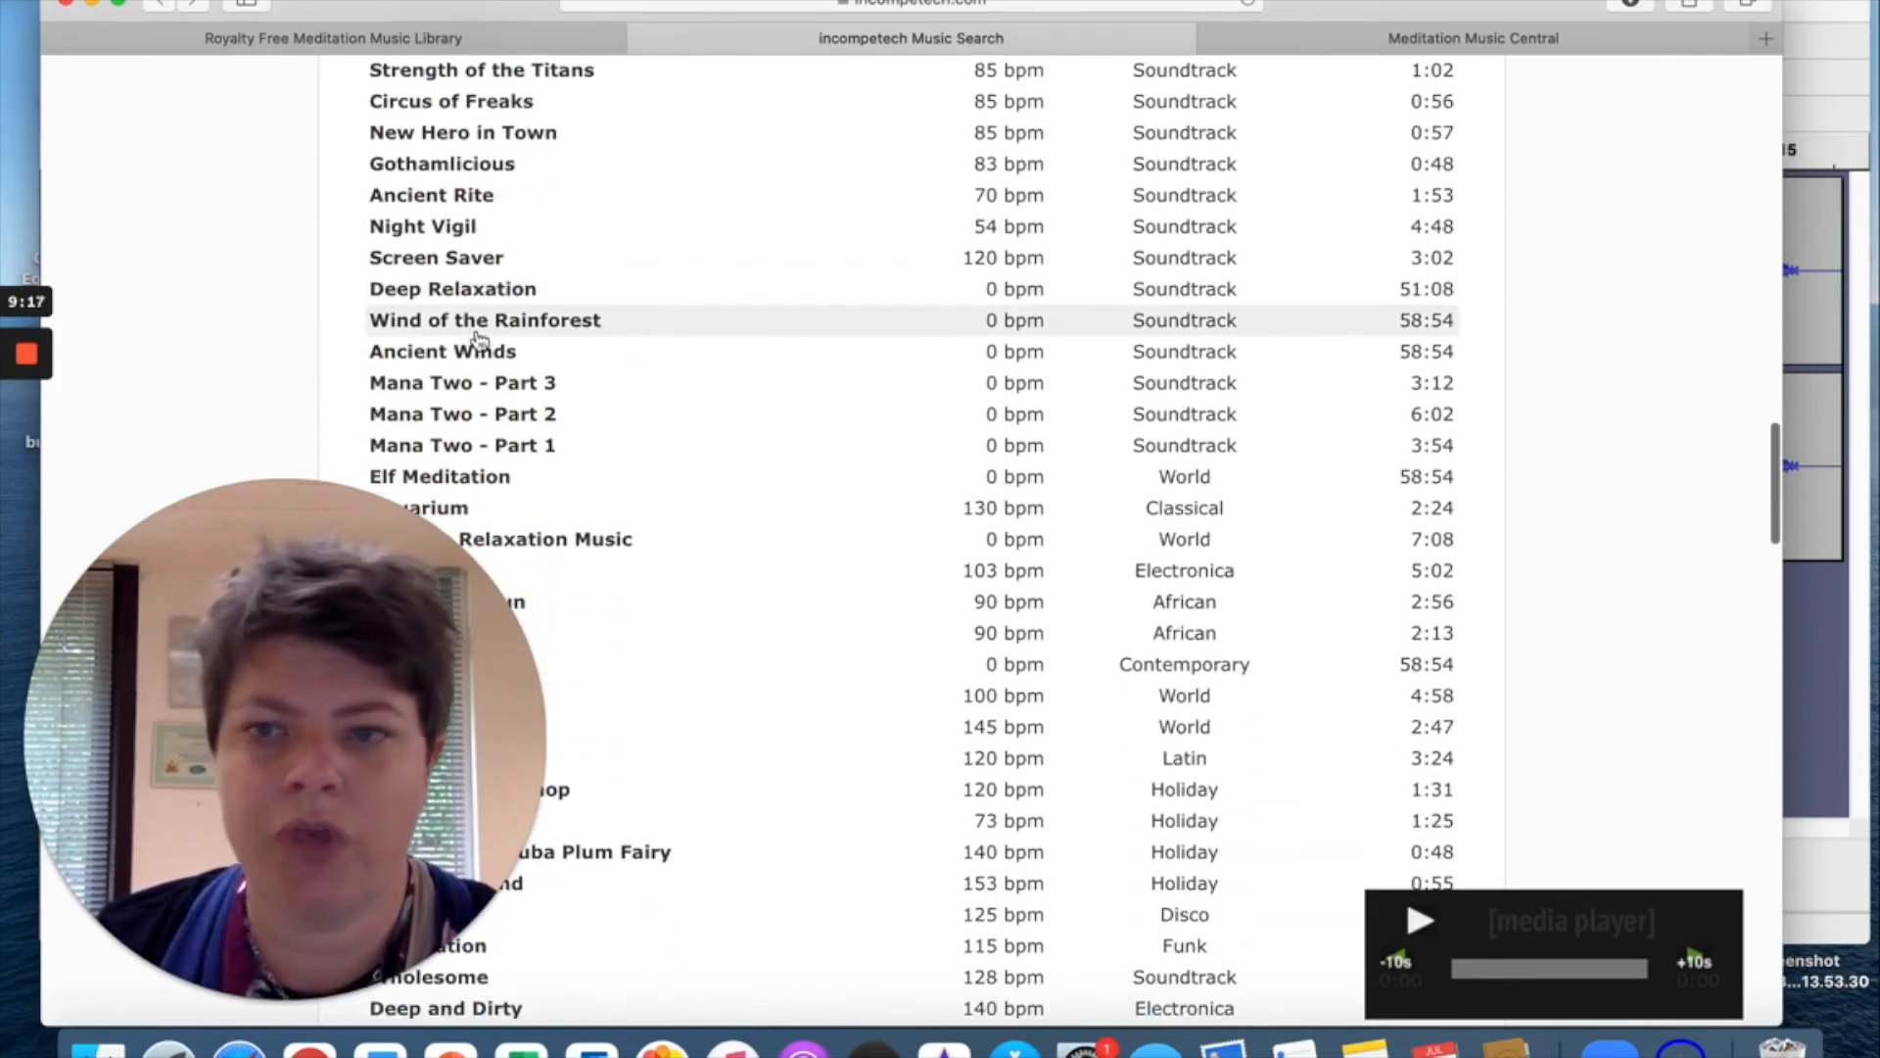
pyautogui.scroll(20, 665, 331)
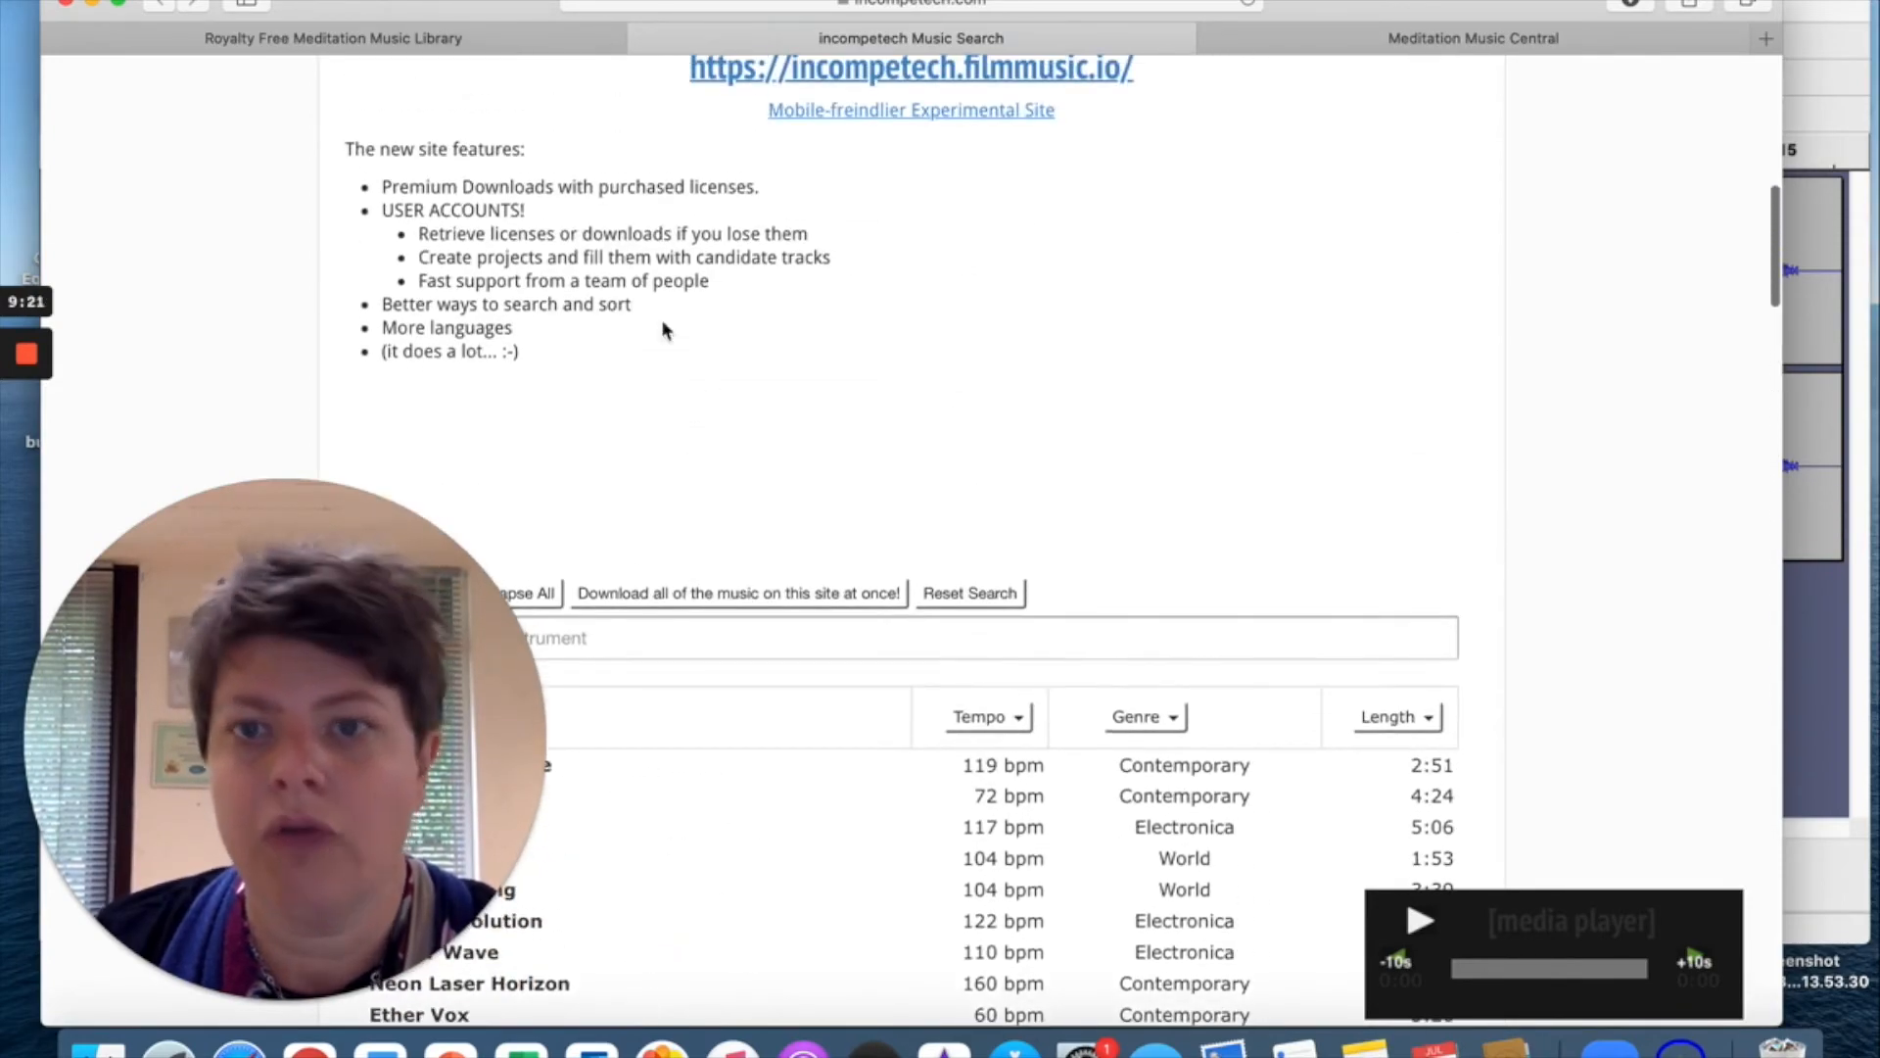
pyautogui.scroll(5, 663, 326)
pyautogui.scroll(-3, 661, 323)
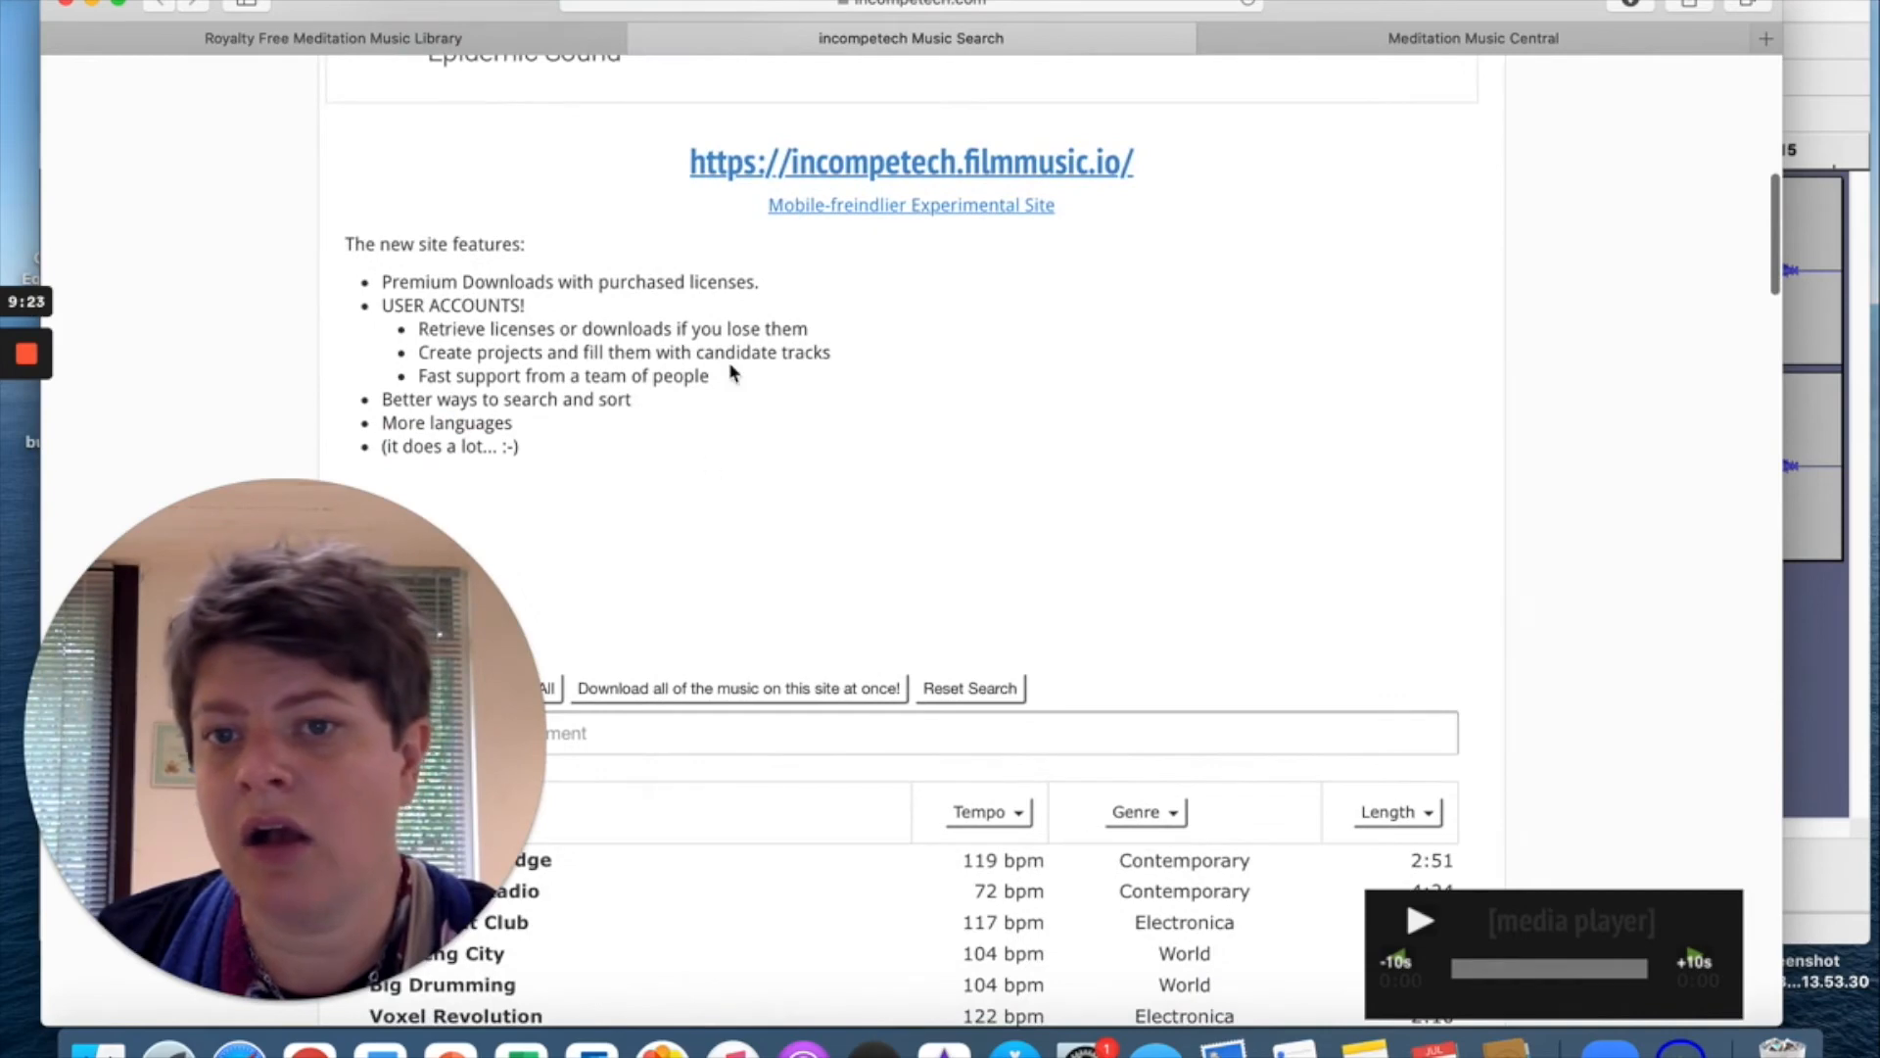
pyautogui.scroll(10, 707, 482)
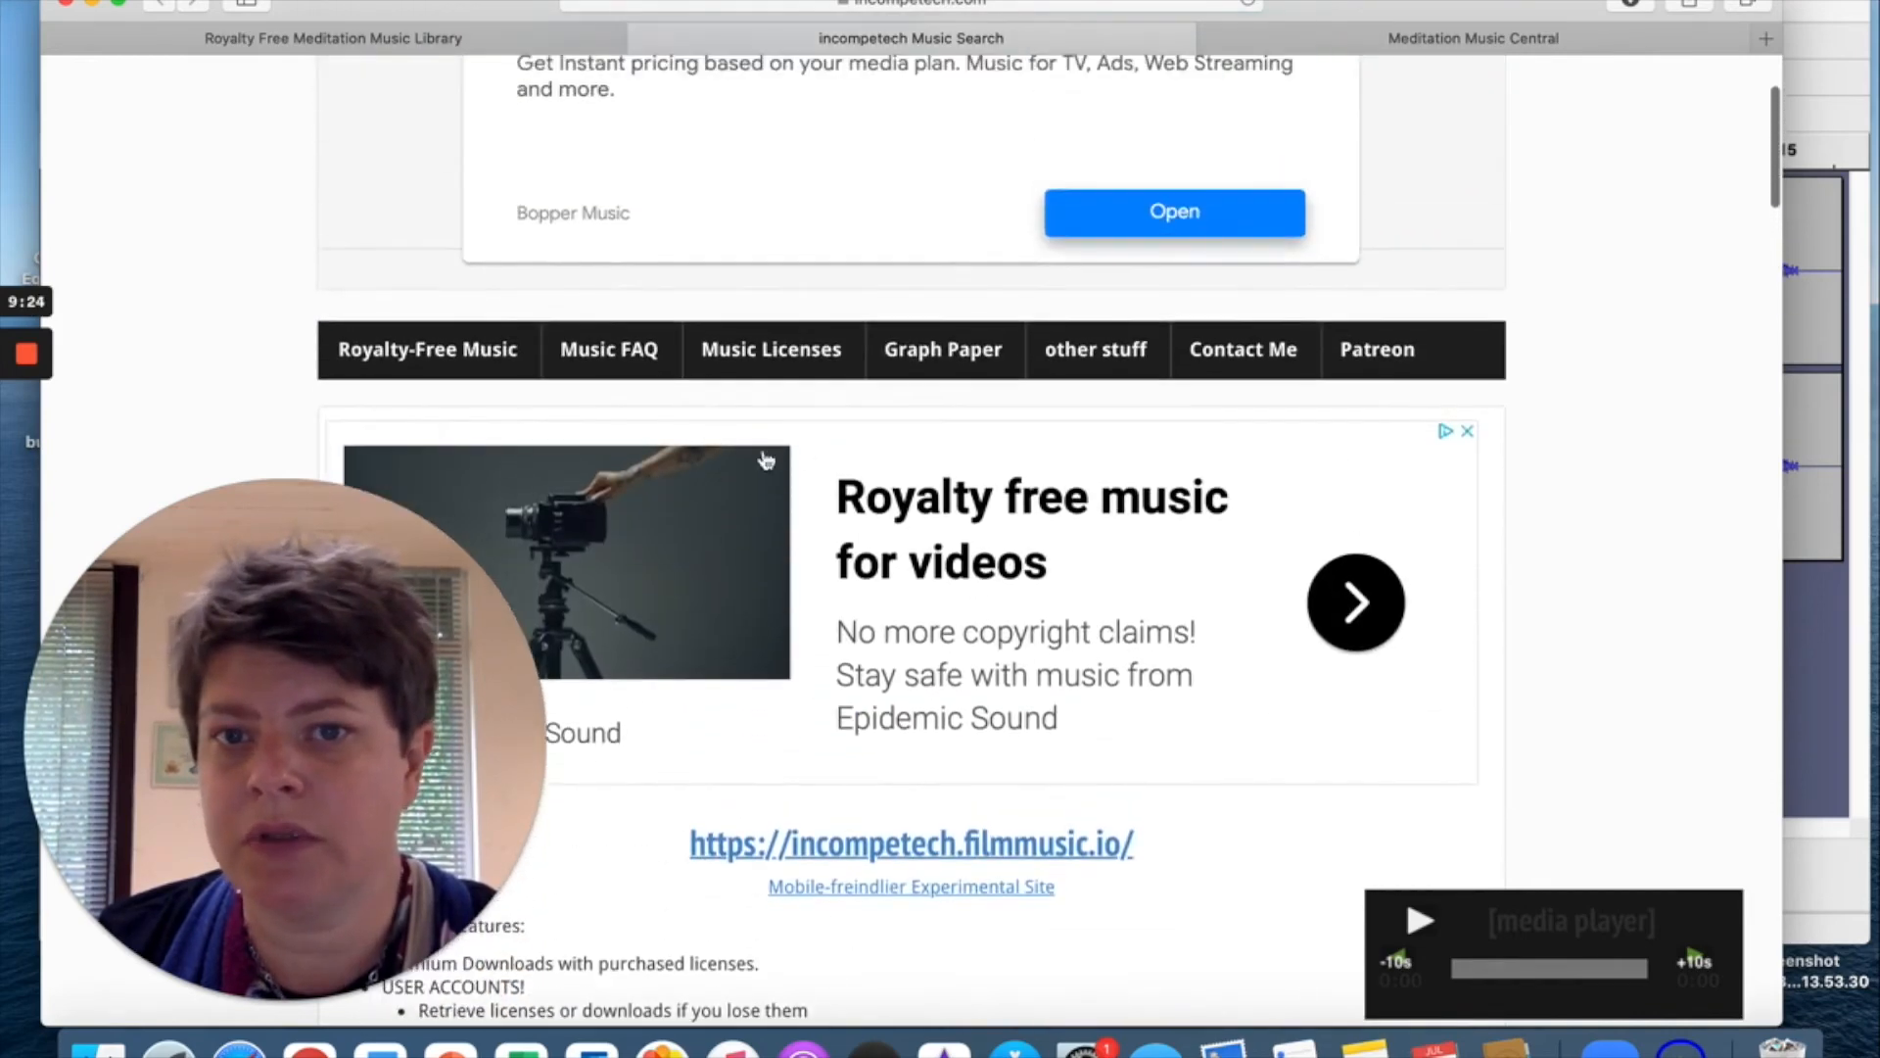
pyautogui.scroll(3, 766, 461)
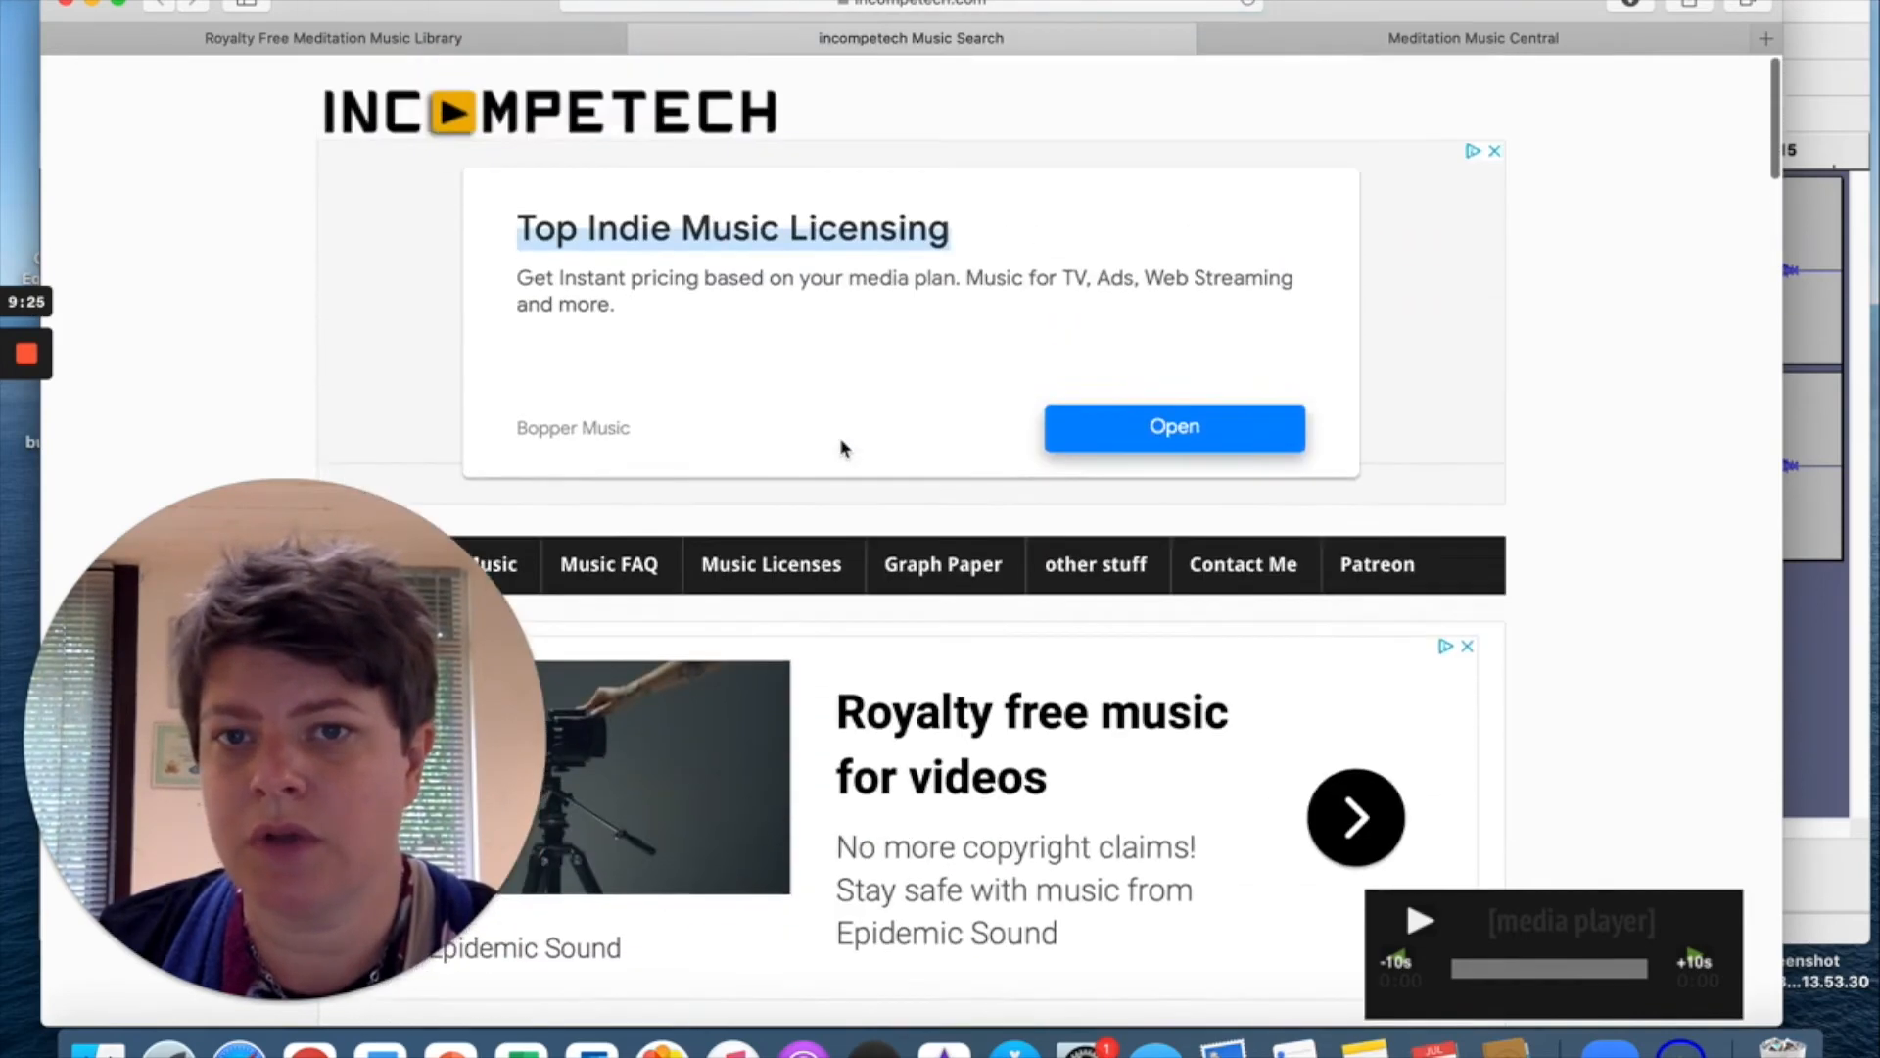
# Switch to the Meditation Music Central site and scroll over its home page.
pyautogui.click(1362, 49)
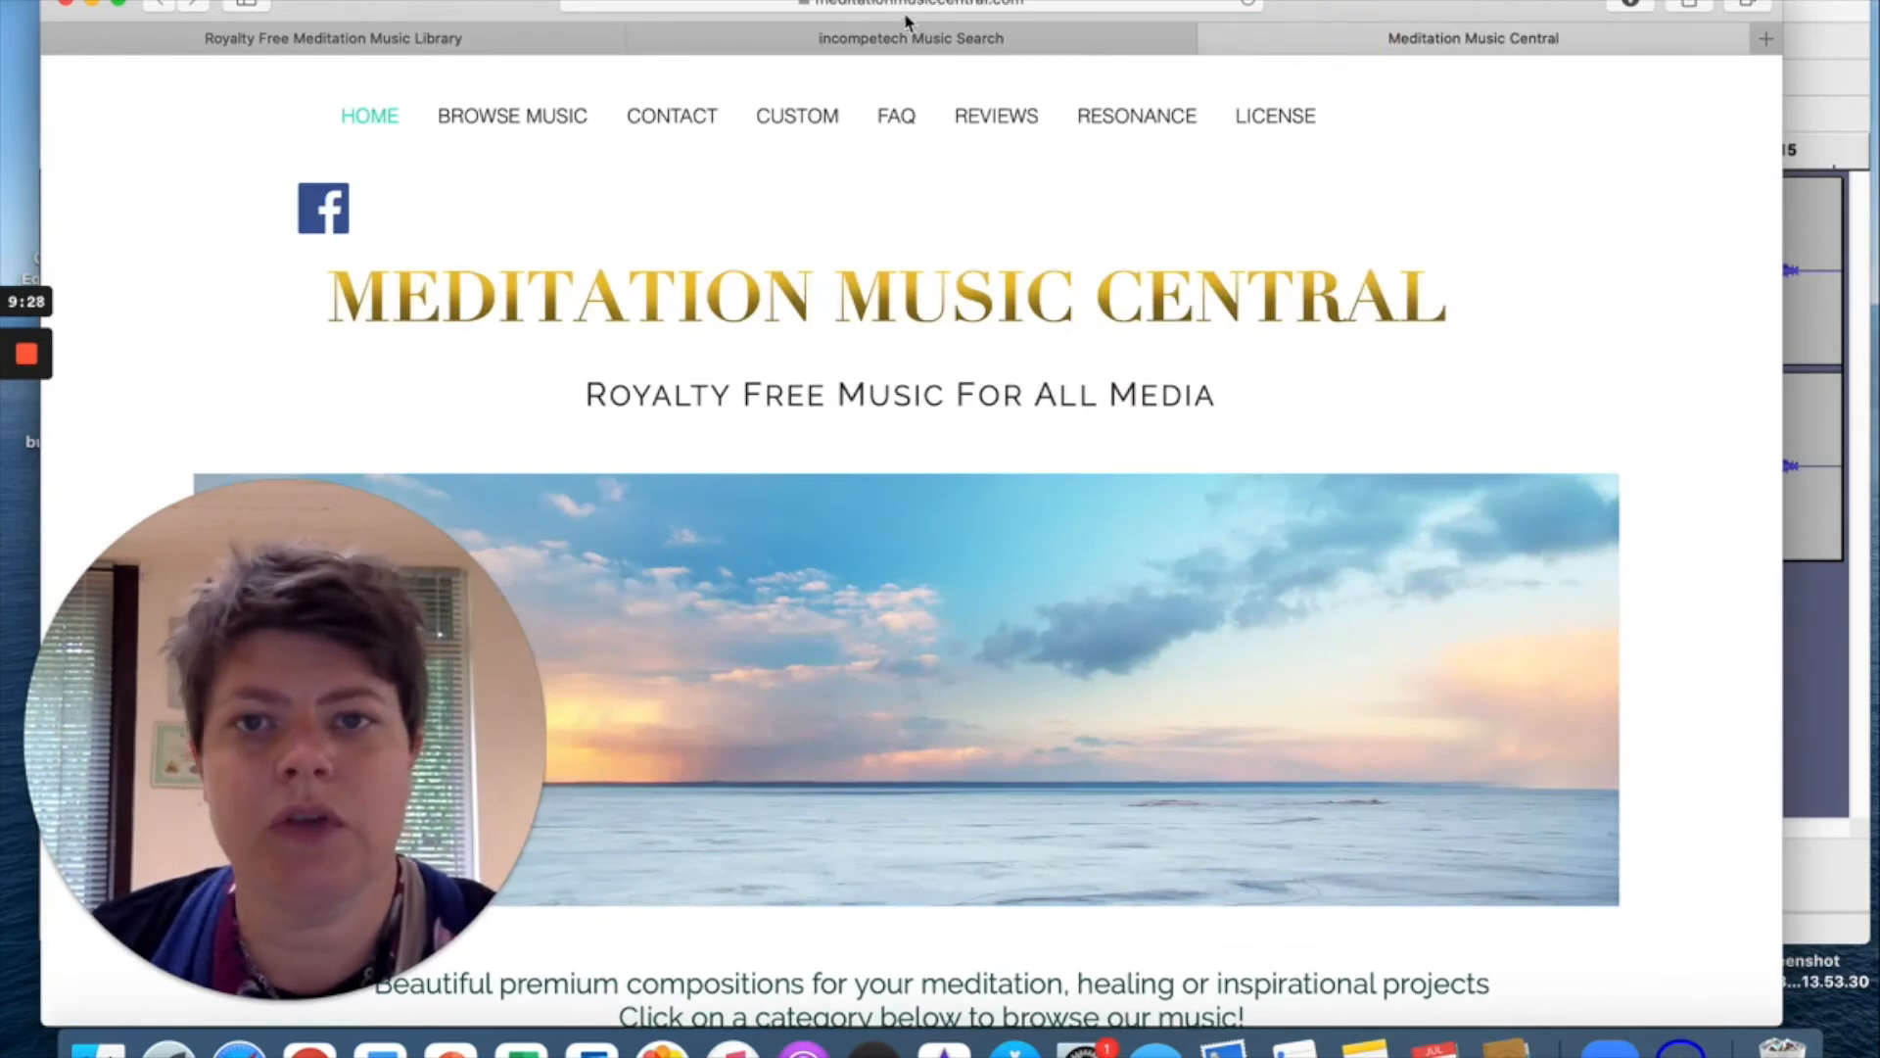
pyautogui.scroll(-5, 1041, 375)
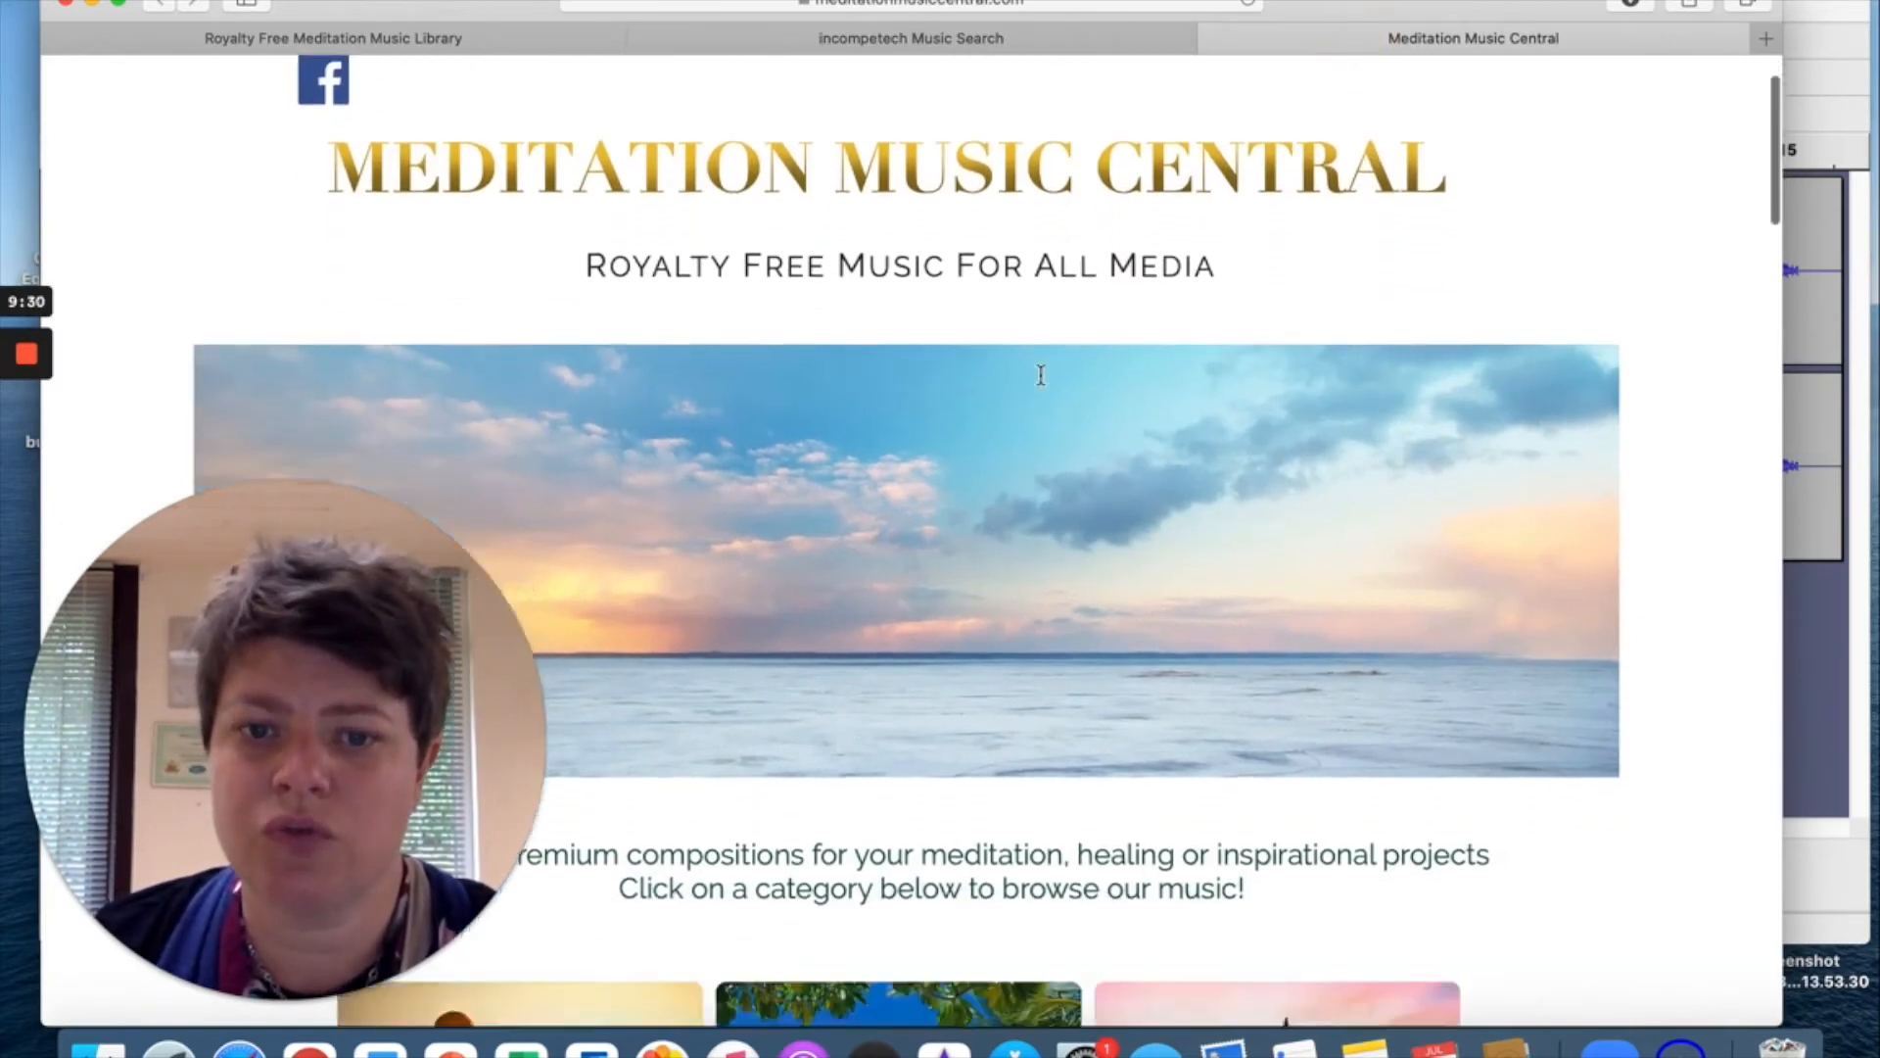
pyautogui.scroll(-5, 1041, 375)
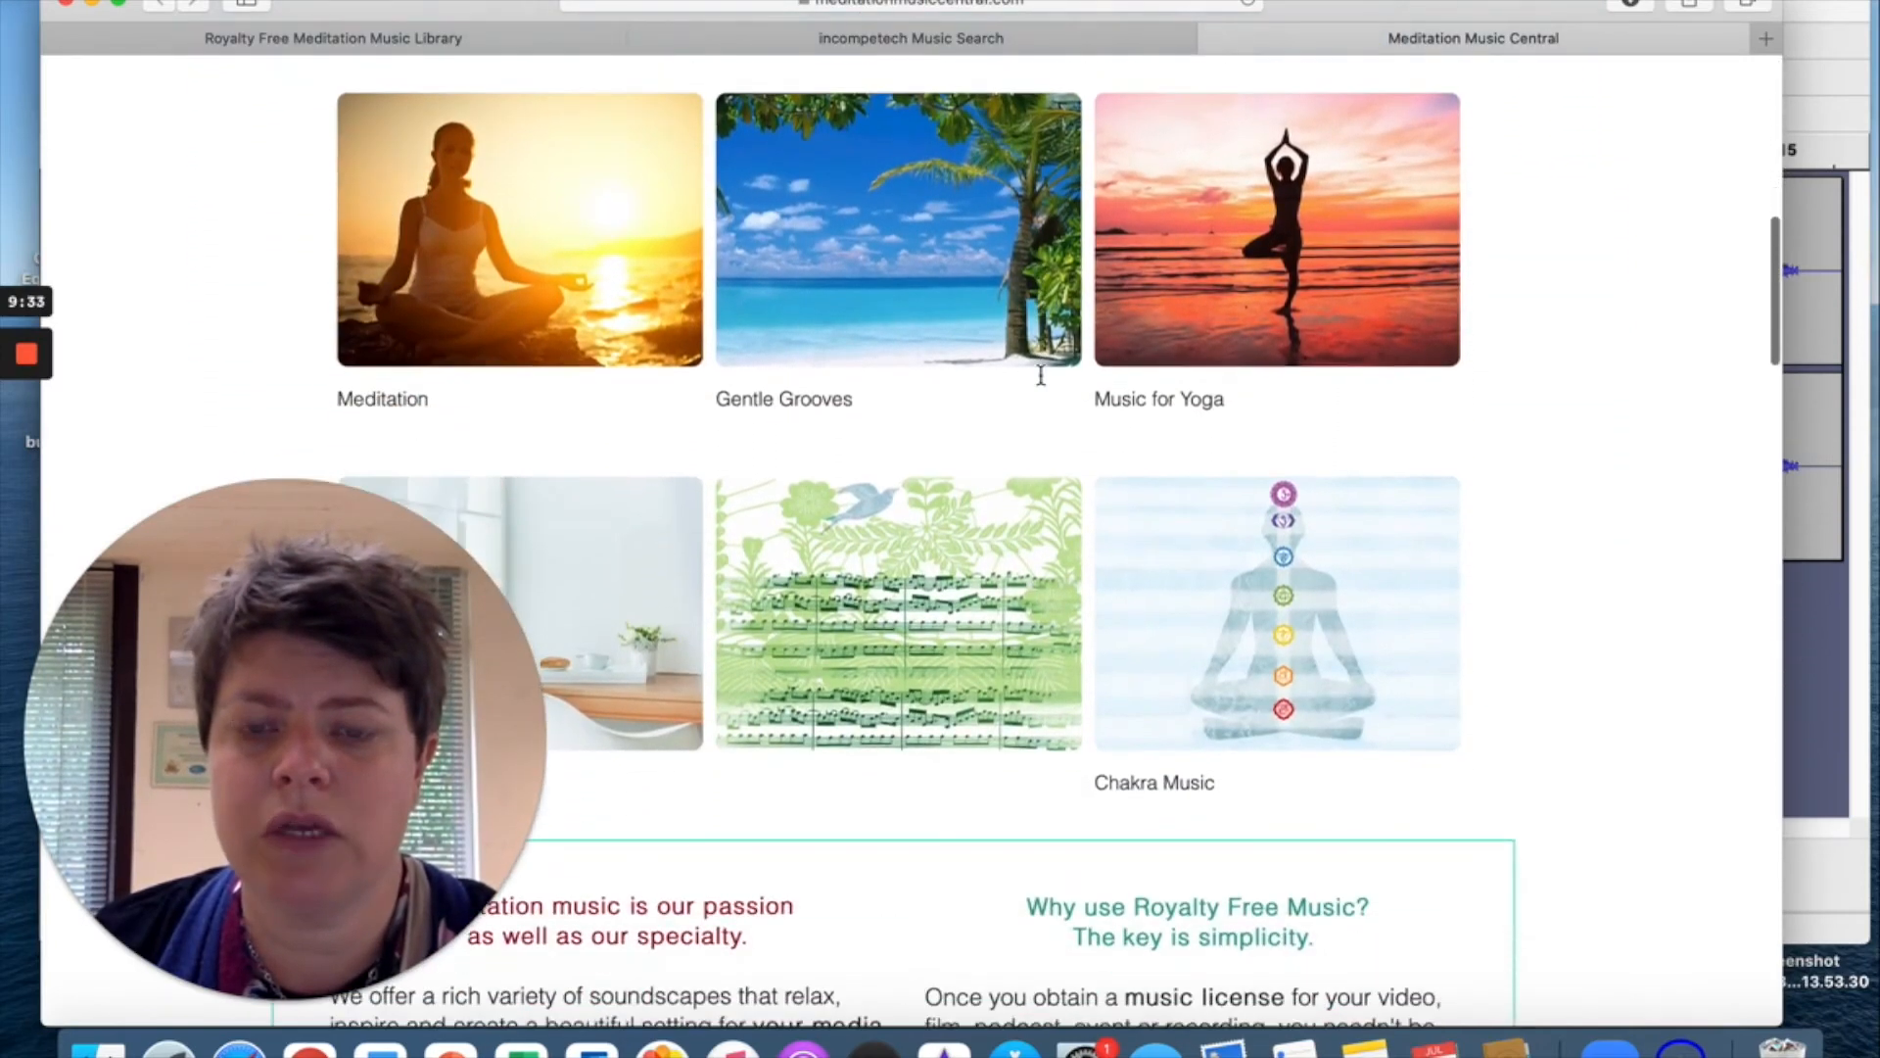
pyautogui.scroll(10, 1043, 385)
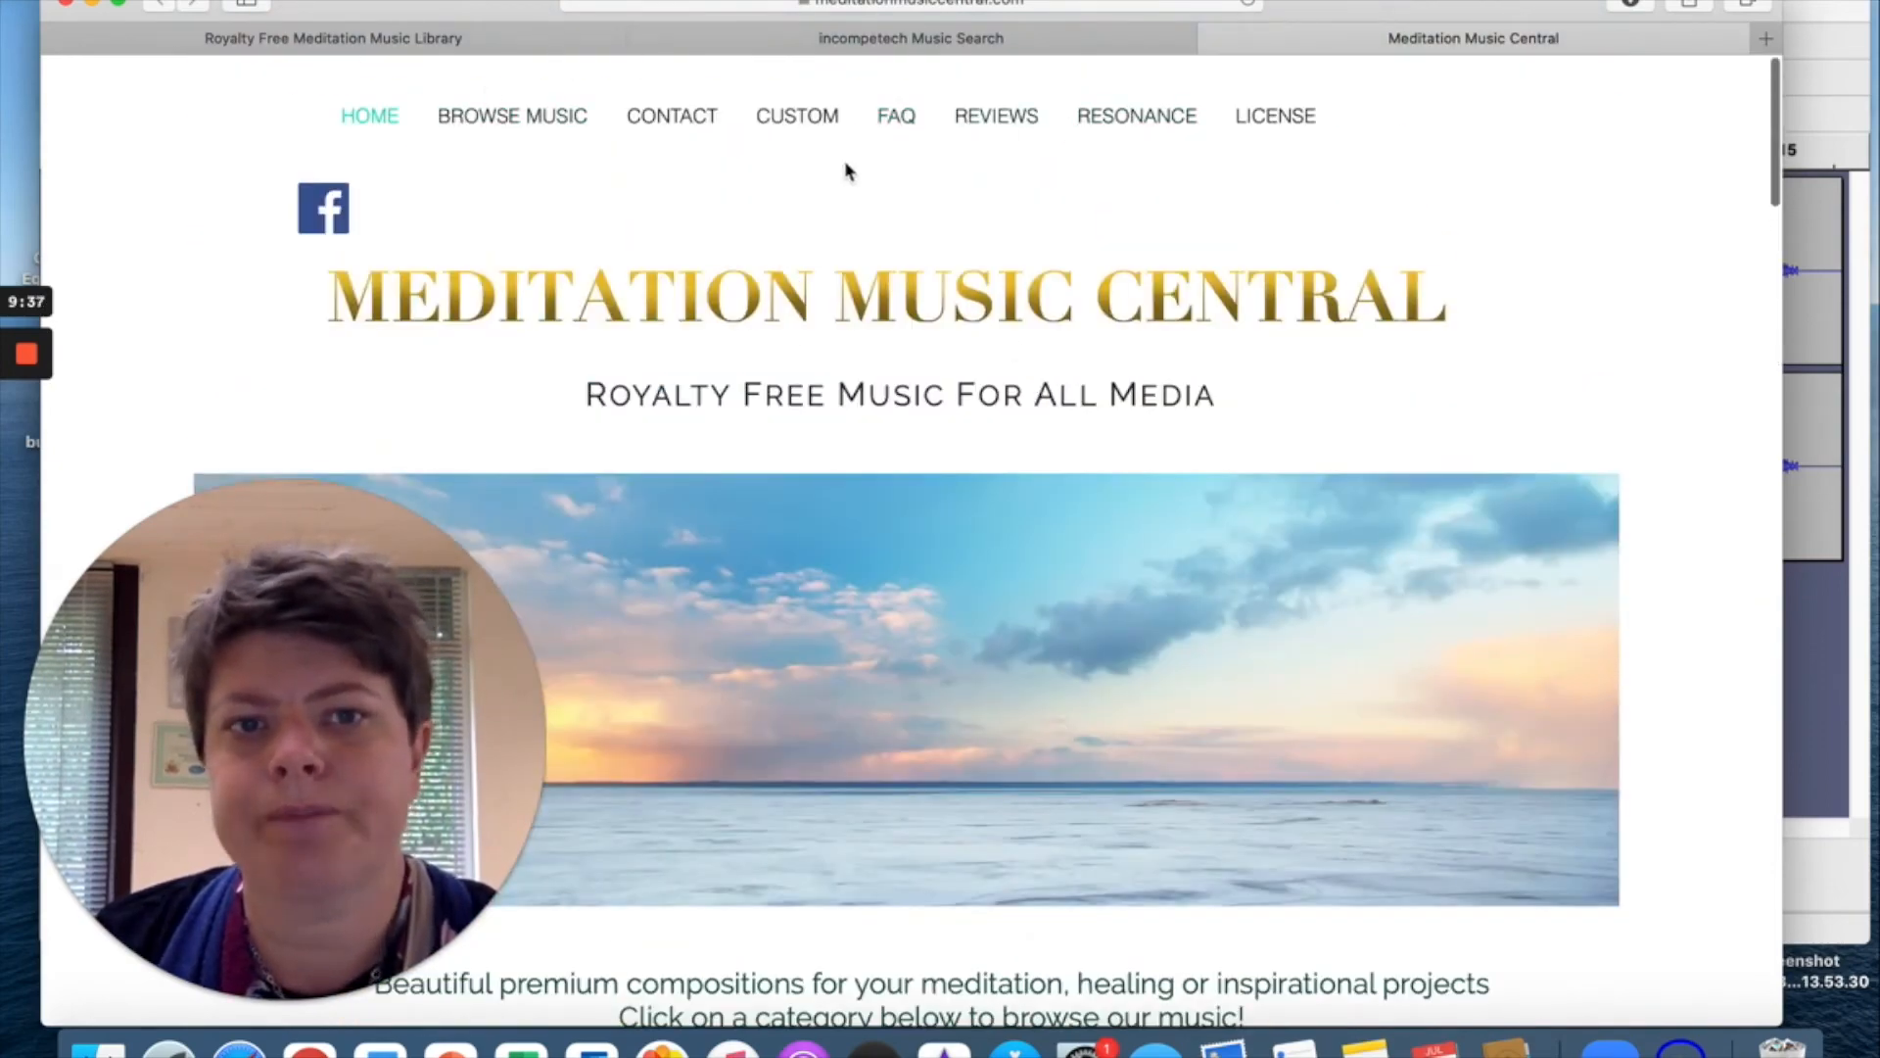
# Open Meditation Music Central's LICENSE page and read through the terms.
pyautogui.click(1268, 117)
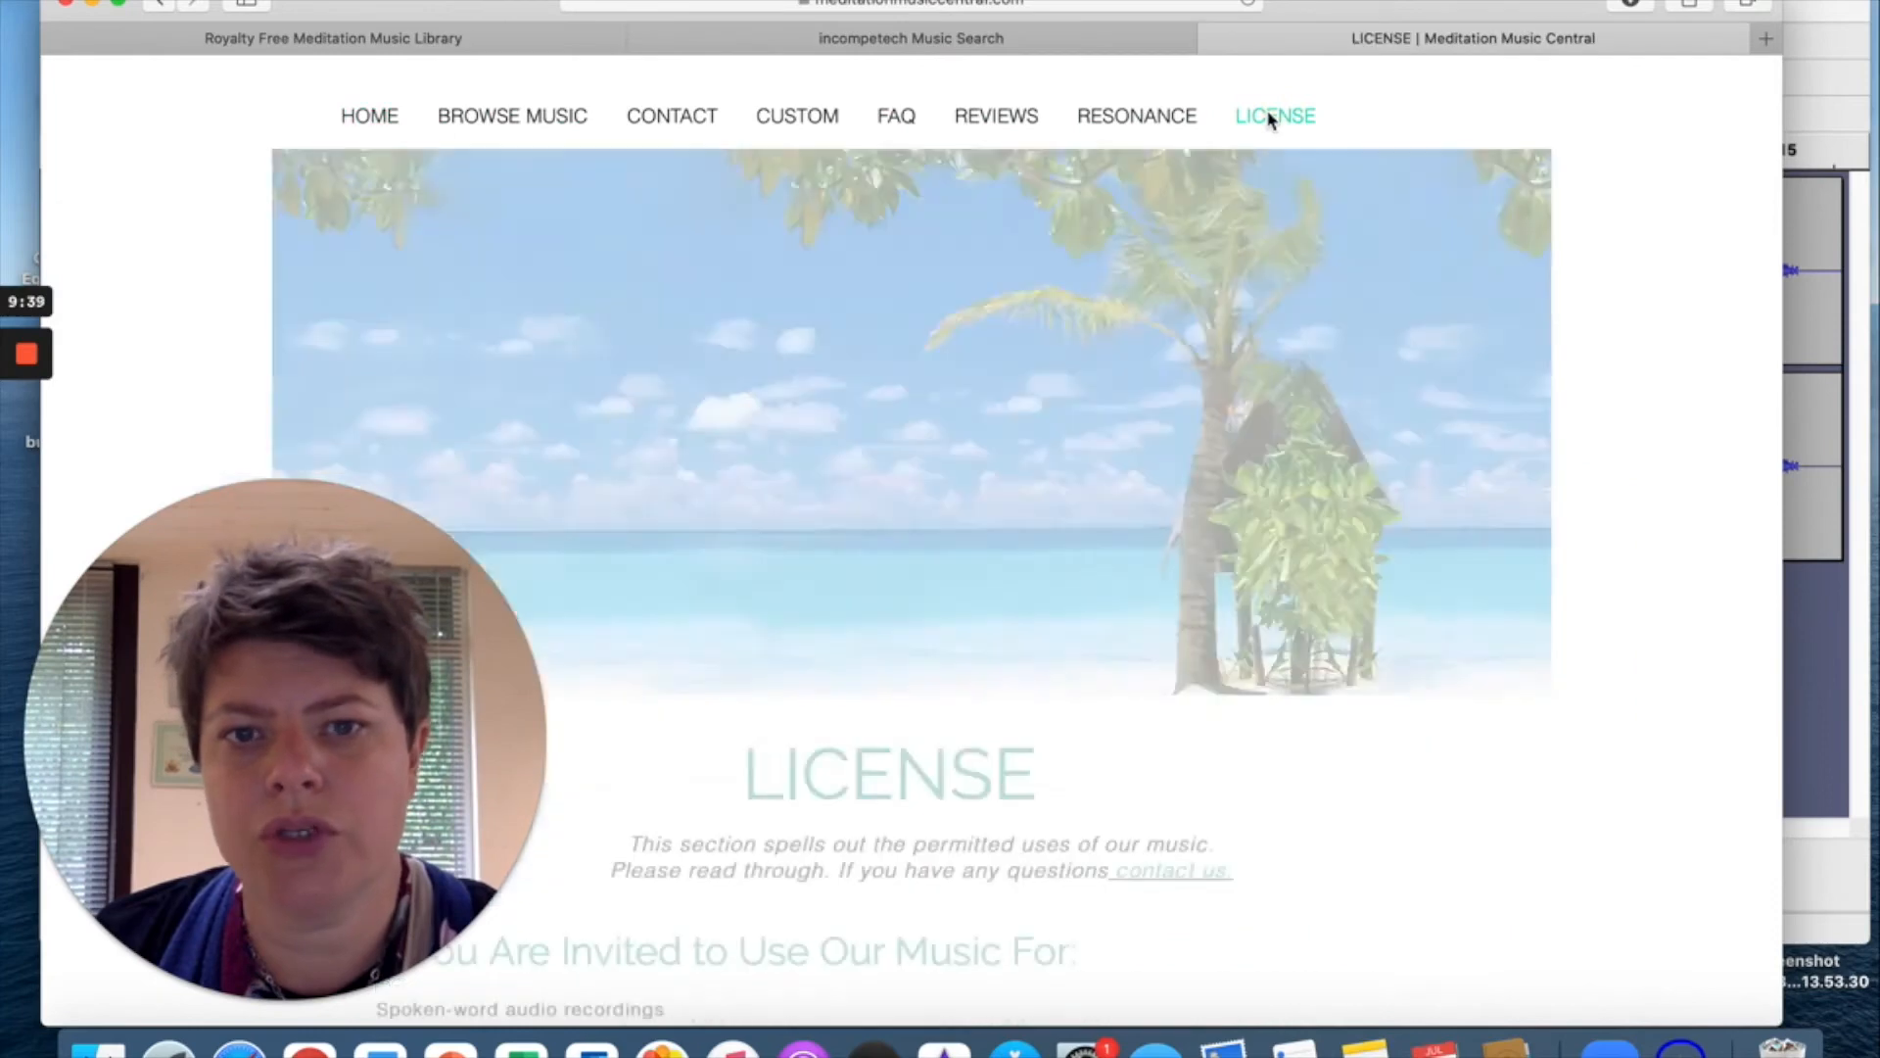
pyautogui.scroll(-8, 1185, 613)
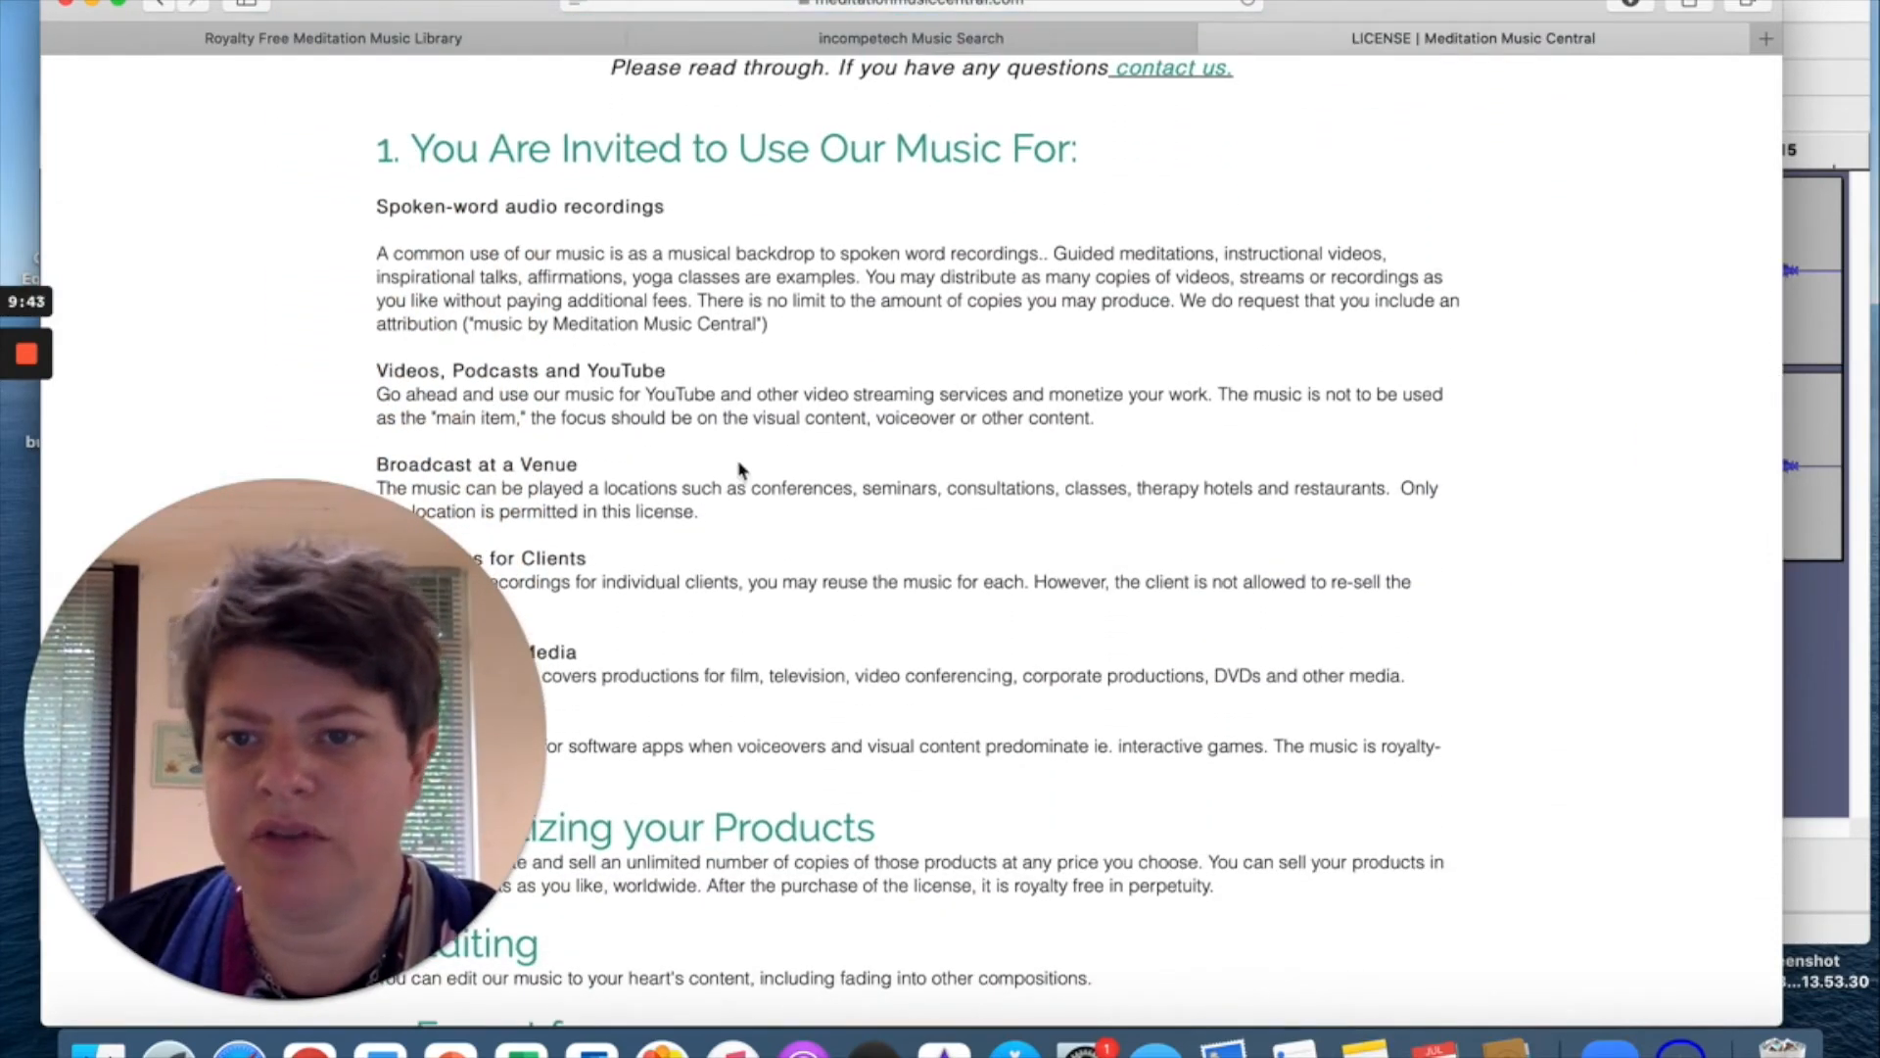
pyautogui.scroll(-4, 754, 460)
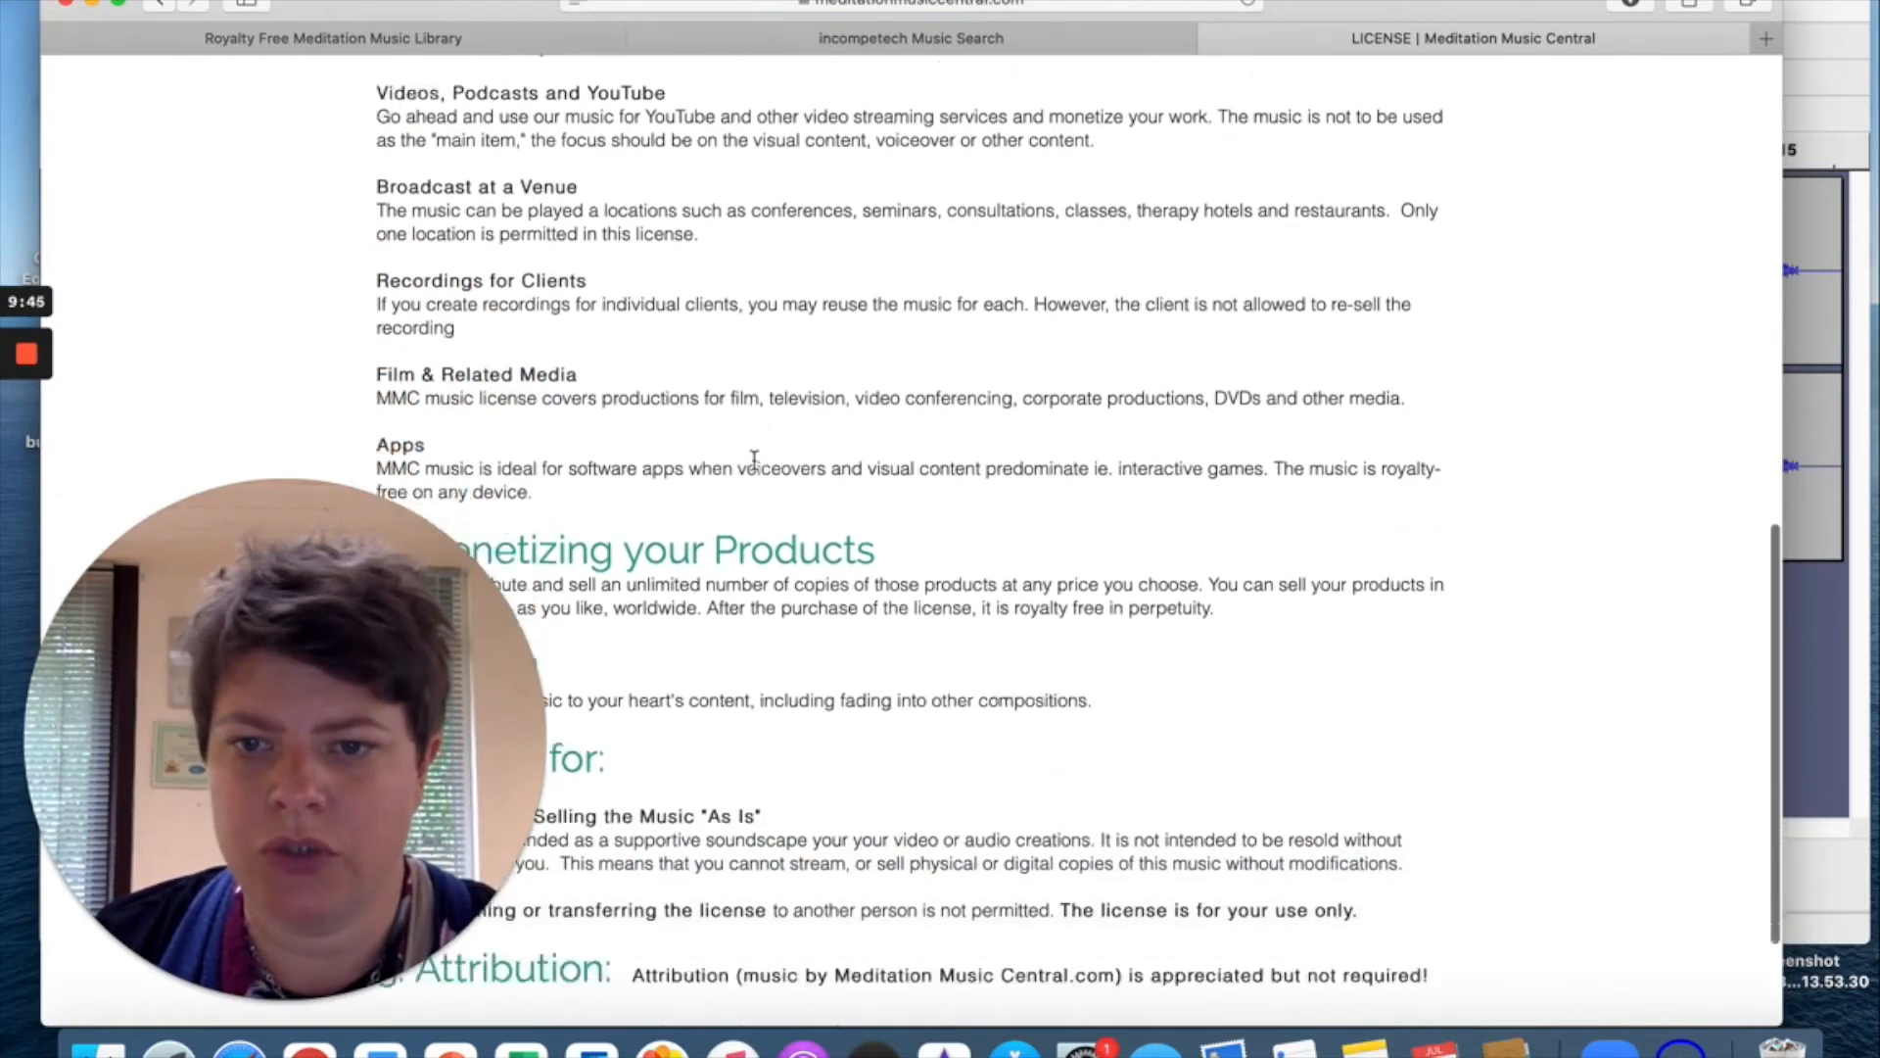
pyautogui.scroll(12, 754, 460)
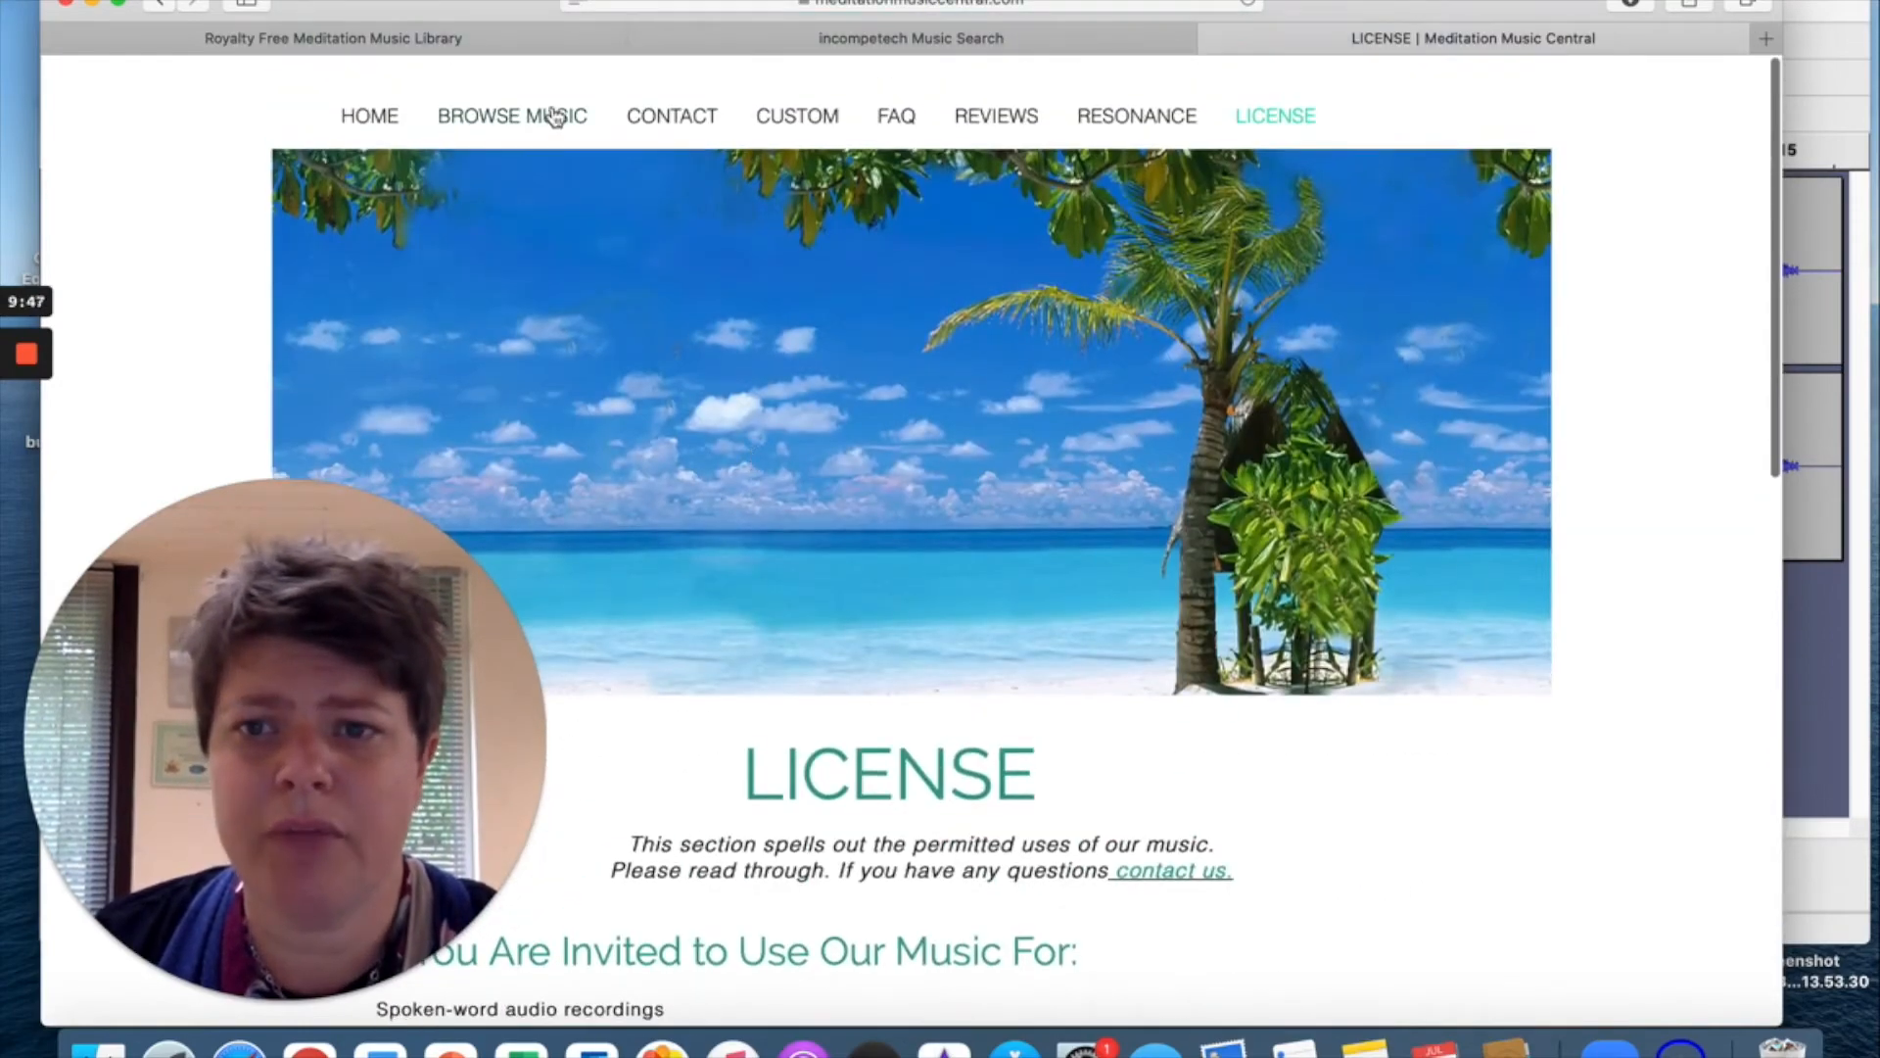
# Browse the Meditation Music category page and its sound samples.
pyautogui.moveTo(565, 121)
pyautogui.click(489, 162)
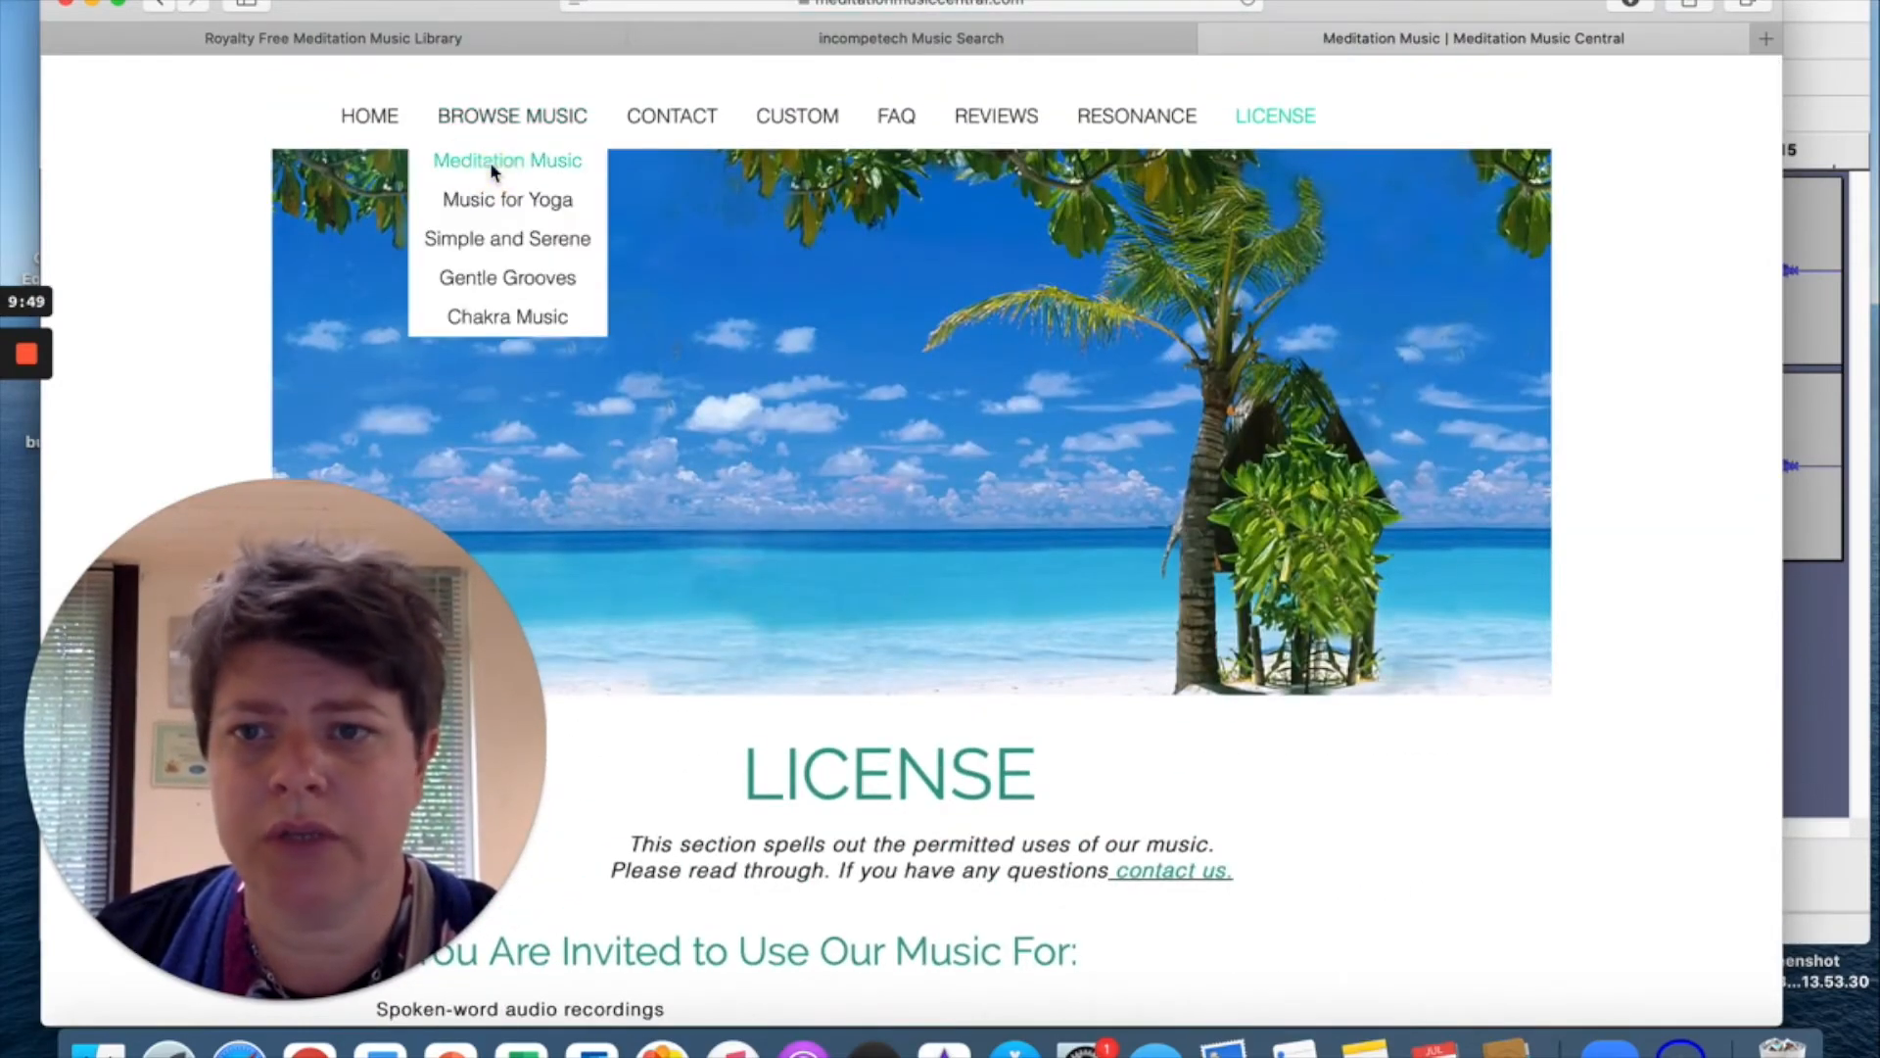
pyautogui.scroll(-6, 911, 426)
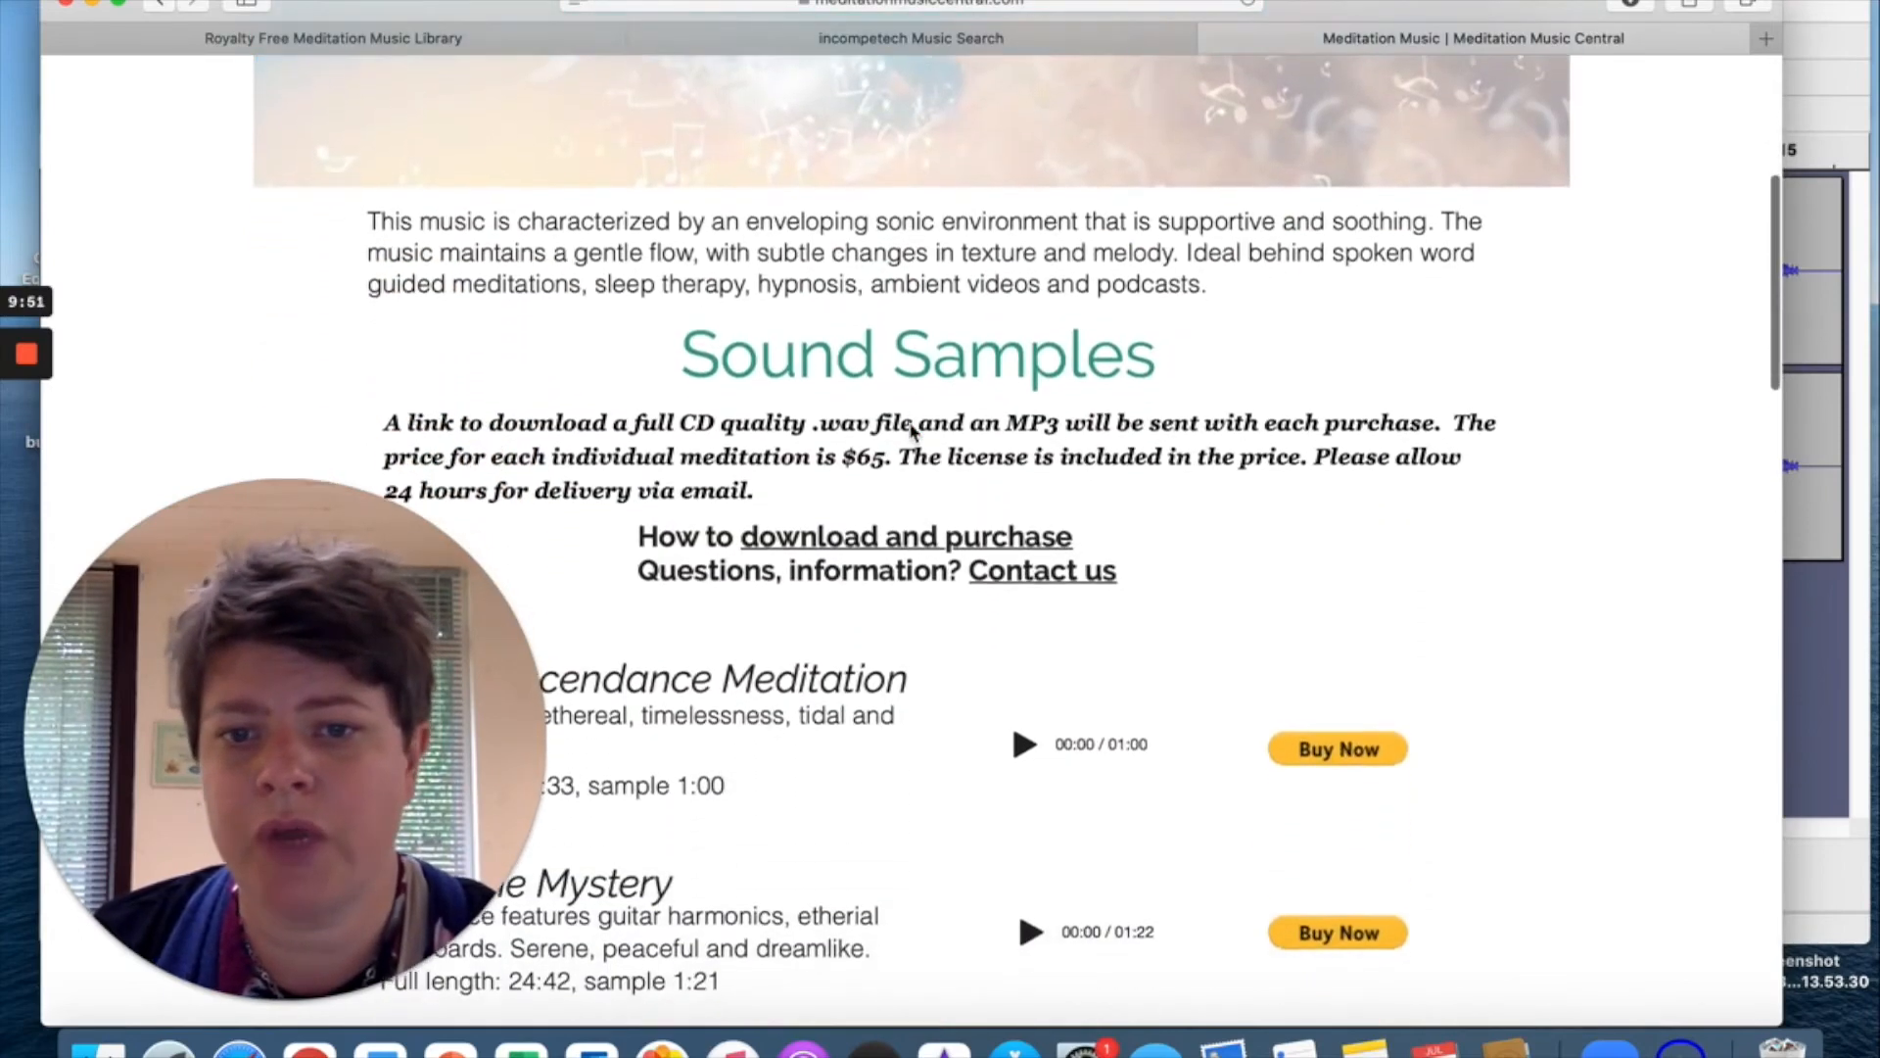
pyautogui.scroll(-2, 911, 431)
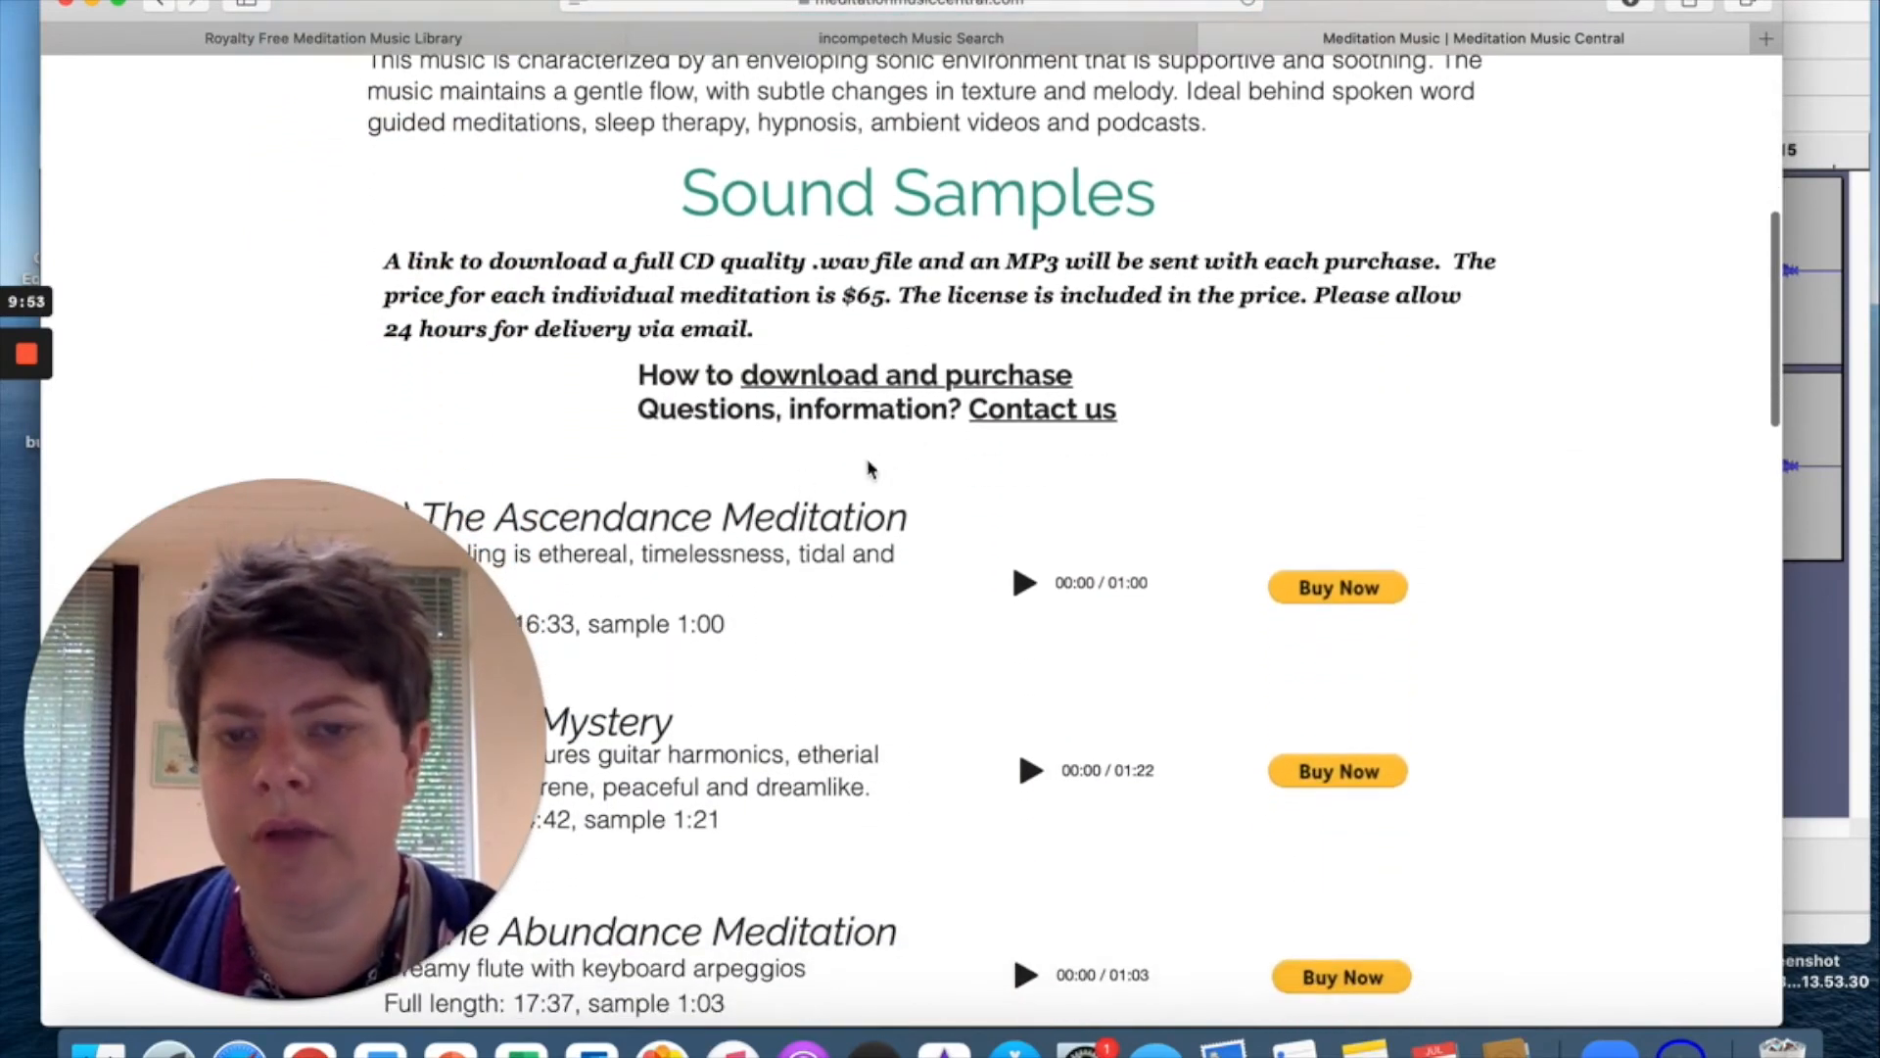
# View the how to download and purchase page, close it, and minimise Safari.
pyautogui.click(819, 378)
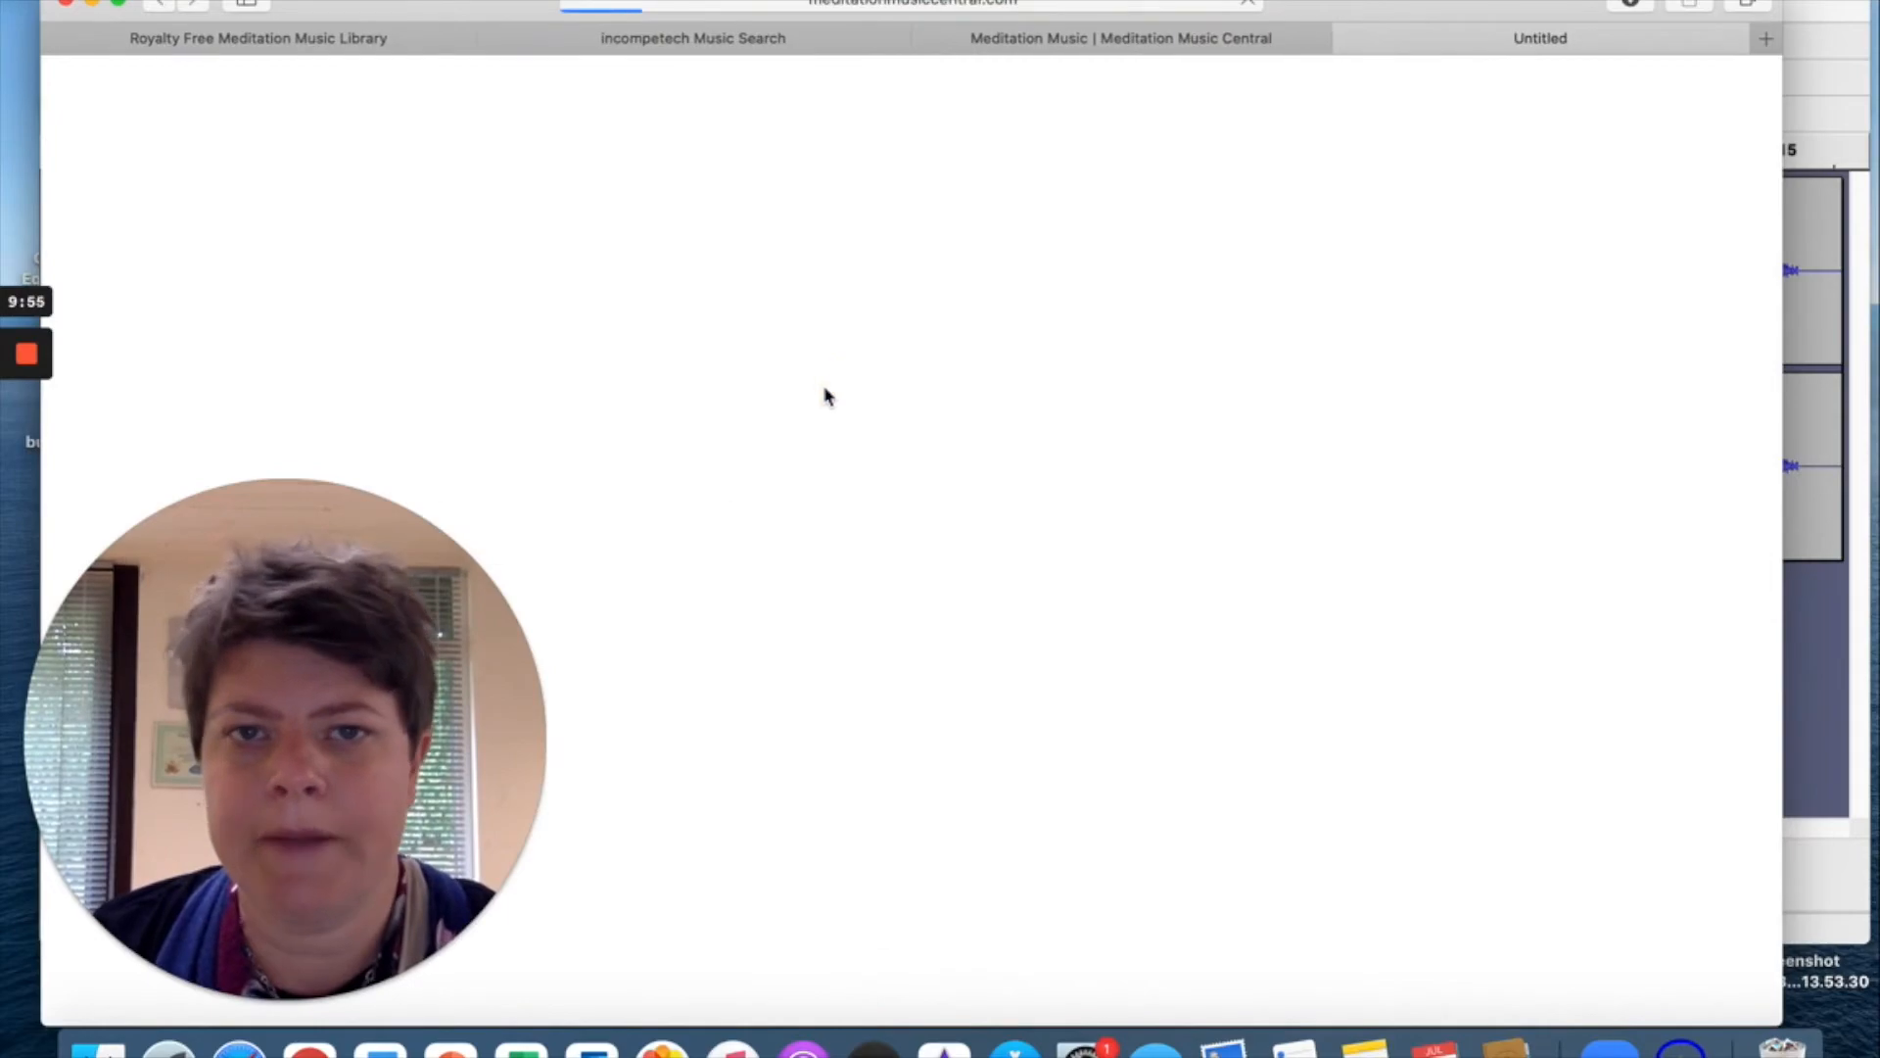
pyautogui.scroll(-5, 864, 533)
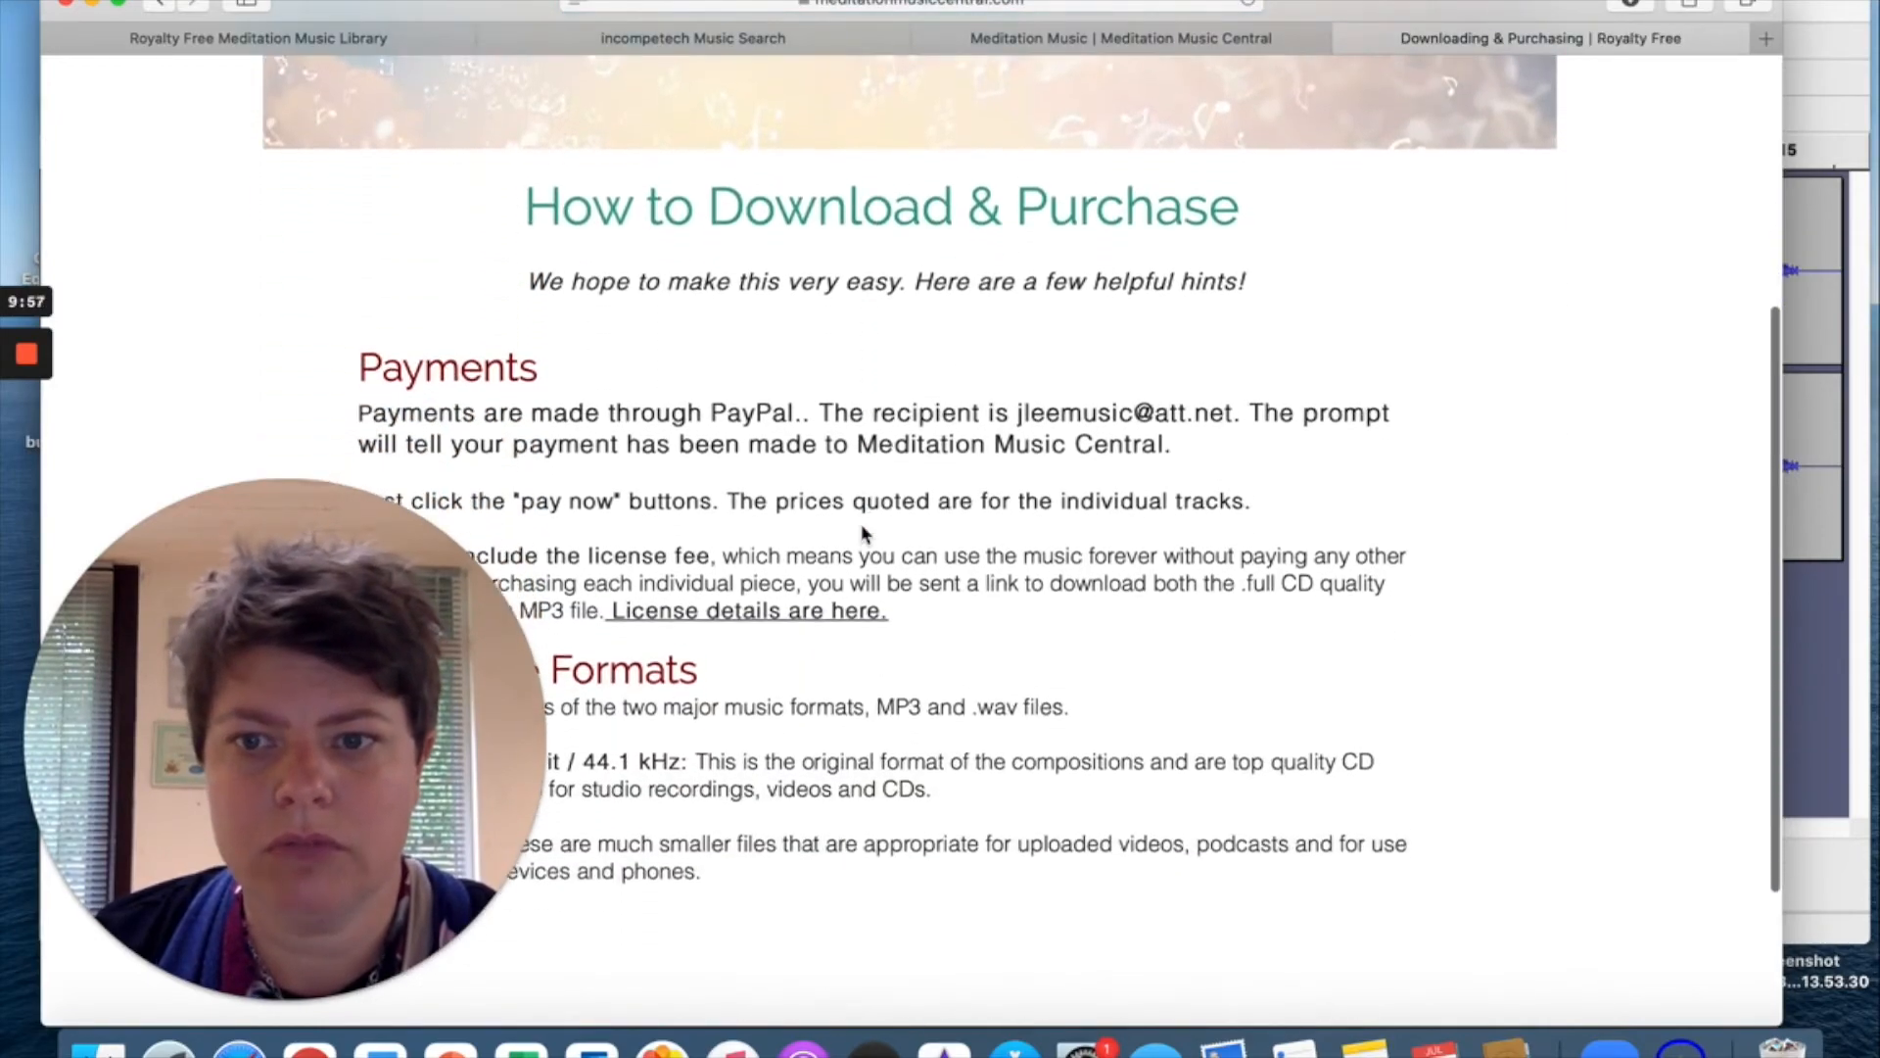
pyautogui.click(1348, 38)
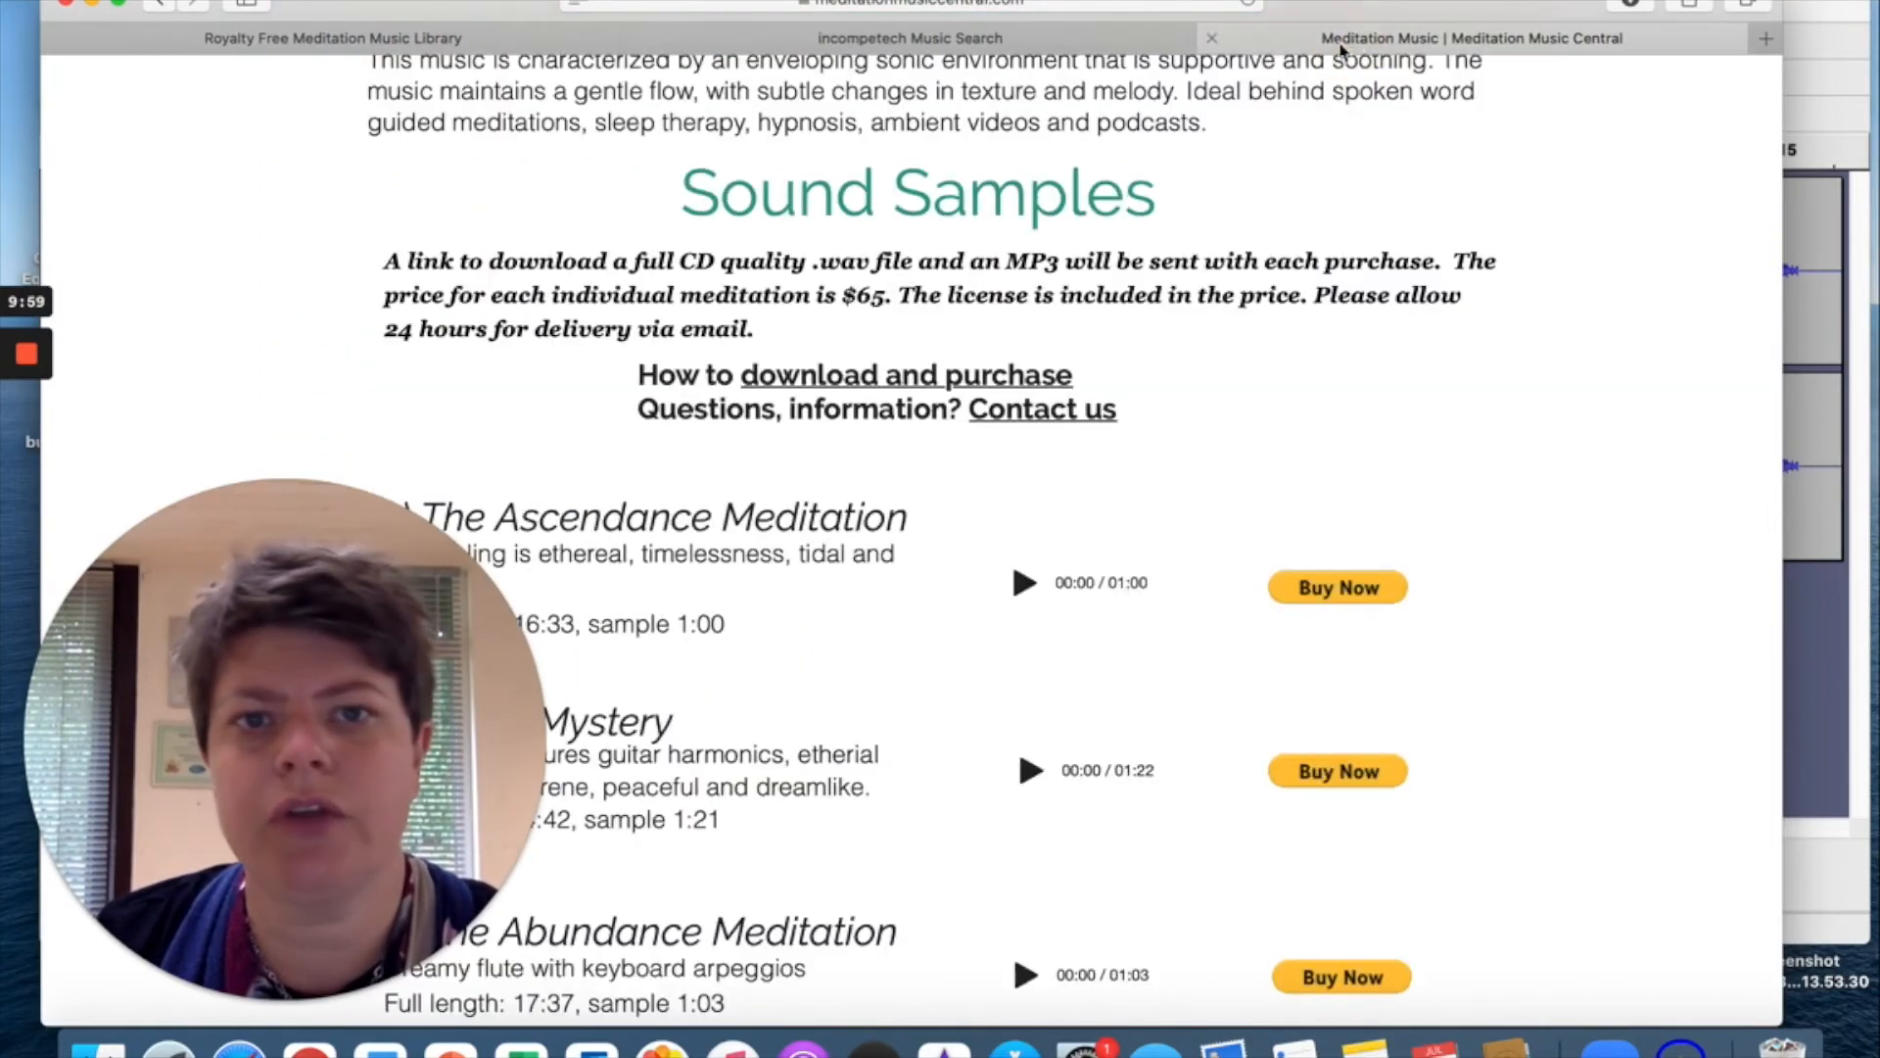
pyautogui.scroll(8, 1115, 468)
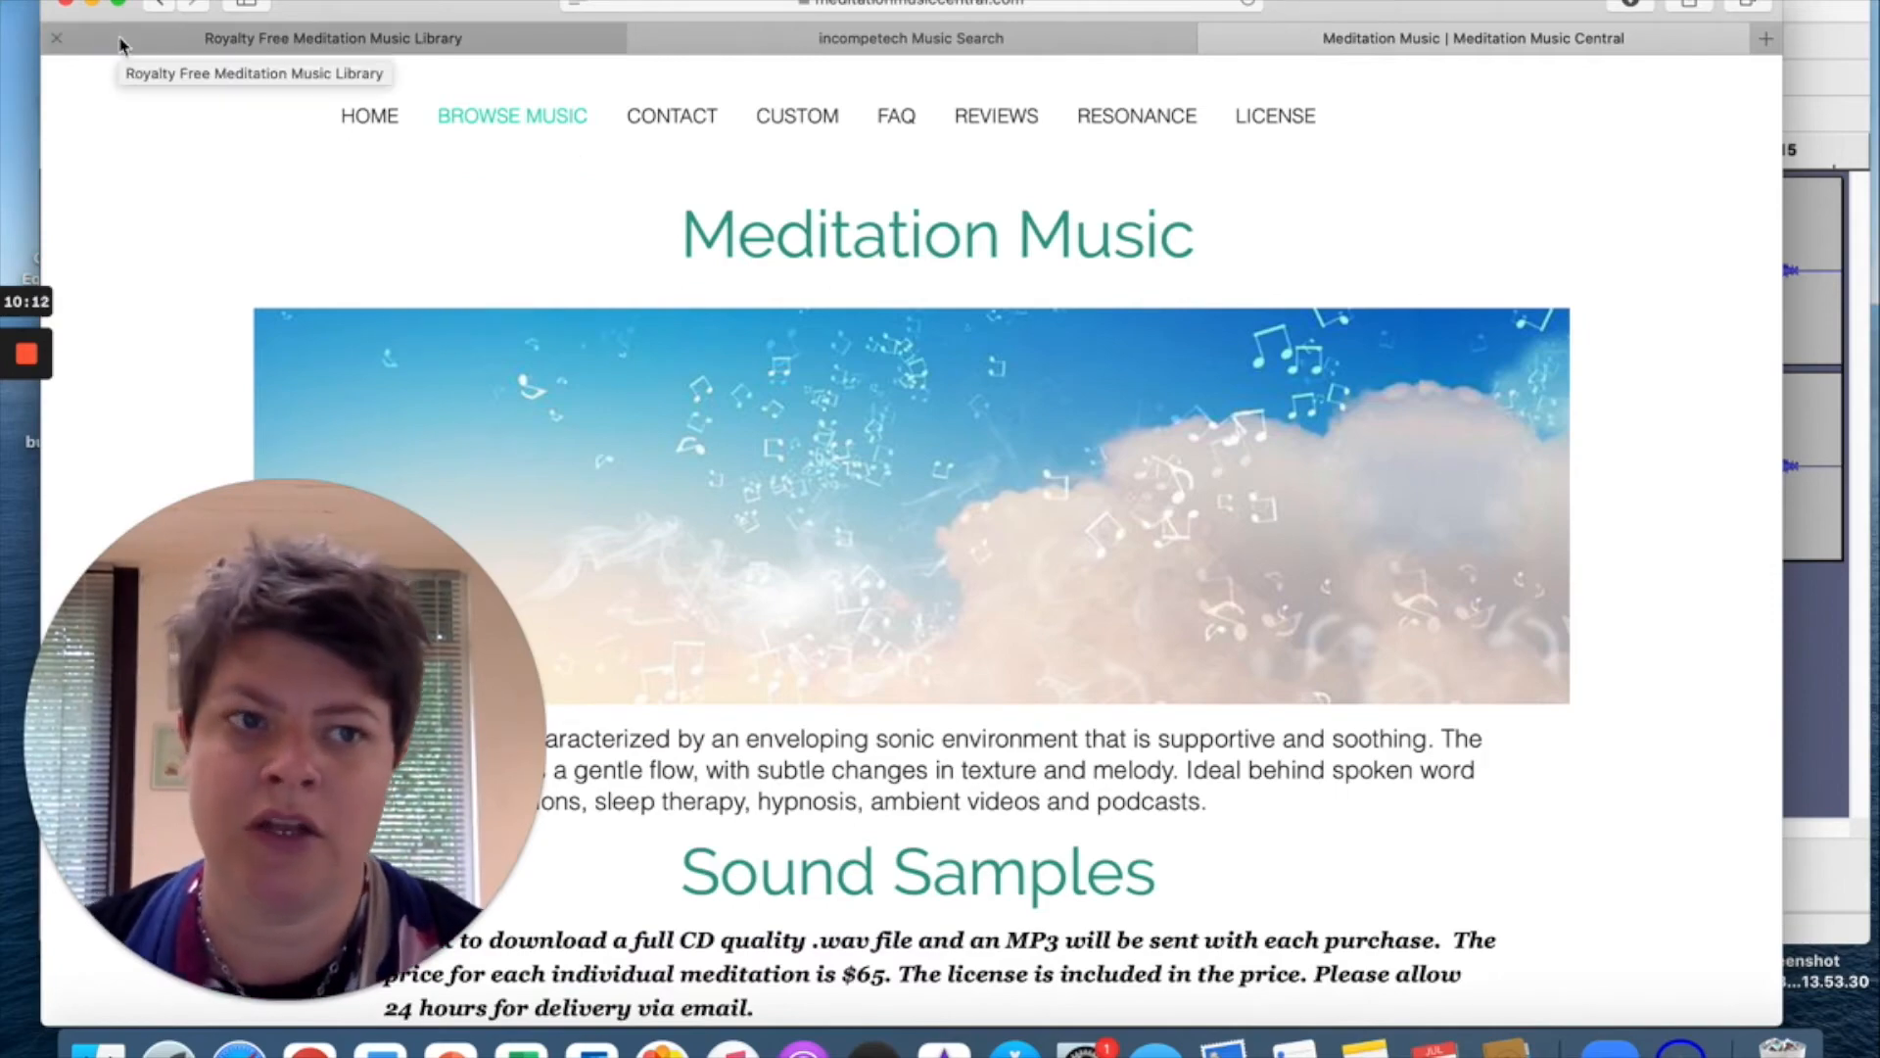
pyautogui.click(92, 3)
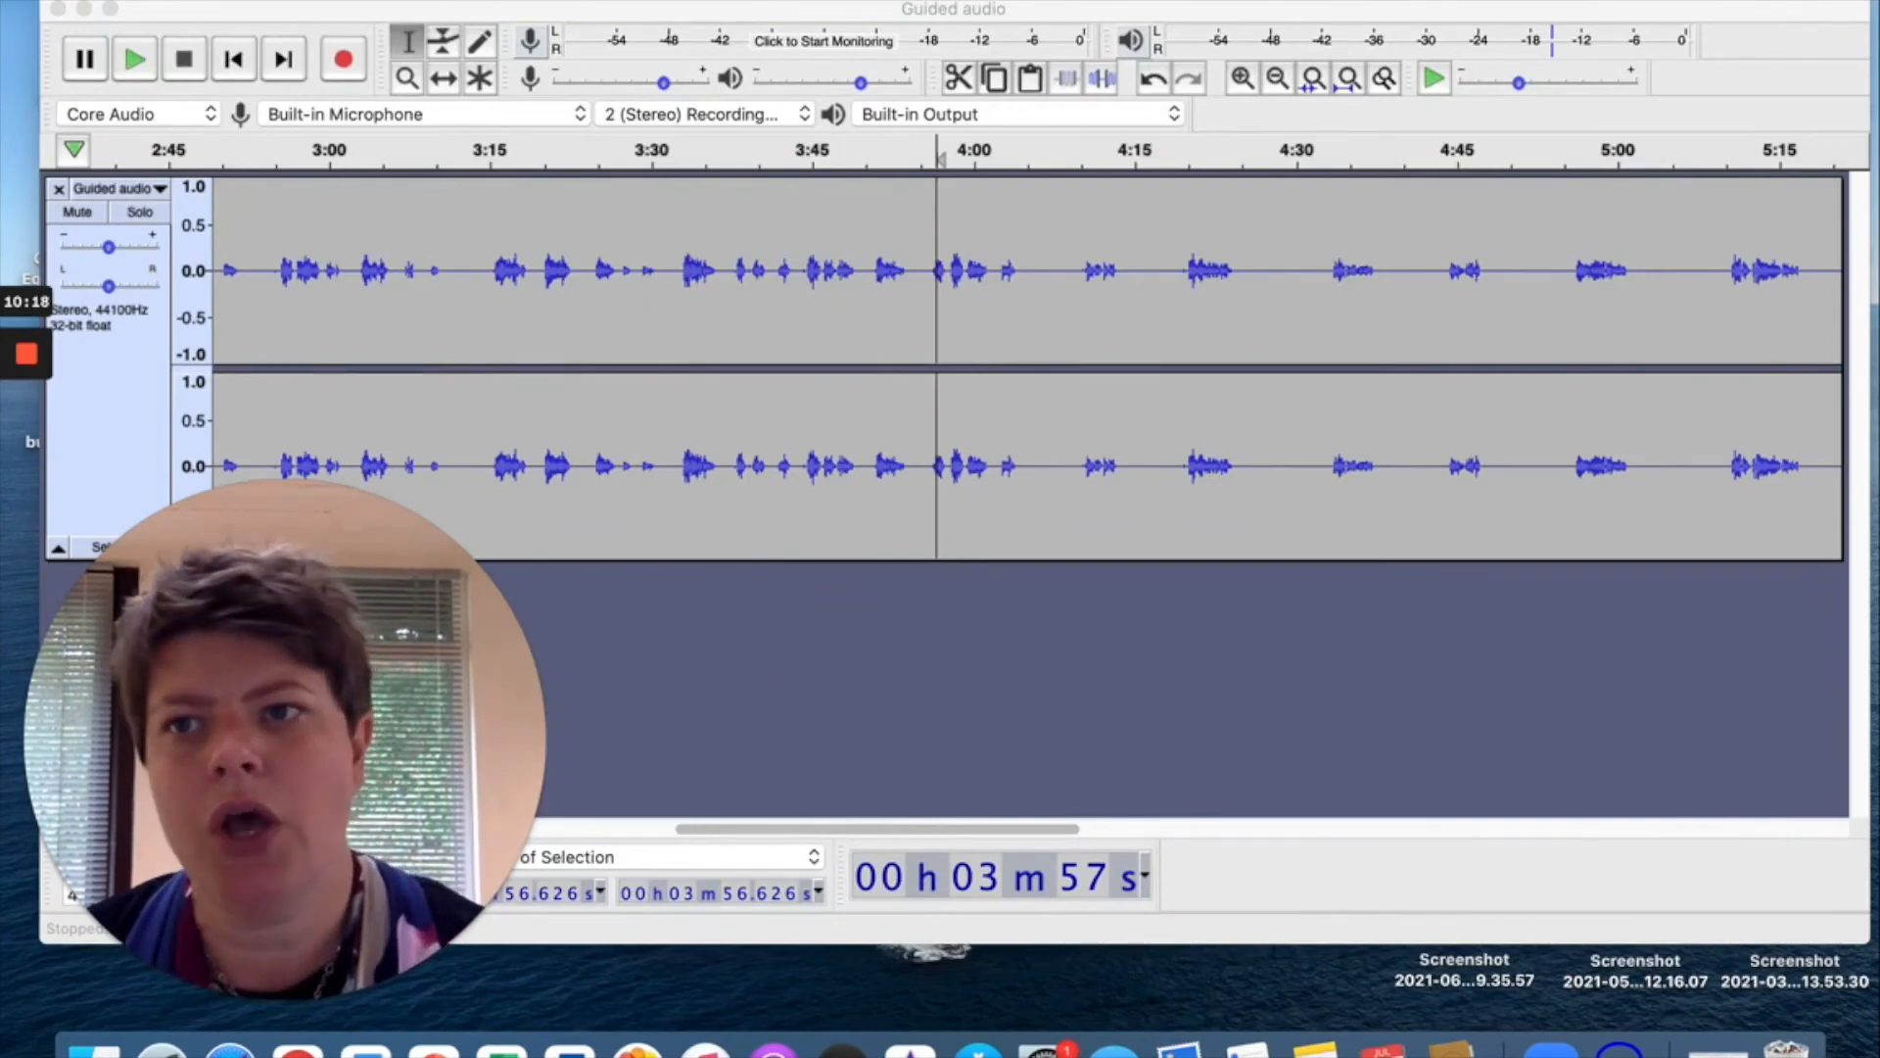
# Start an audio import into the Guided audio project with File > Import > Audio.
pyautogui.click(159, 1)
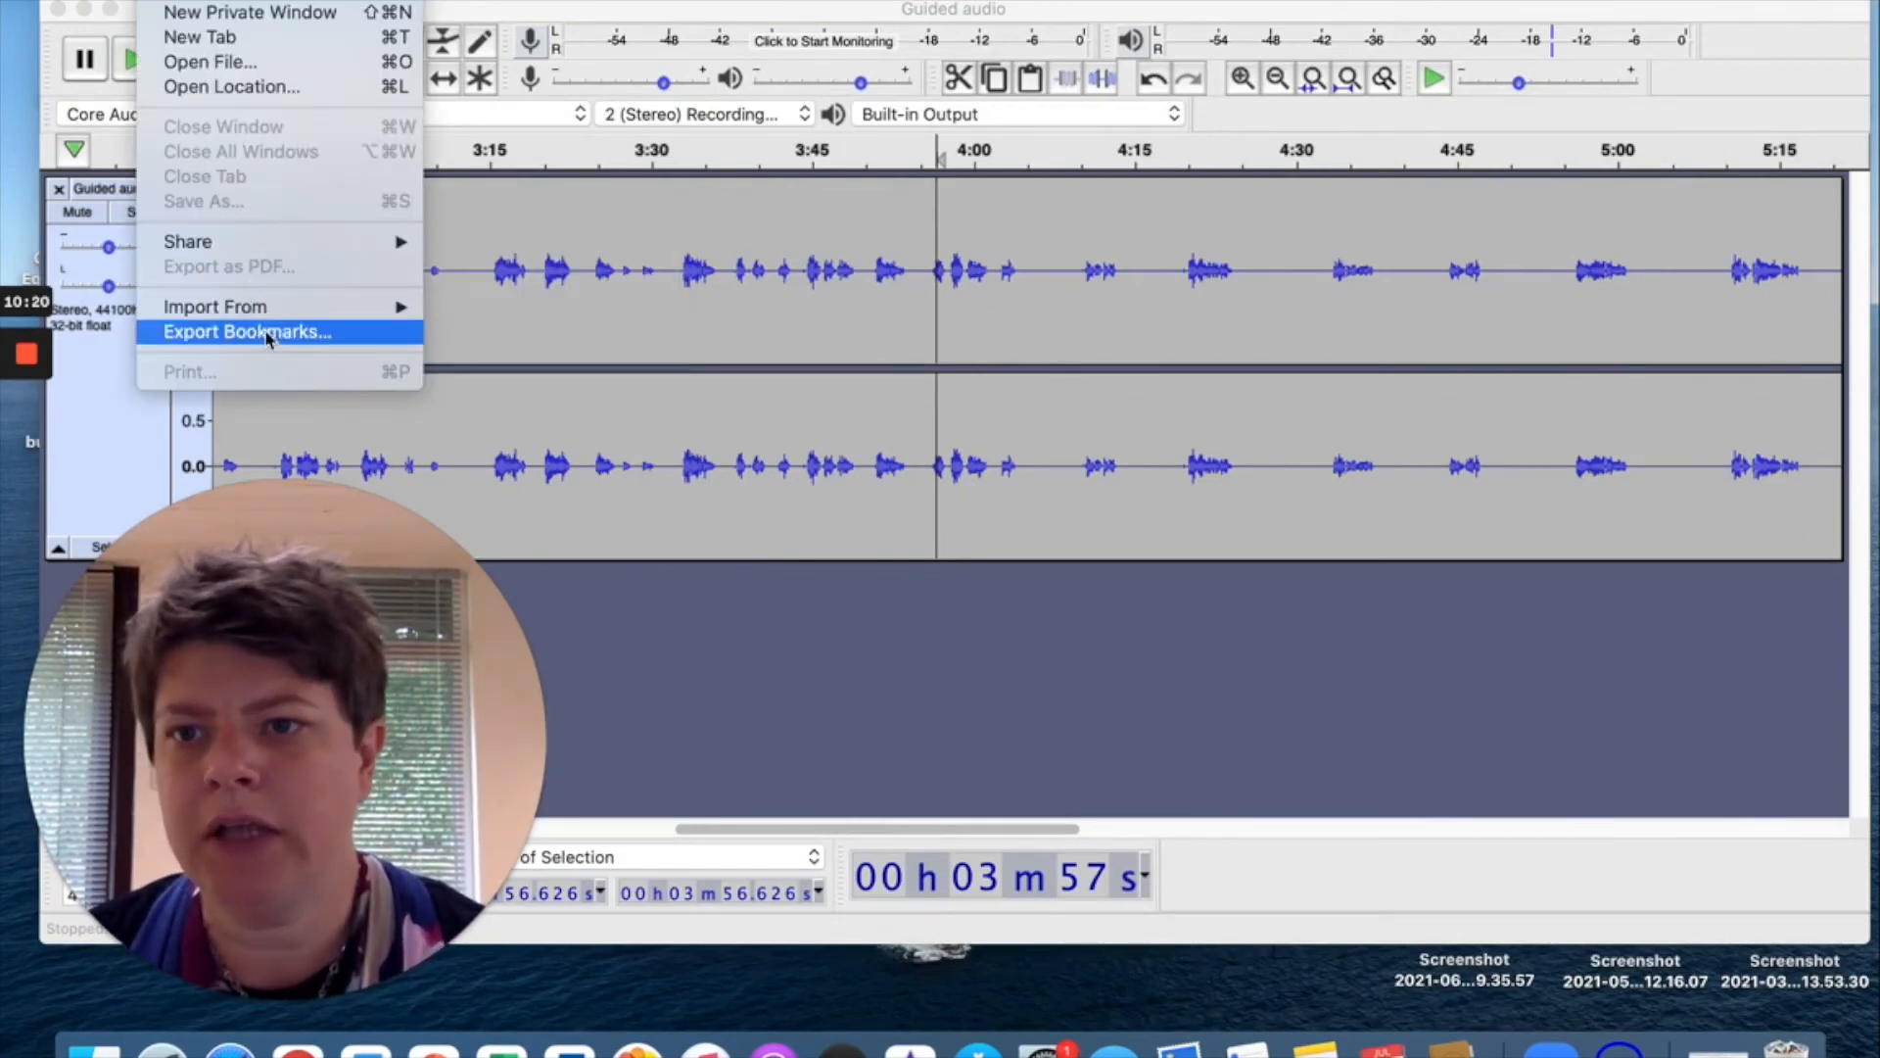
pyautogui.moveTo(271, 316)
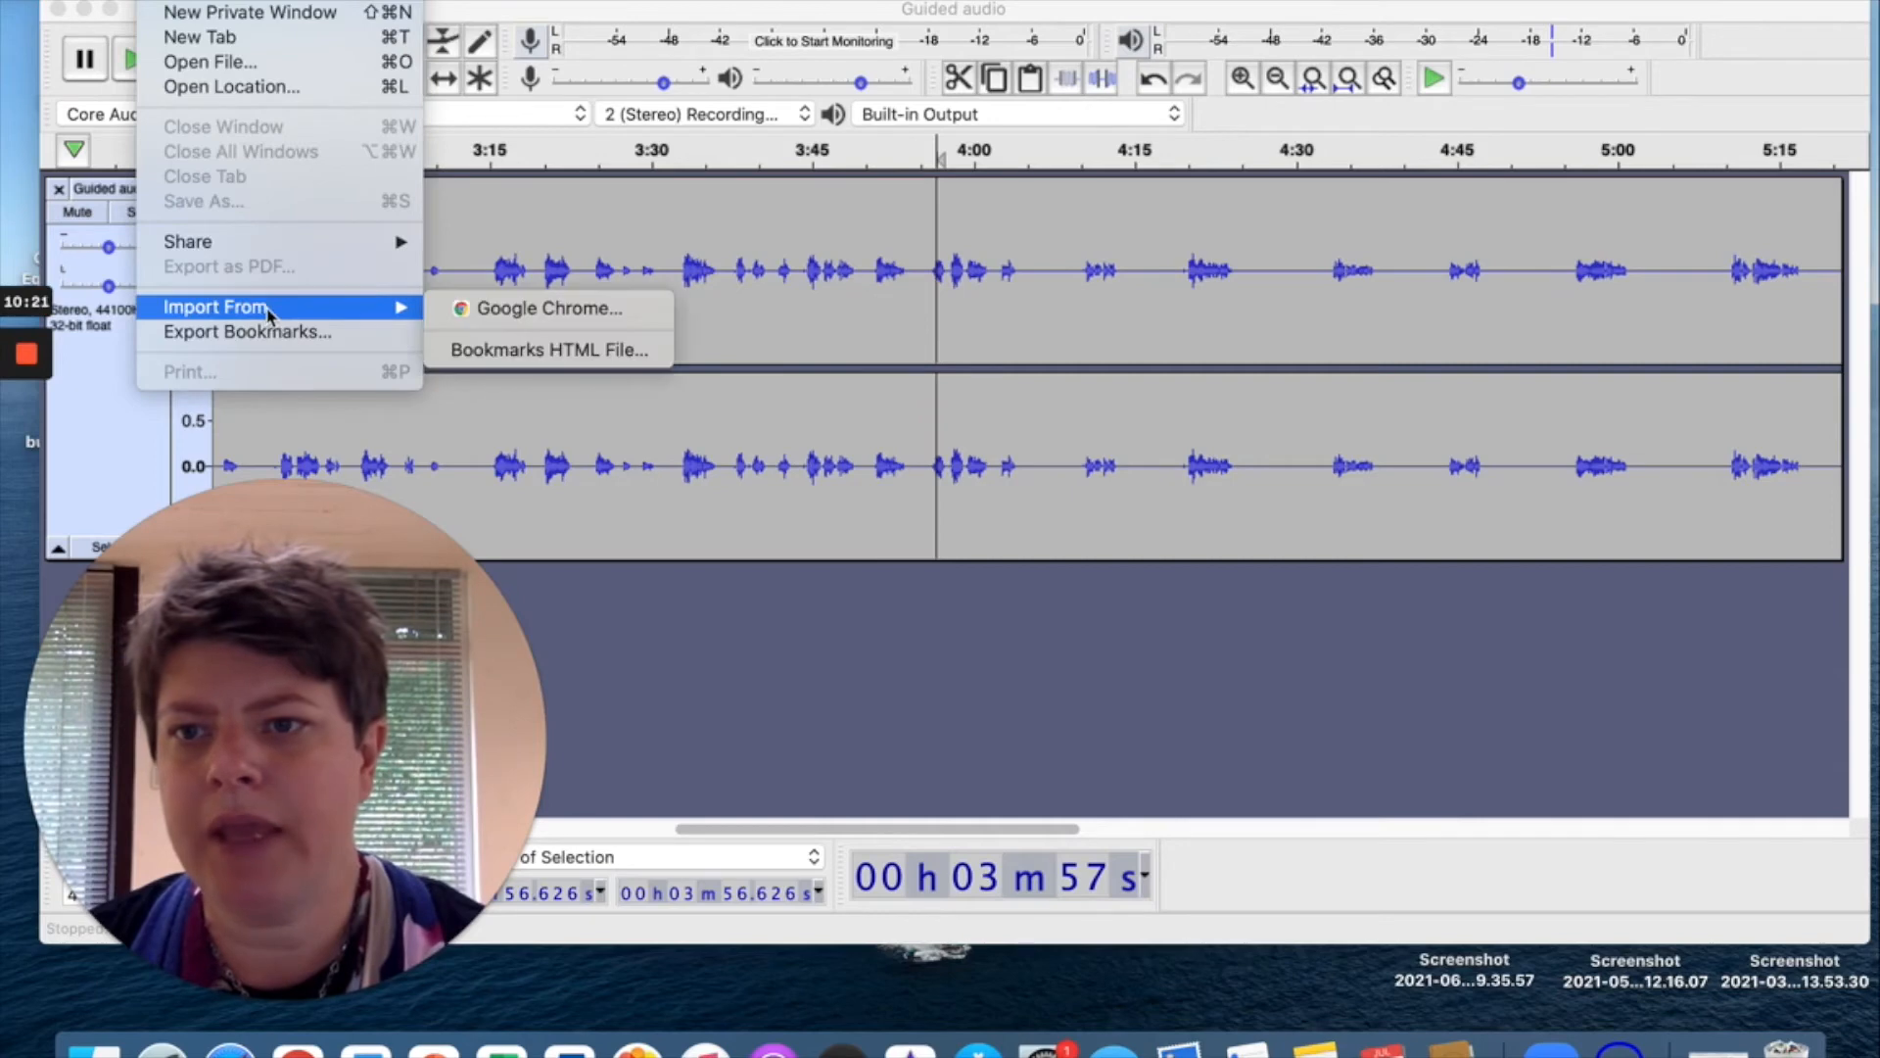
pyautogui.click(654, 392)
pyautogui.click(182, 2)
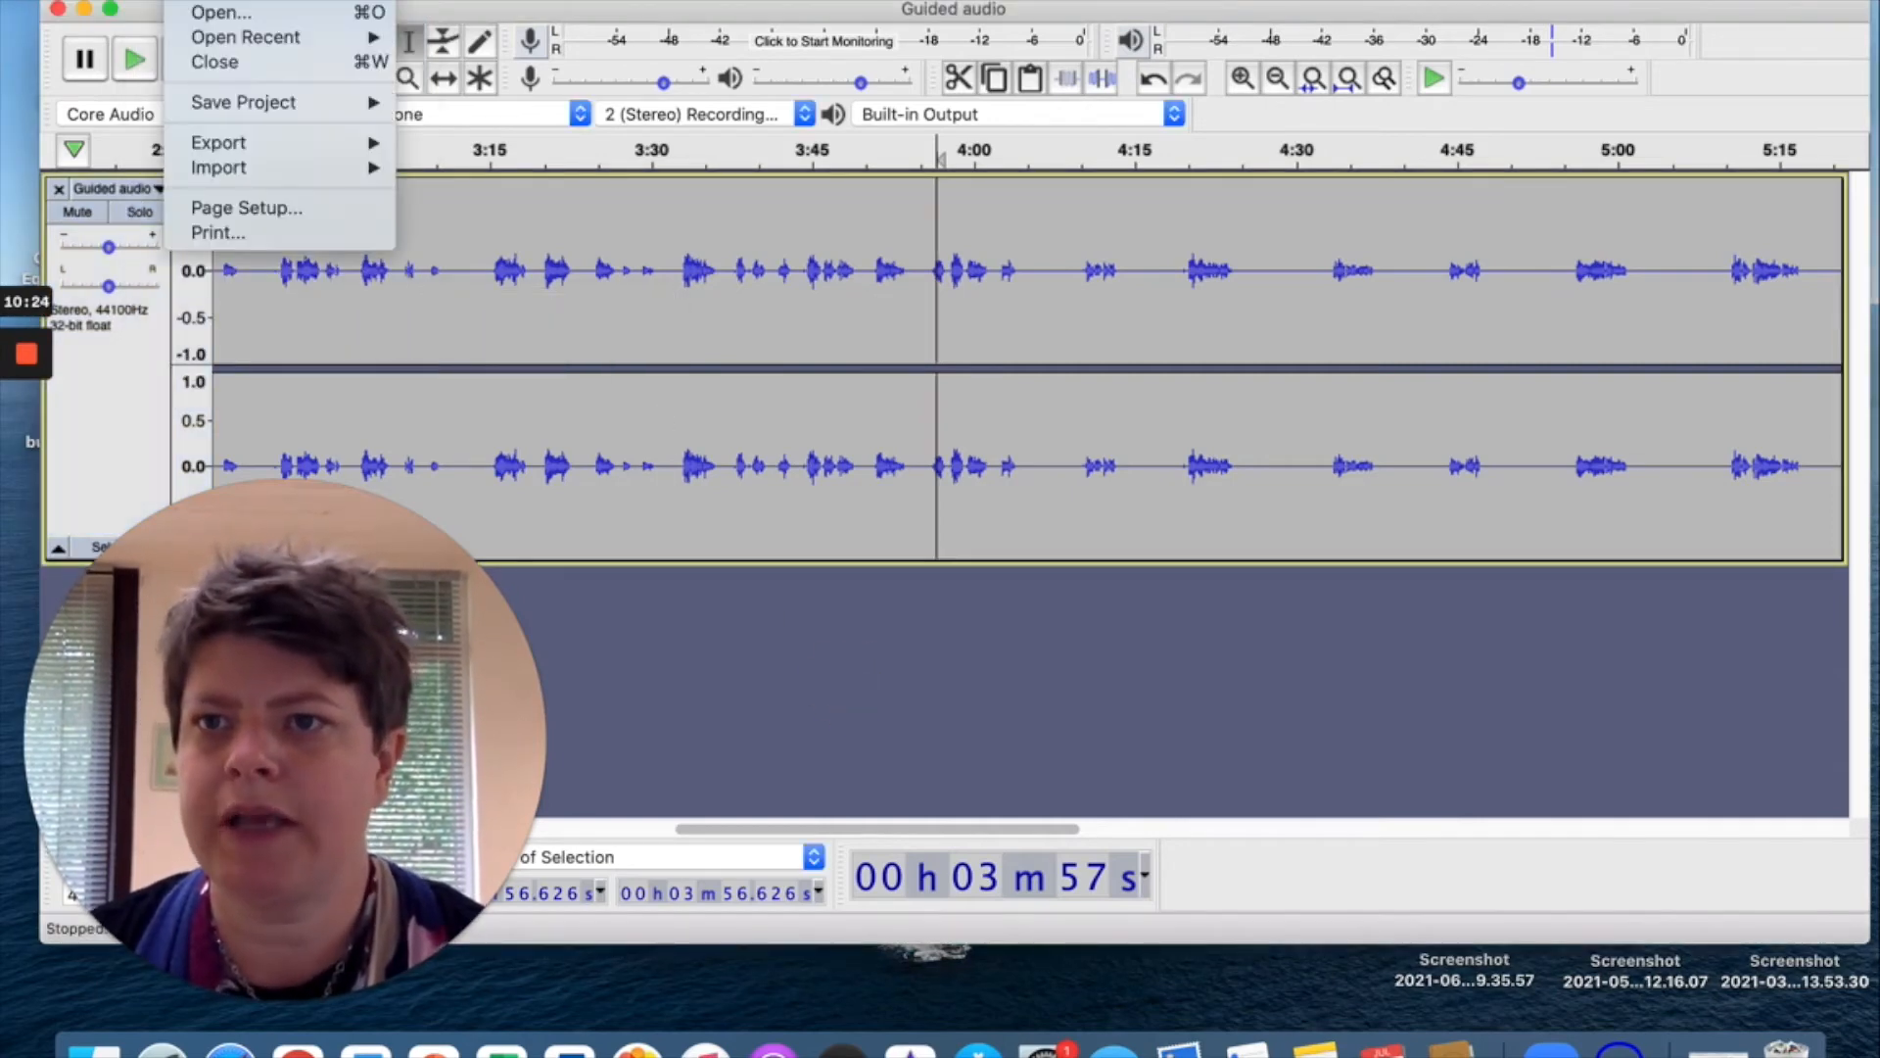
pyautogui.moveTo(281, 168)
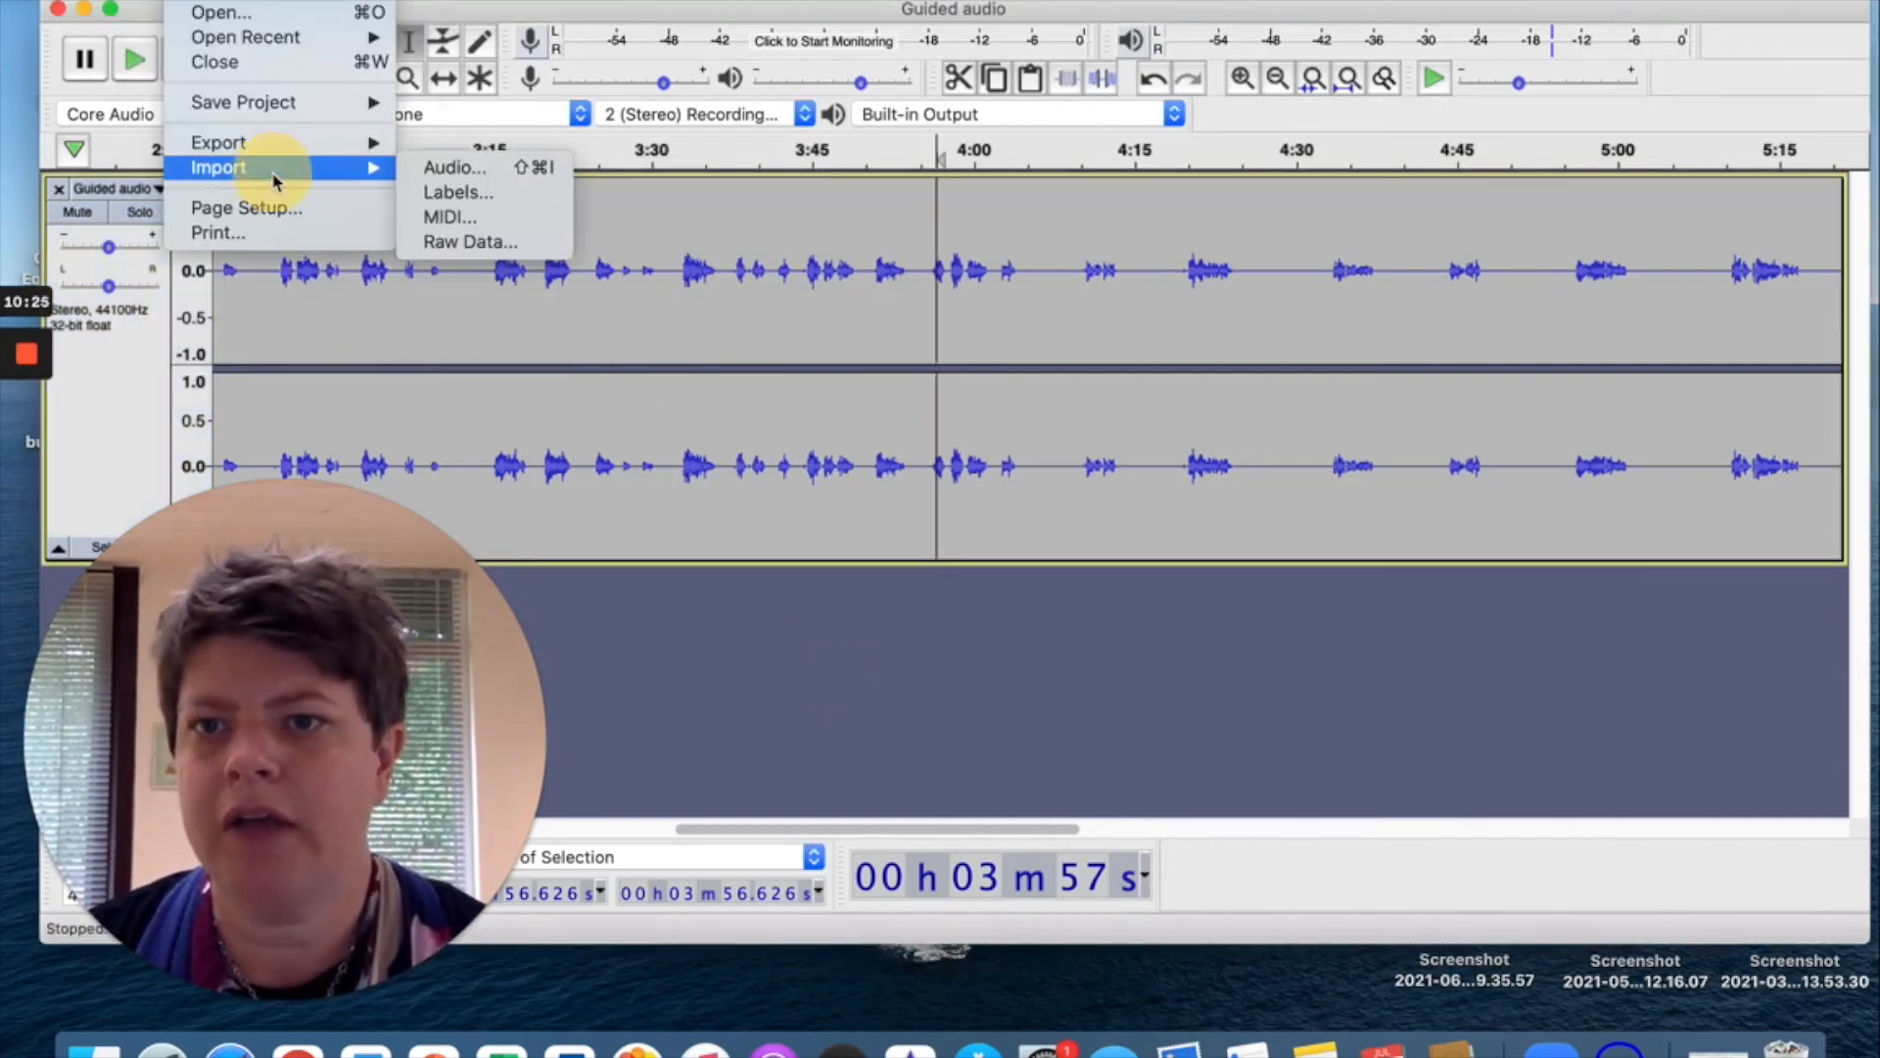
pyautogui.click(460, 166)
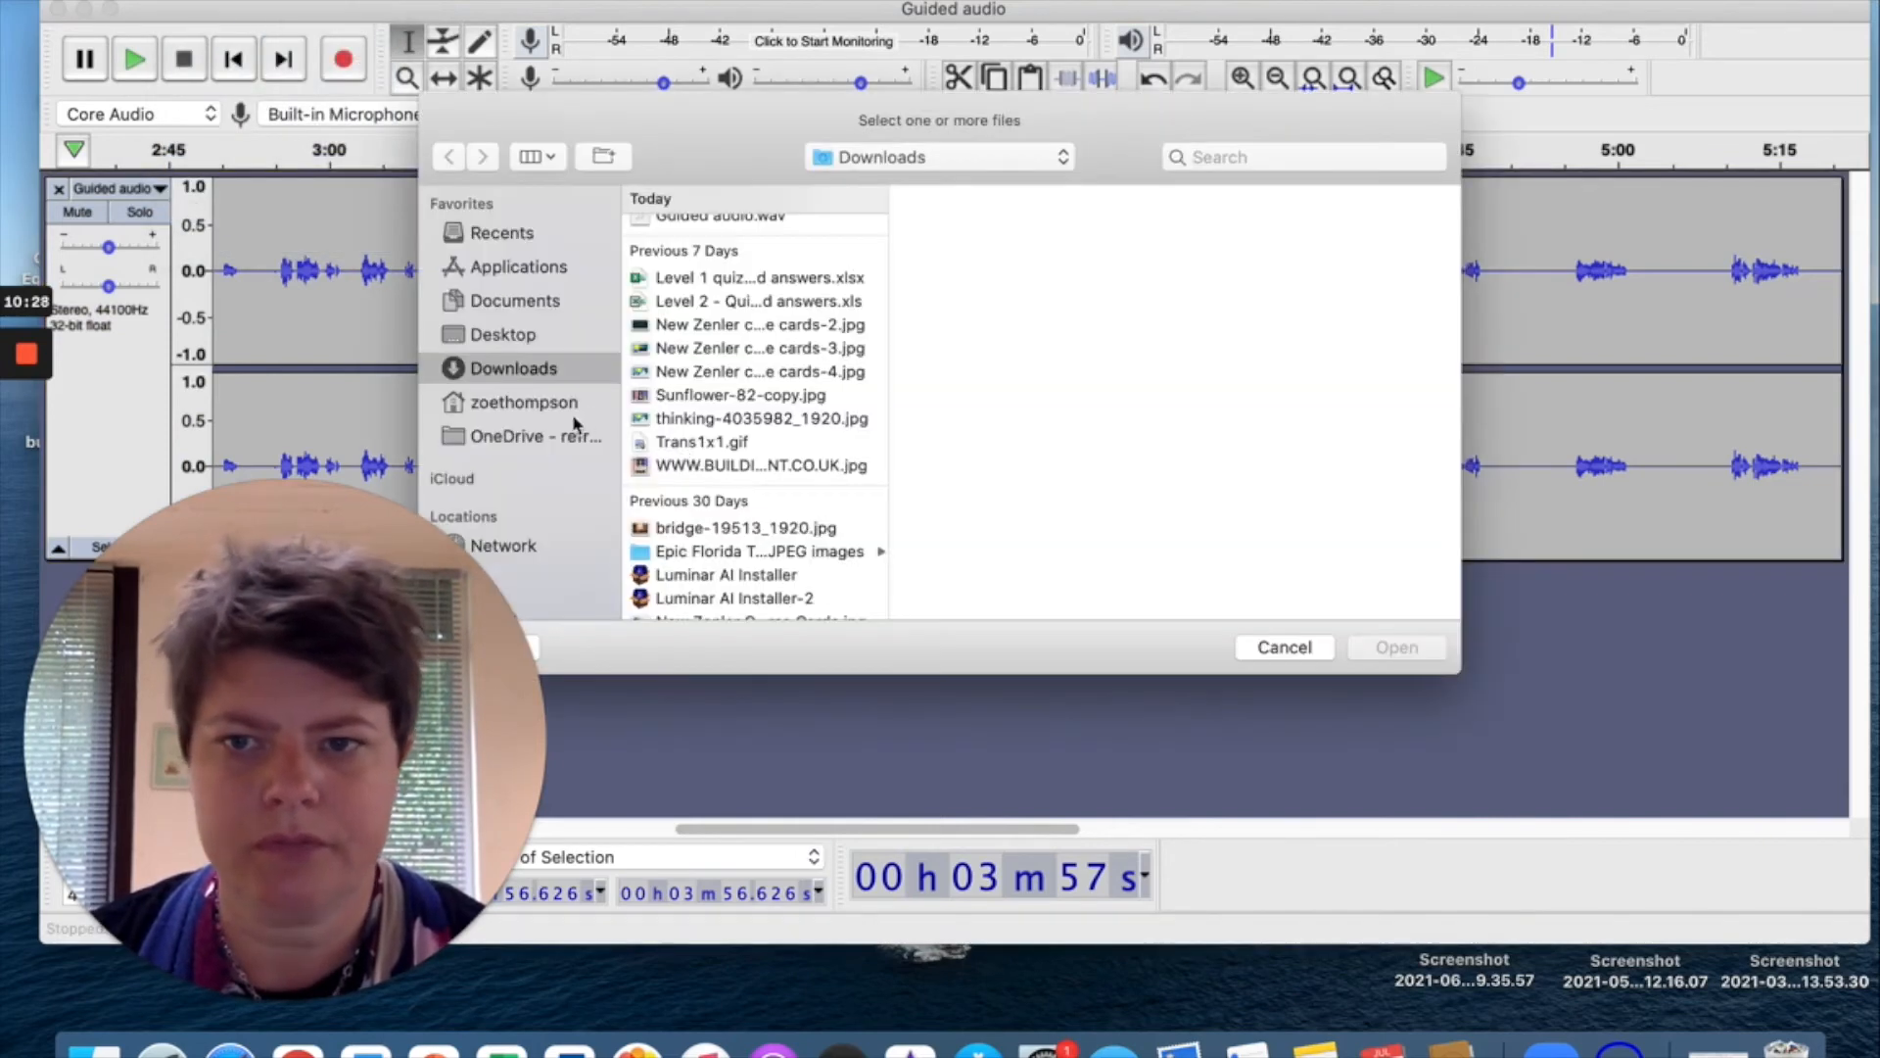
# Pick Fantasia music.mp3 from the Refreshed Minds Audios folder and import it.
pyautogui.click(534, 436)
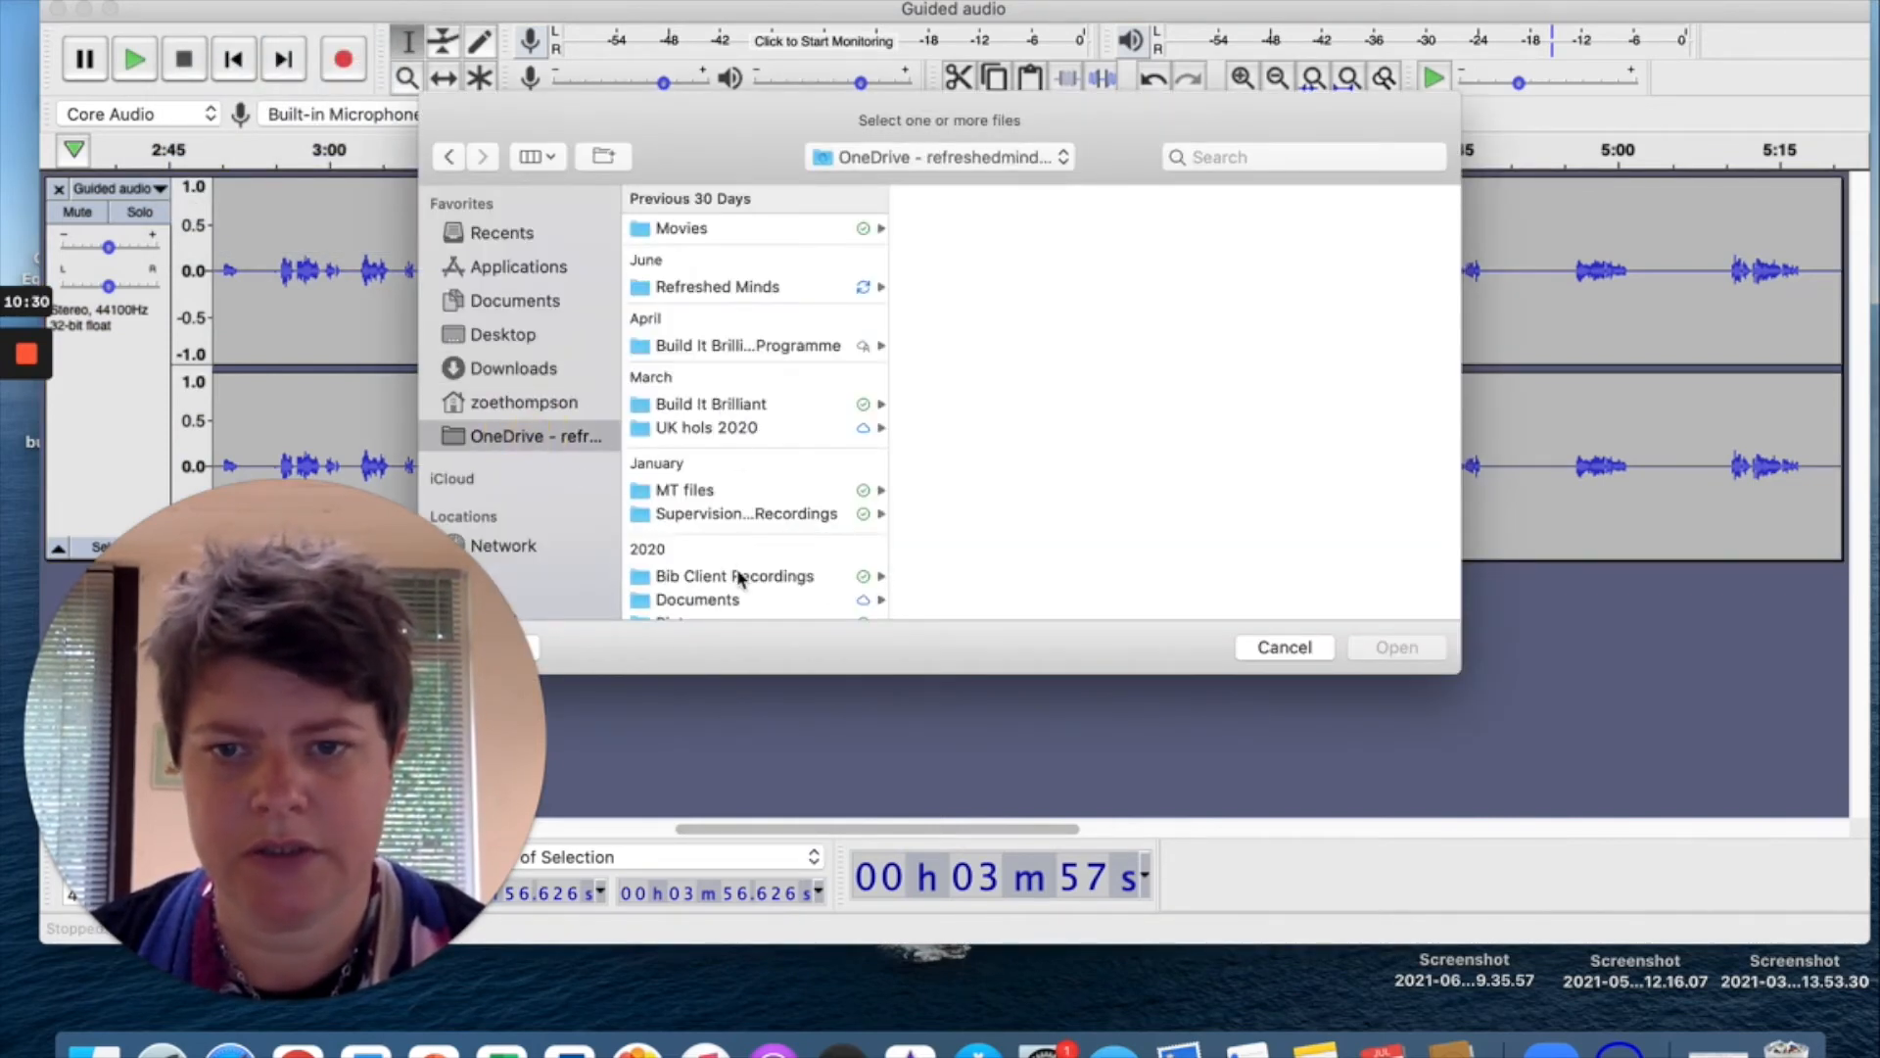
pyautogui.scroll(-3, 740, 577)
pyautogui.scroll(3, 739, 578)
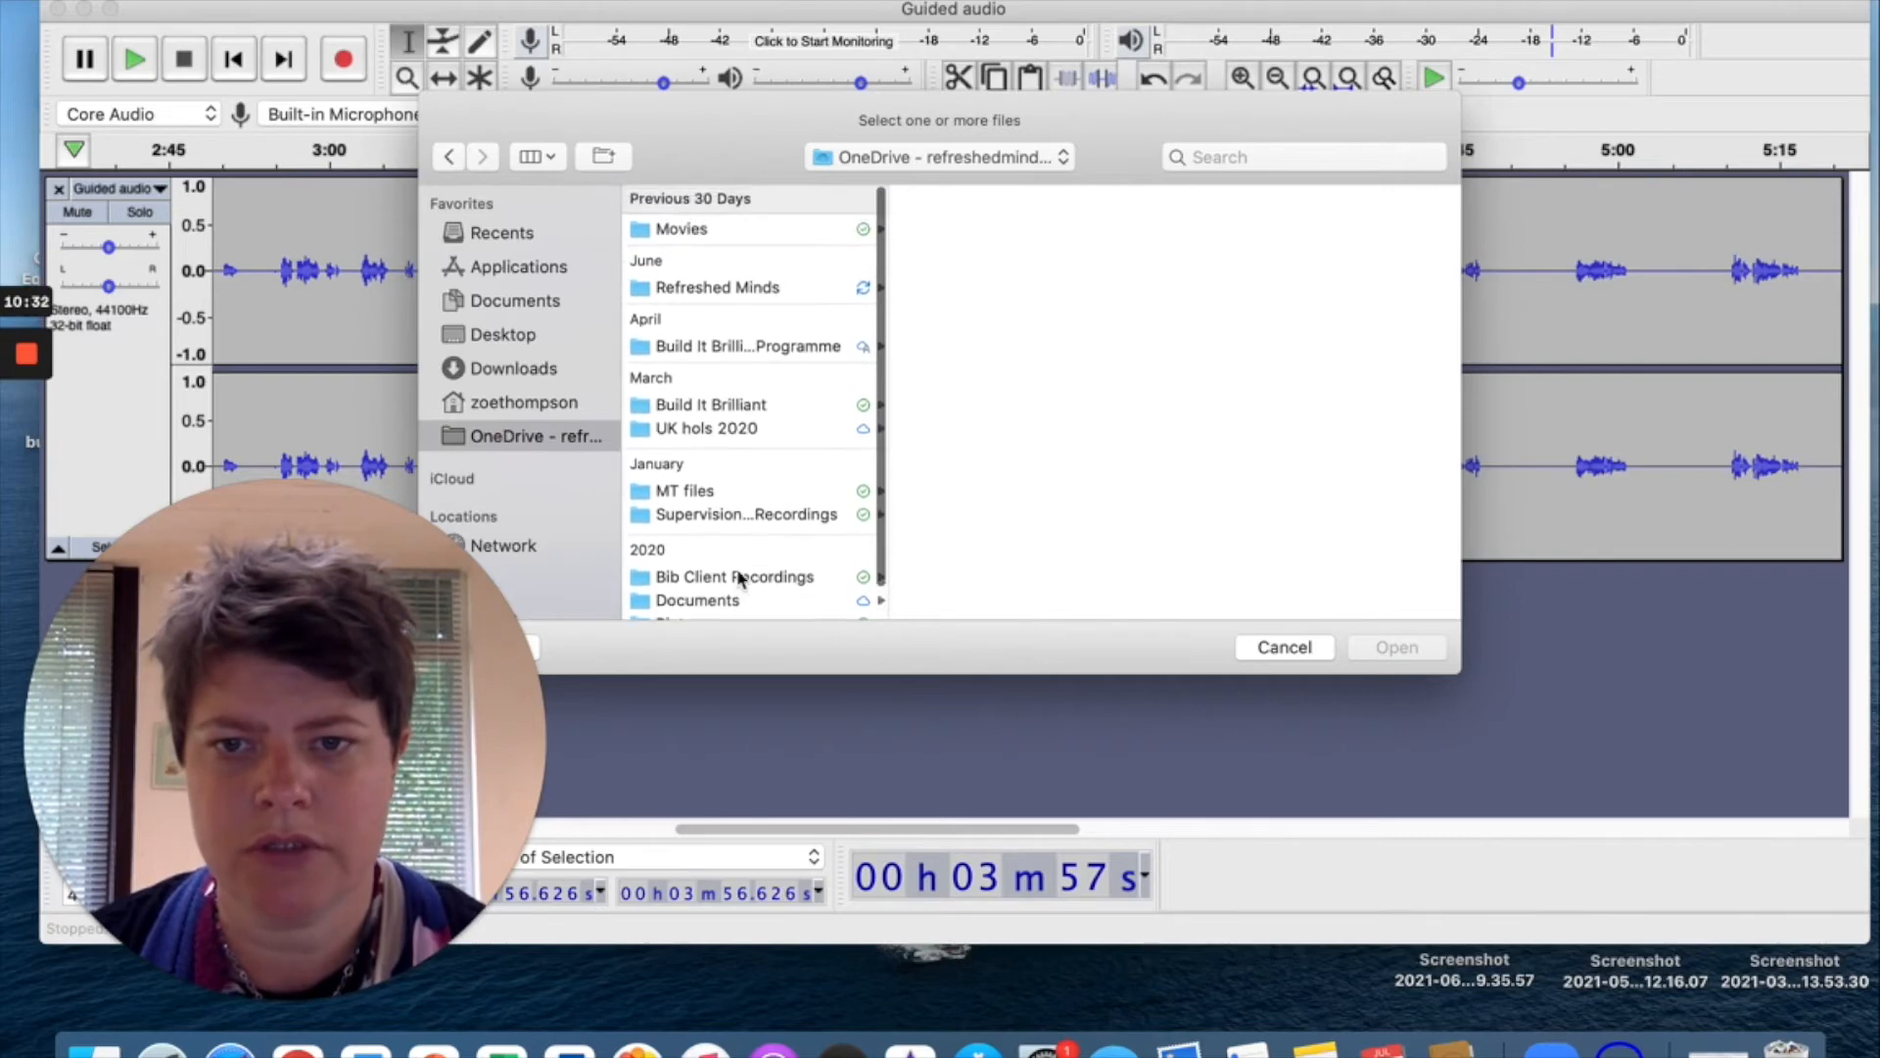
pyautogui.click(701, 287)
pyautogui.click(1008, 231)
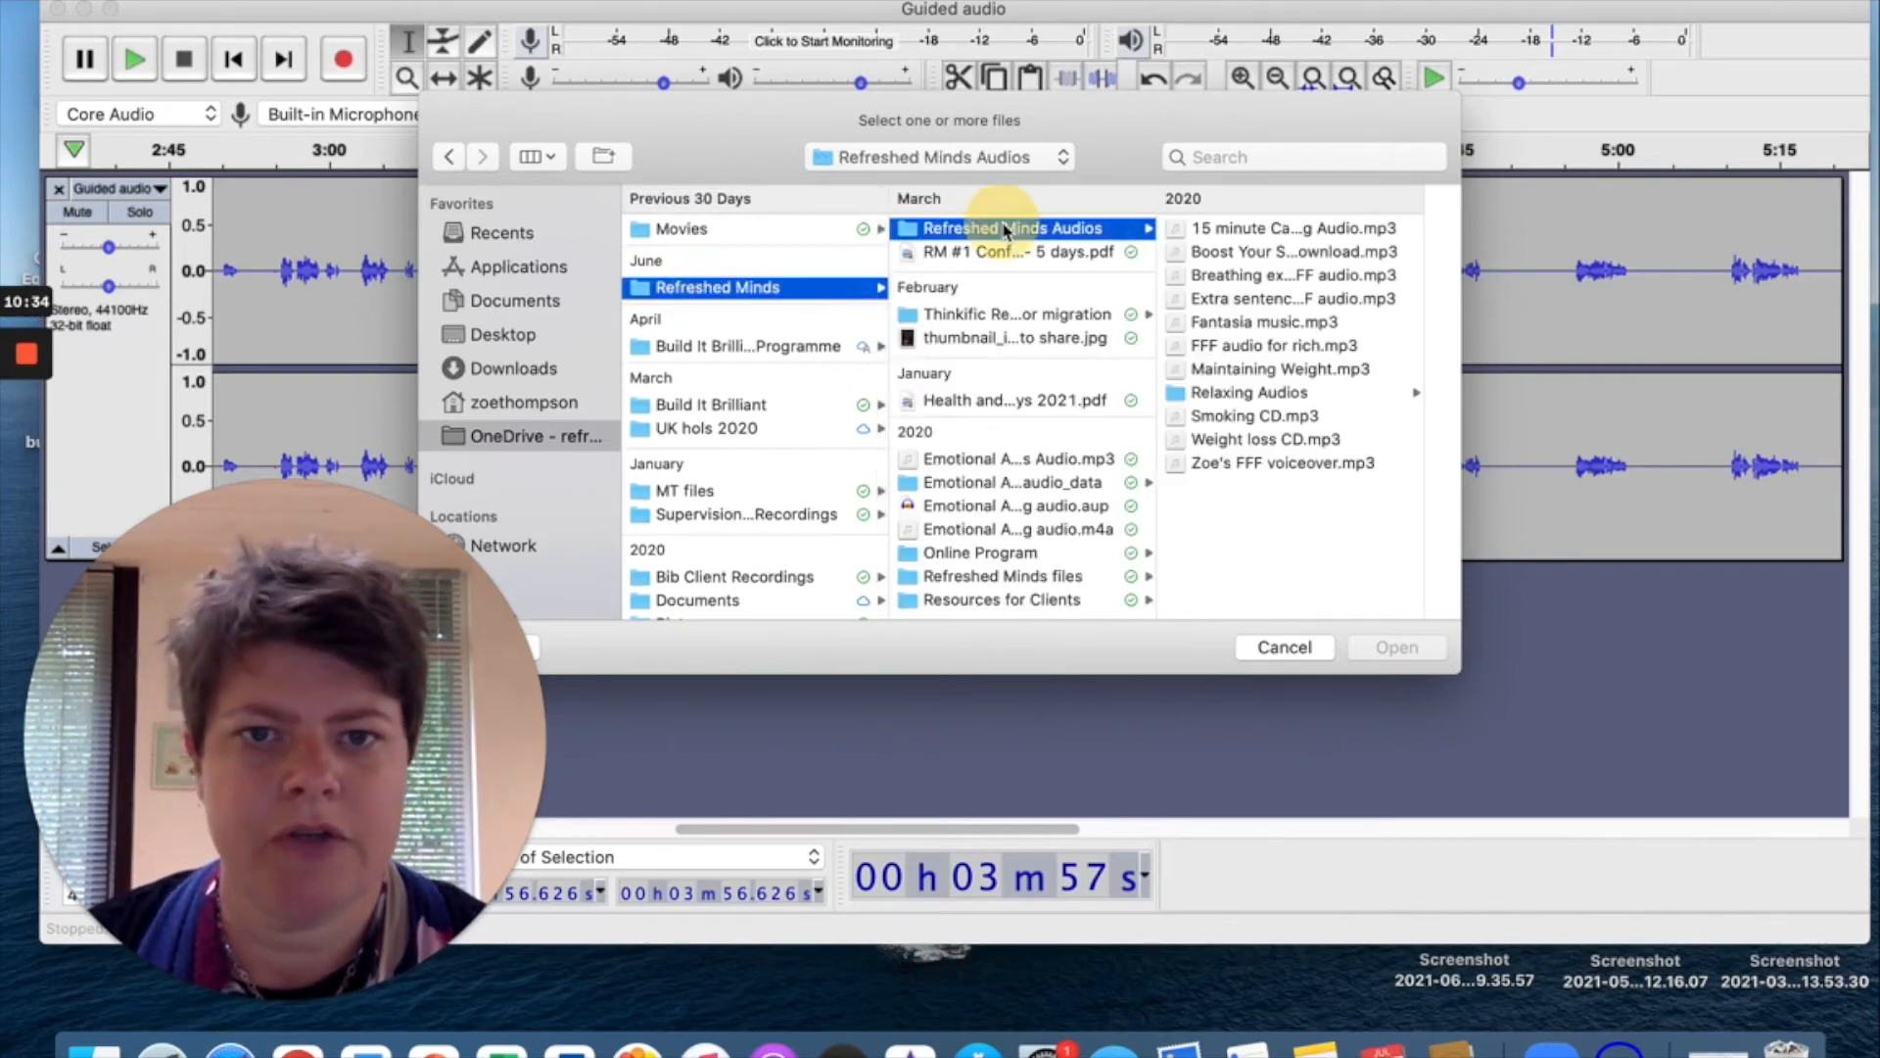
pyautogui.click(1256, 323)
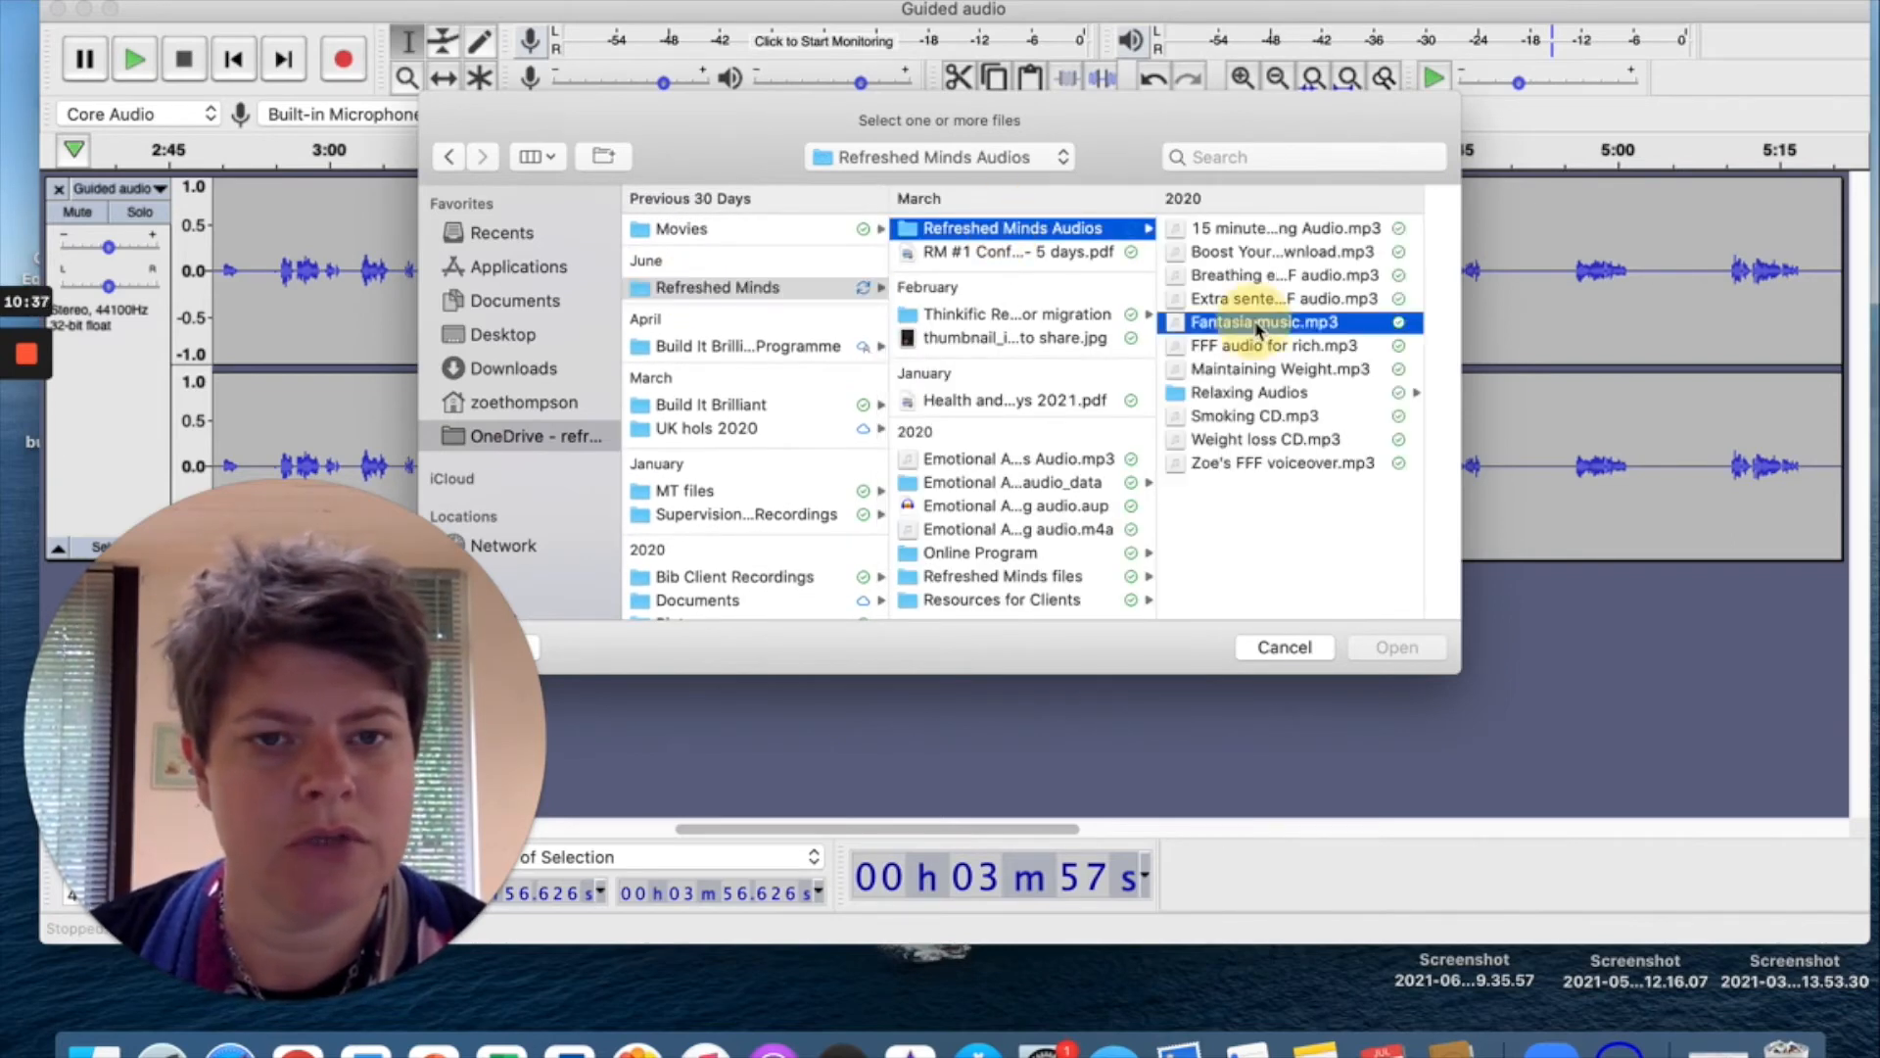
pyautogui.click(1410, 648)
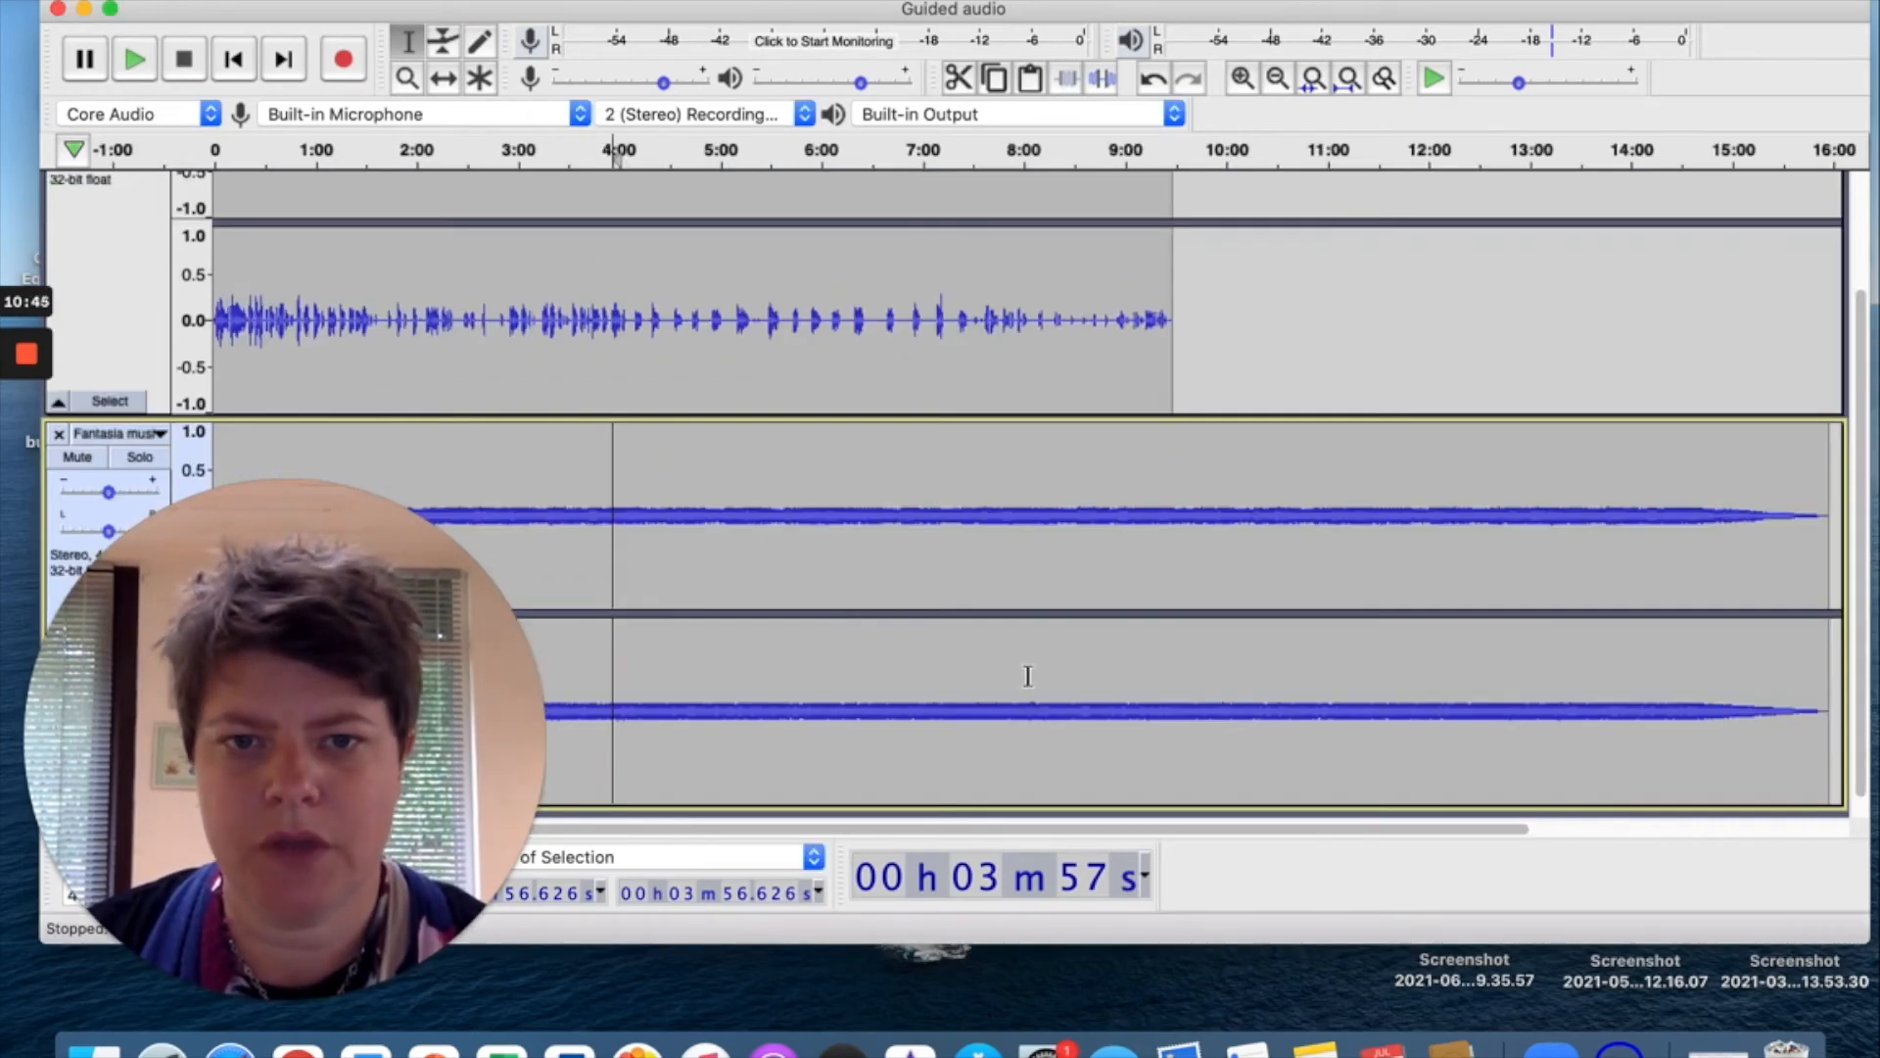
# Play the Guided audio voice from its start over the imported Fantasia music track, then stop.
pyautogui.scroll(-1, 880, 689)
pyautogui.hscroll(1, 881, 688)
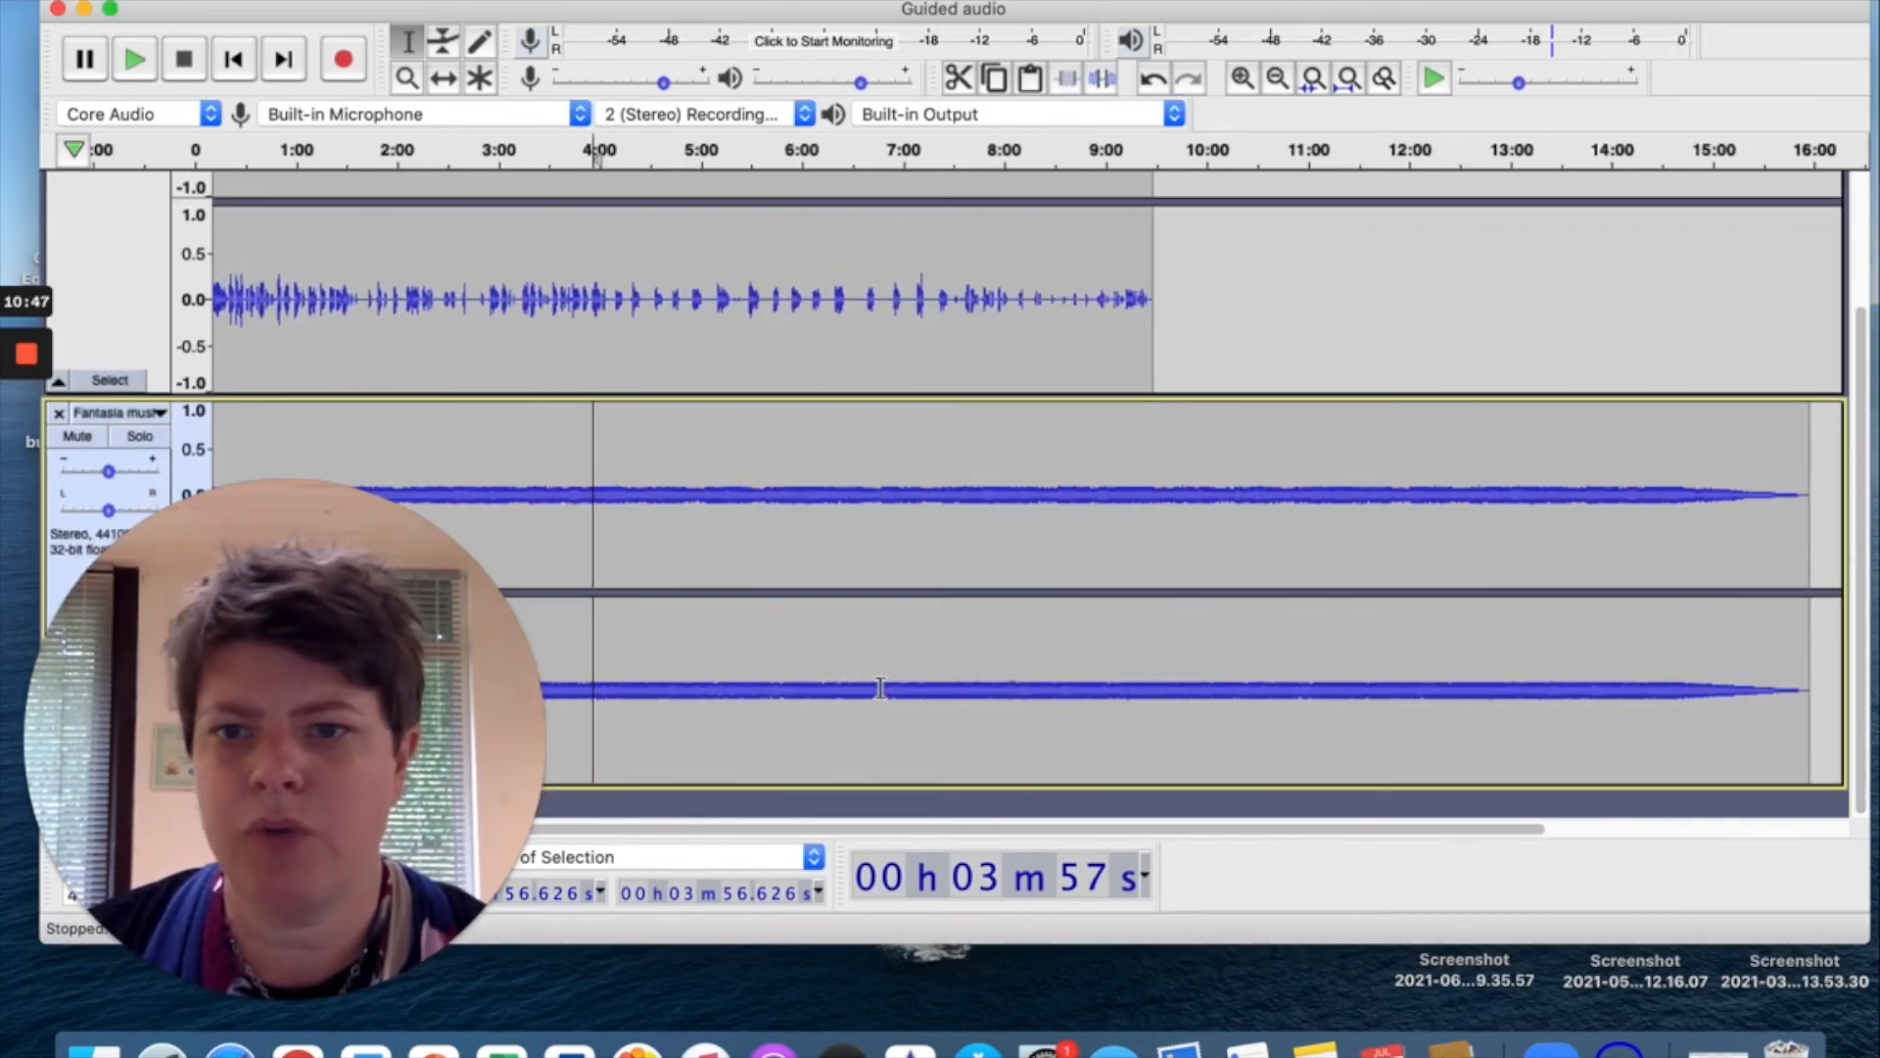
pyautogui.scroll(8, 880, 689)
pyautogui.hscroll(-1, 881, 688)
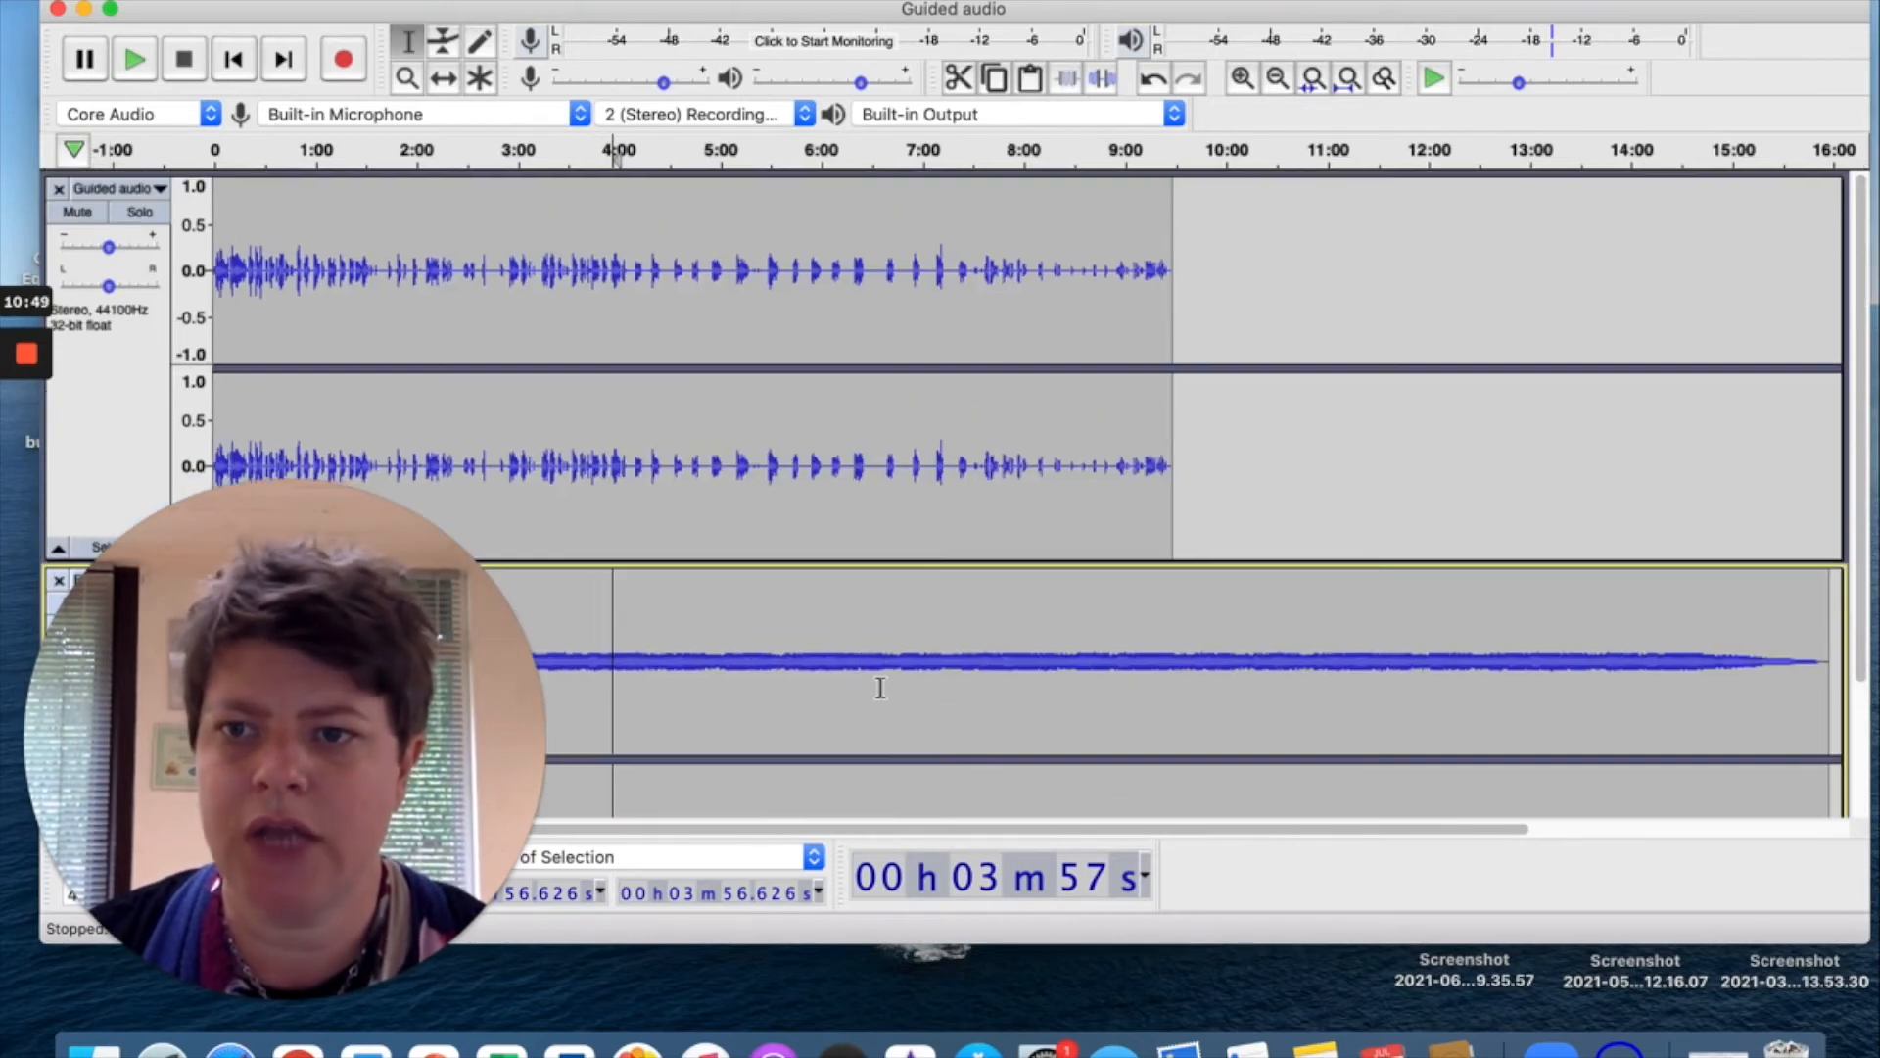
pyautogui.click(217, 194)
pyautogui.press('space')
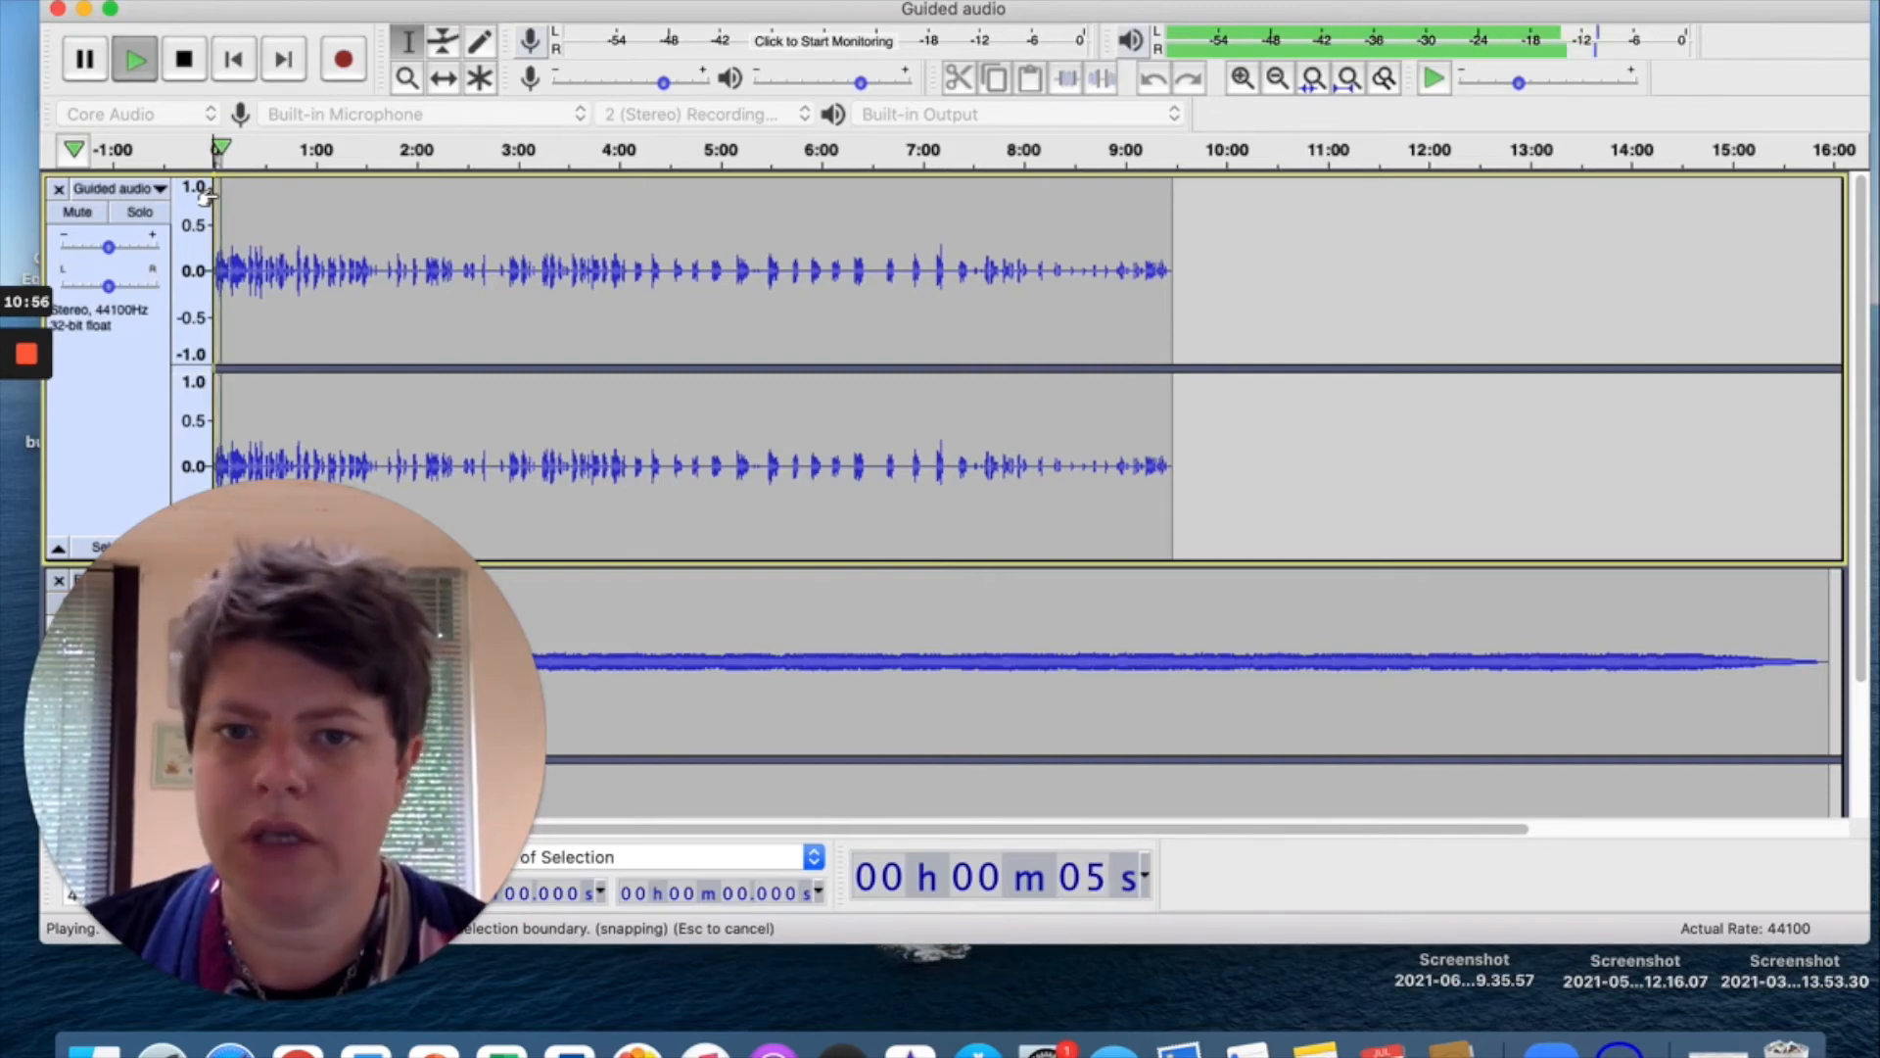
pyautogui.press('space')
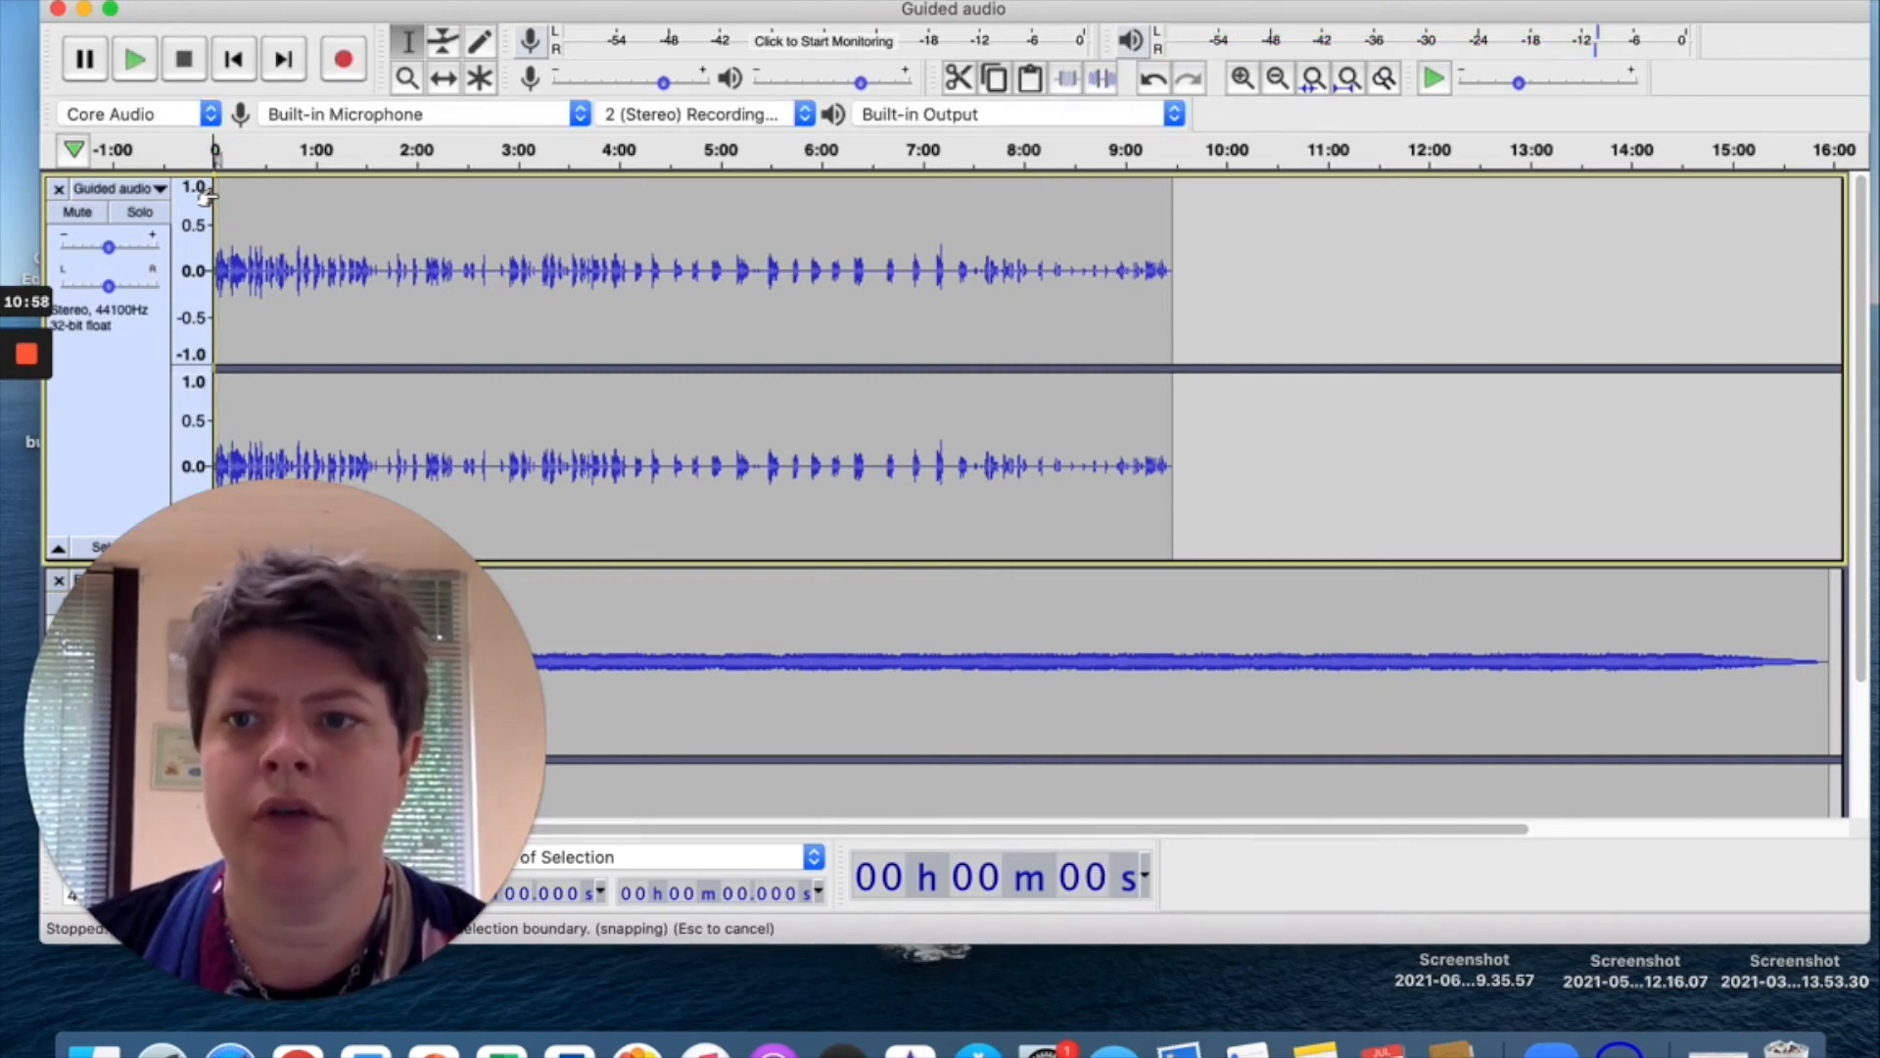
pyautogui.click(260, 607)
# Lower the Fantasia music track's gain and play the mix from the start to check.
pyautogui.moveTo(259, 607); pyautogui.dragTo(996, 468)
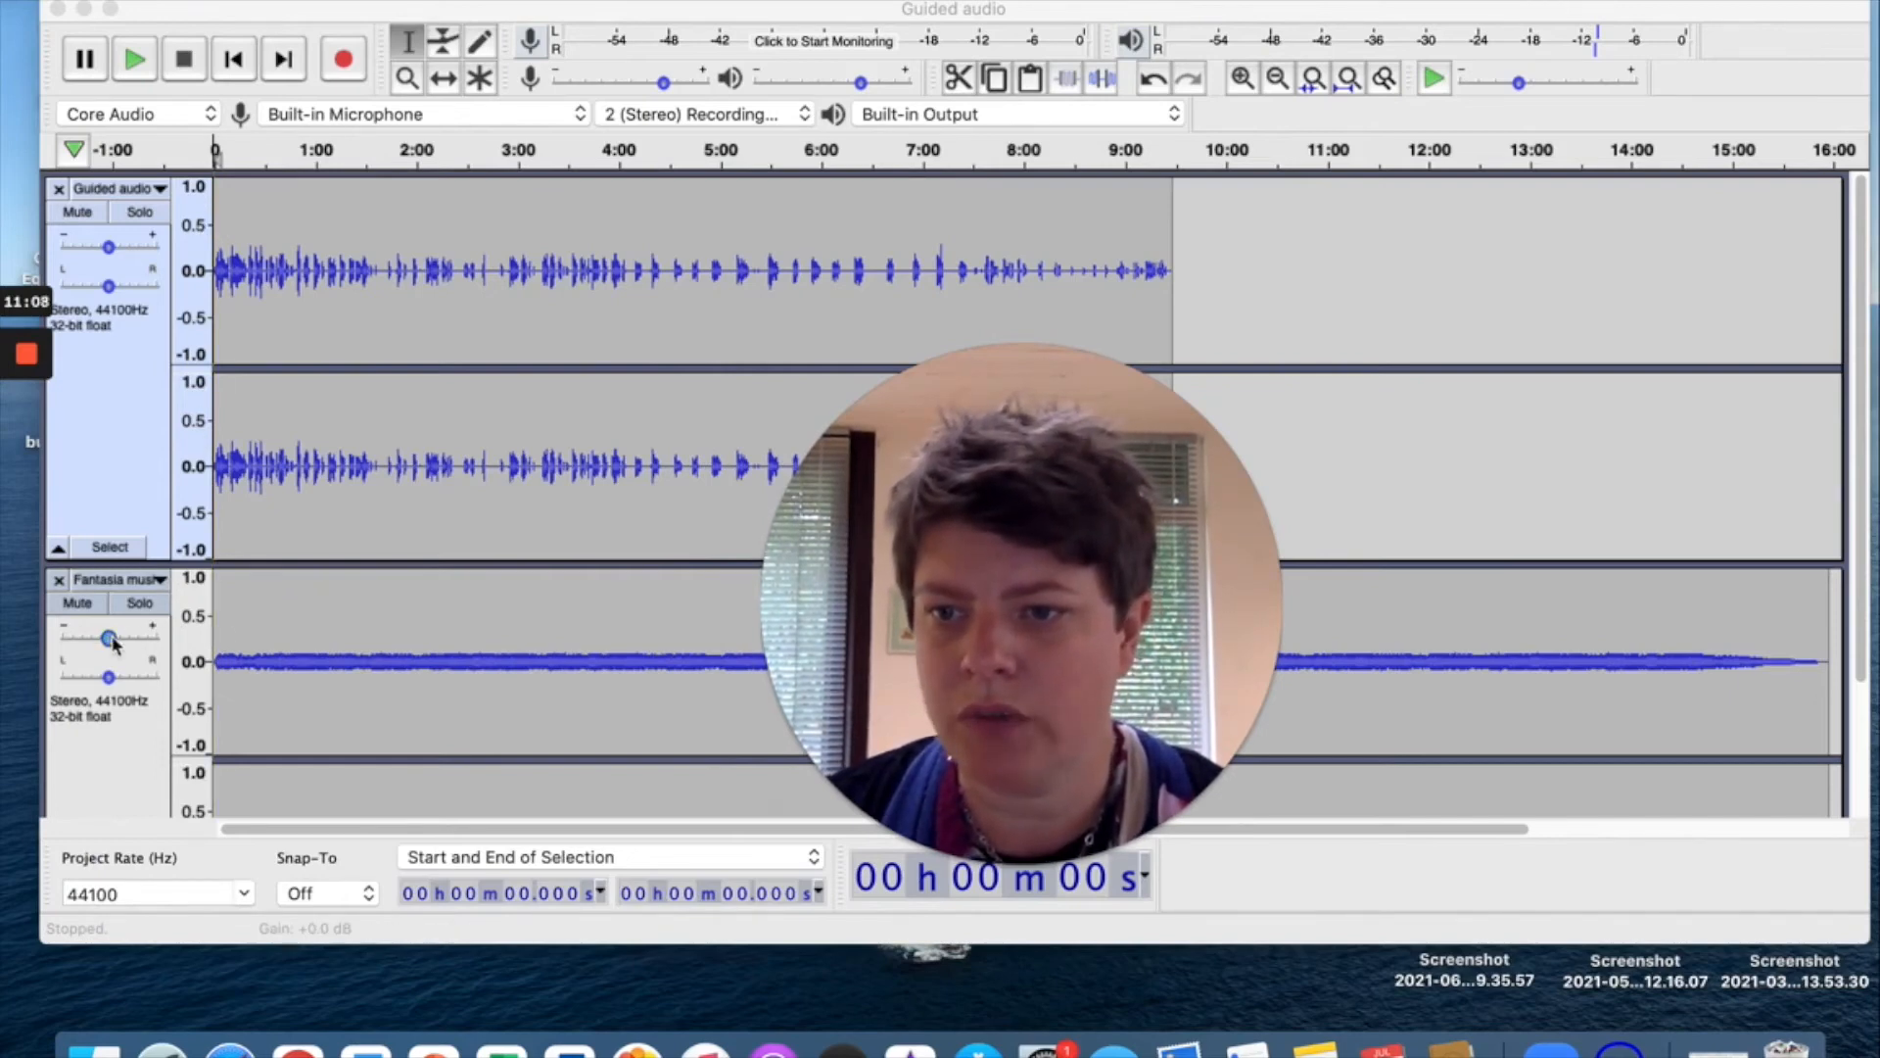
pyautogui.moveTo(111, 641); pyautogui.dragTo(102, 641)
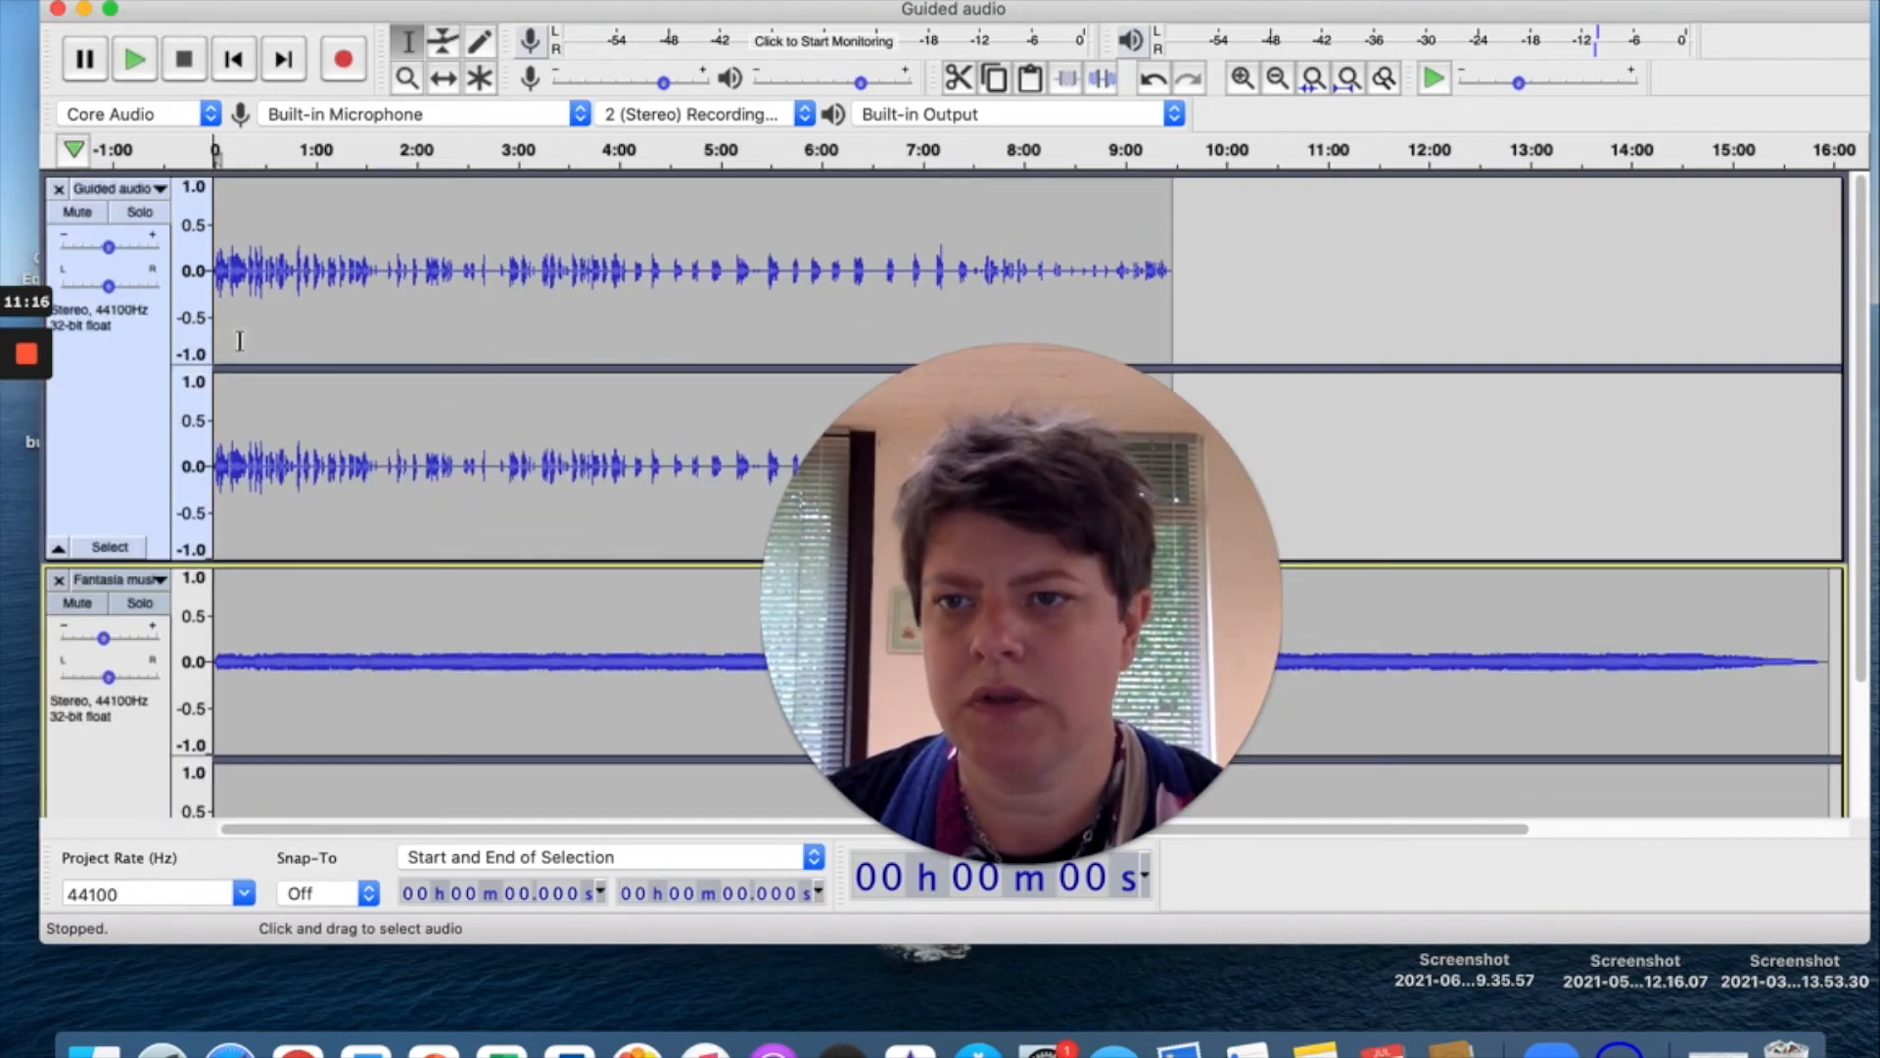
pyautogui.click(210, 217)
pyautogui.press('space')
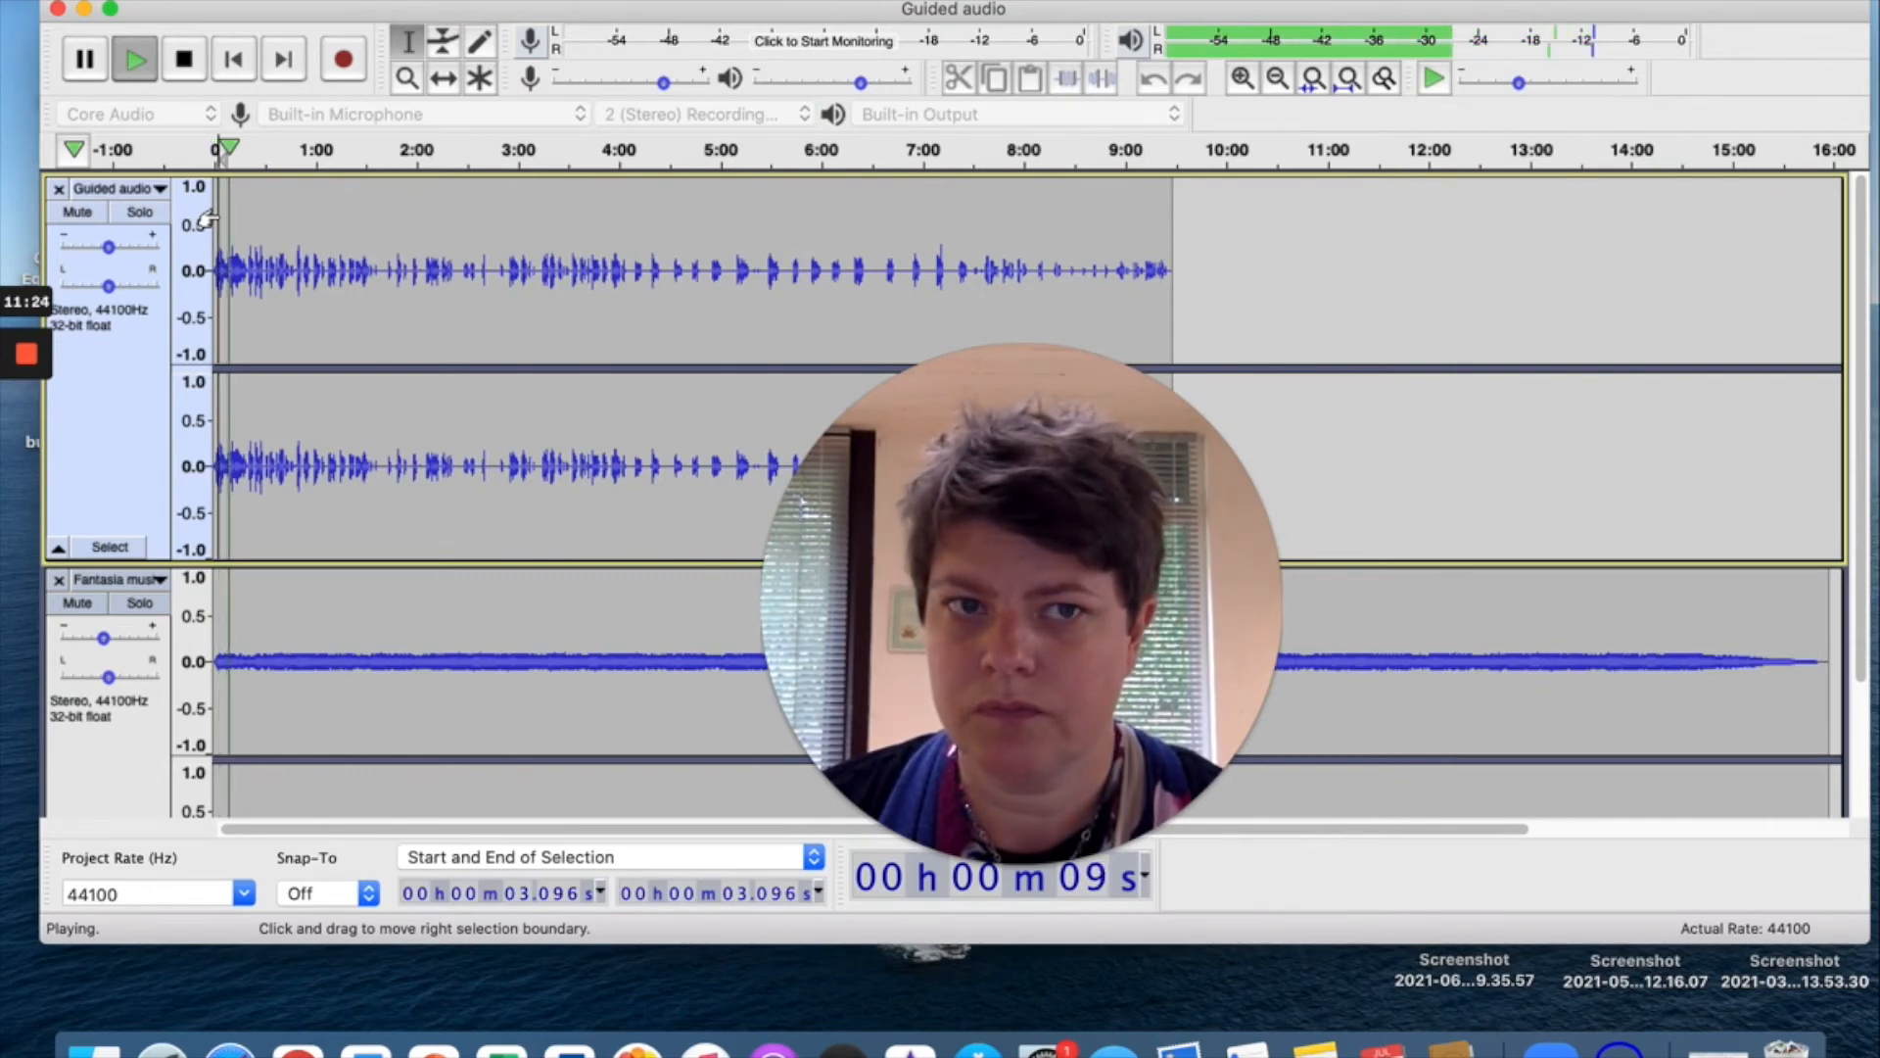
pyautogui.press('space')
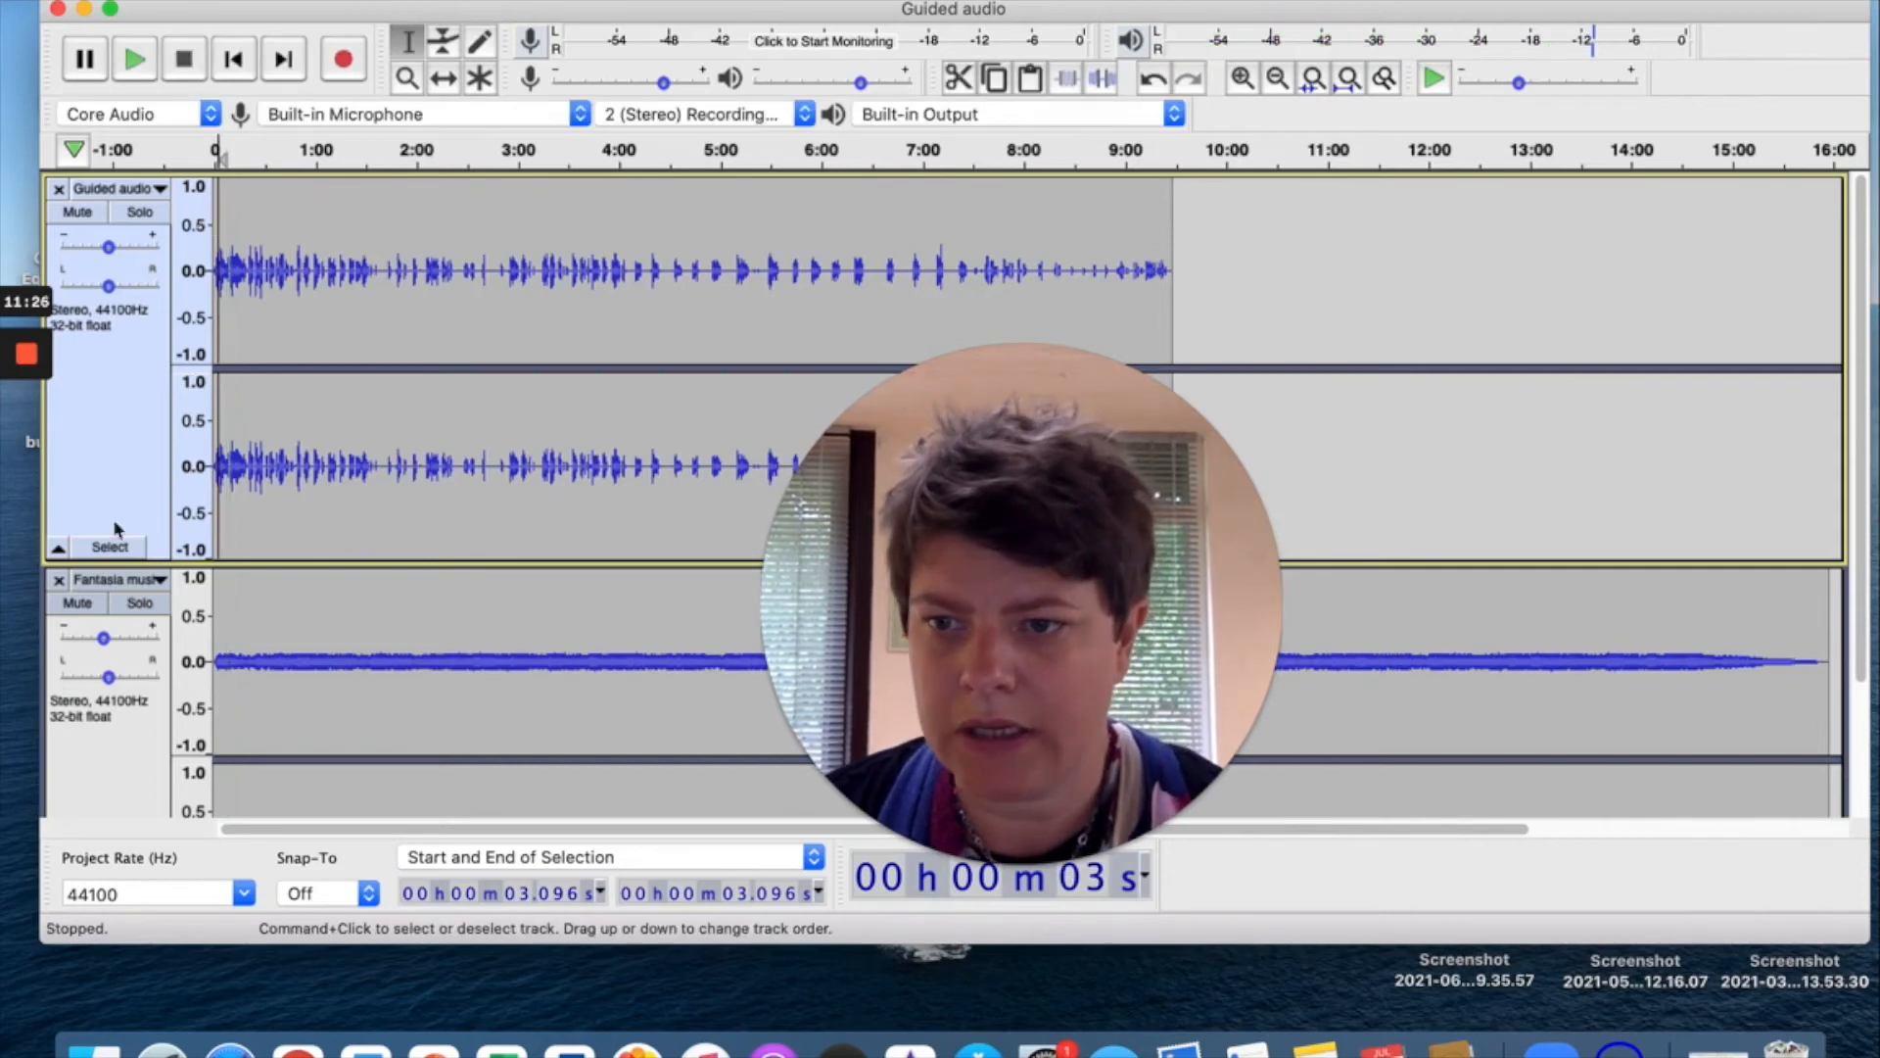
# Turn the Fantasia track down further to -4 dB and replay the mix from the beginning.
pyautogui.click(95, 650)
pyautogui.scroll(-2, 98, 646)
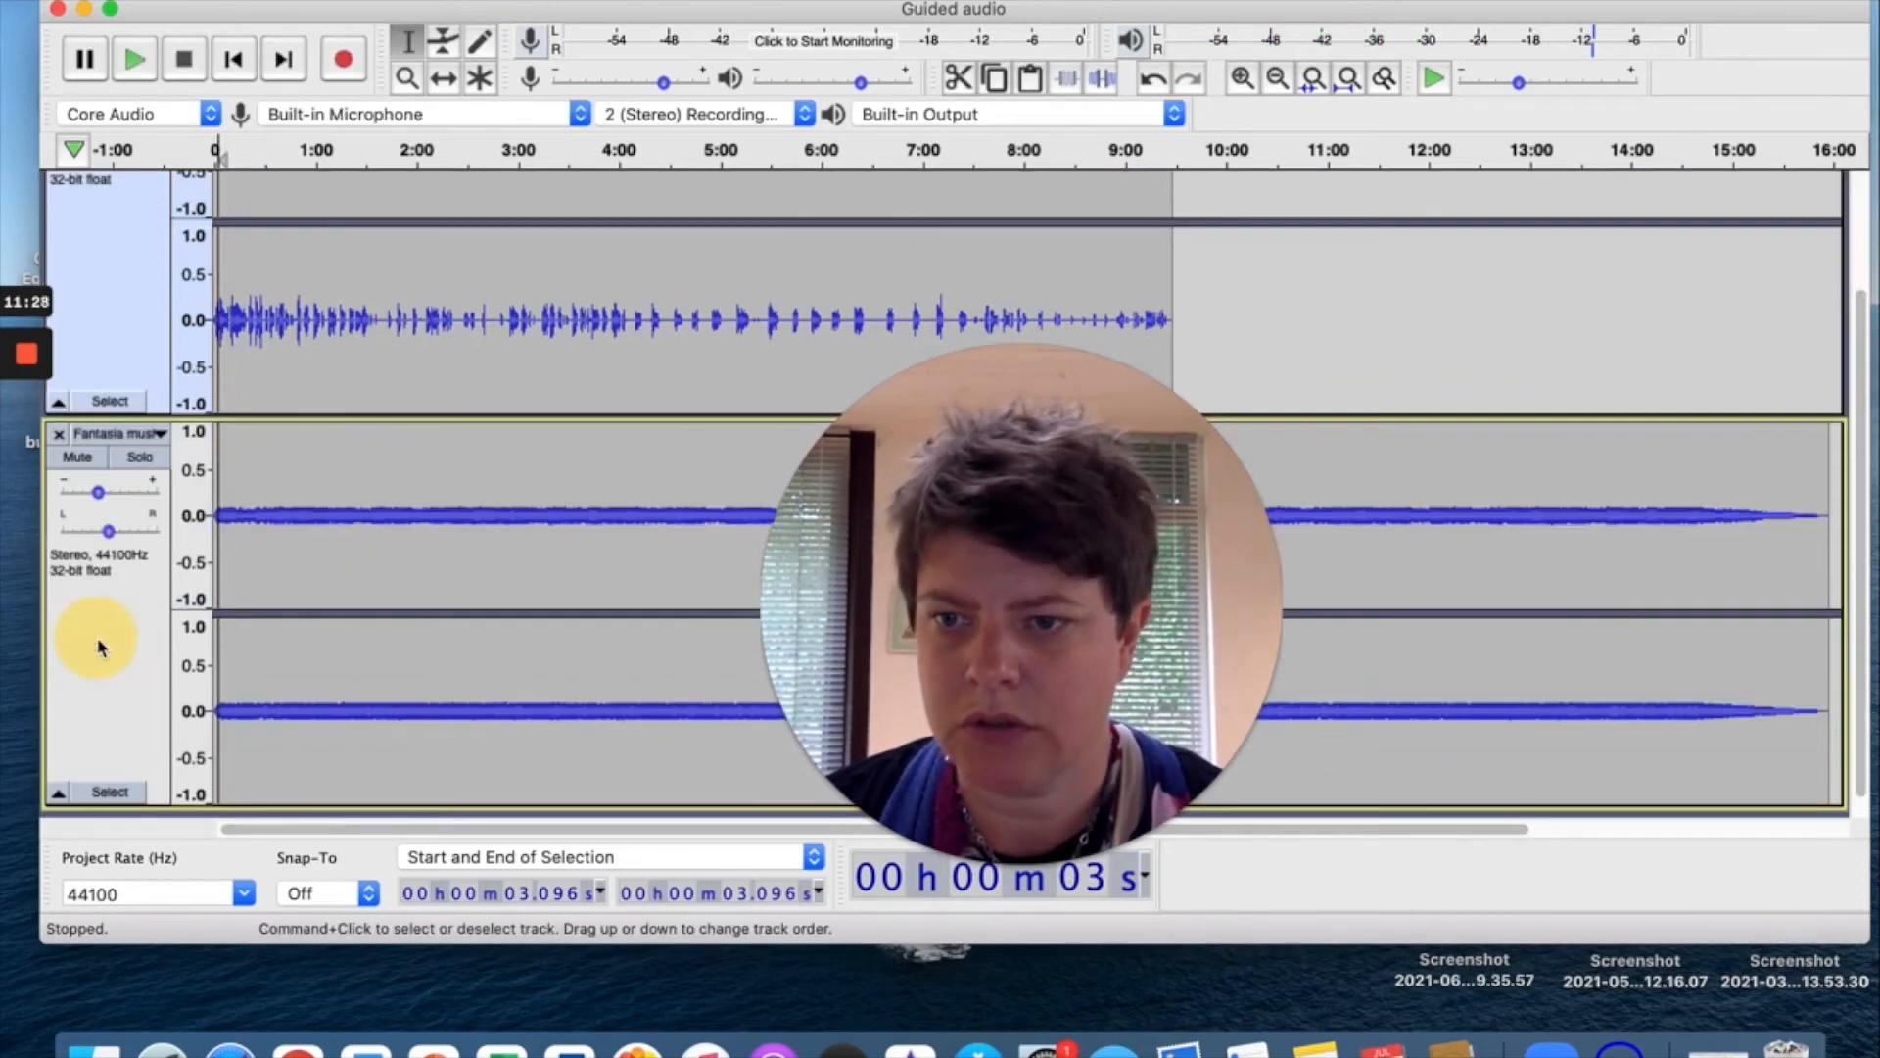
pyautogui.scroll(3, 220, 196)
pyautogui.click(218, 192)
pyautogui.press('space')
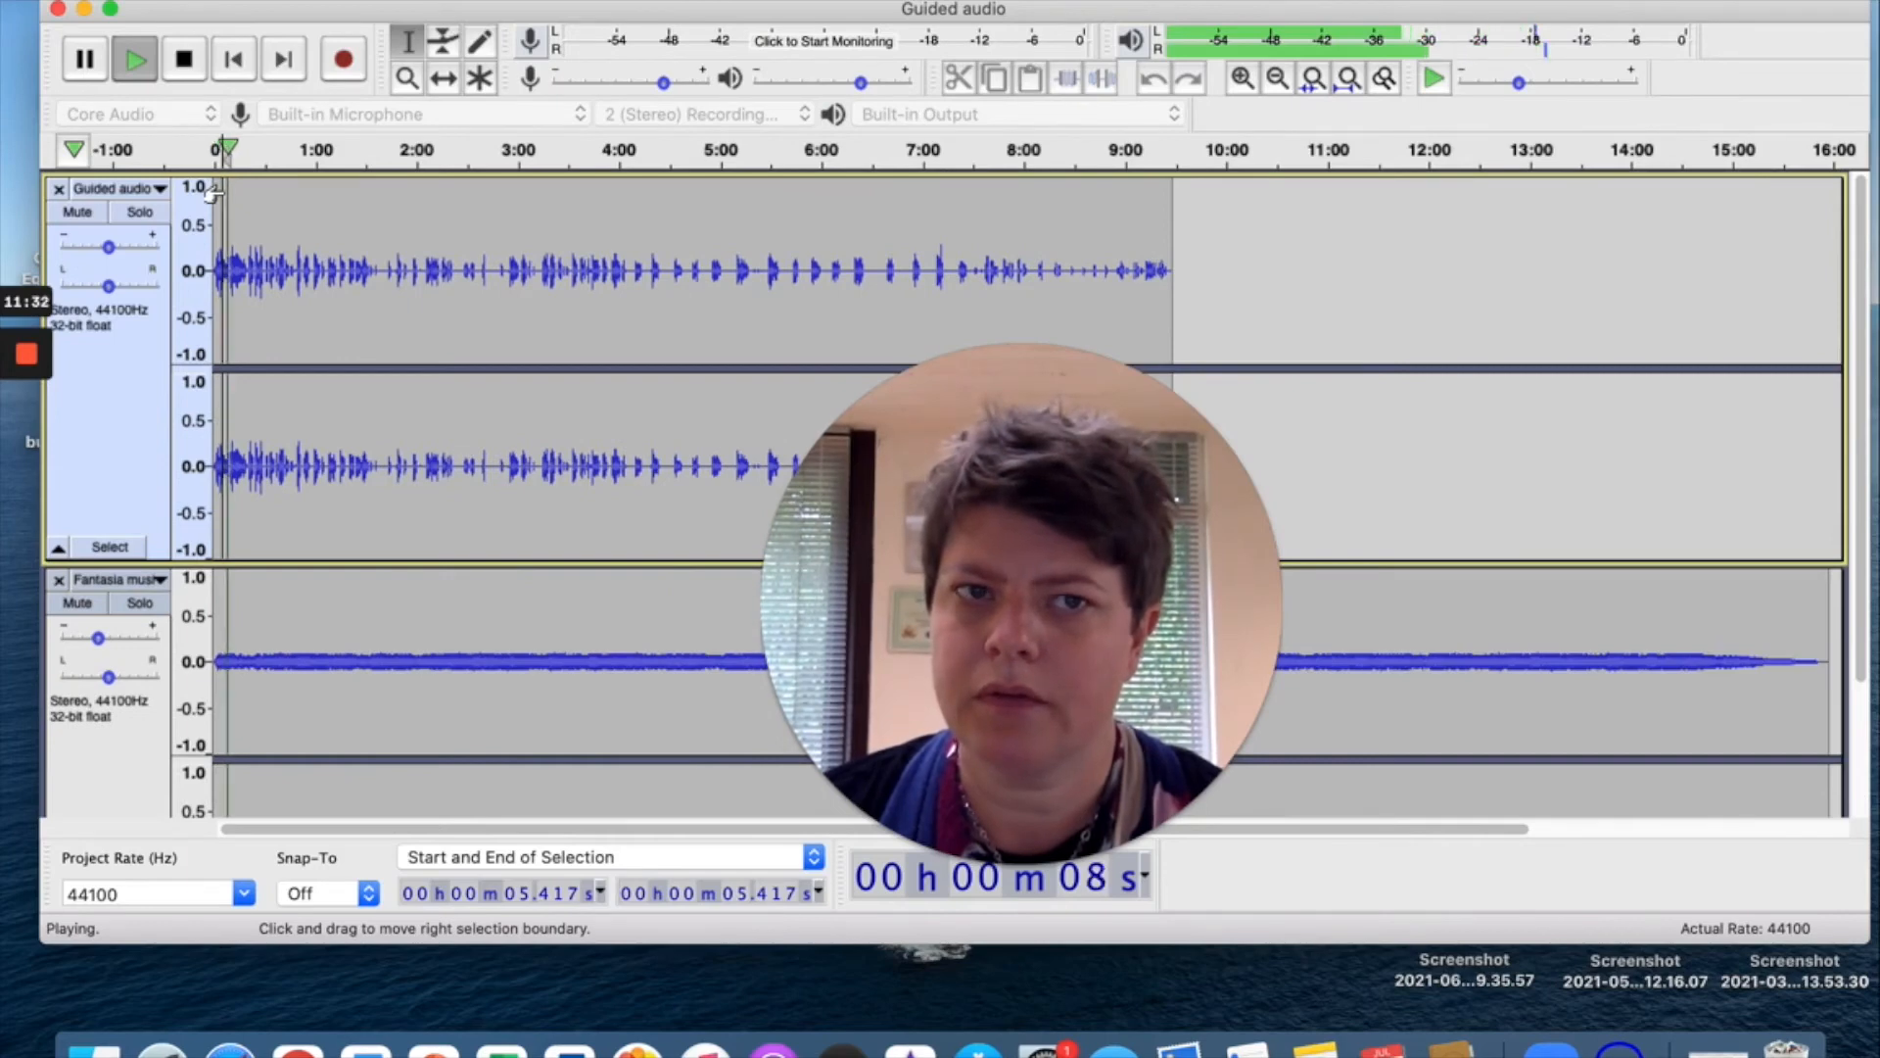
# Stop playback and set the Fantasia music track's gain to -7 dB.
pyautogui.press('space')
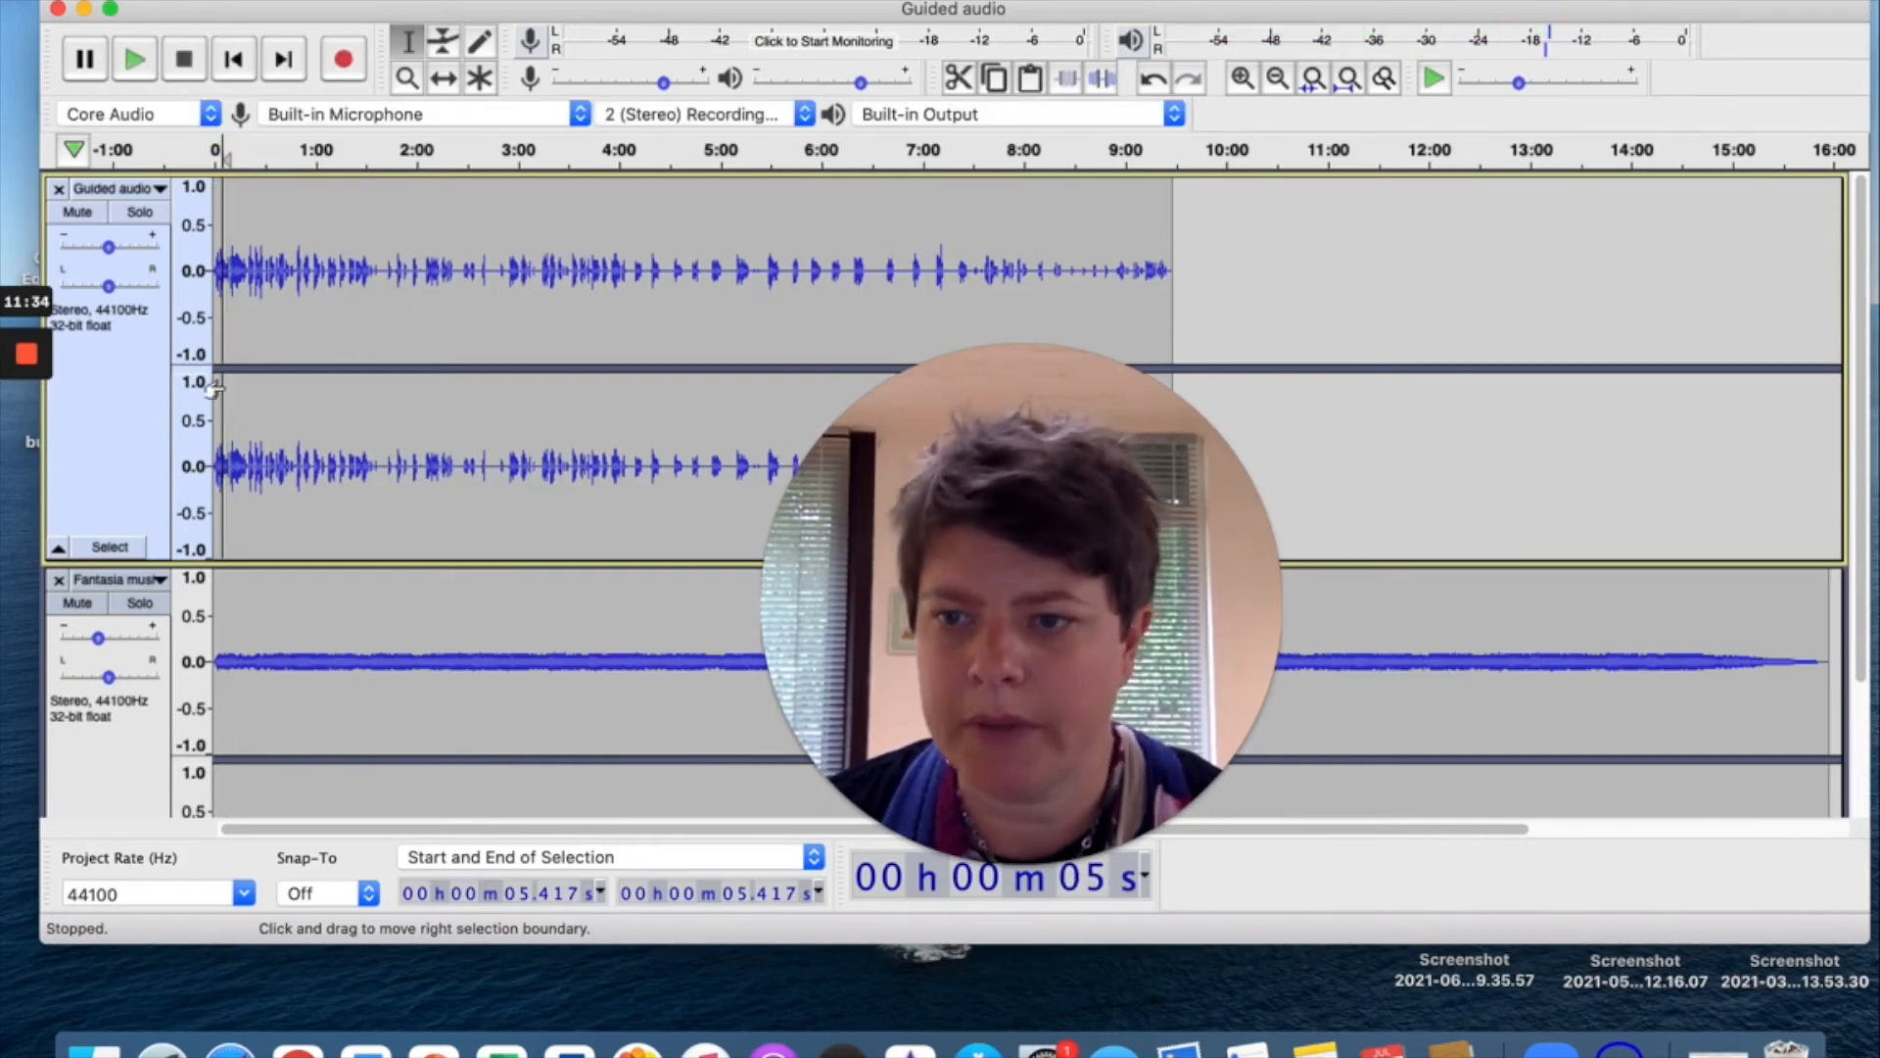
pyautogui.click(98, 639)
pyautogui.moveTo(96, 635); pyautogui.dragTo(97, 639)
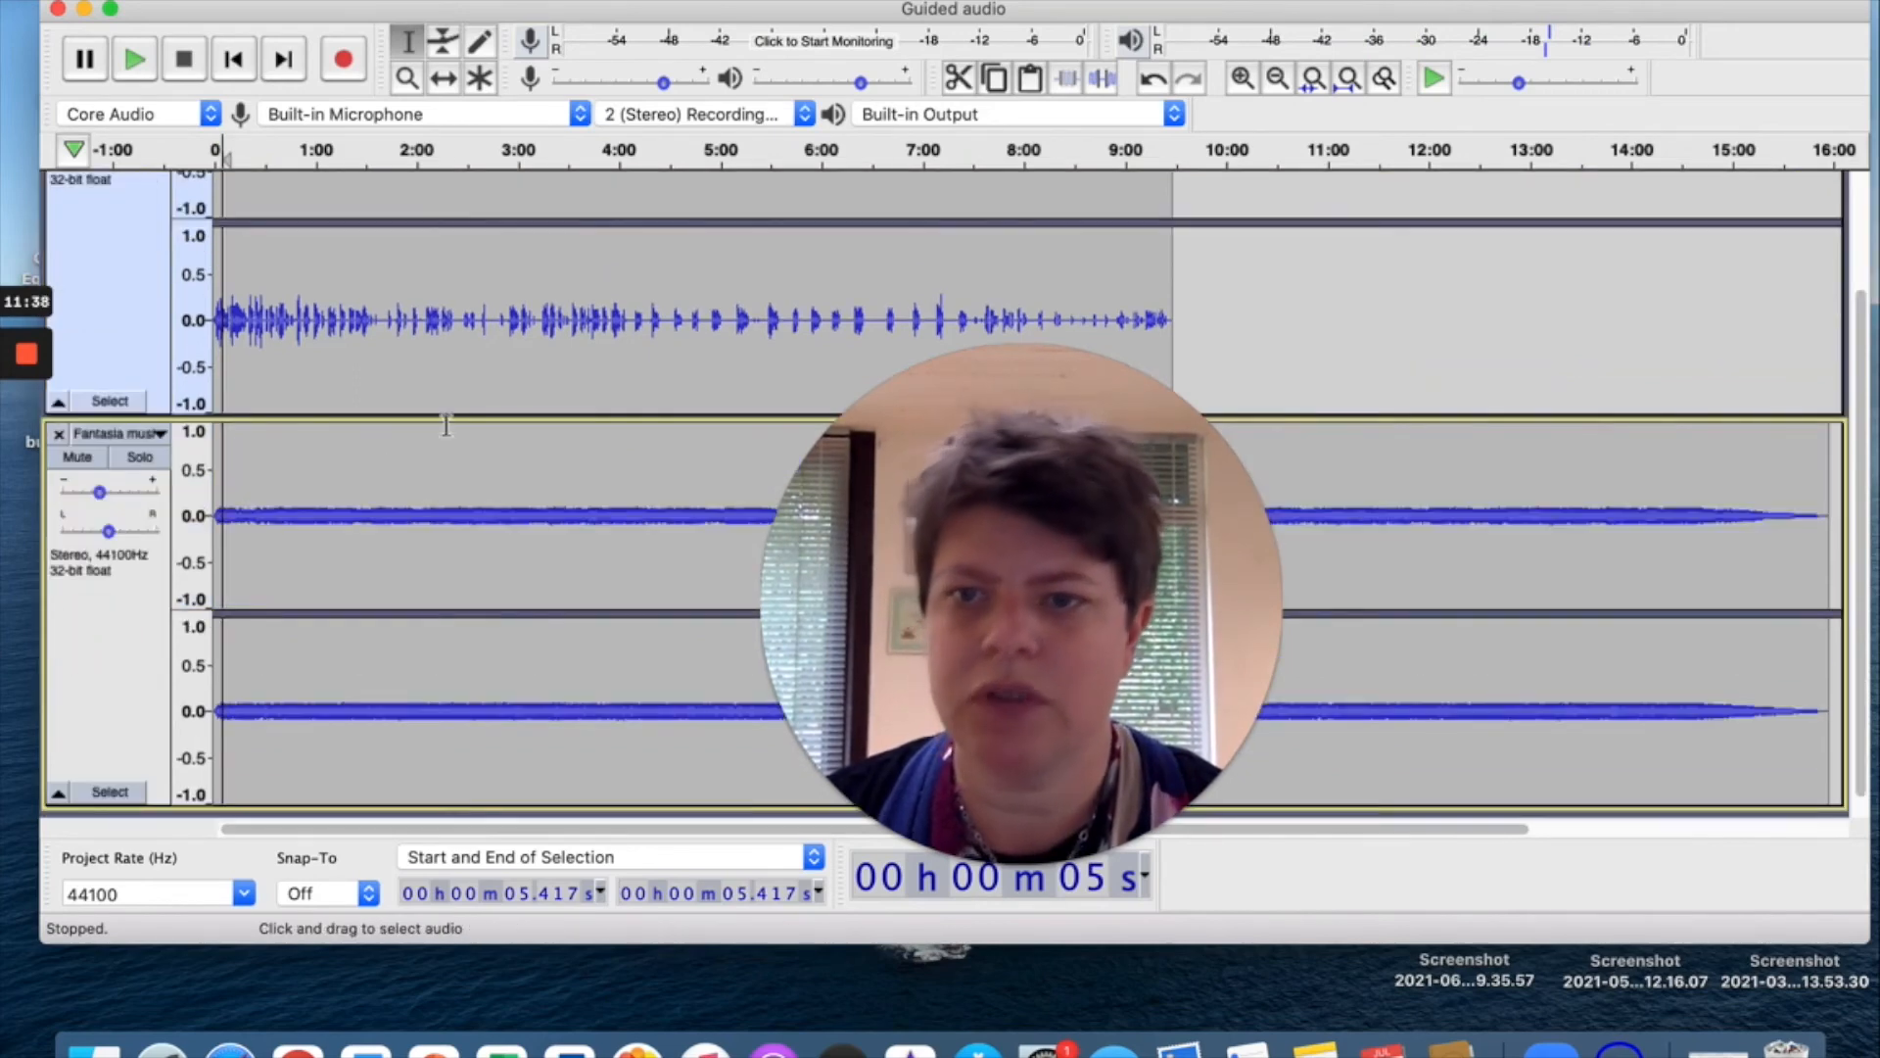
# Mark the voice track's end at 9:28.290 and carry that point onto the music track.
pyautogui.click(1025, 571)
pyautogui.moveTo(1026, 571); pyautogui.dragTo(303, 510)
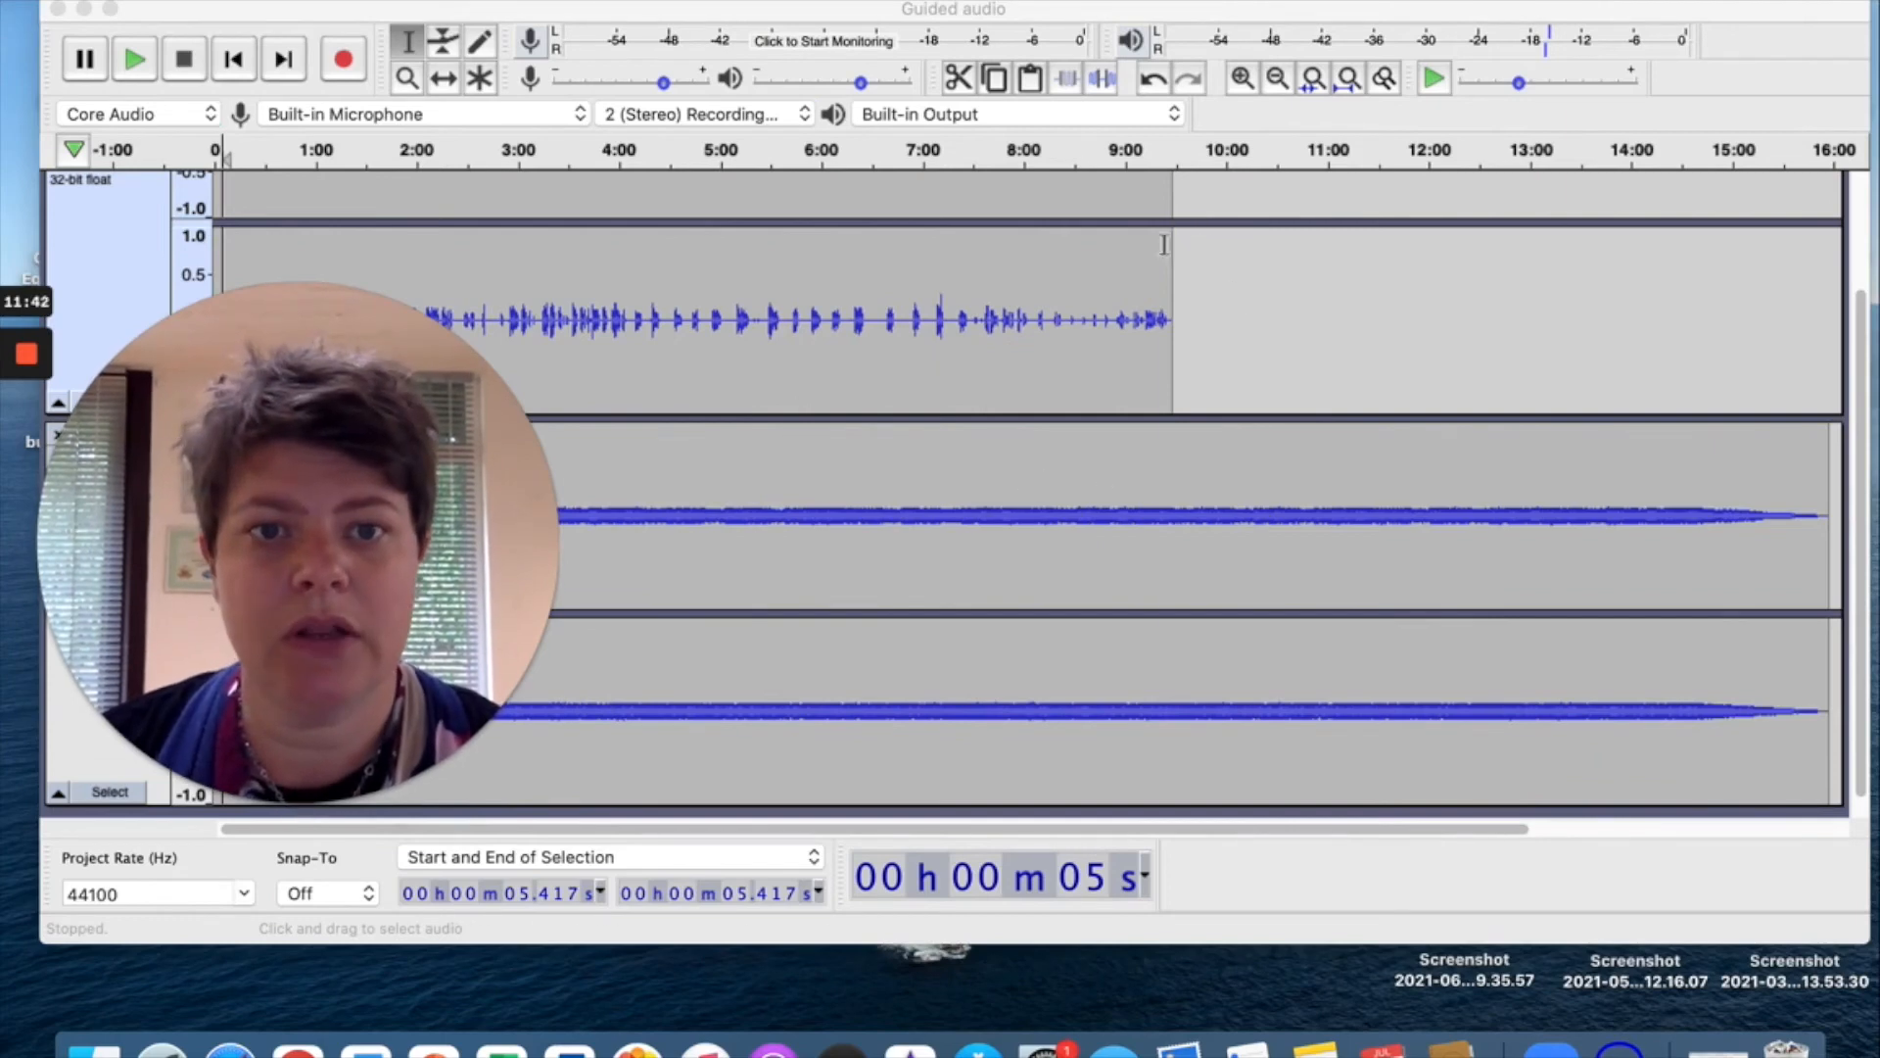
pyautogui.click(1175, 304)
pyautogui.scroll(-1, 1195, 533)
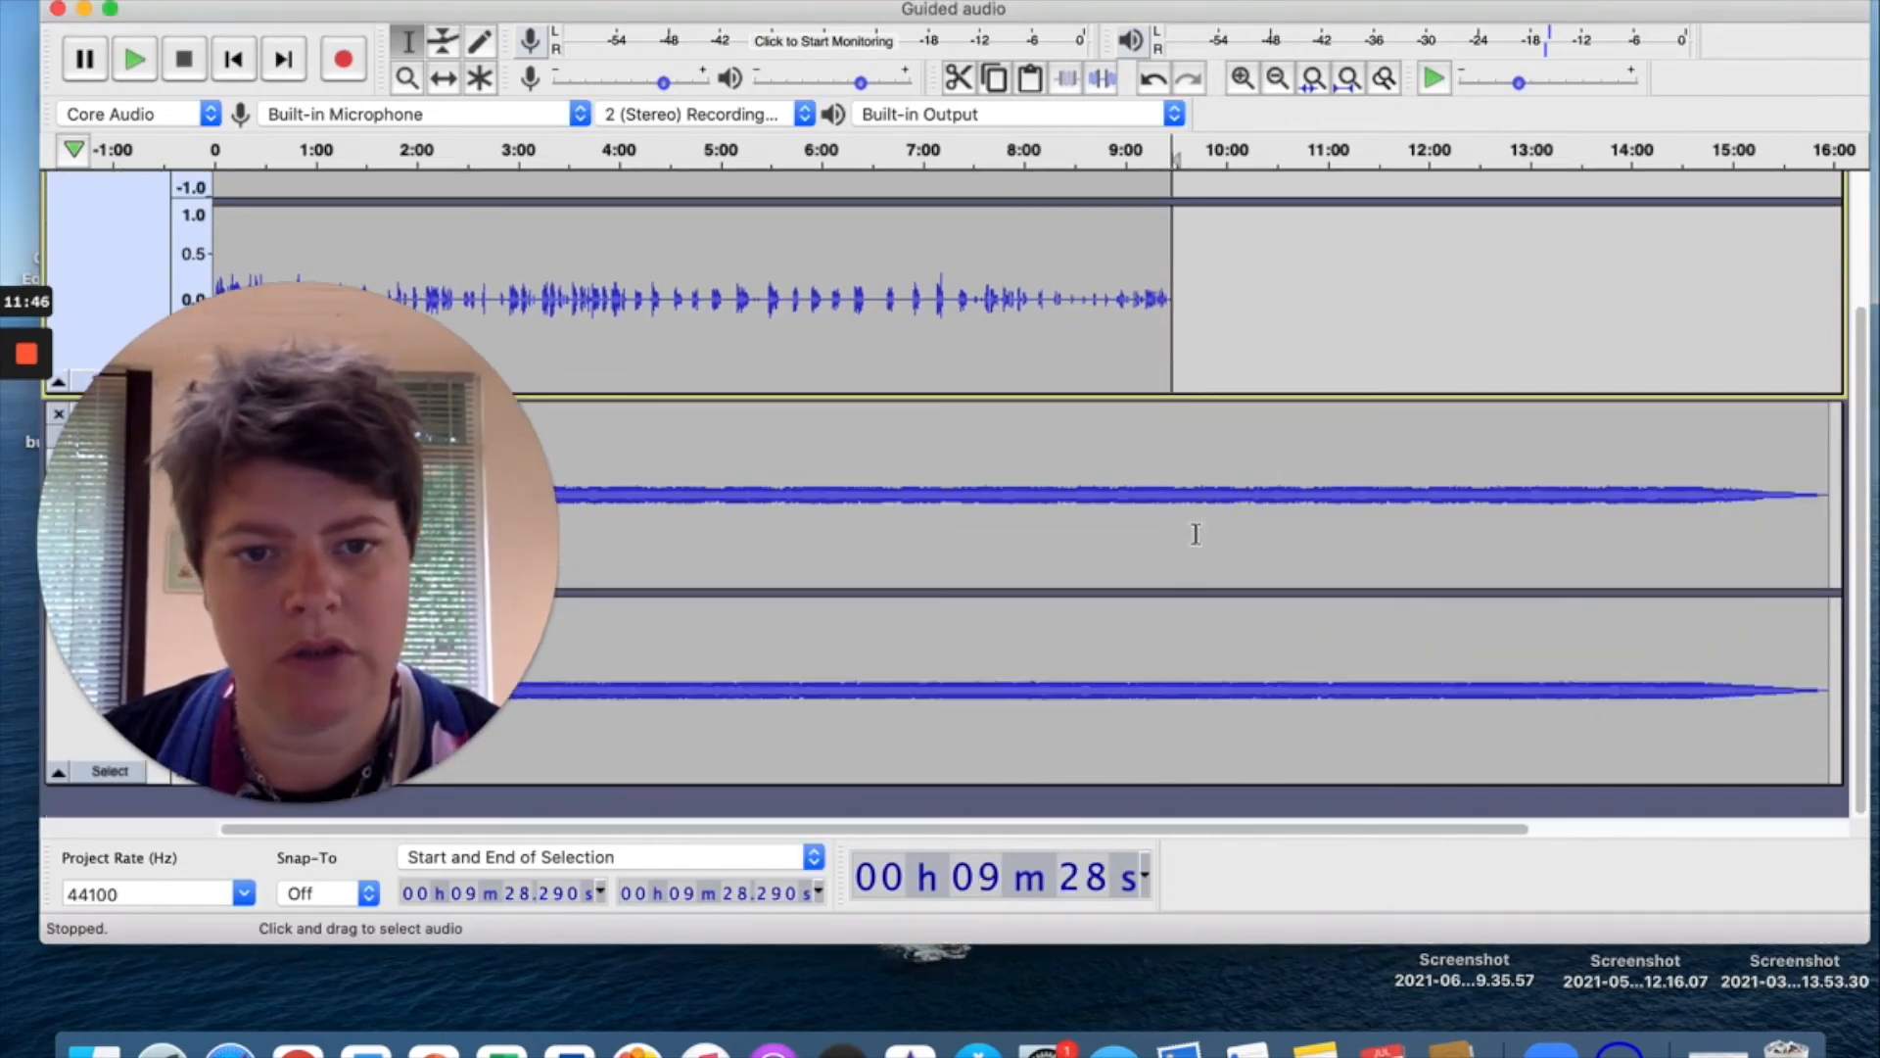
pyautogui.click(1173, 464)
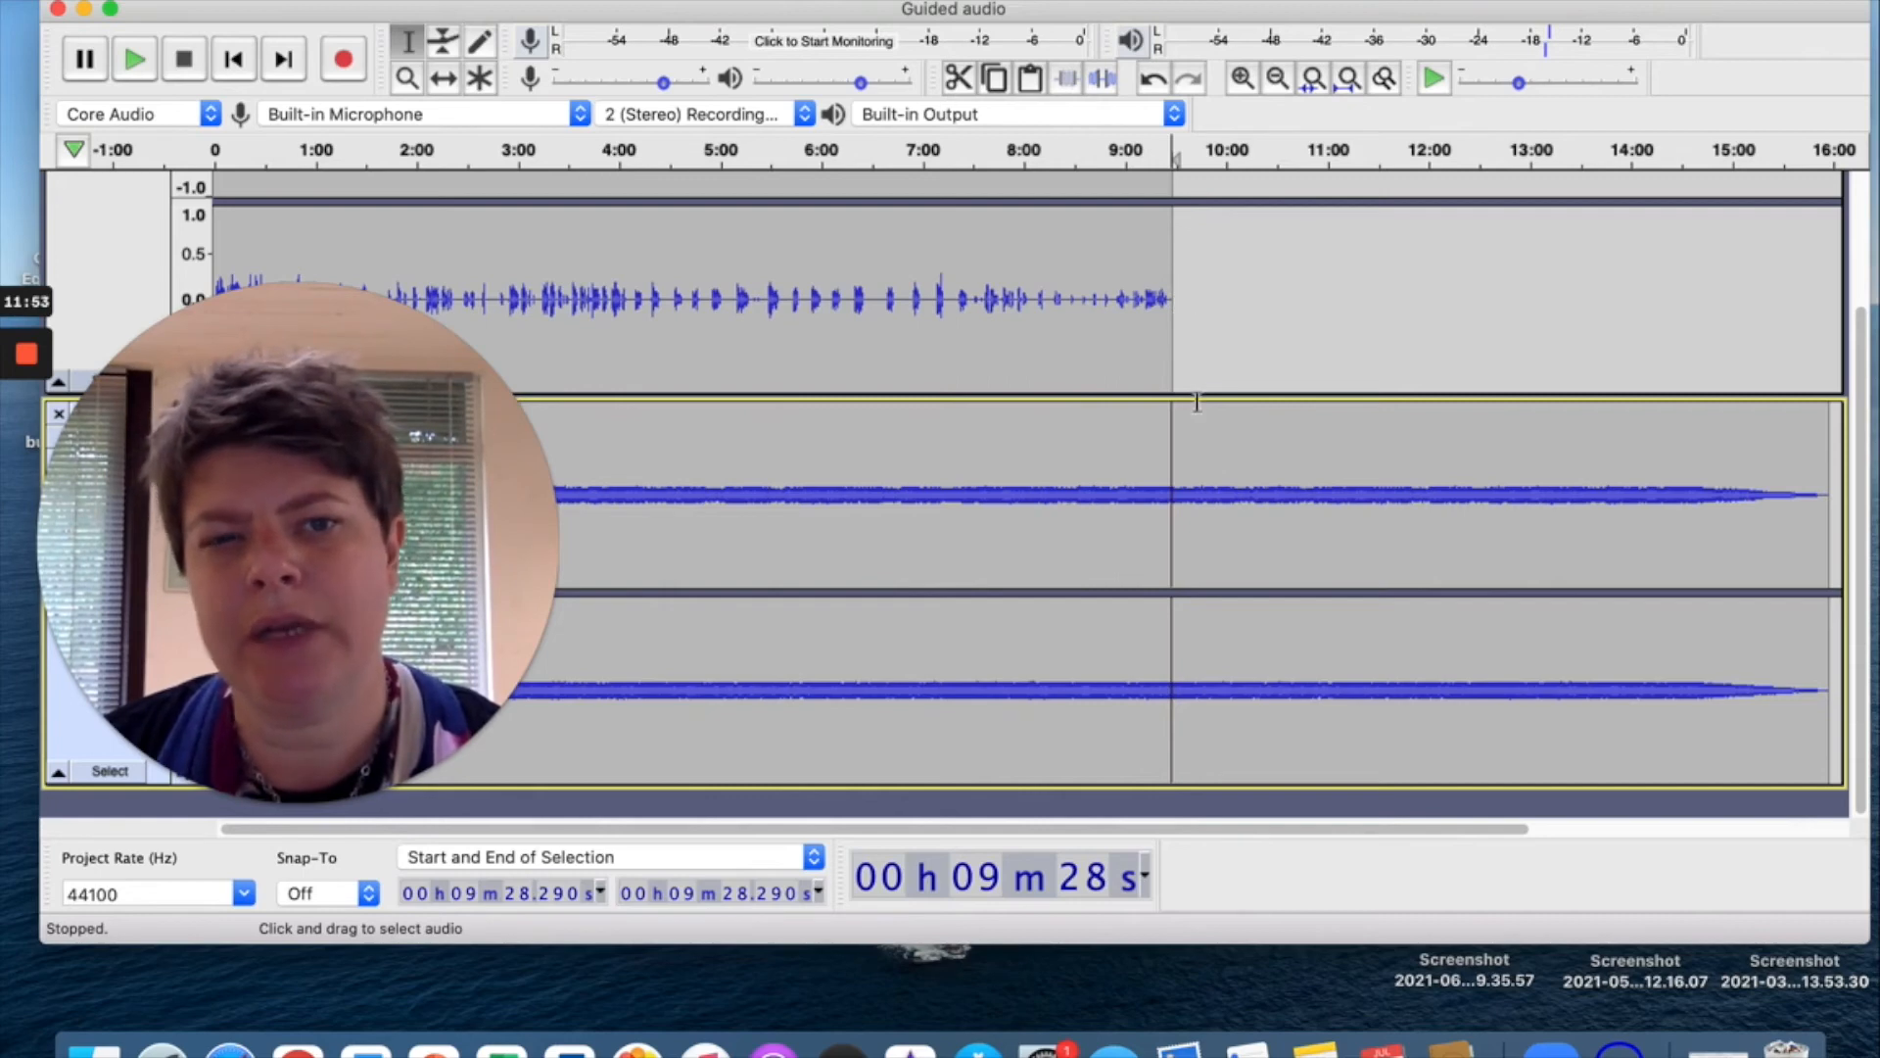
# Delete the Fantasia music after 9:52 and select 9:40 to 9:52 for fading.
pyautogui.click(1212, 456)
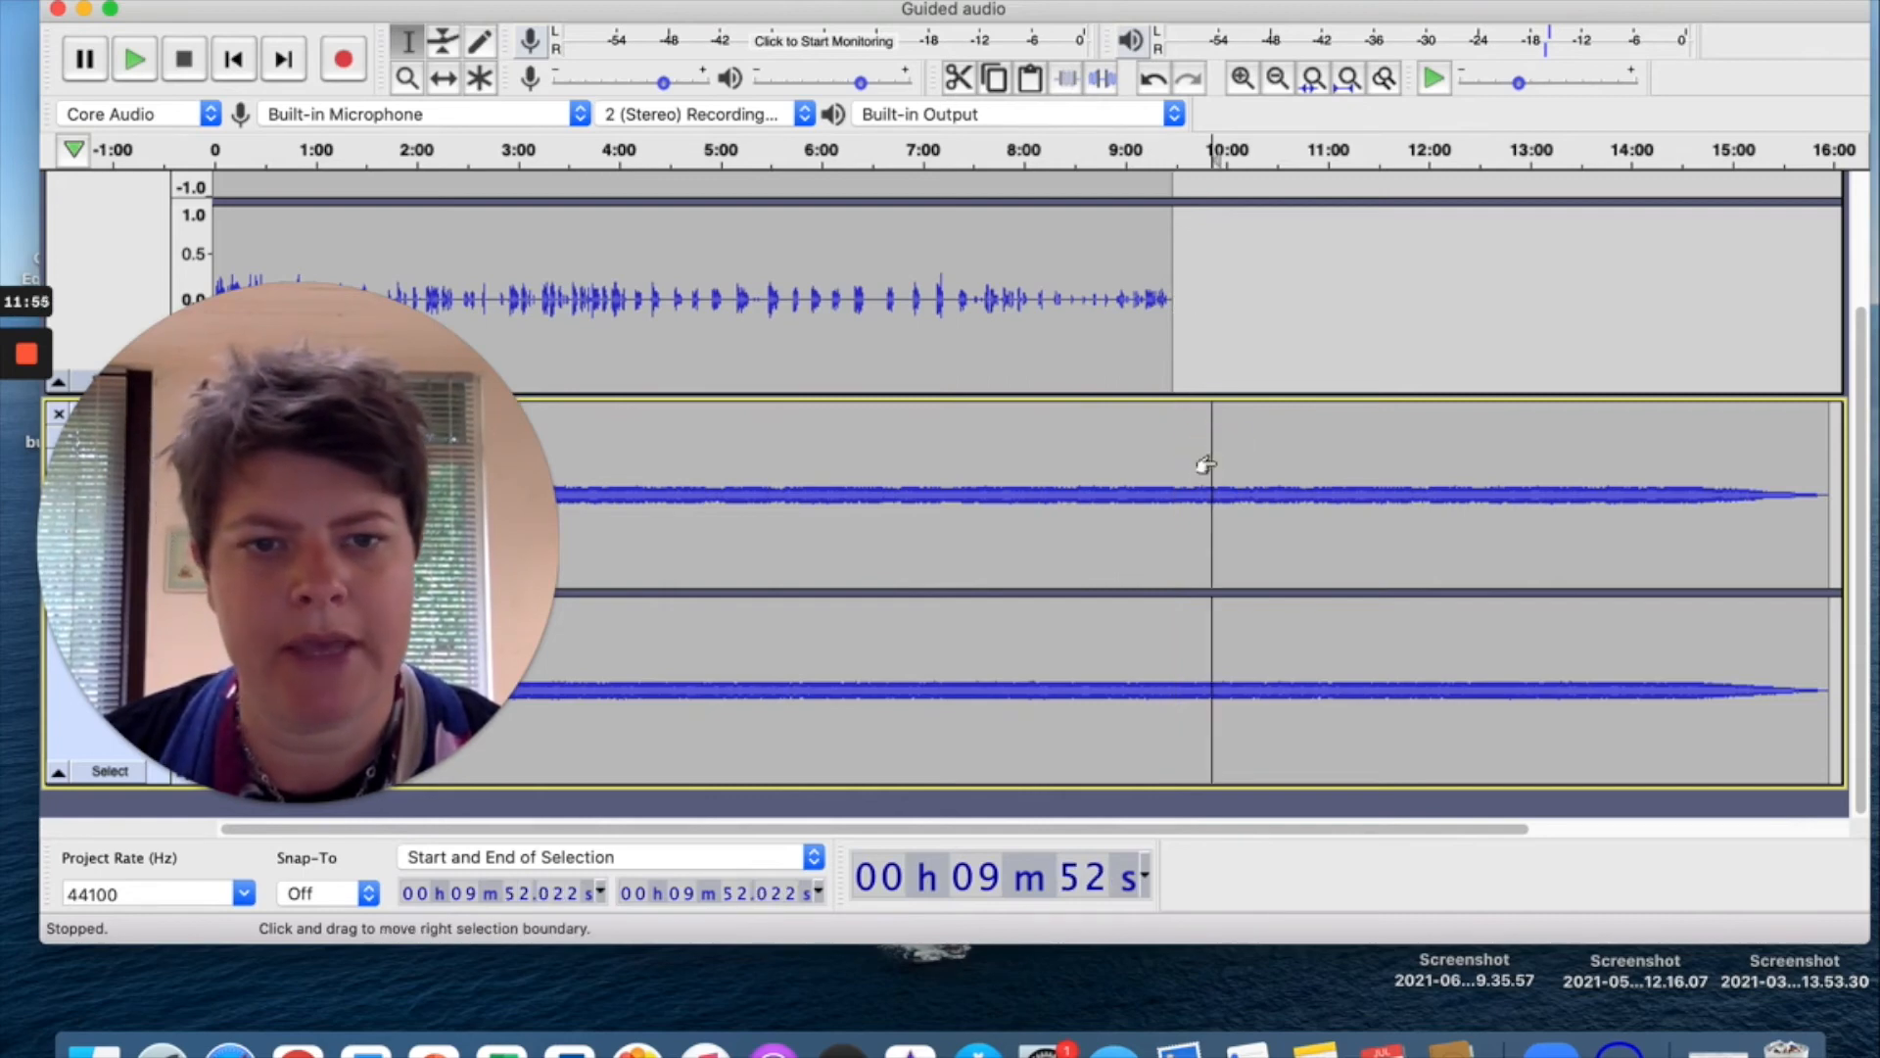
pyautogui.moveTo(1213, 458); pyautogui.dragTo(1555, 502)
pyautogui.press('Delete')
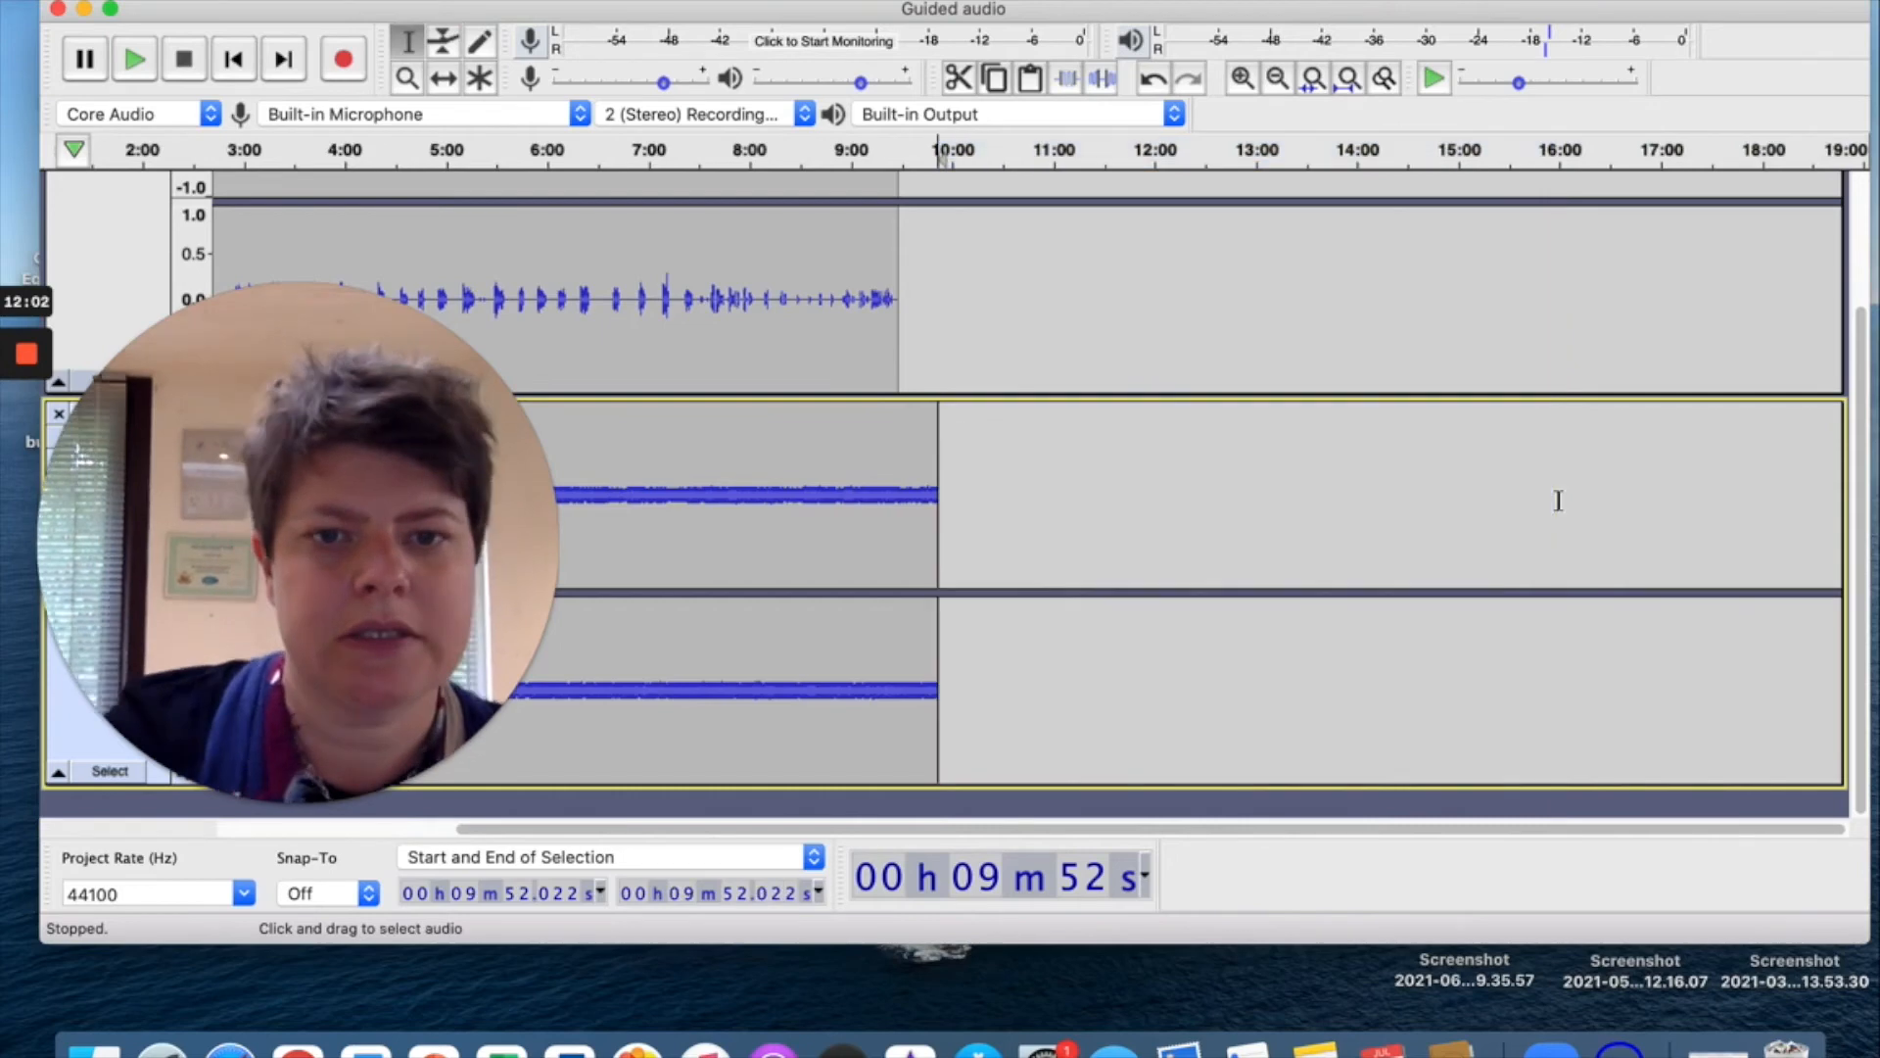
pyautogui.moveTo(919, 493); pyautogui.dragTo(940, 493)
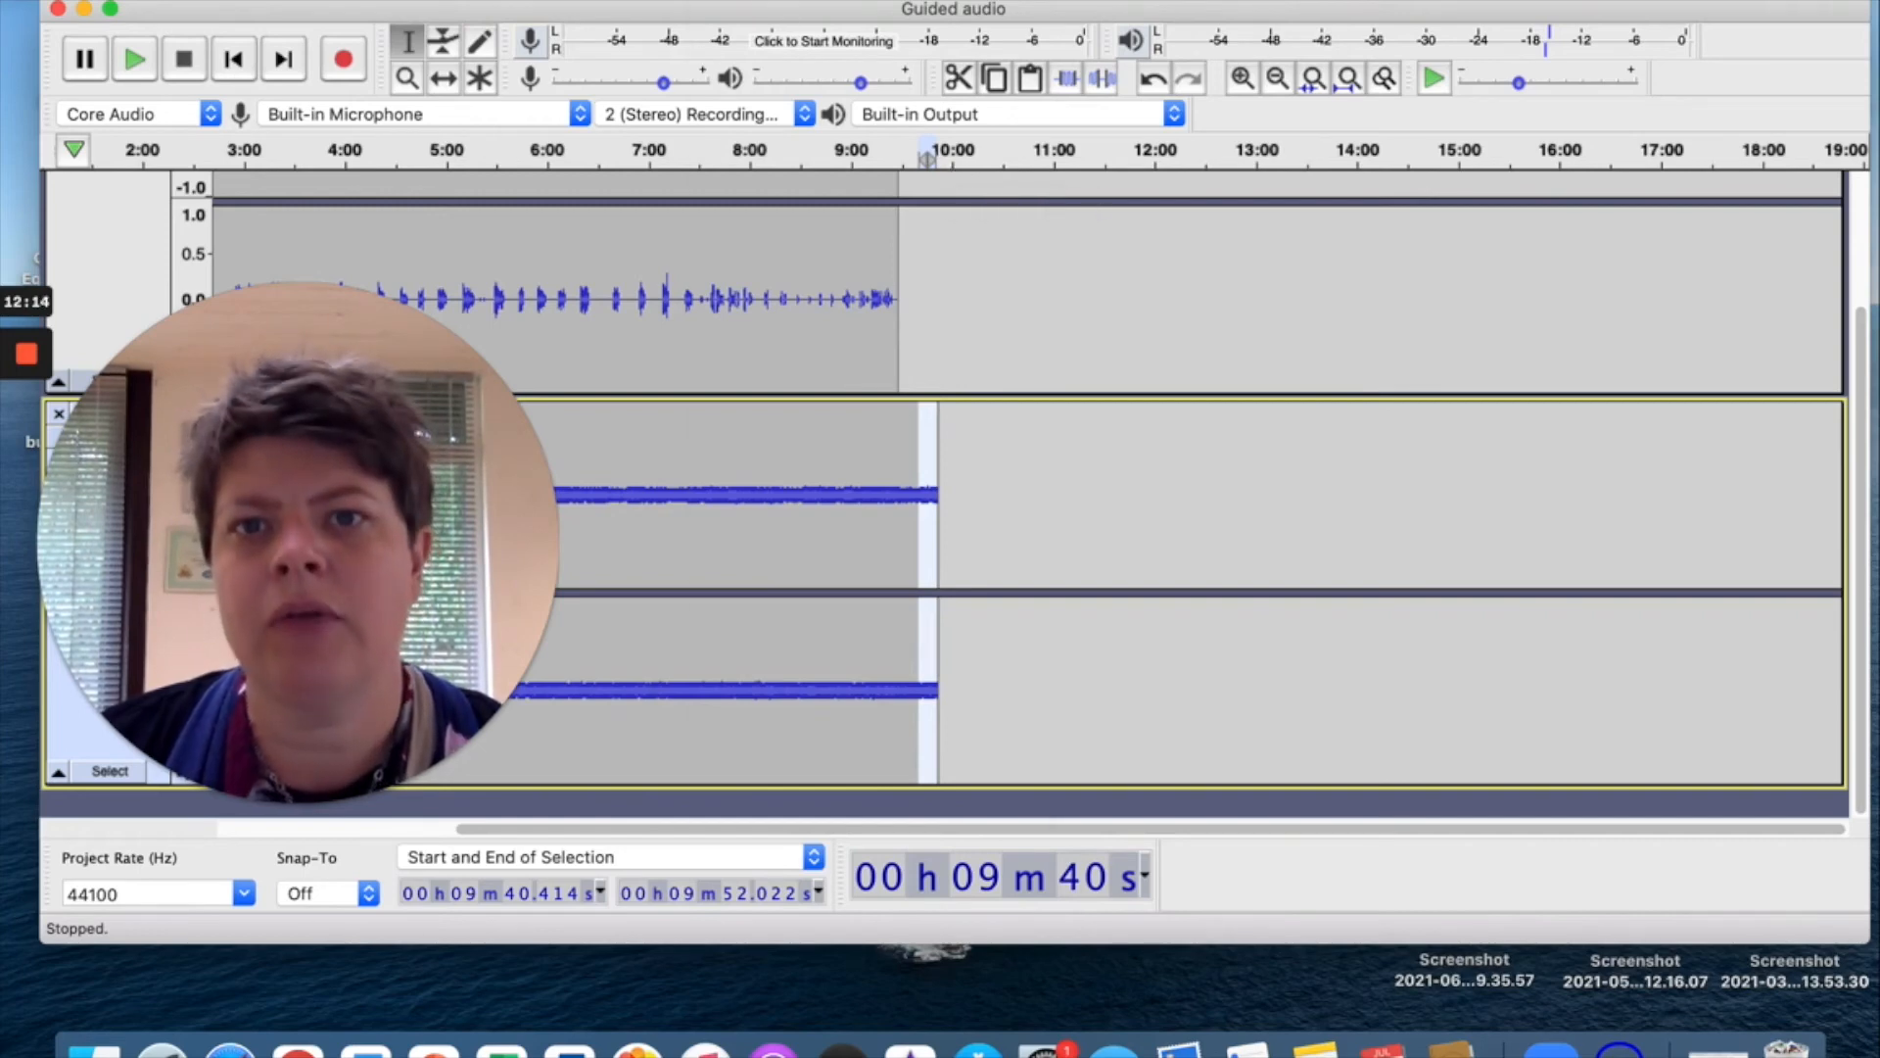
# Apply Fade Out to the selected music ending and play back from about 9:36 to hear it.
pyautogui.click(735, 1)
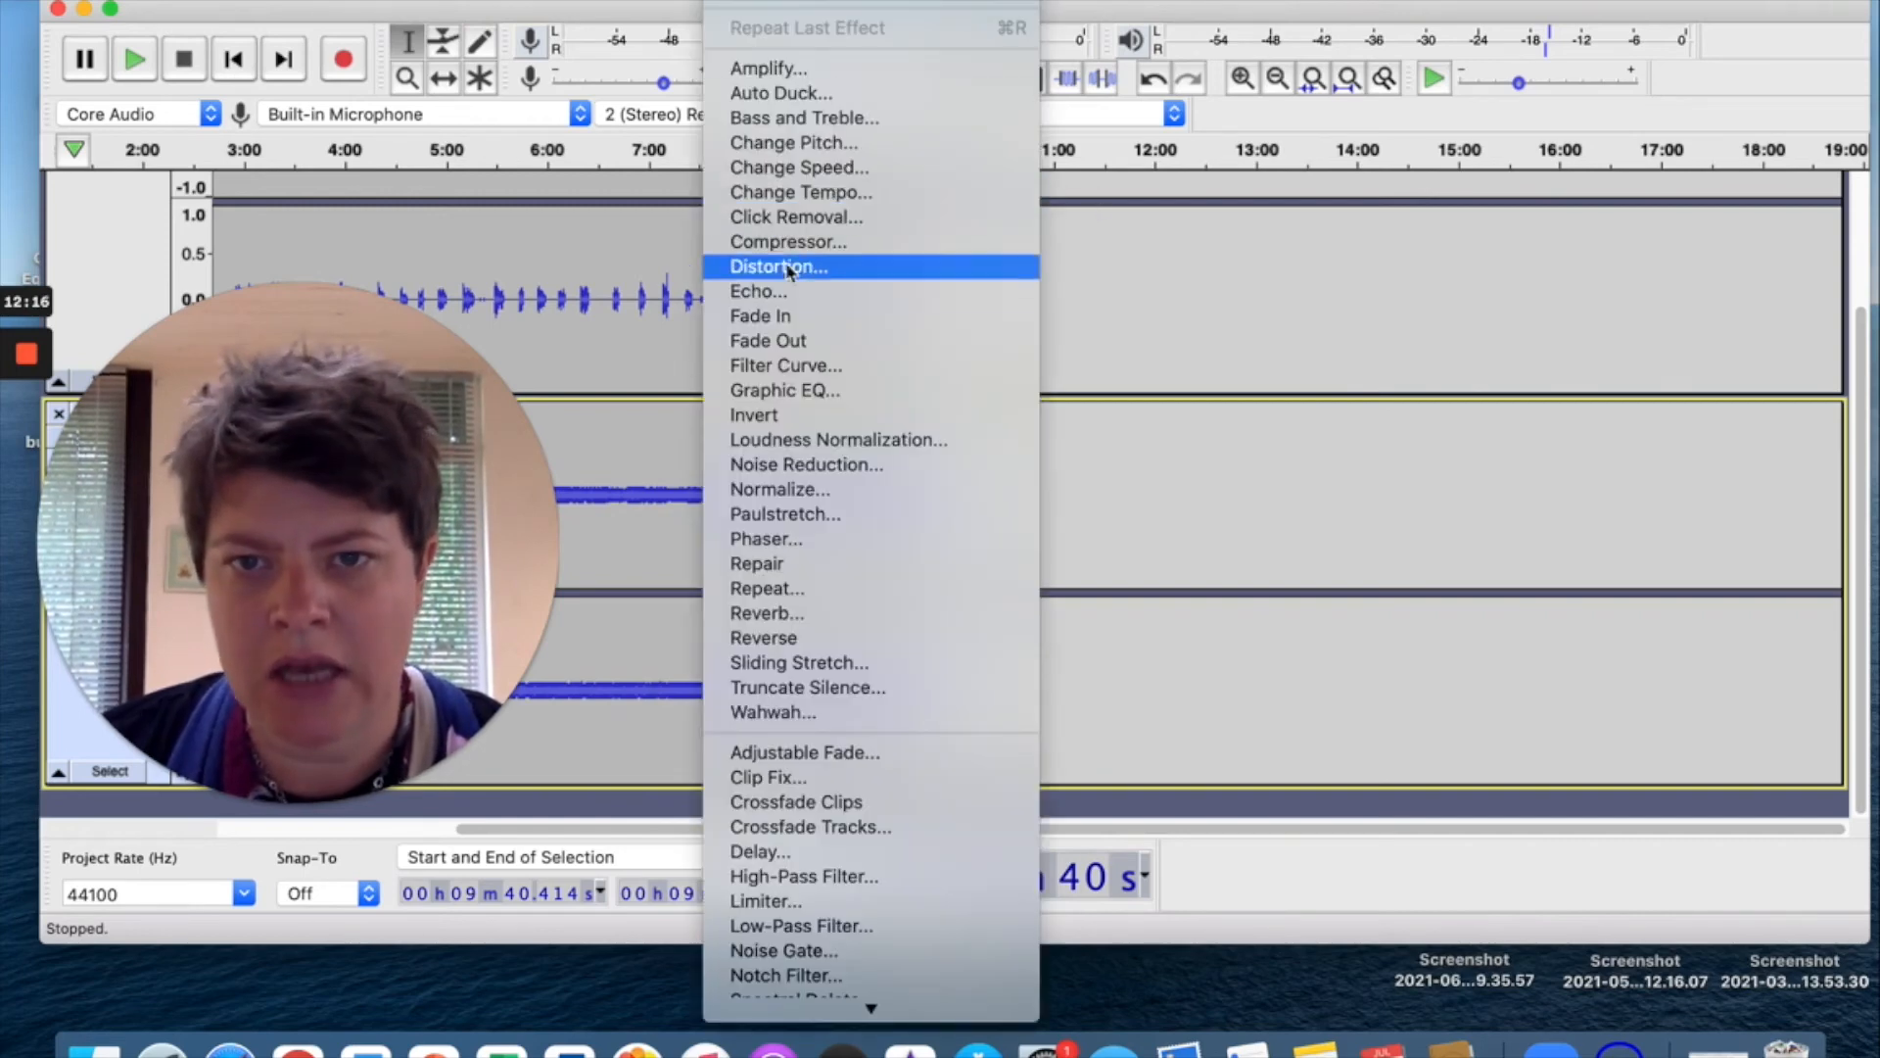
pyautogui.click(805, 345)
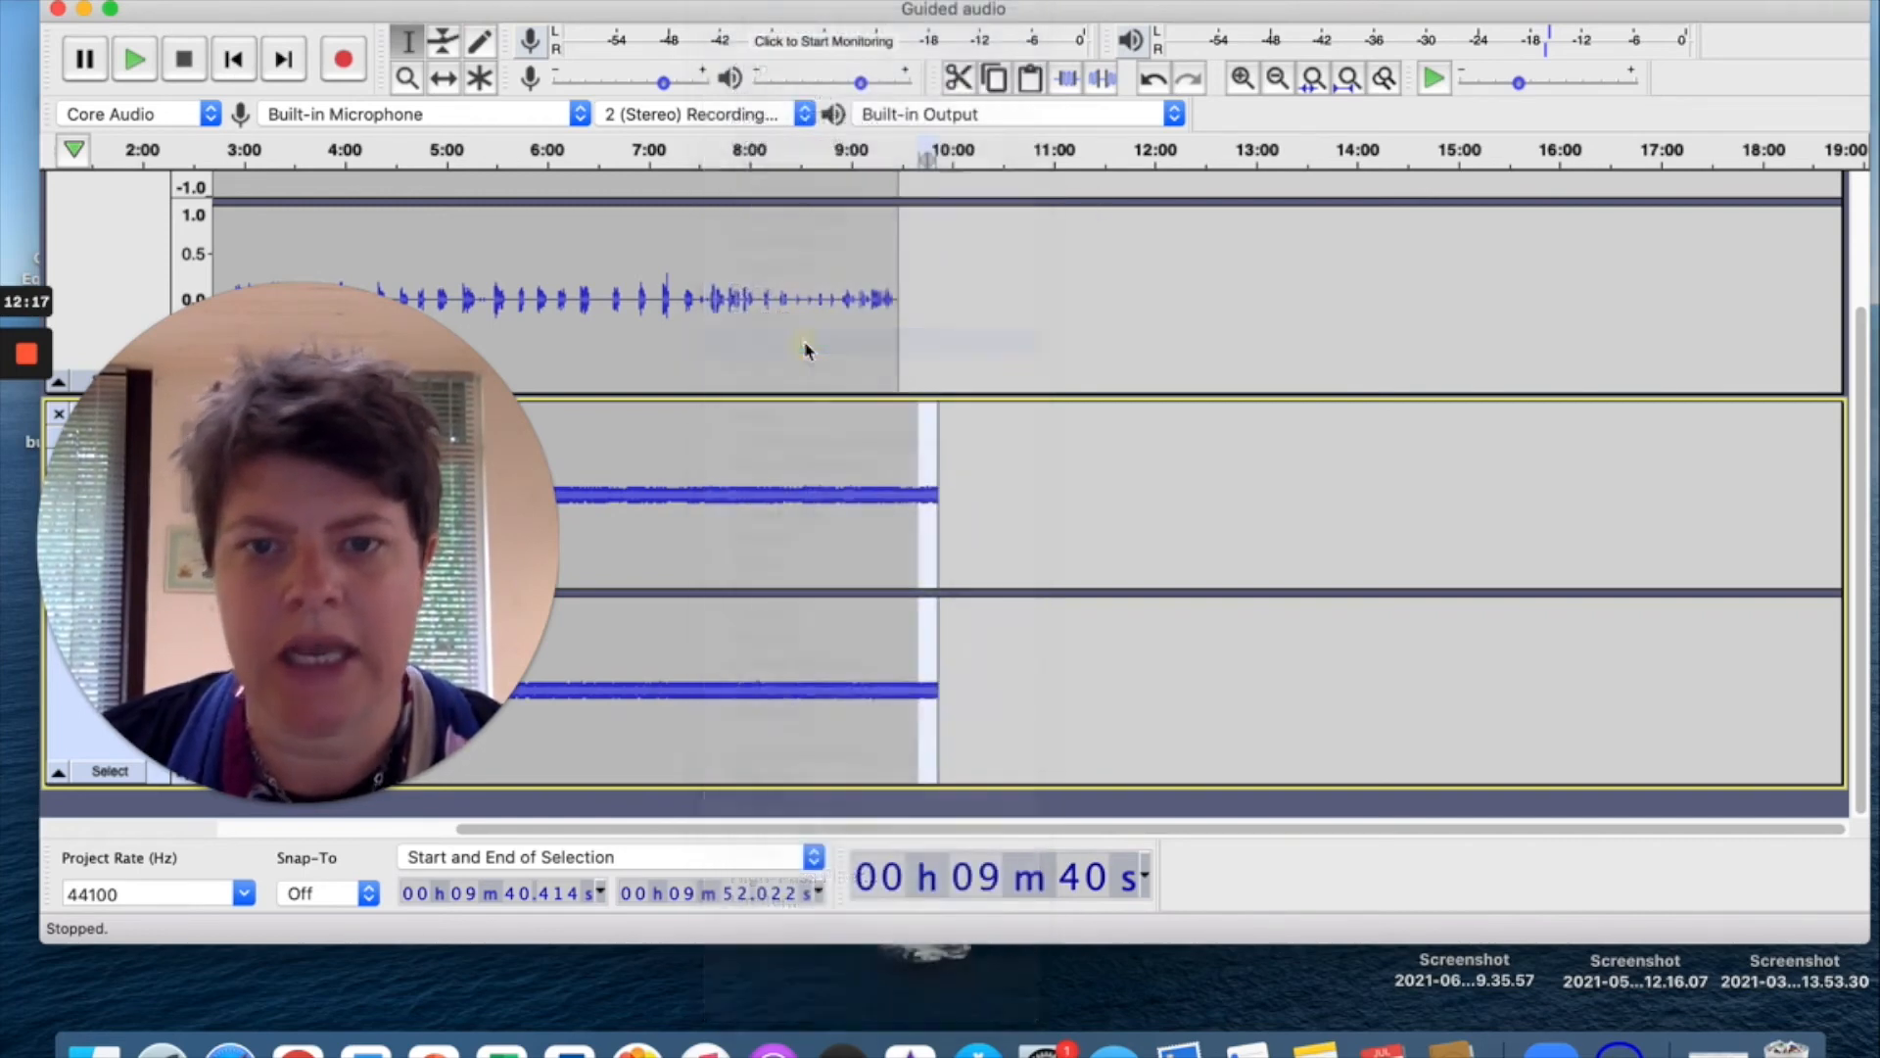
pyautogui.click(923, 262)
pyautogui.scroll(3, 923, 263)
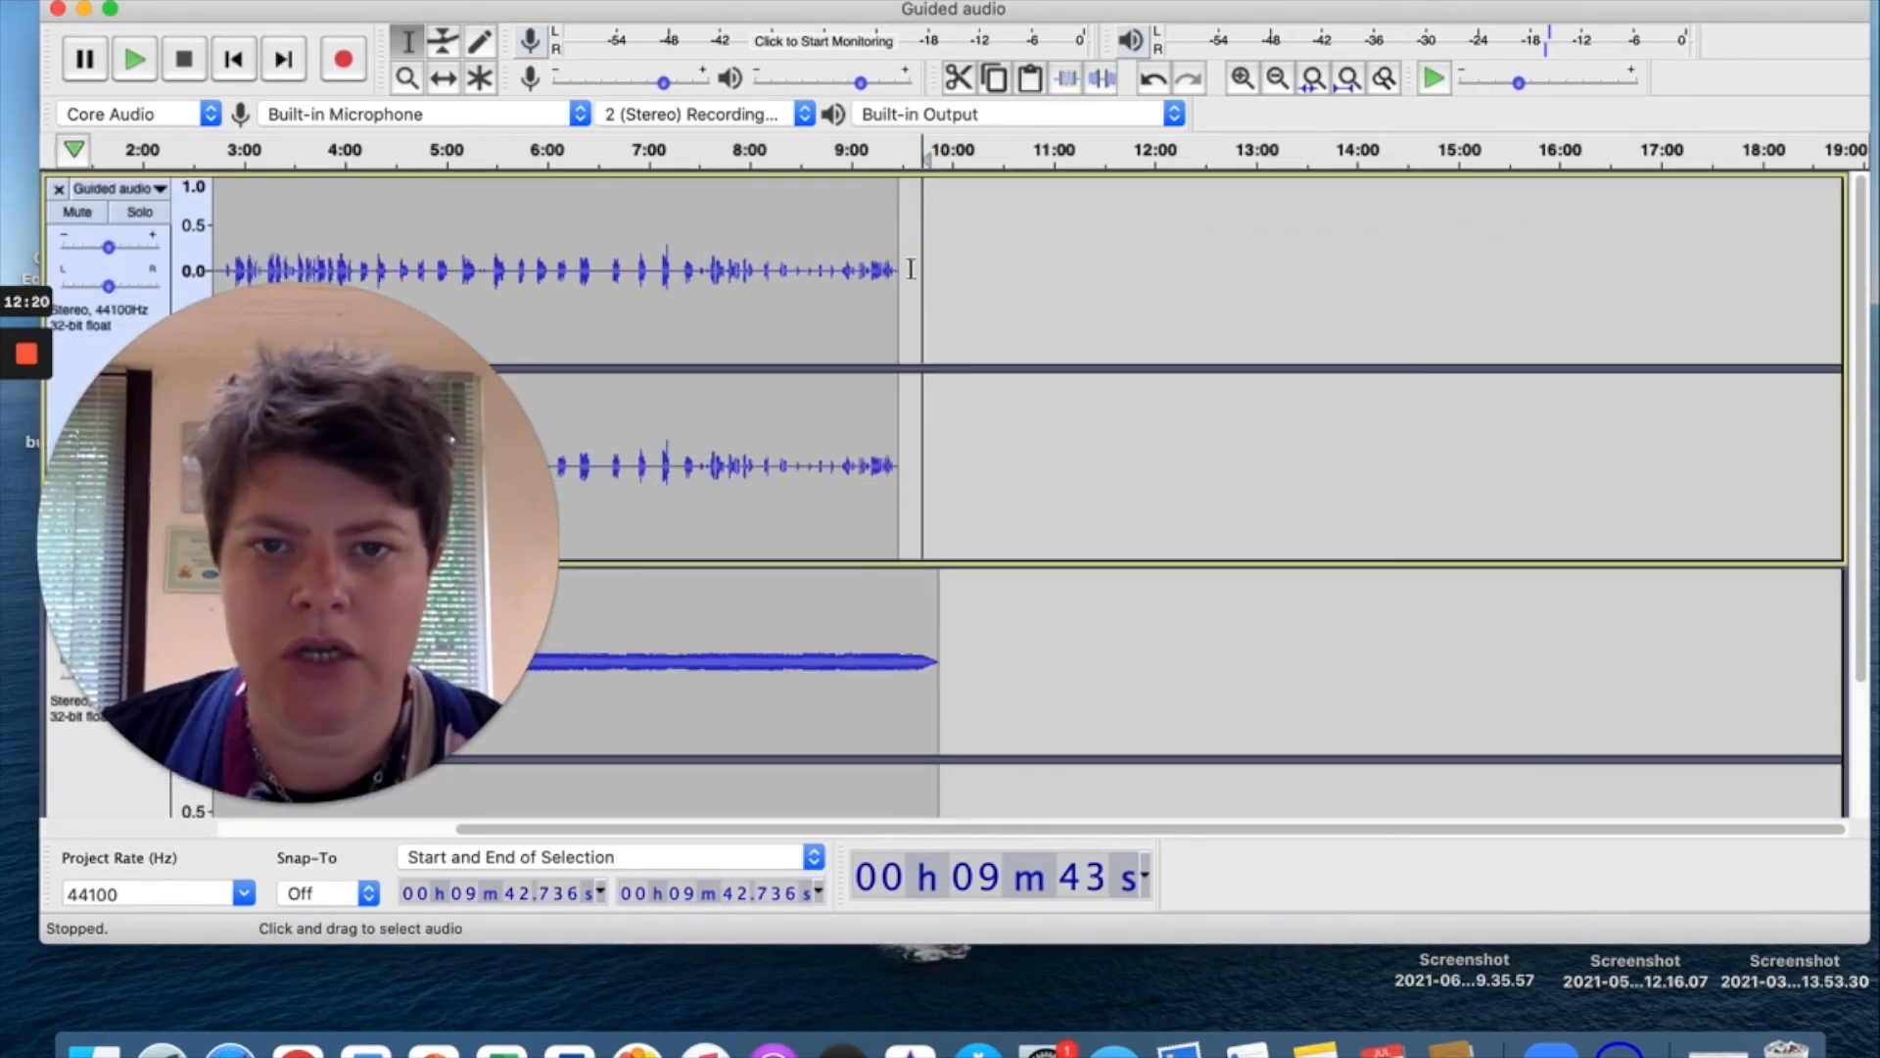
pyautogui.click(911, 268)
pyautogui.press('space')
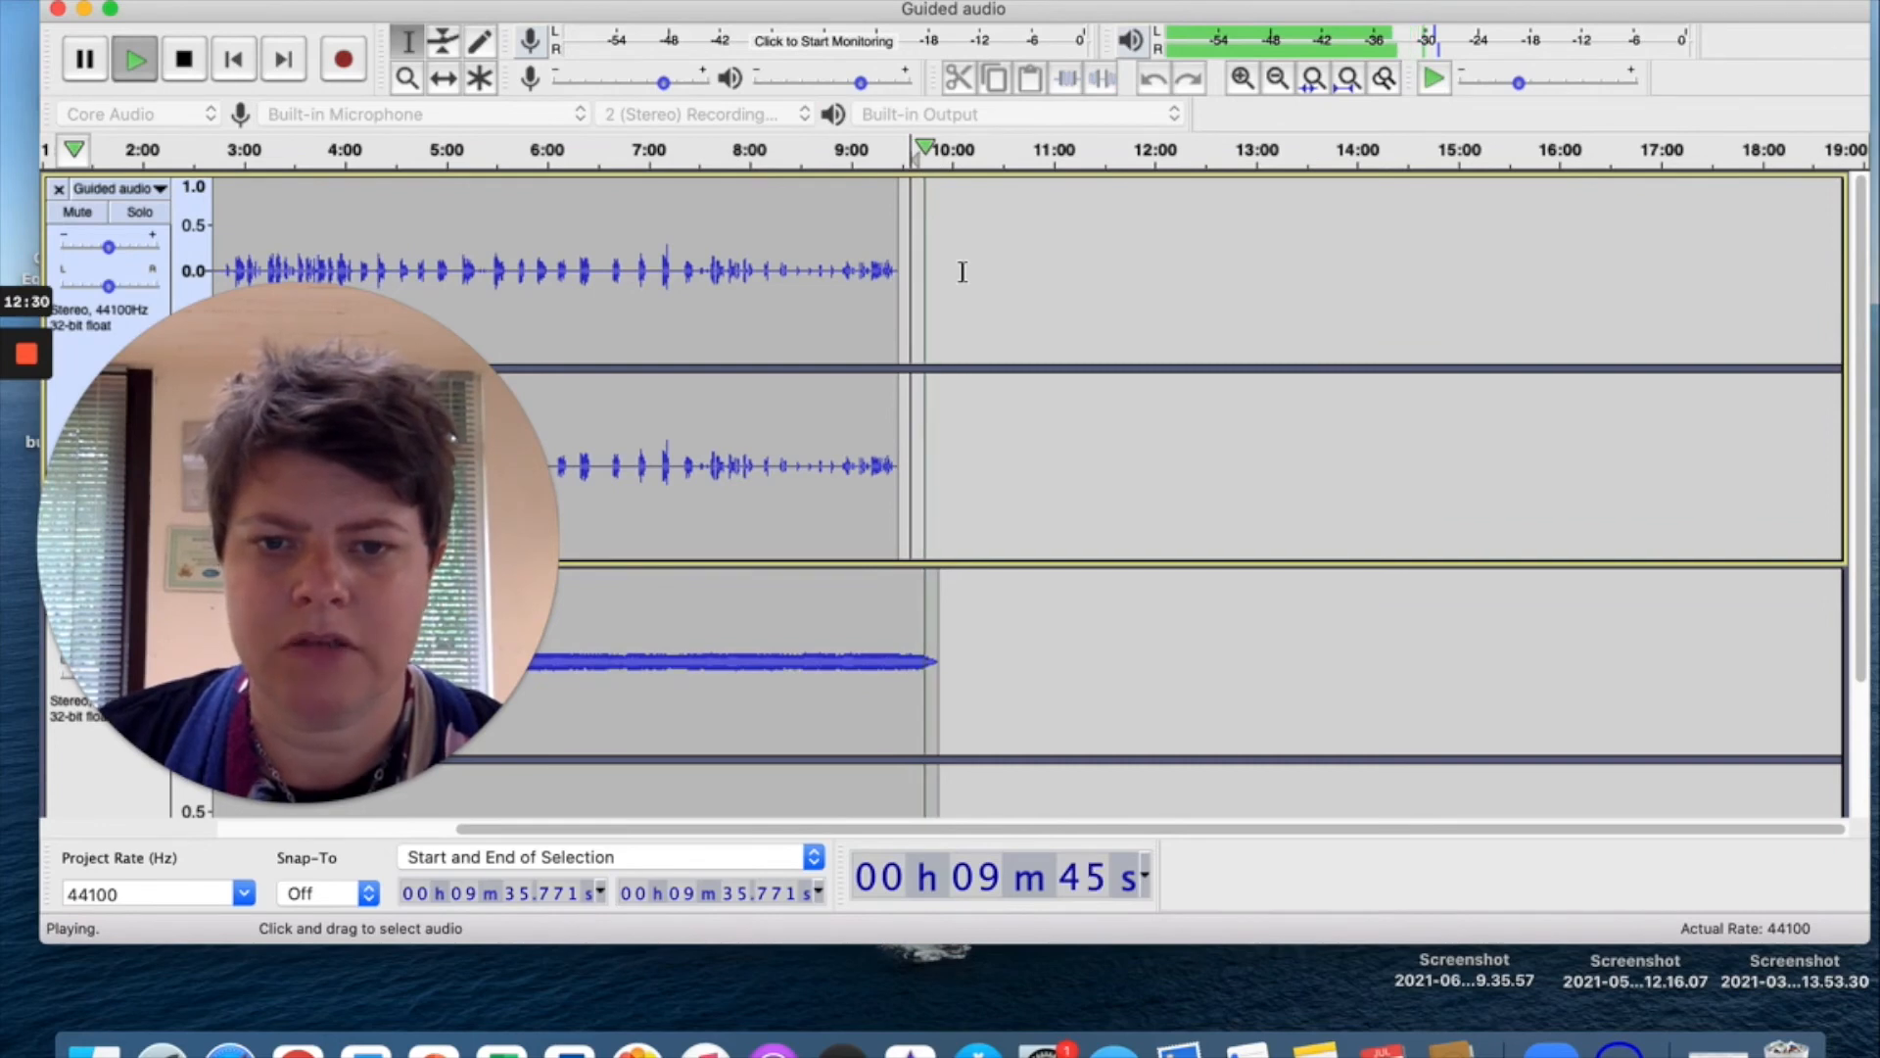
pyautogui.press('space')
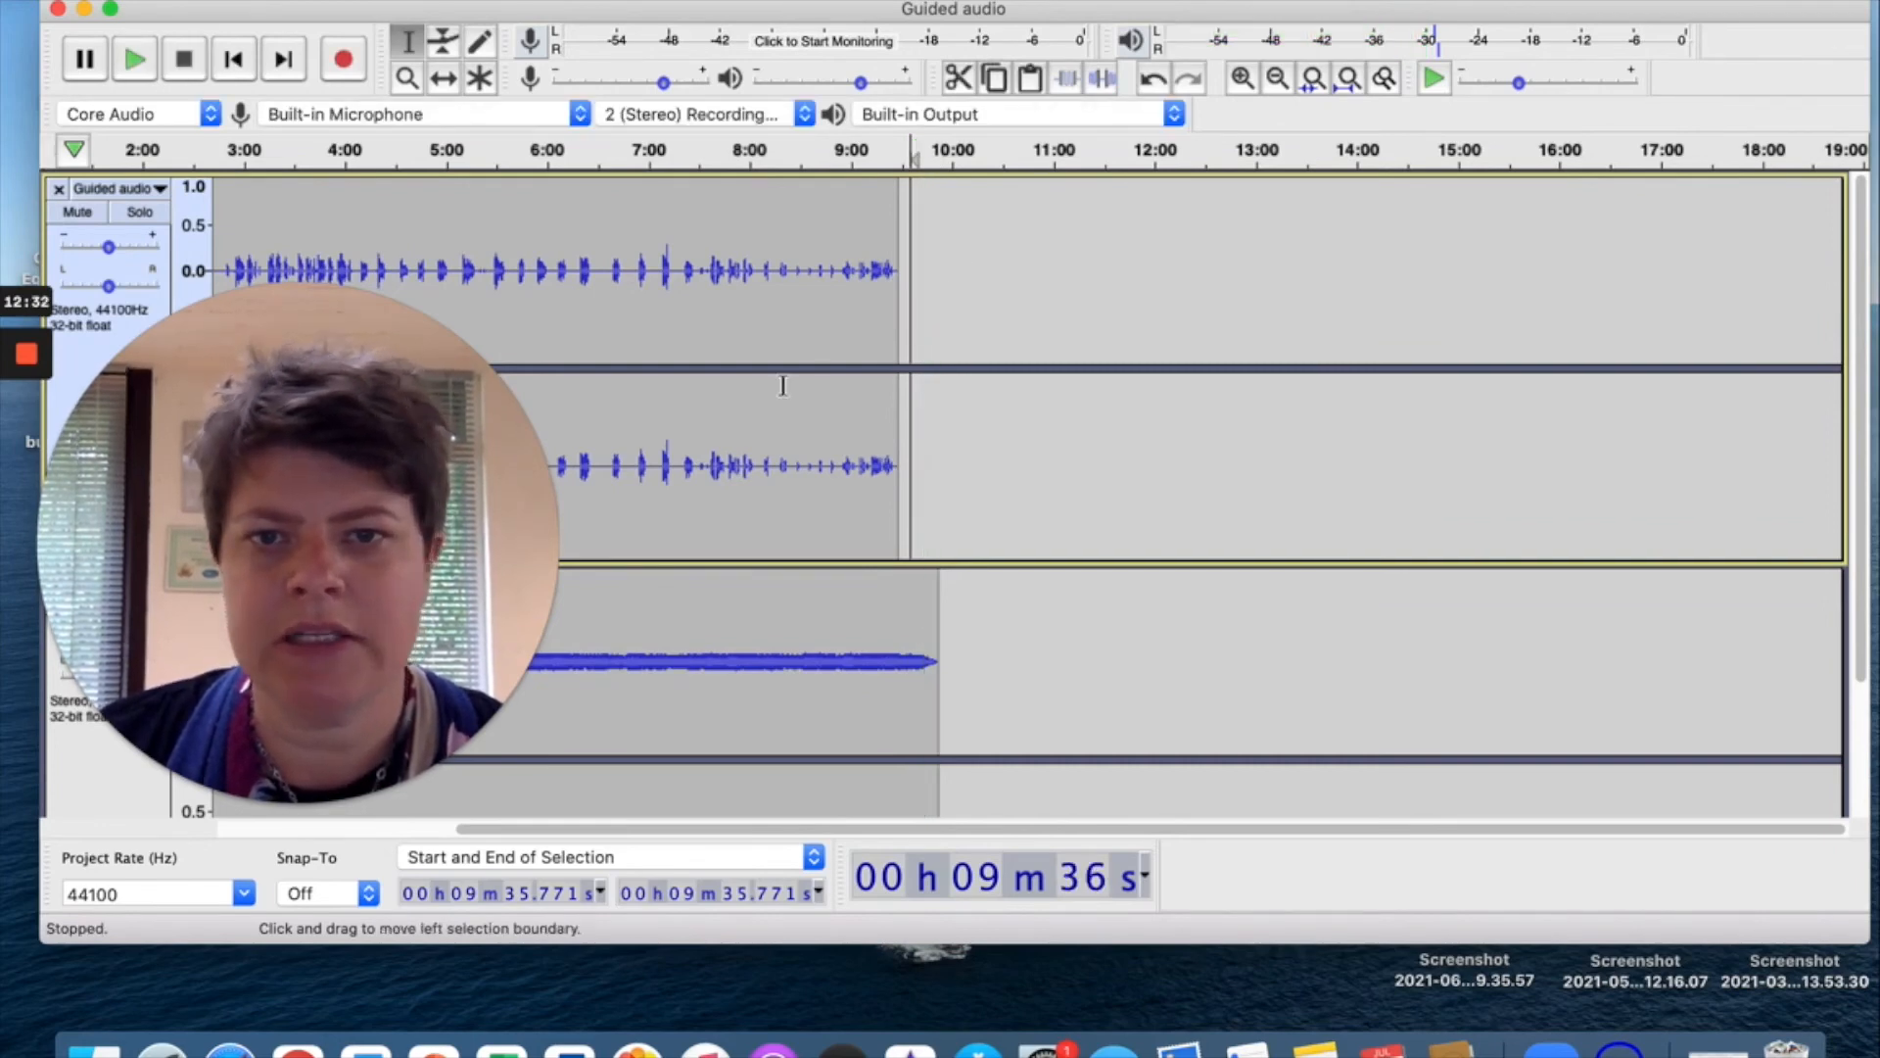
pyautogui.hscroll(-5, 780, 386)
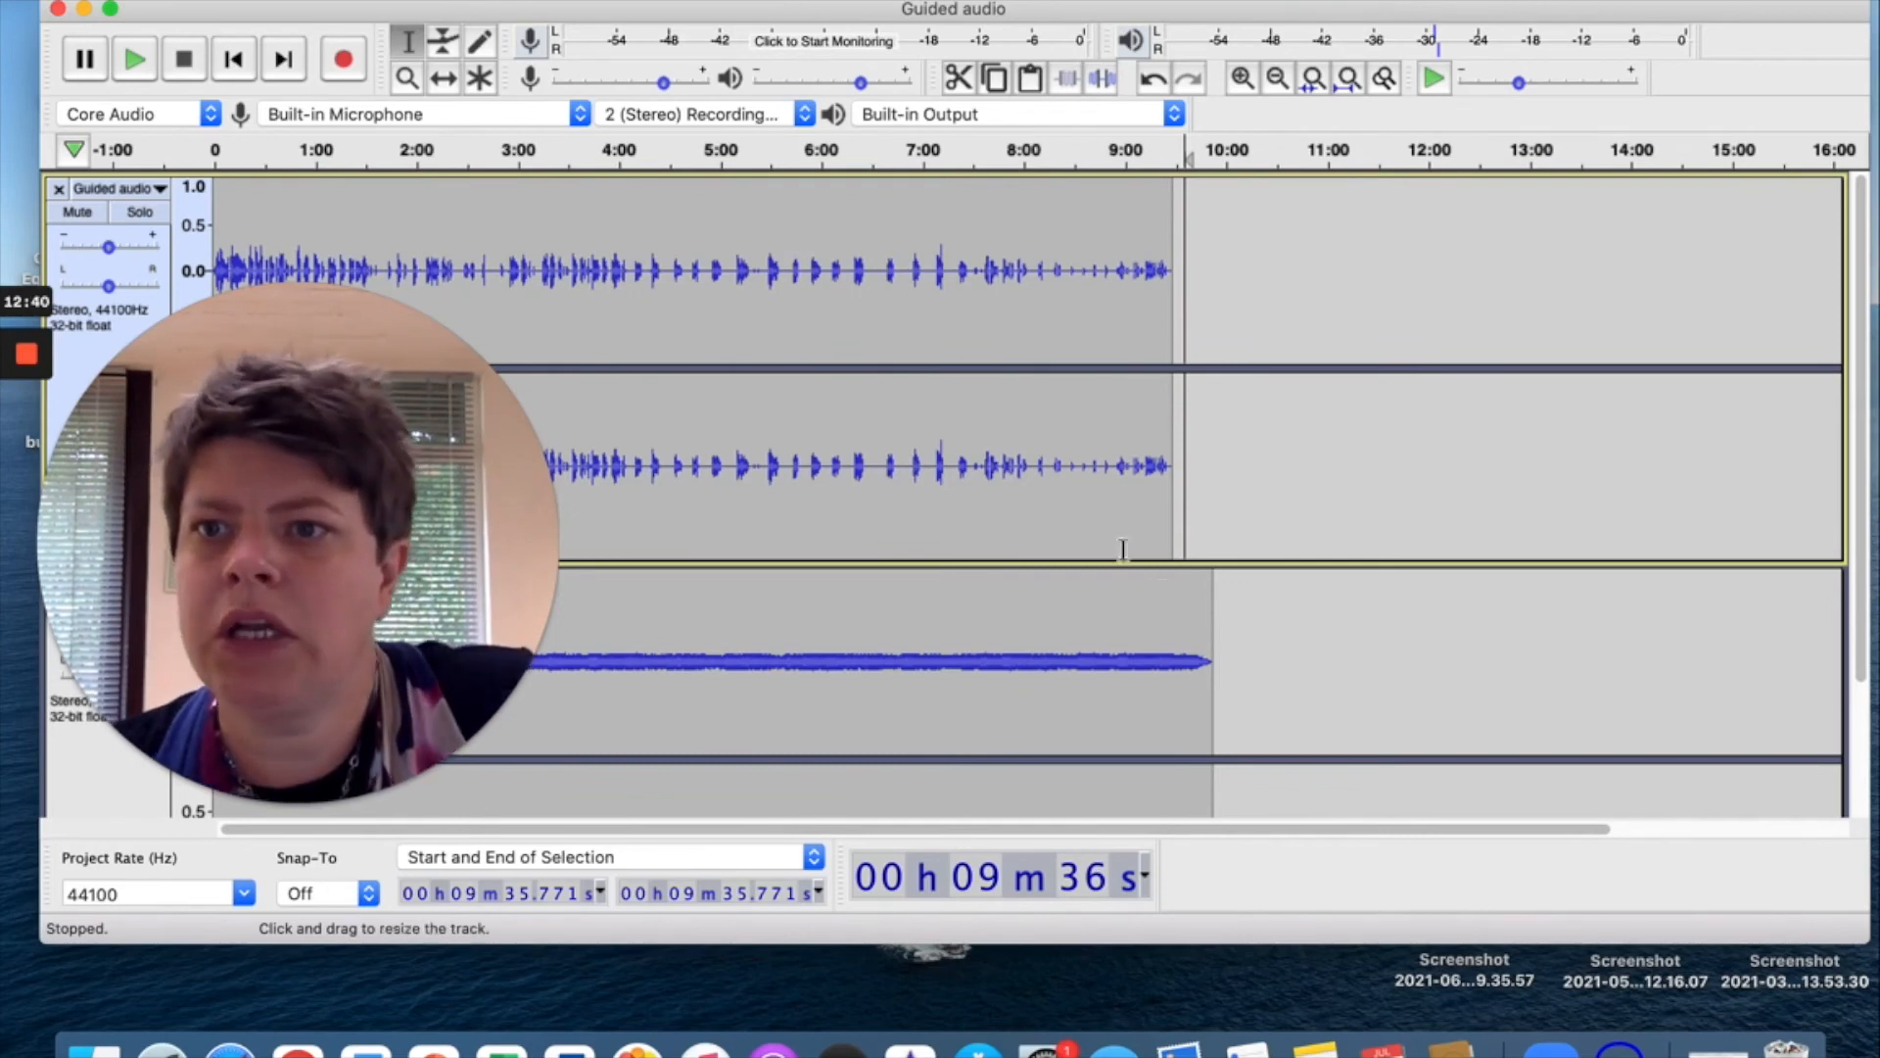
# Bring up the File menu's Save Project submenu, dismissing the first menu attempt.
pyautogui.click(186, 1)
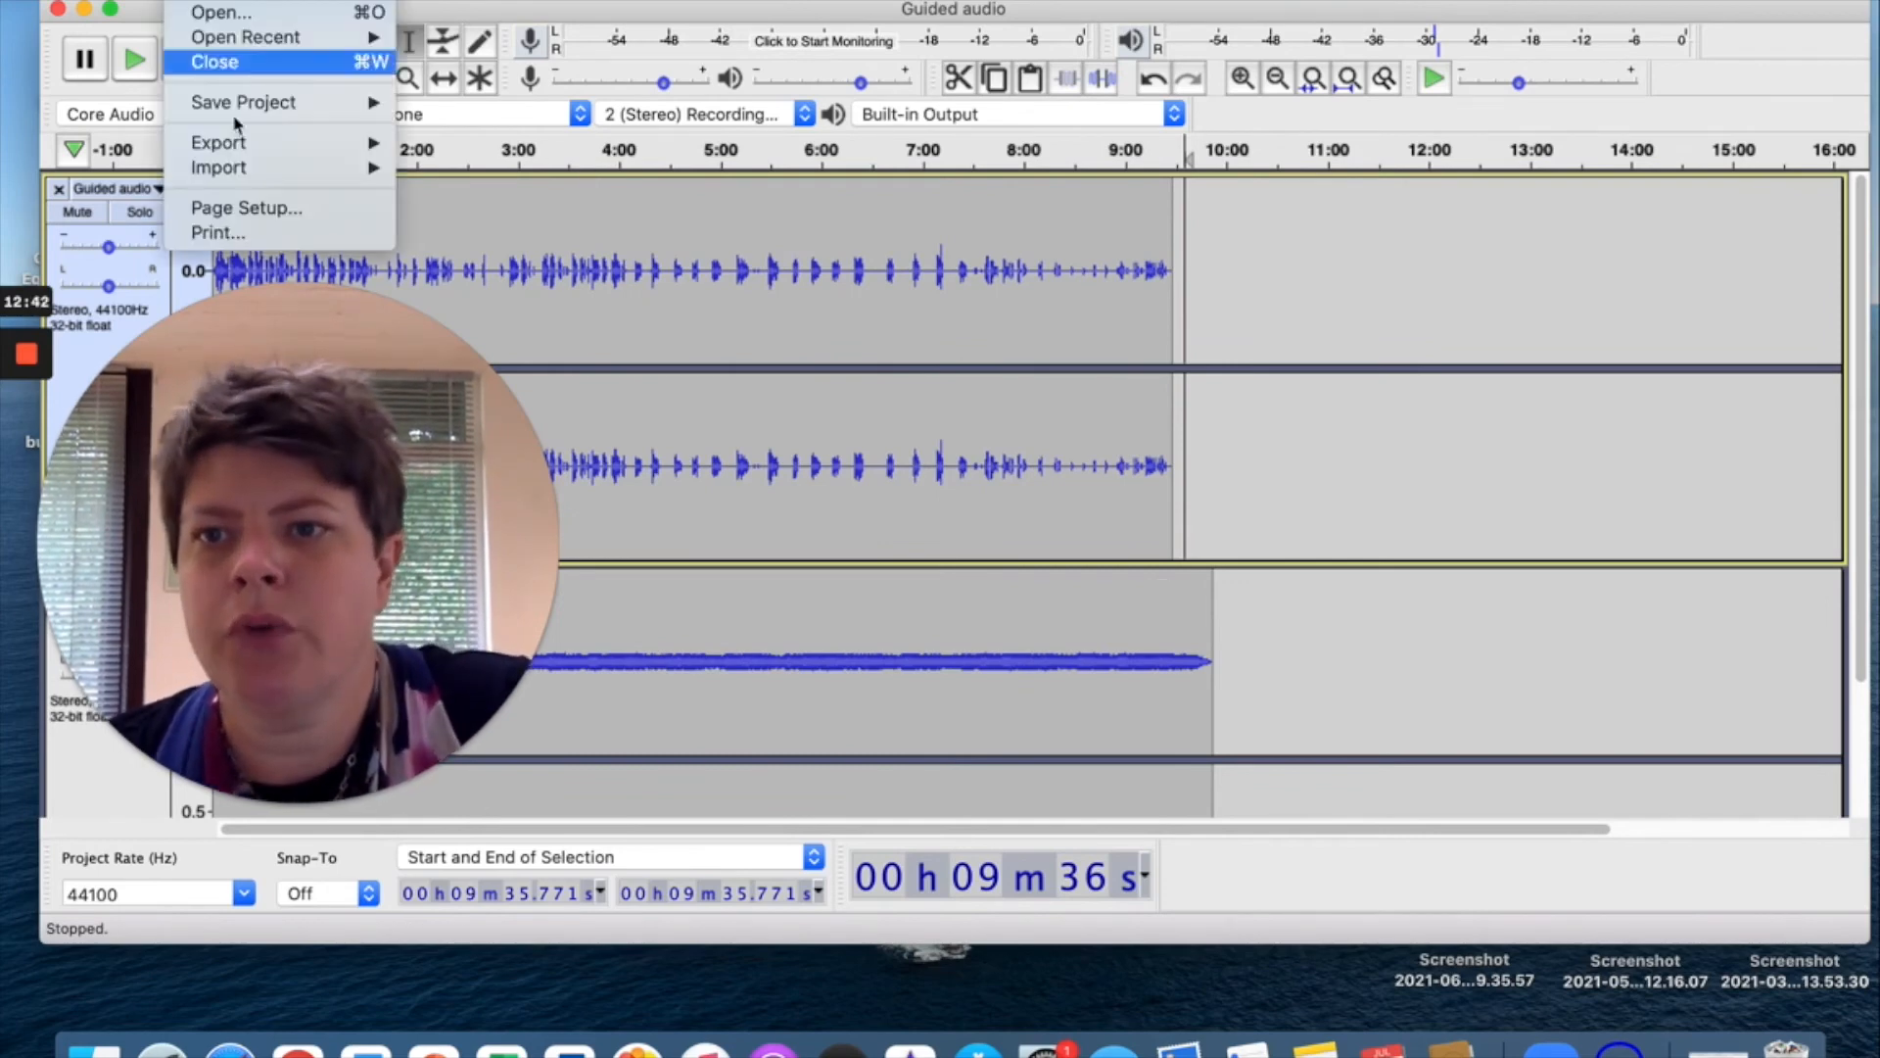
pyautogui.moveTo(242, 142)
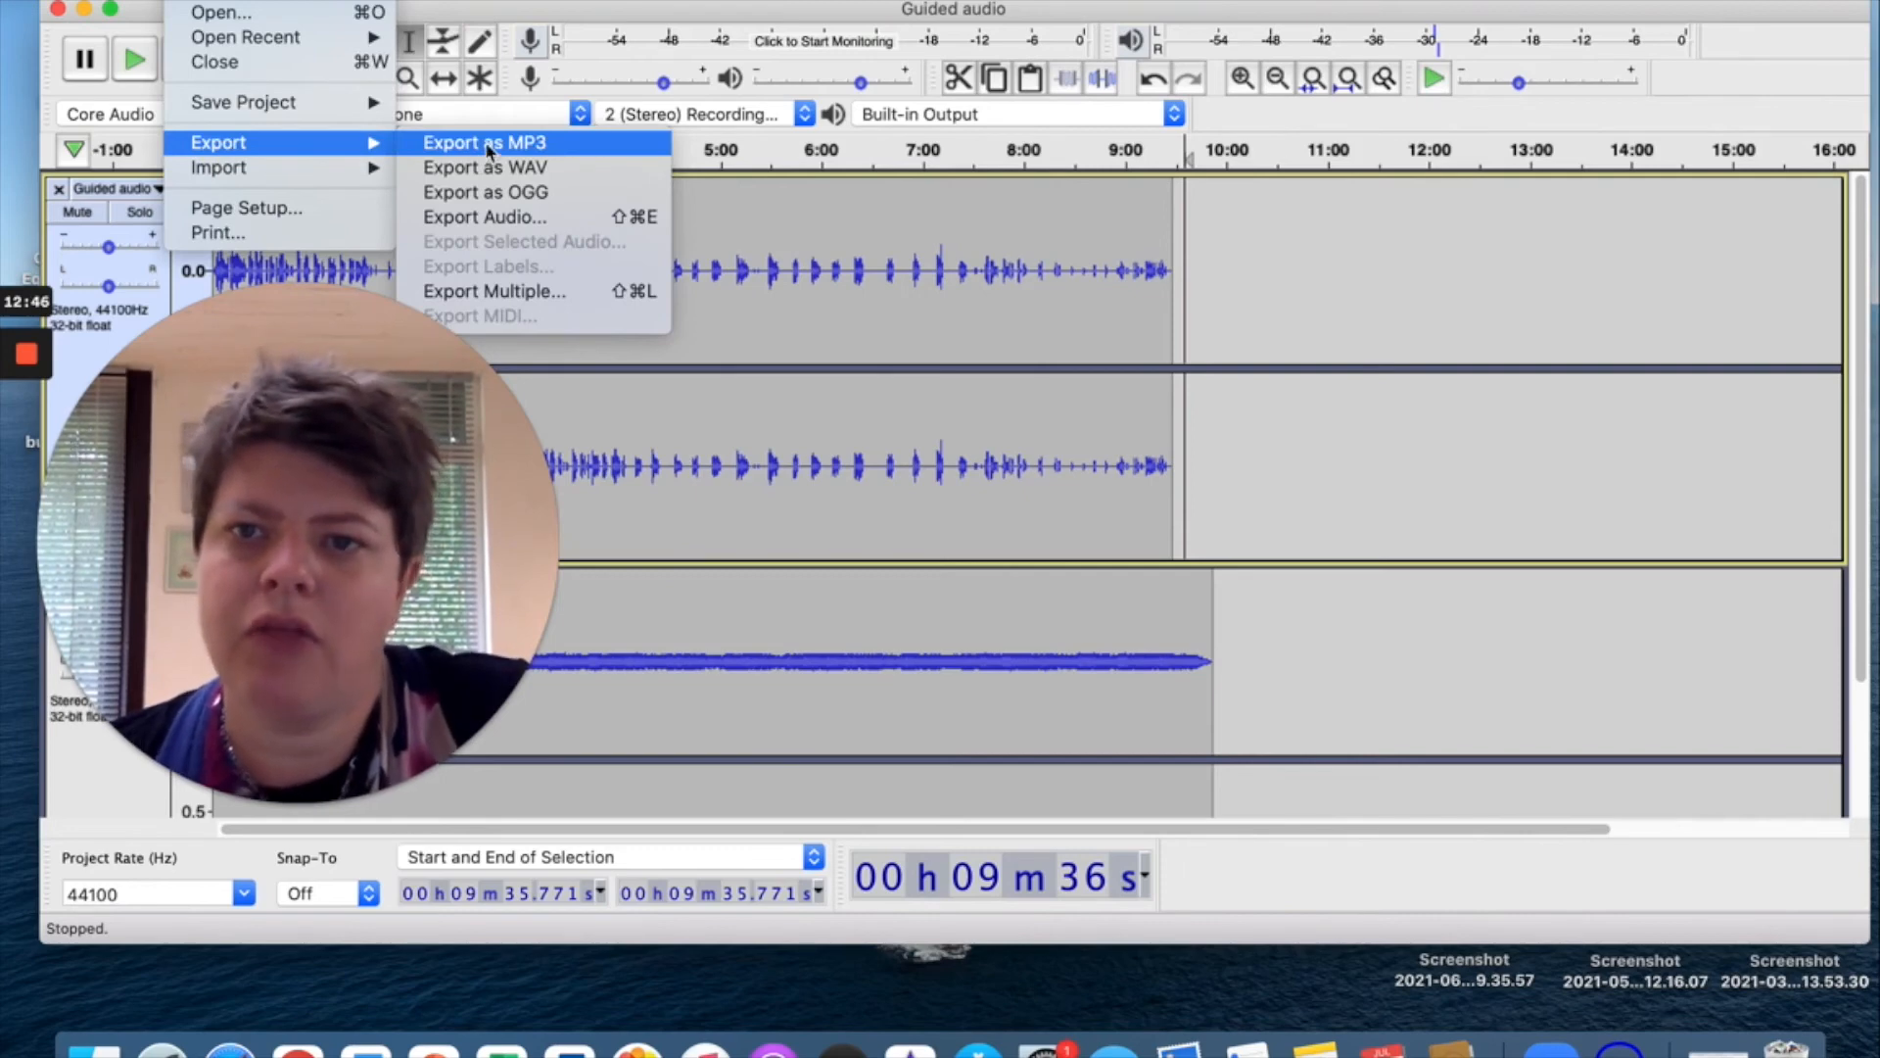
pyautogui.click(1247, 327)
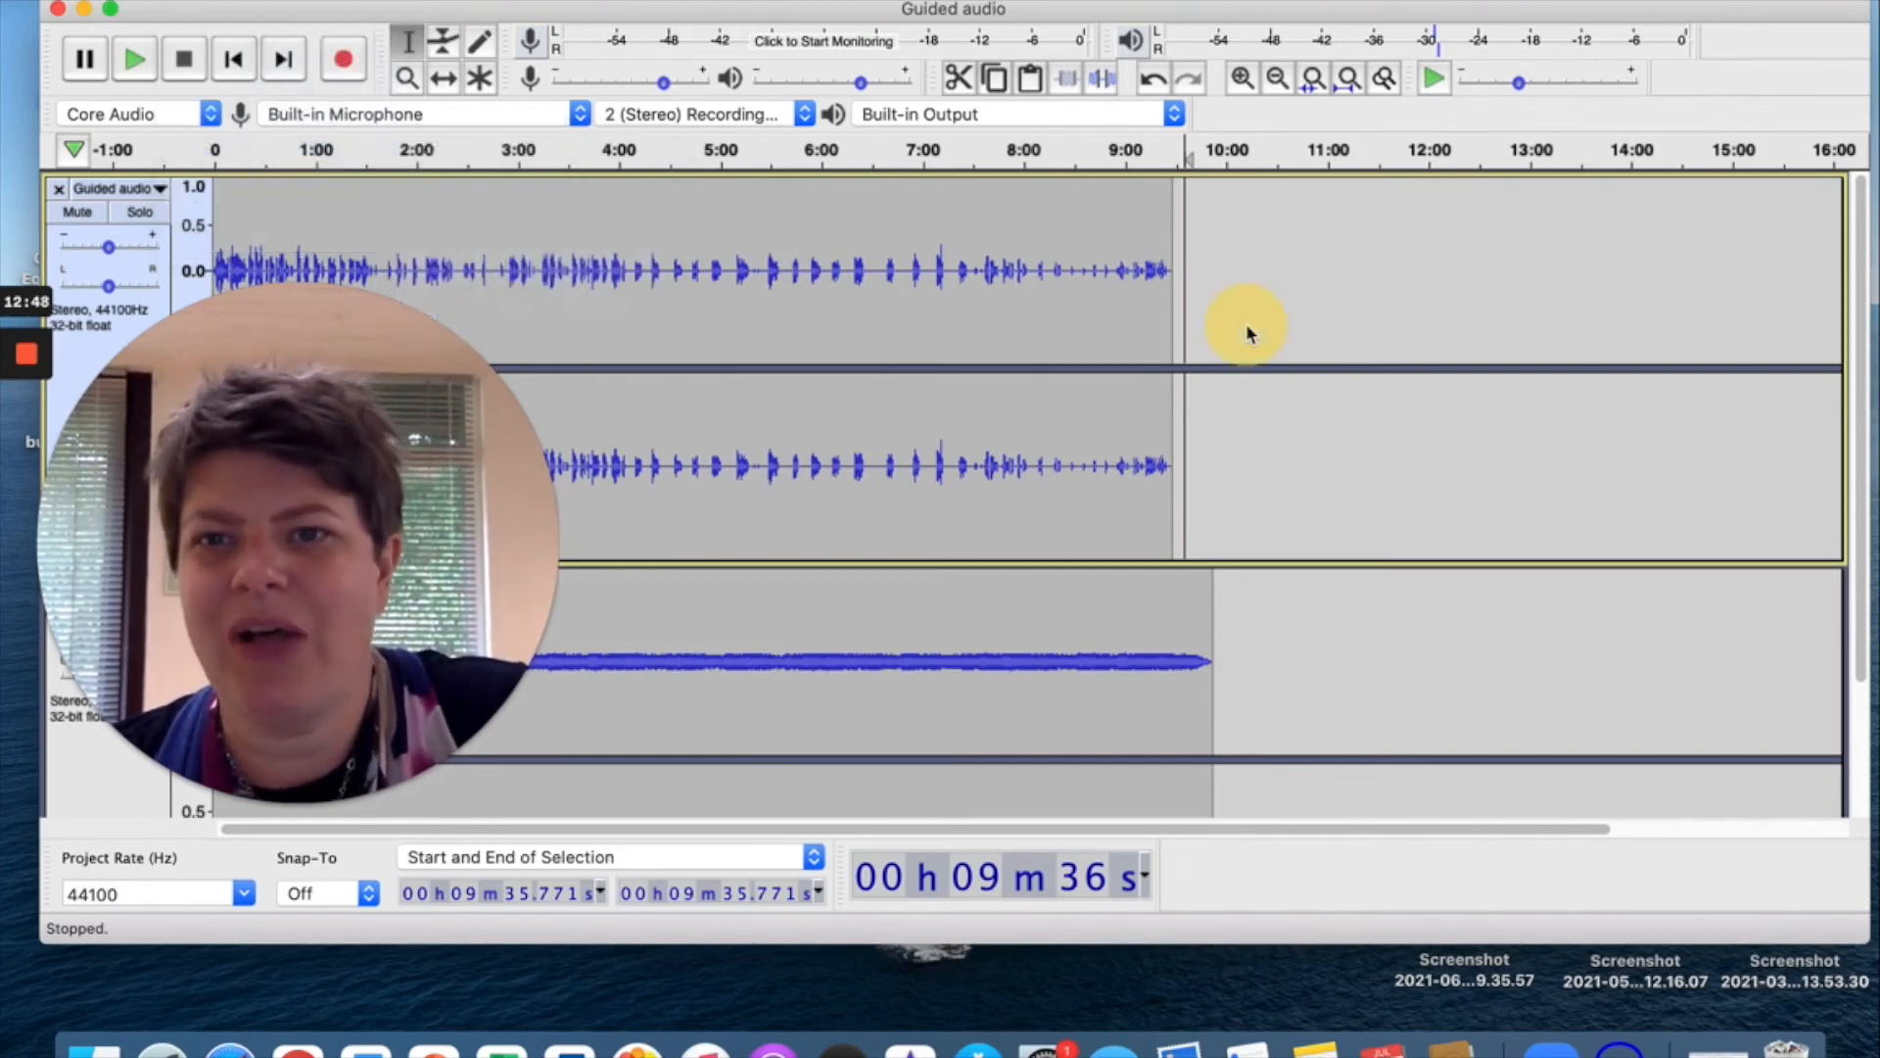
pyautogui.click(201, 2)
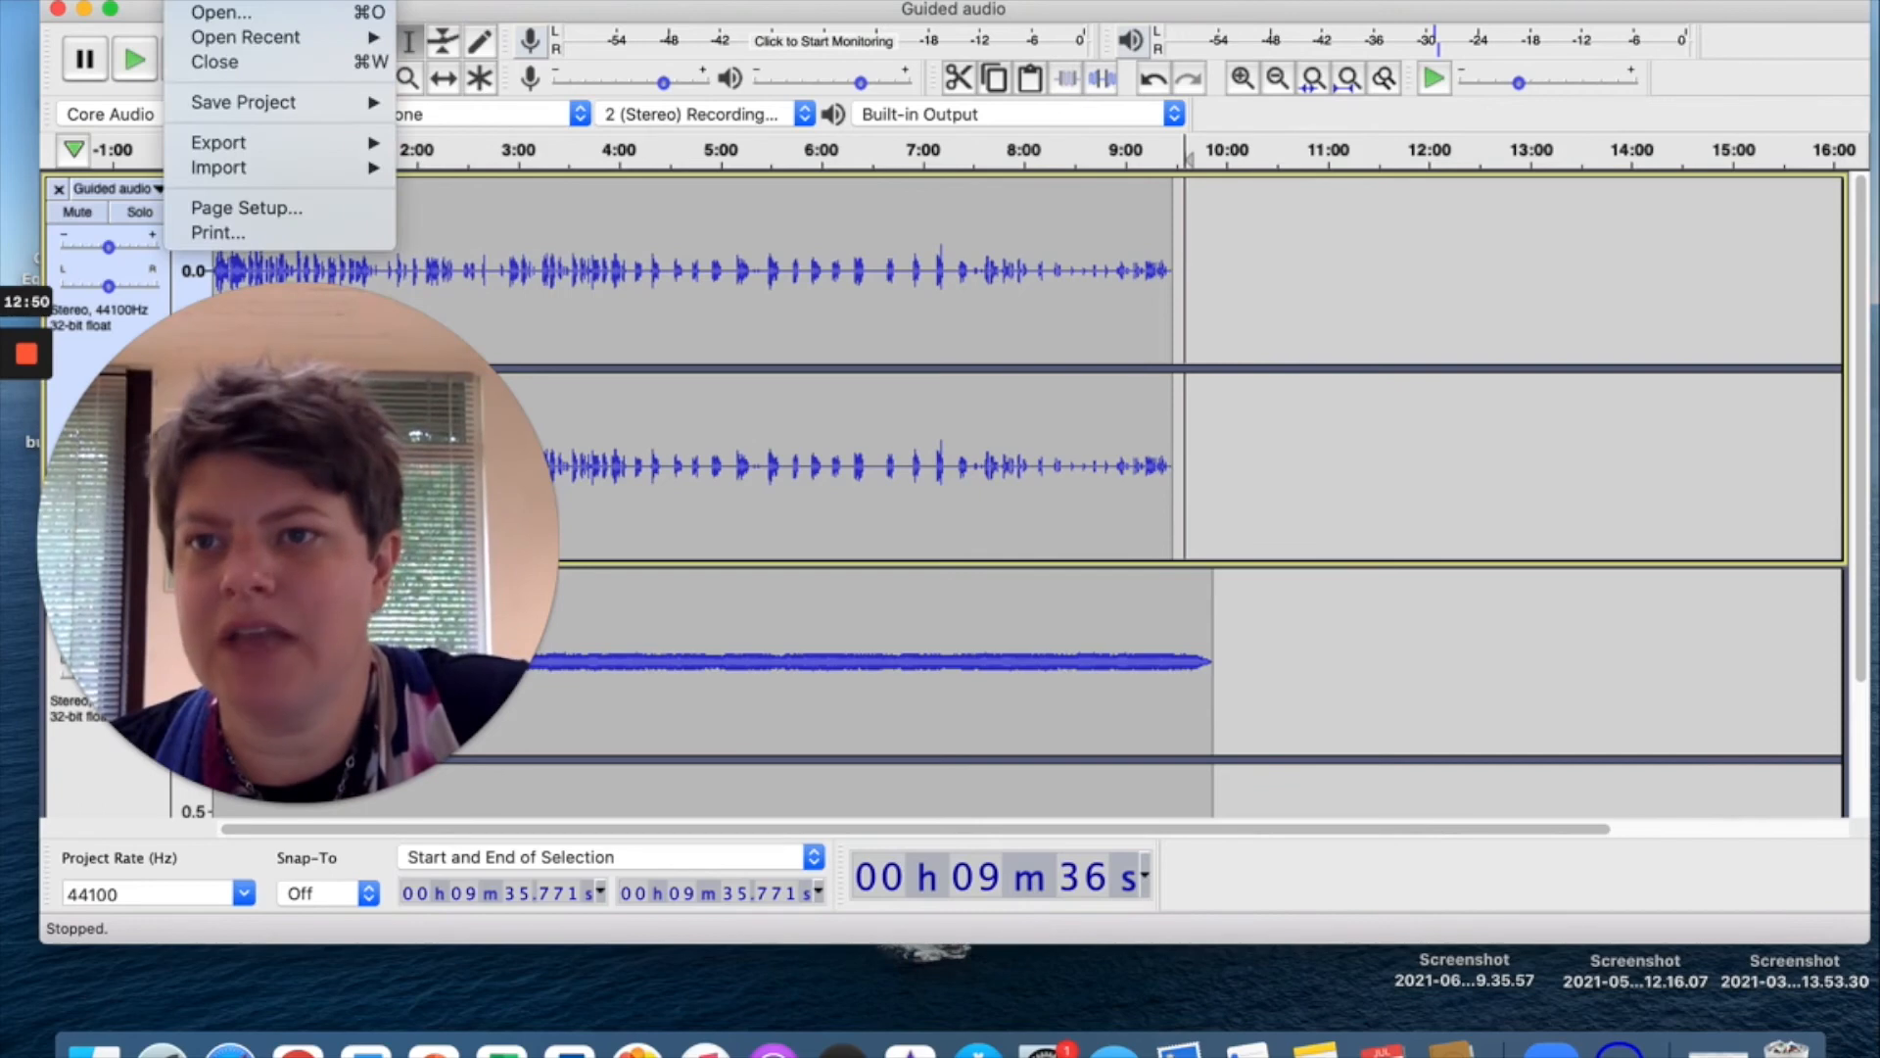
pyautogui.moveTo(245, 110)
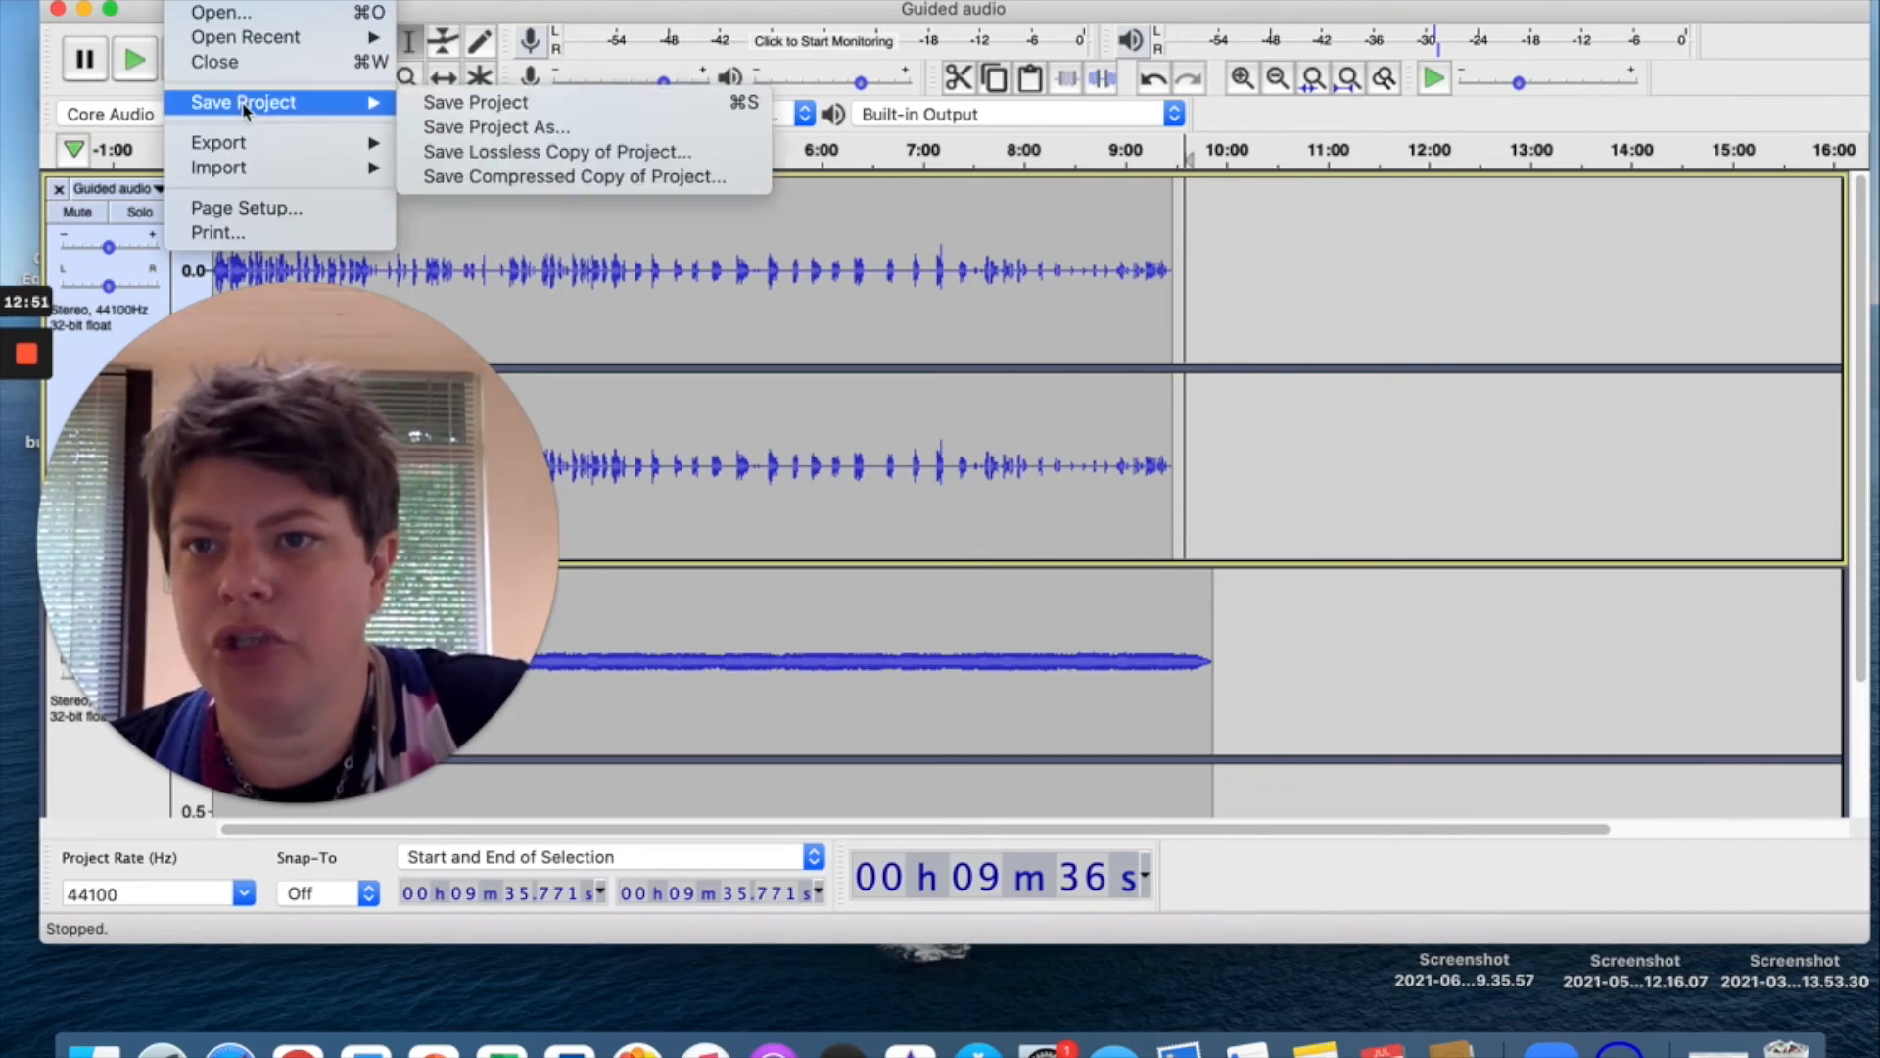
# Save the project as Guided audio.aup in Downloads, accepting the project-file warning.
pyautogui.click(472, 122)
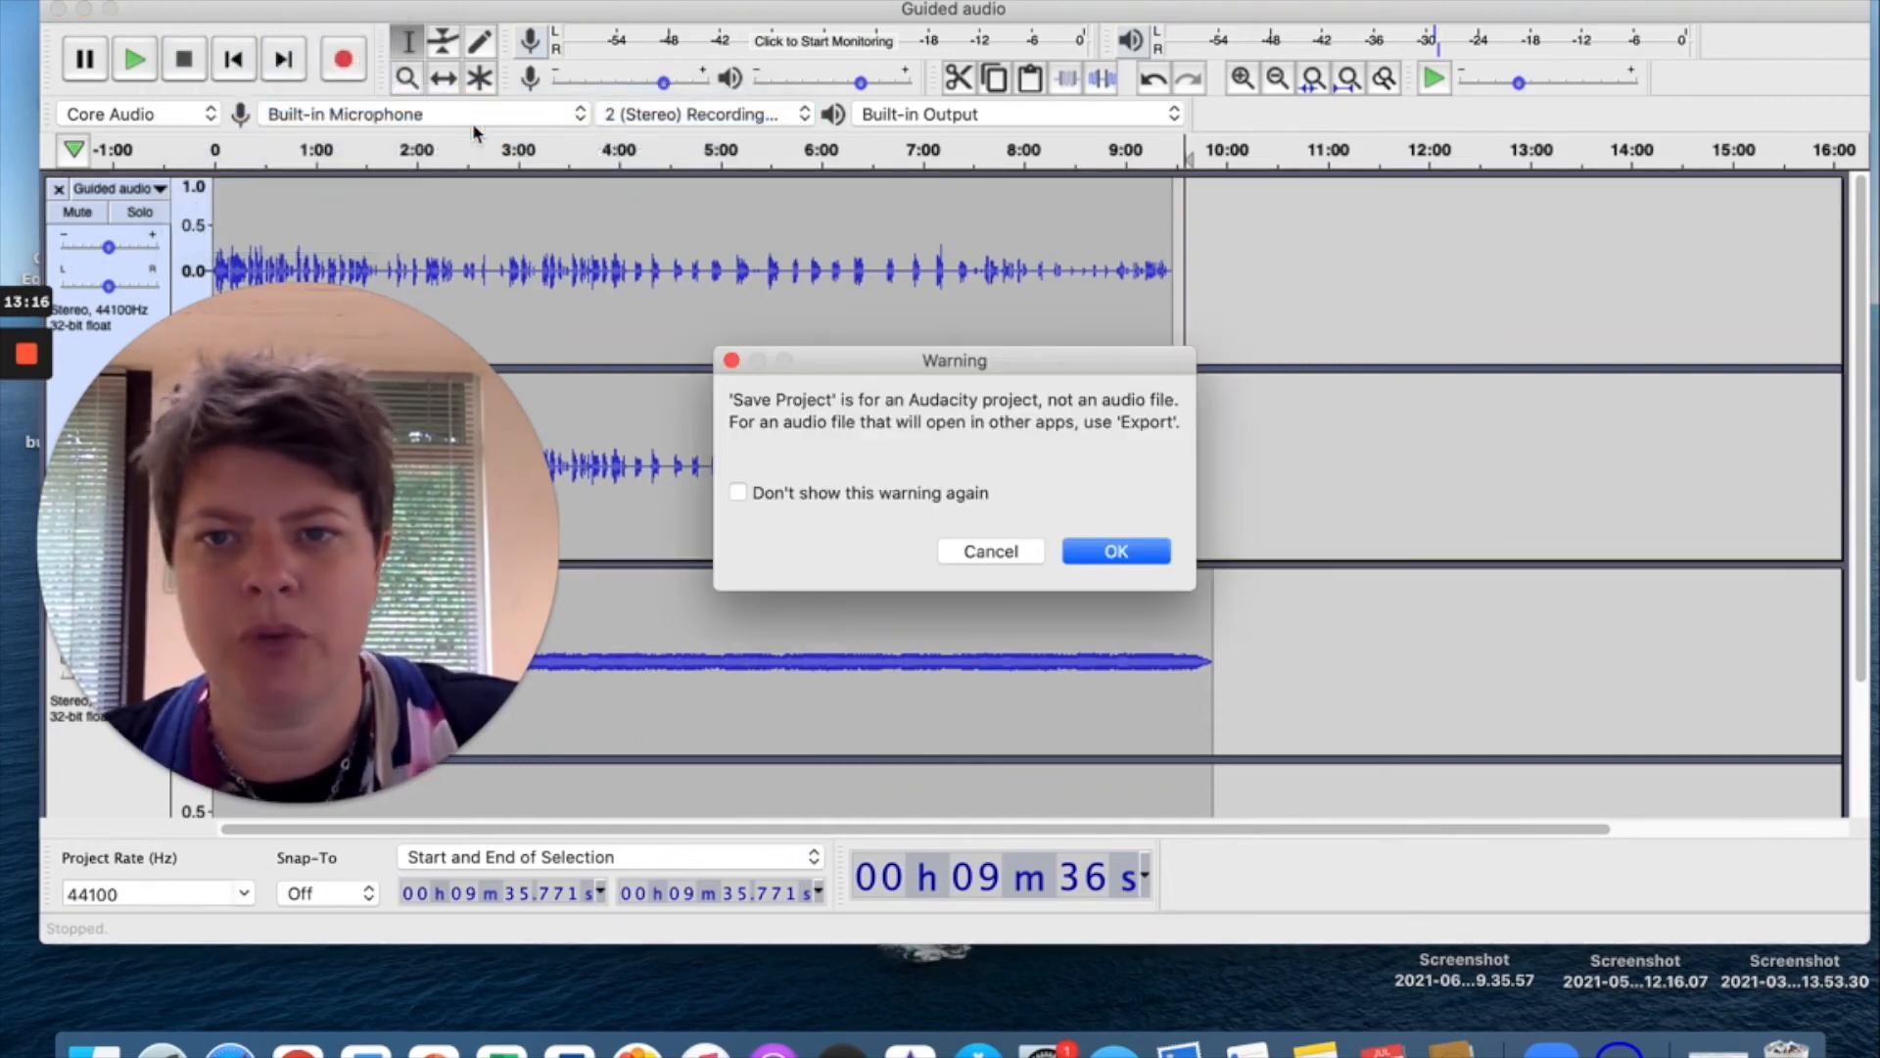
pyautogui.click(1112, 550)
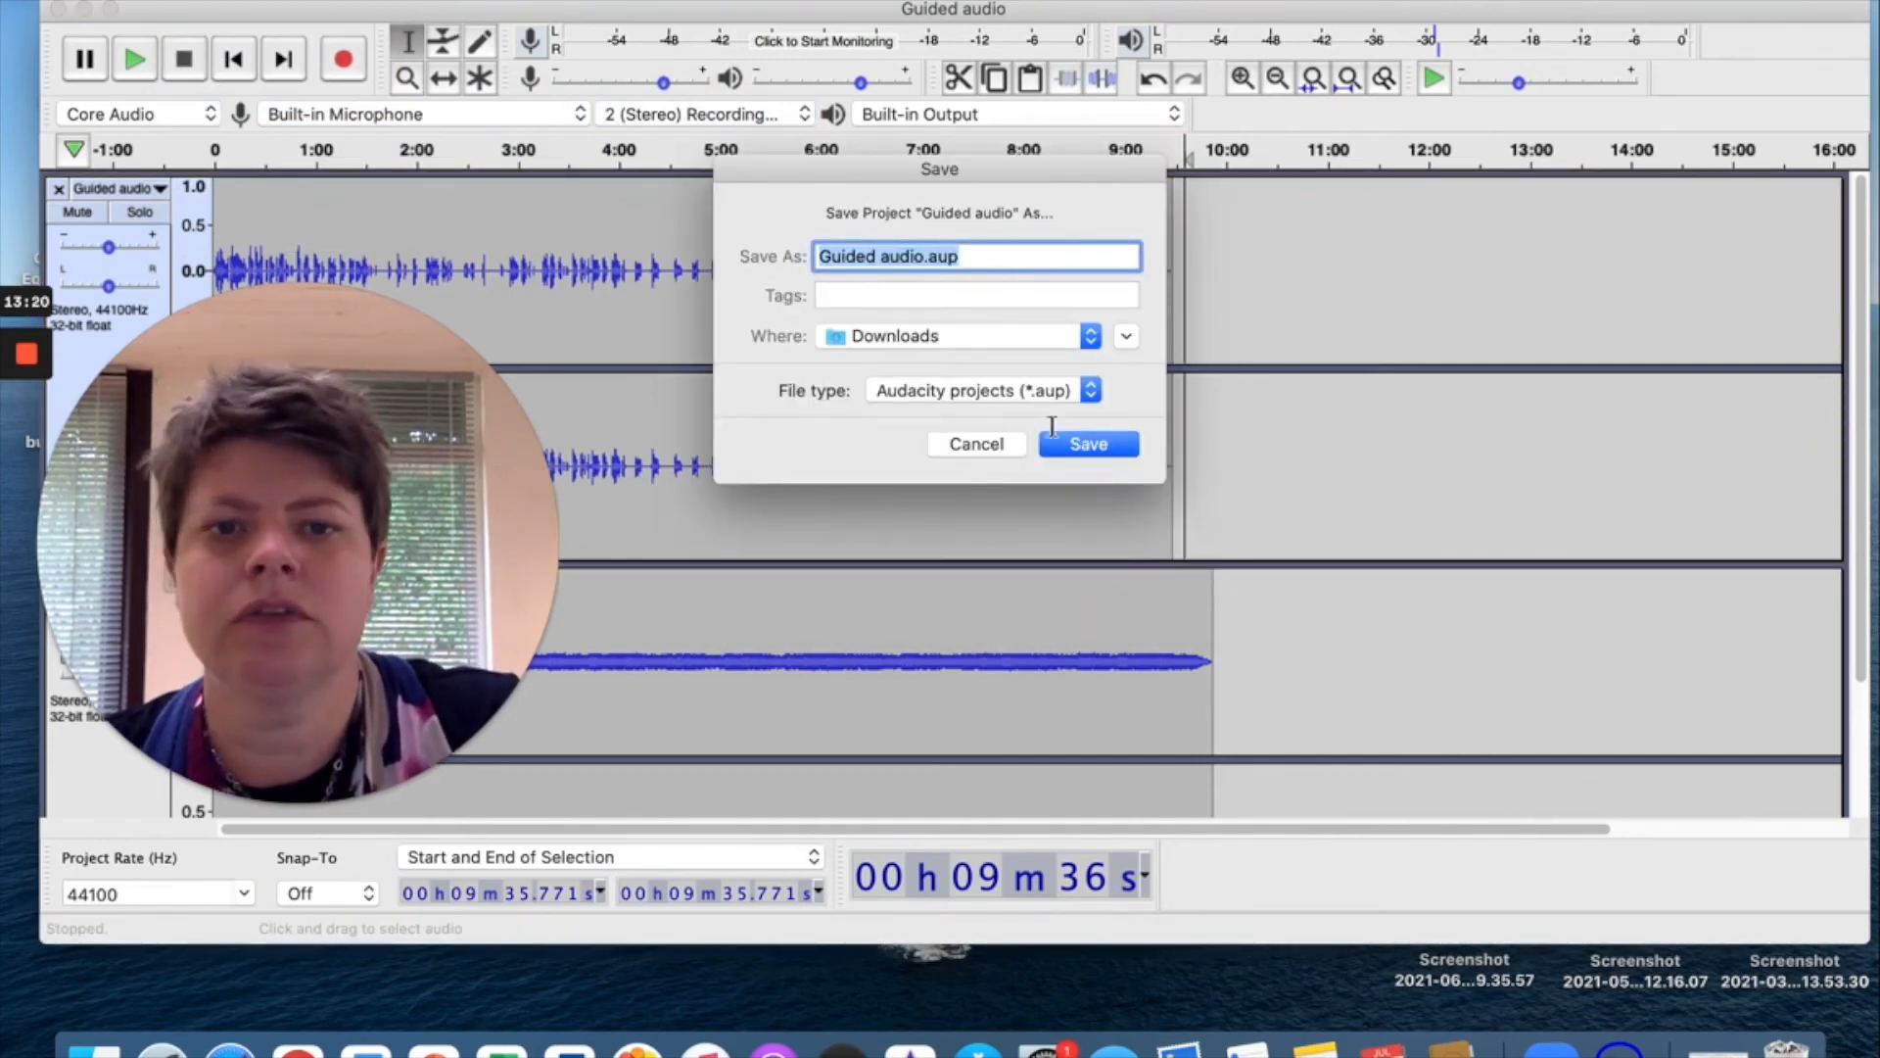
pyautogui.click(1078, 444)
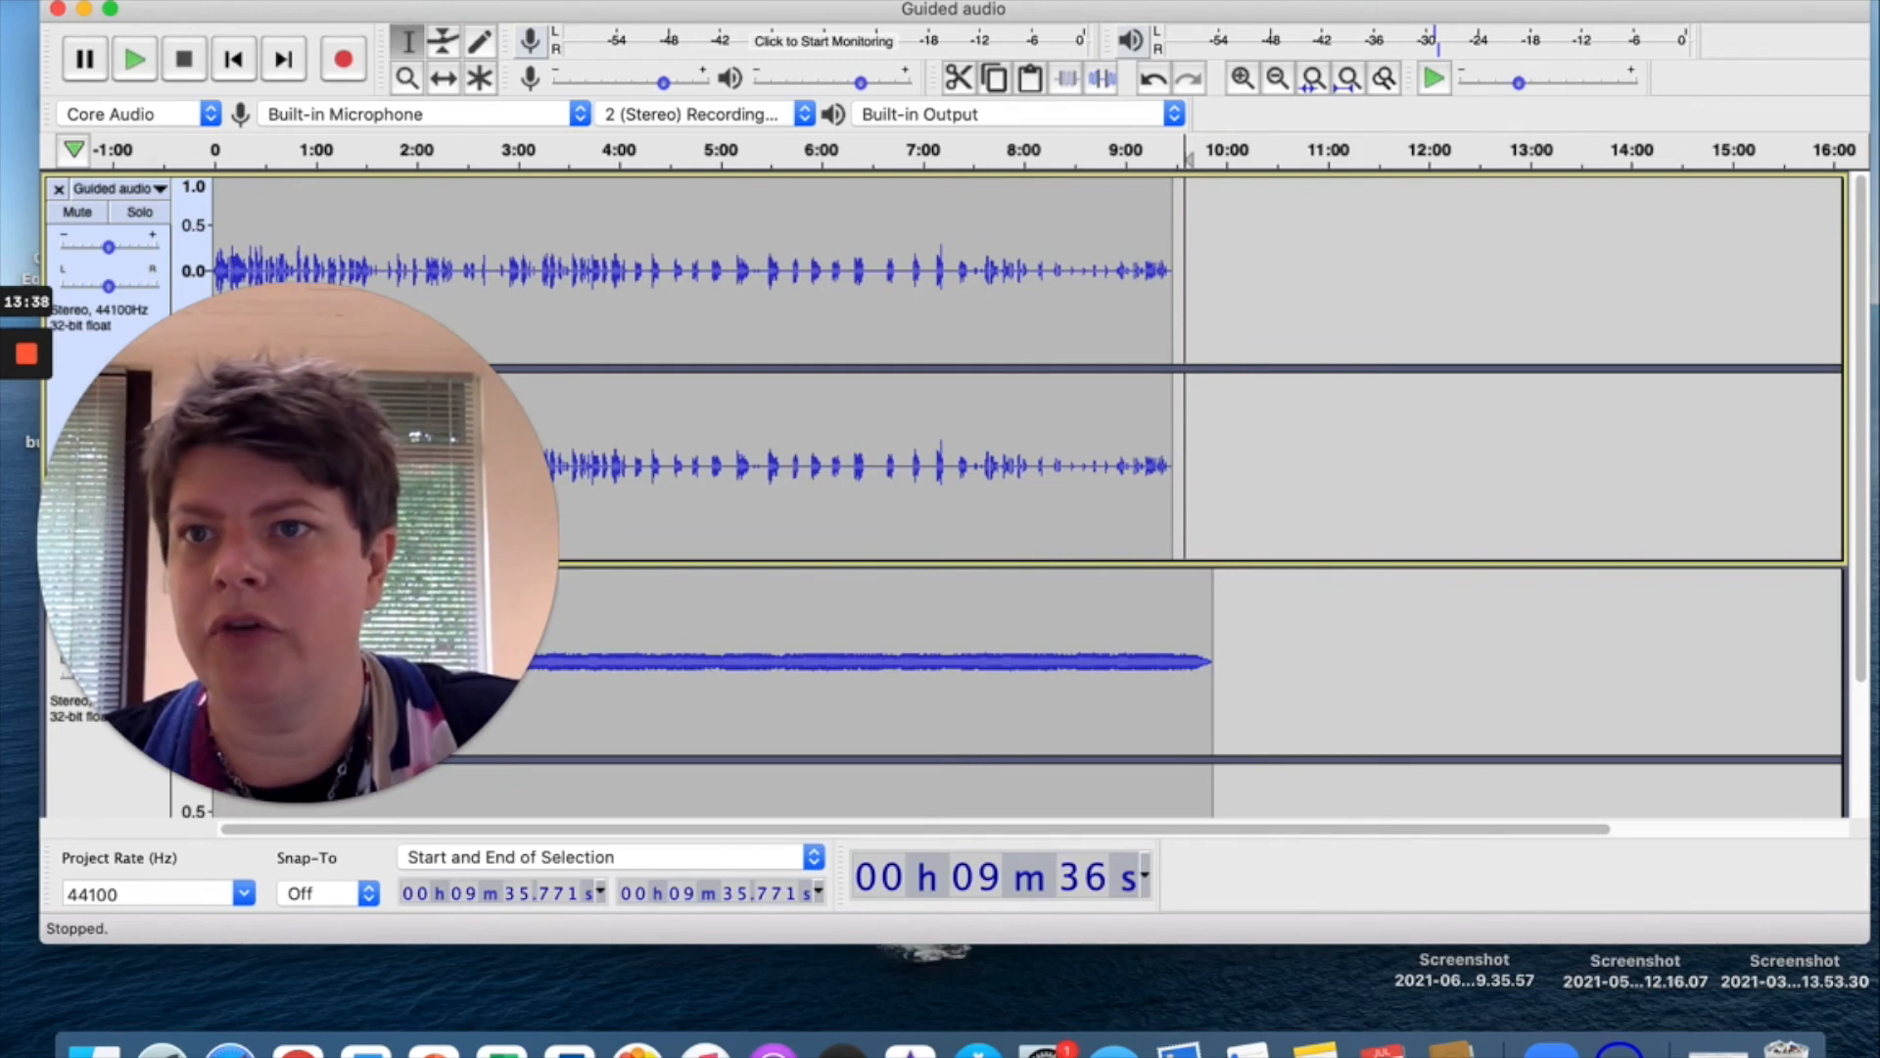
# Choose Export as MP3 from the File menu's export options.
pyautogui.click(181, 0)
pyautogui.click(217, 142)
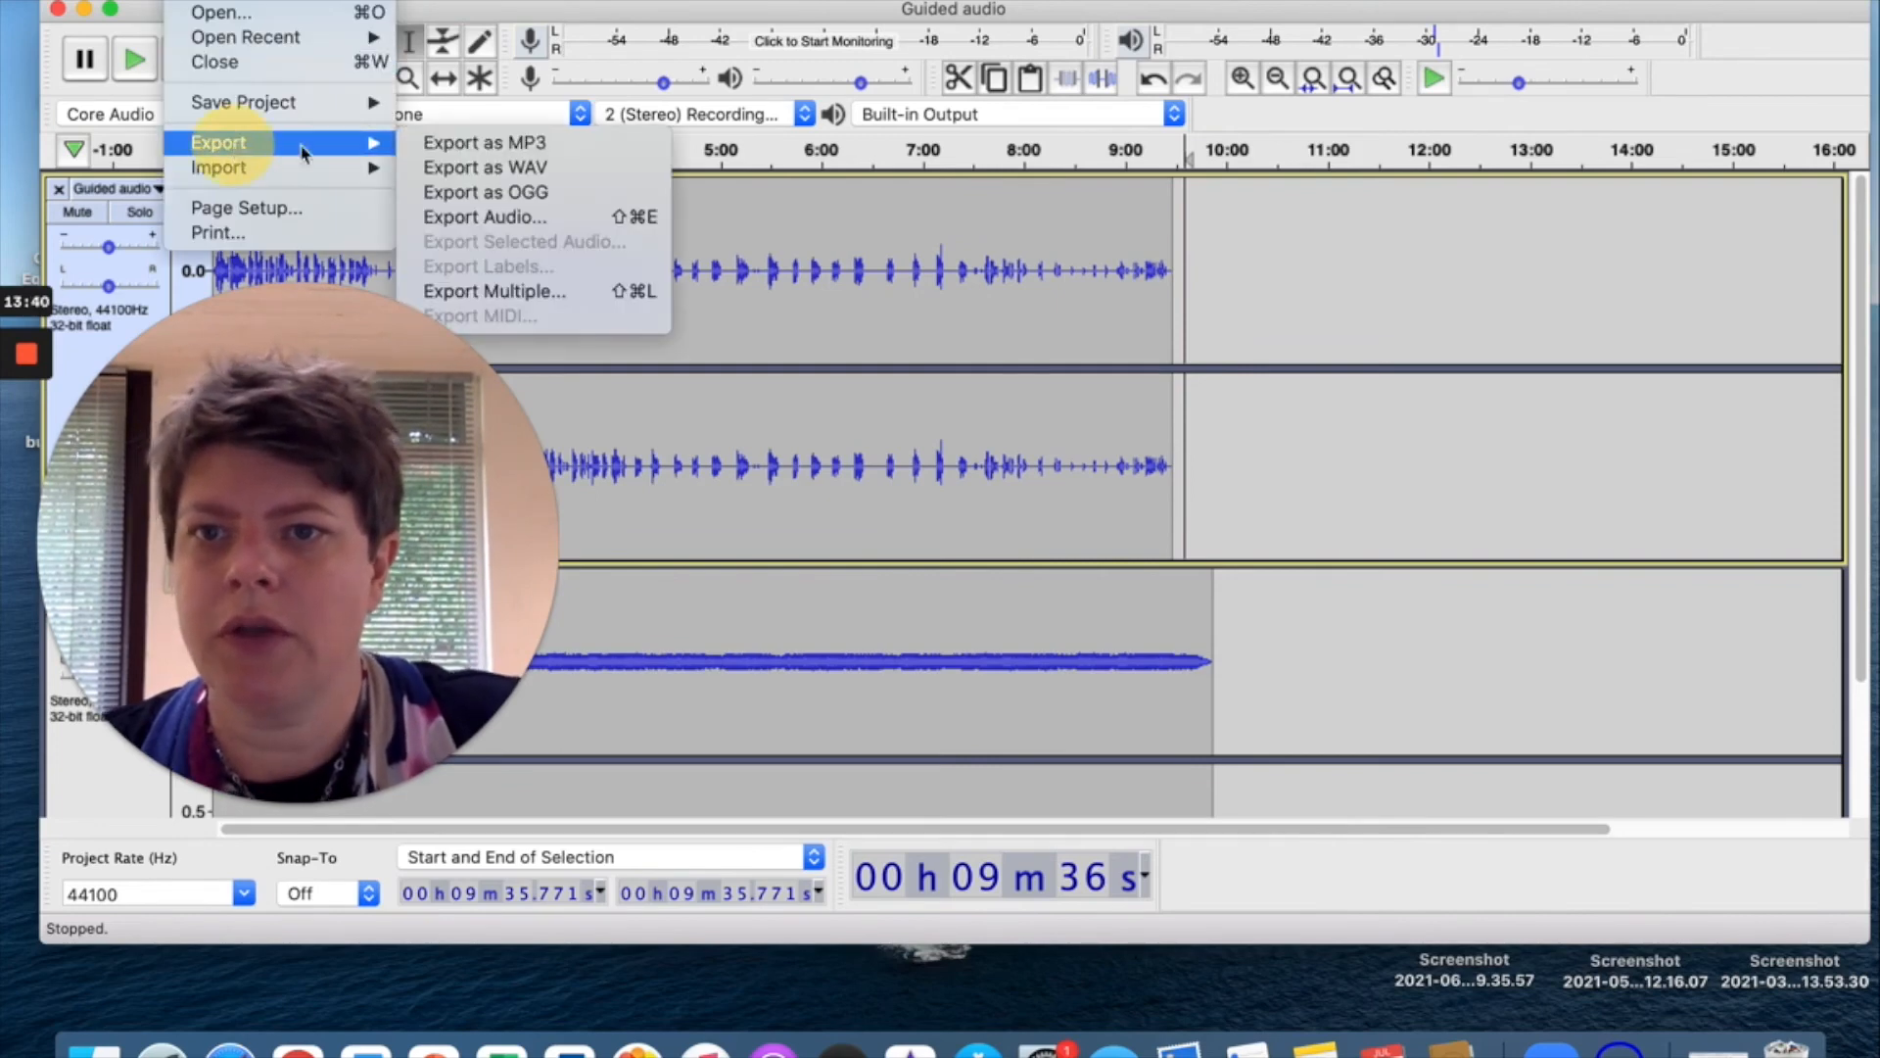
pyautogui.click(519, 142)
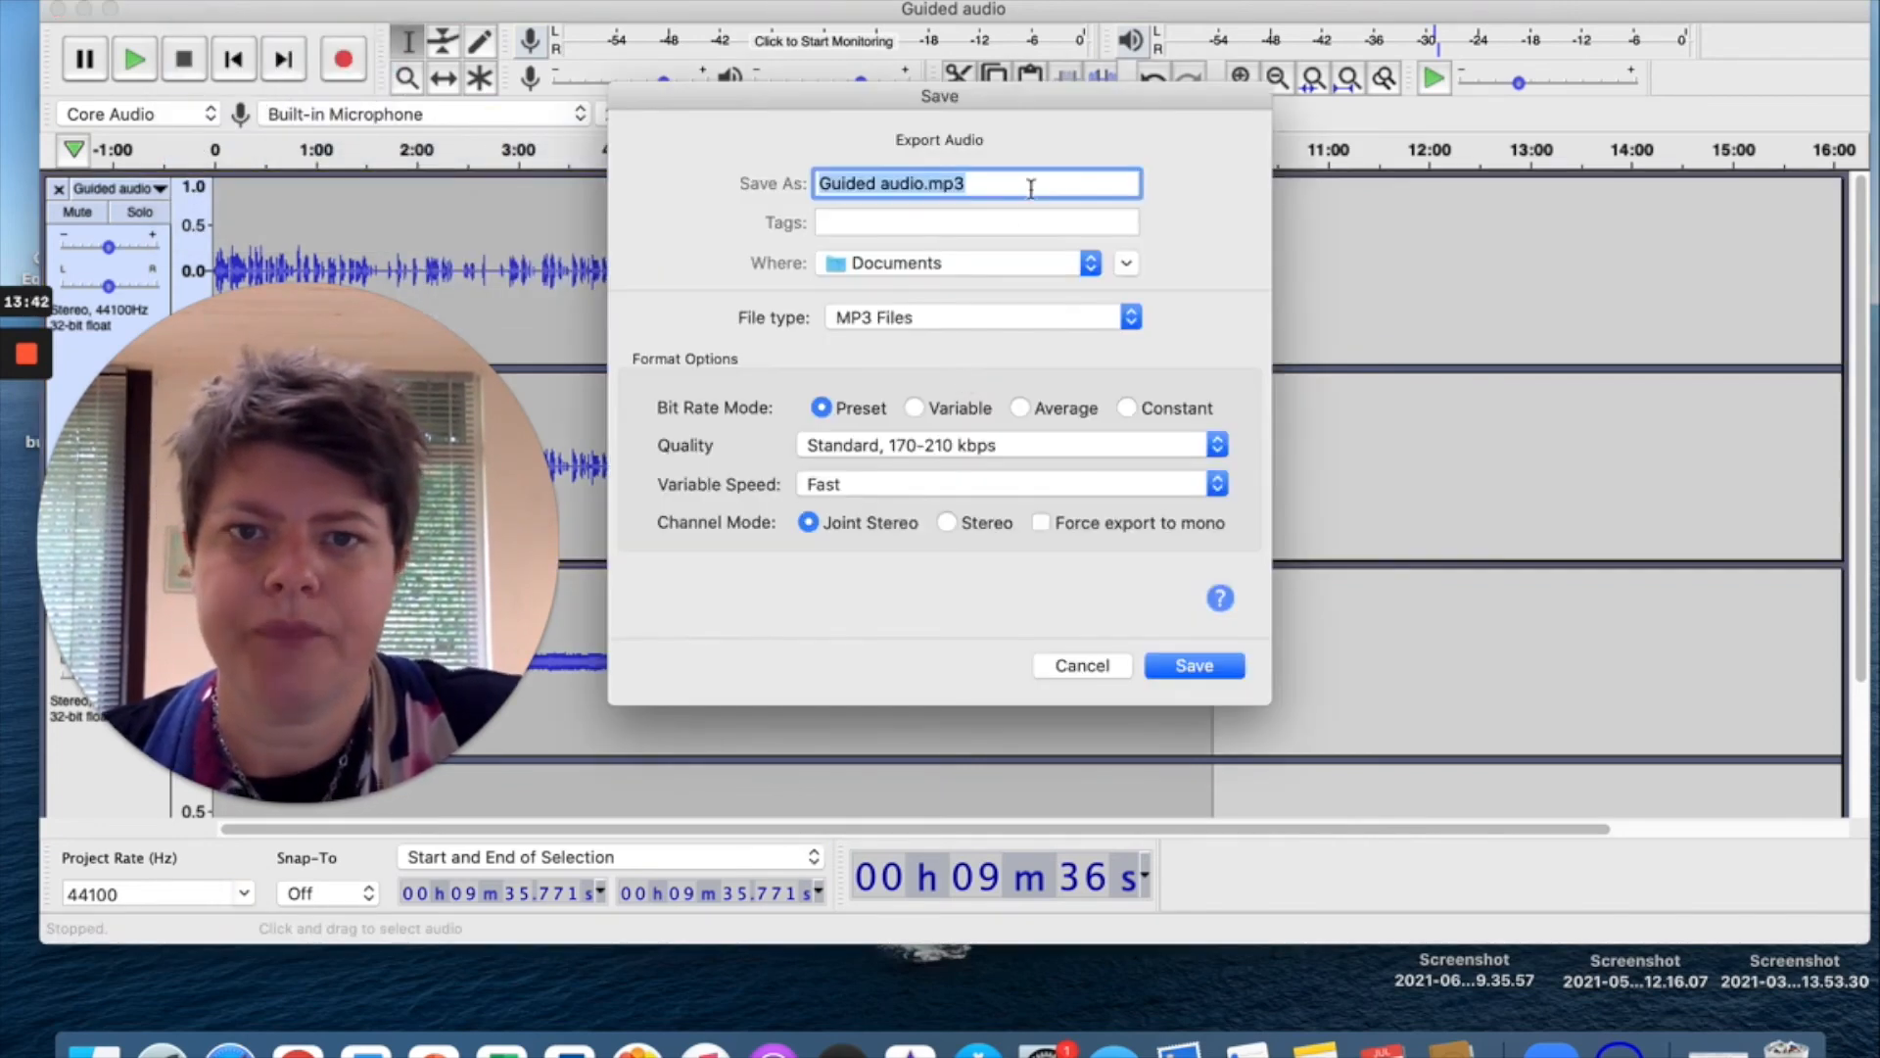
# Name the file 'Fear of stepping up and out.mp3' and save it in Documents.
pyautogui.click(921, 184)
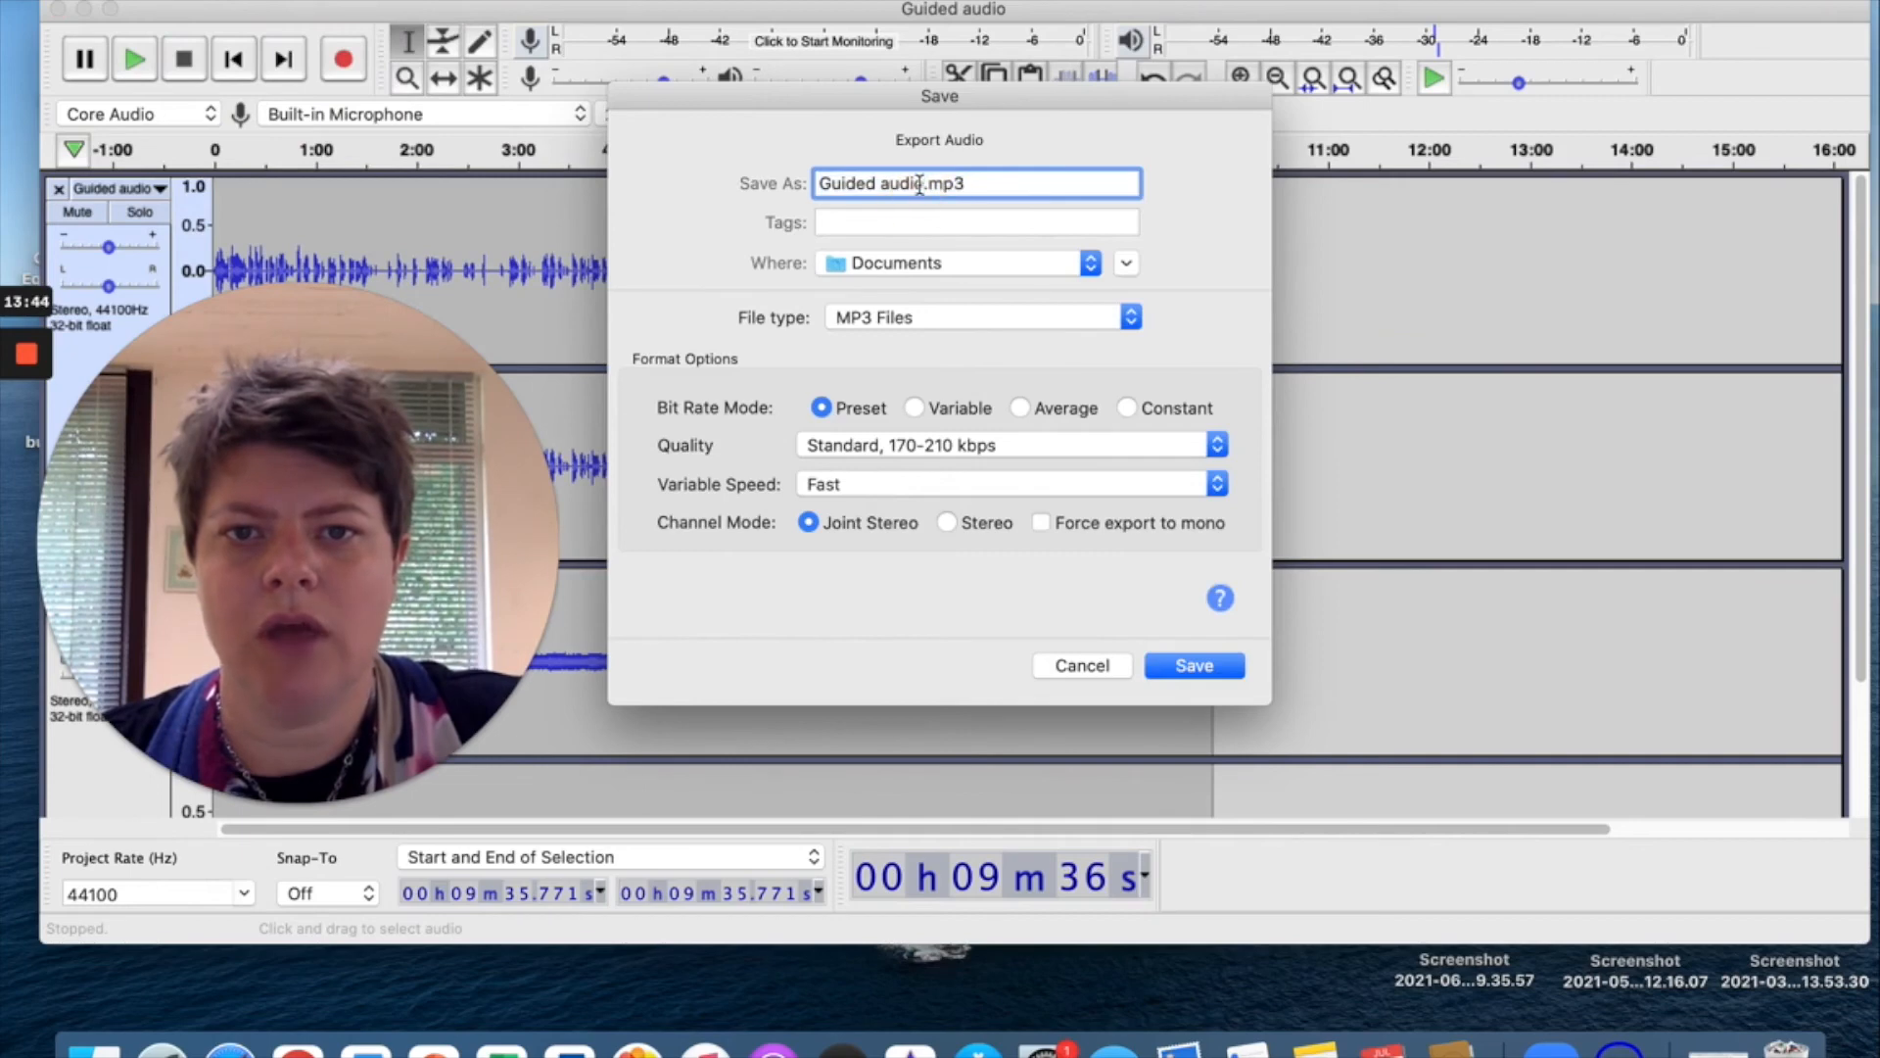
pyautogui.moveTo(925, 185); pyautogui.dragTo(770, 188)
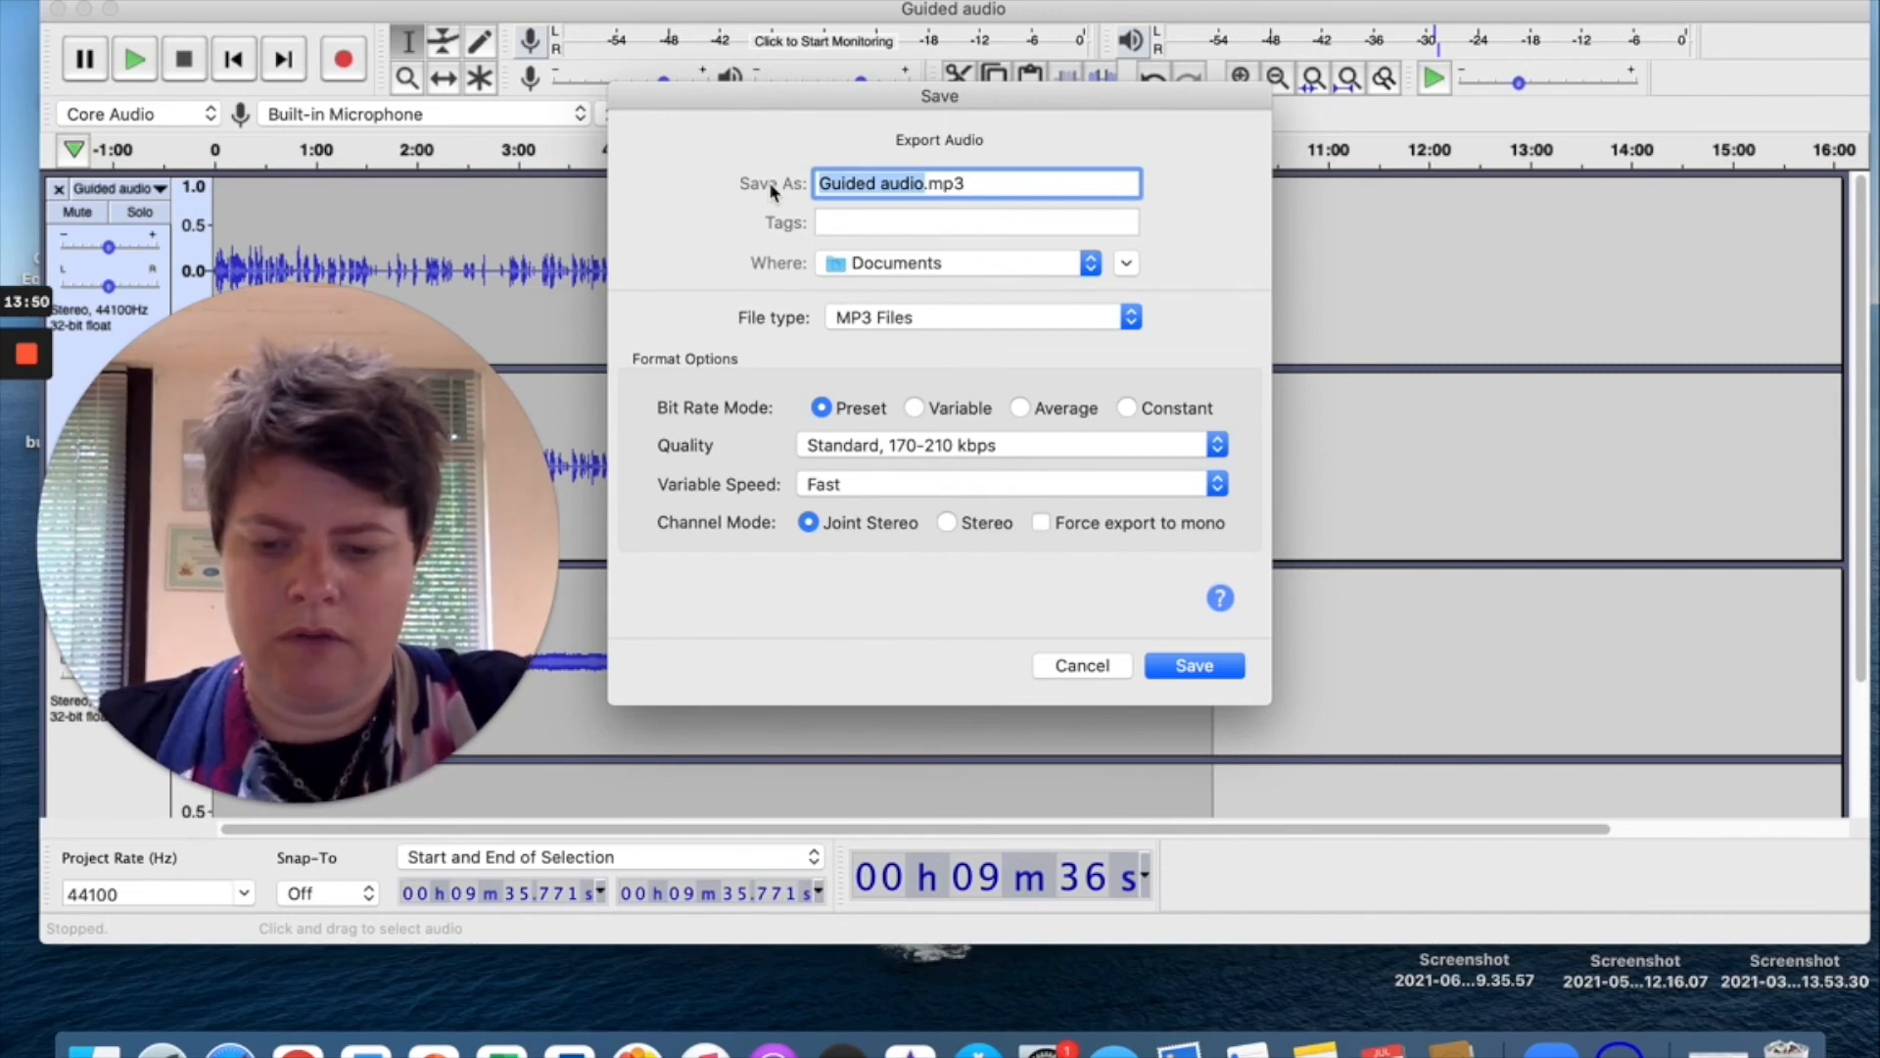
pyautogui.write('Fear ')
pyautogui.write('of sett')
pyautogui.press('BackSpace')
pyautogui.press('BackSpace')
pyautogui.press('BackSpace')
pyautogui.write('tepping up')
pyautogui.write('and out')
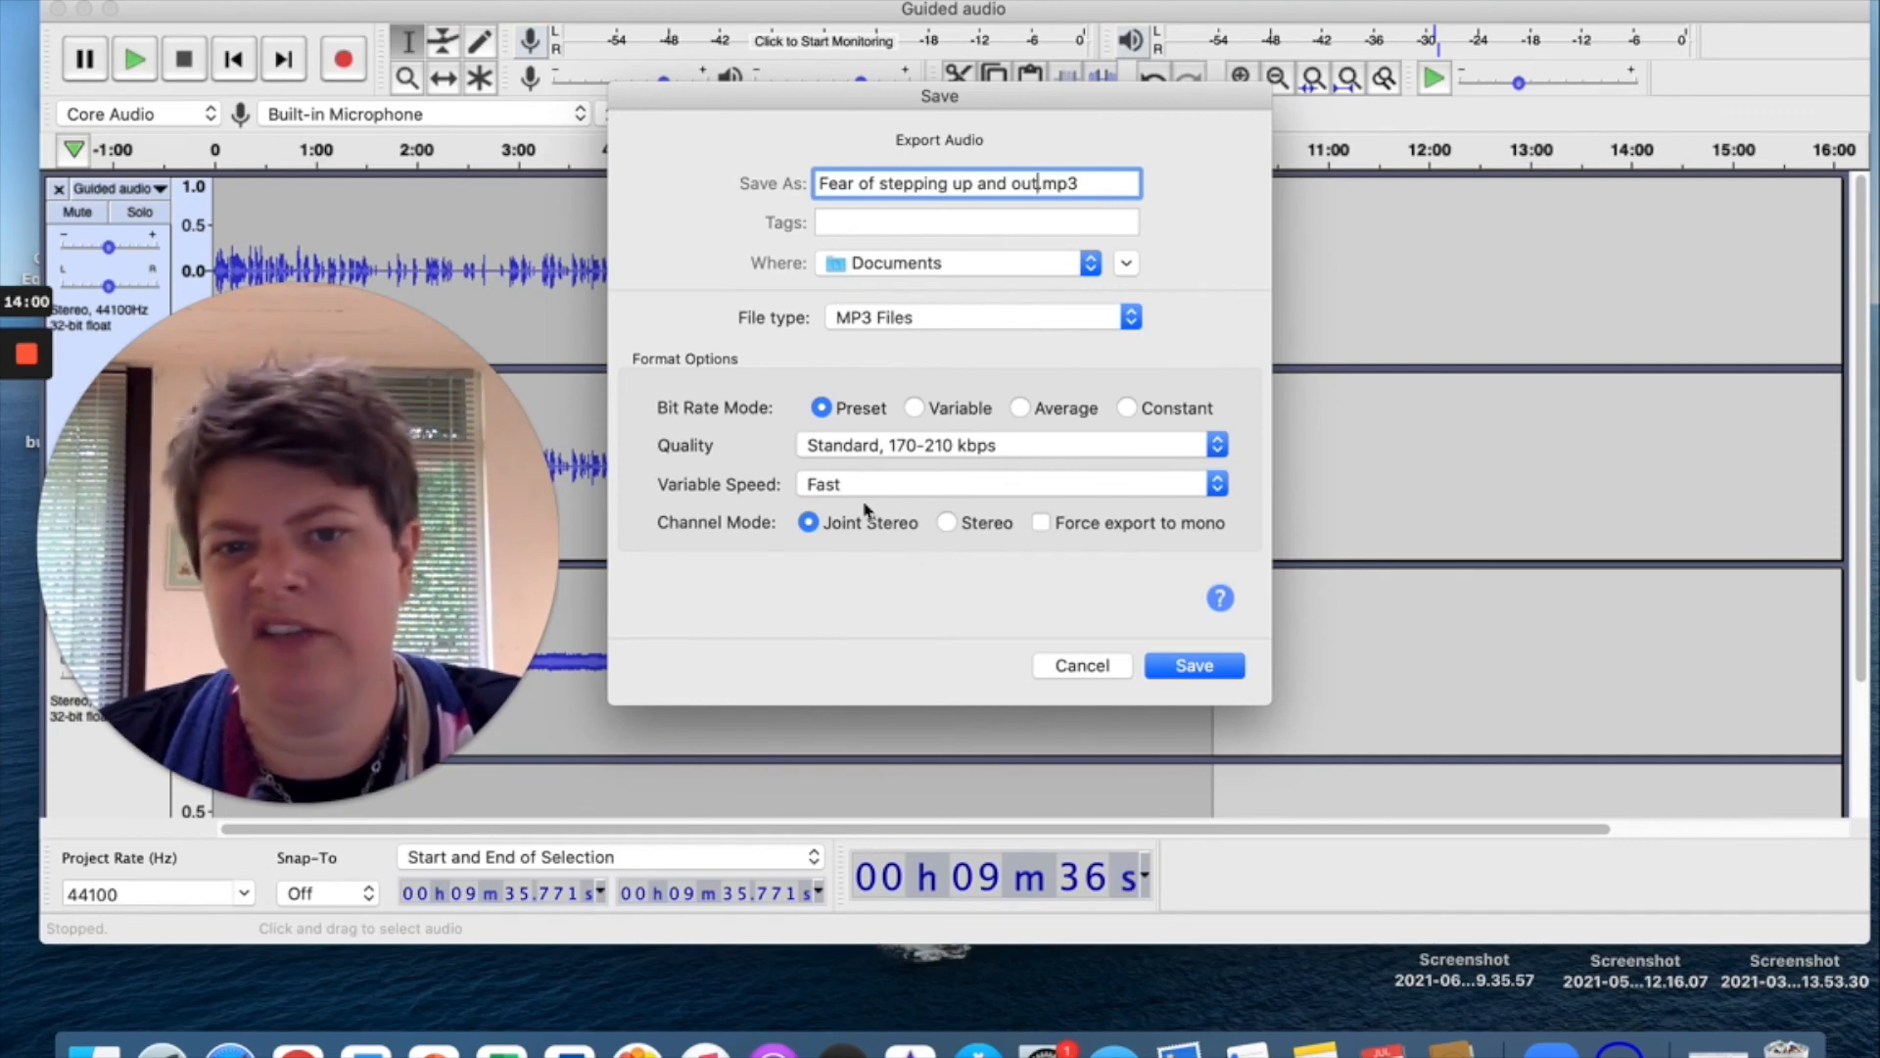
pyautogui.click(1194, 665)
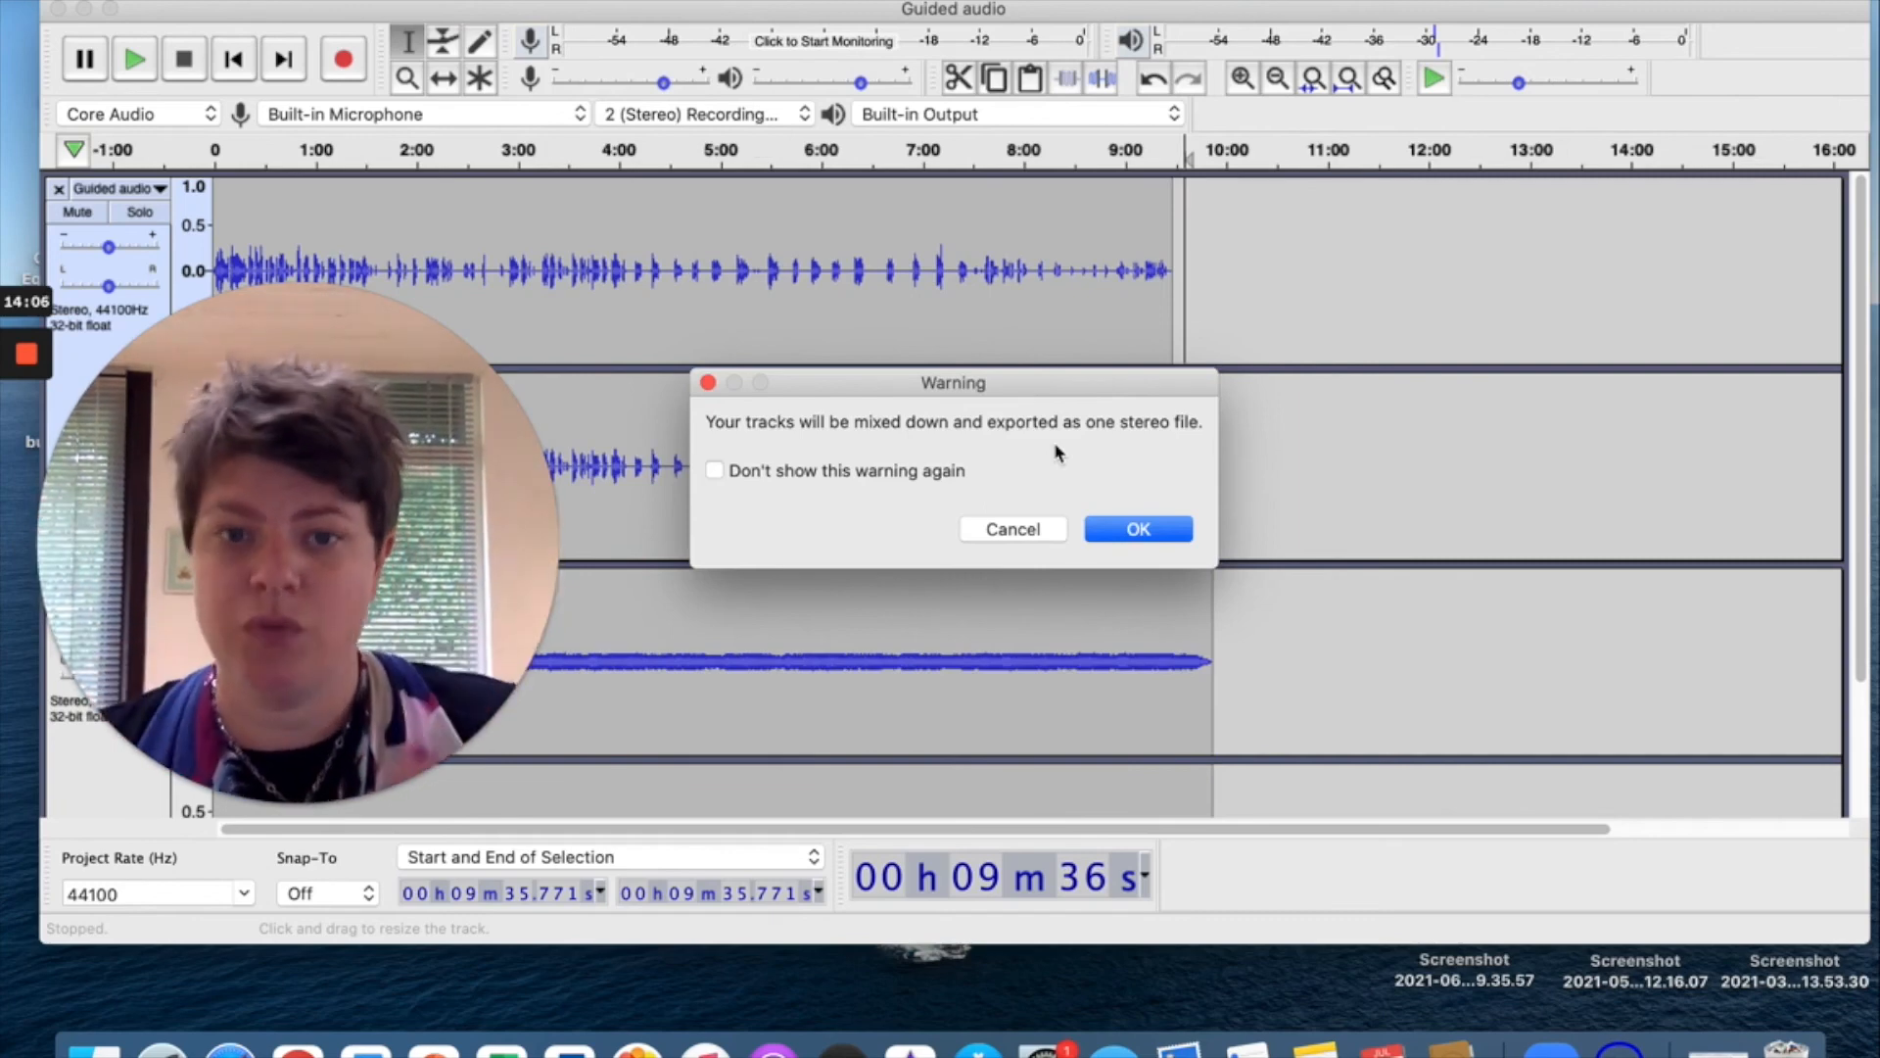
# Accept the stereo mix-down, then tag the artist's name and title 'Fear of Stepping up and out'.
pyautogui.click(1135, 529)
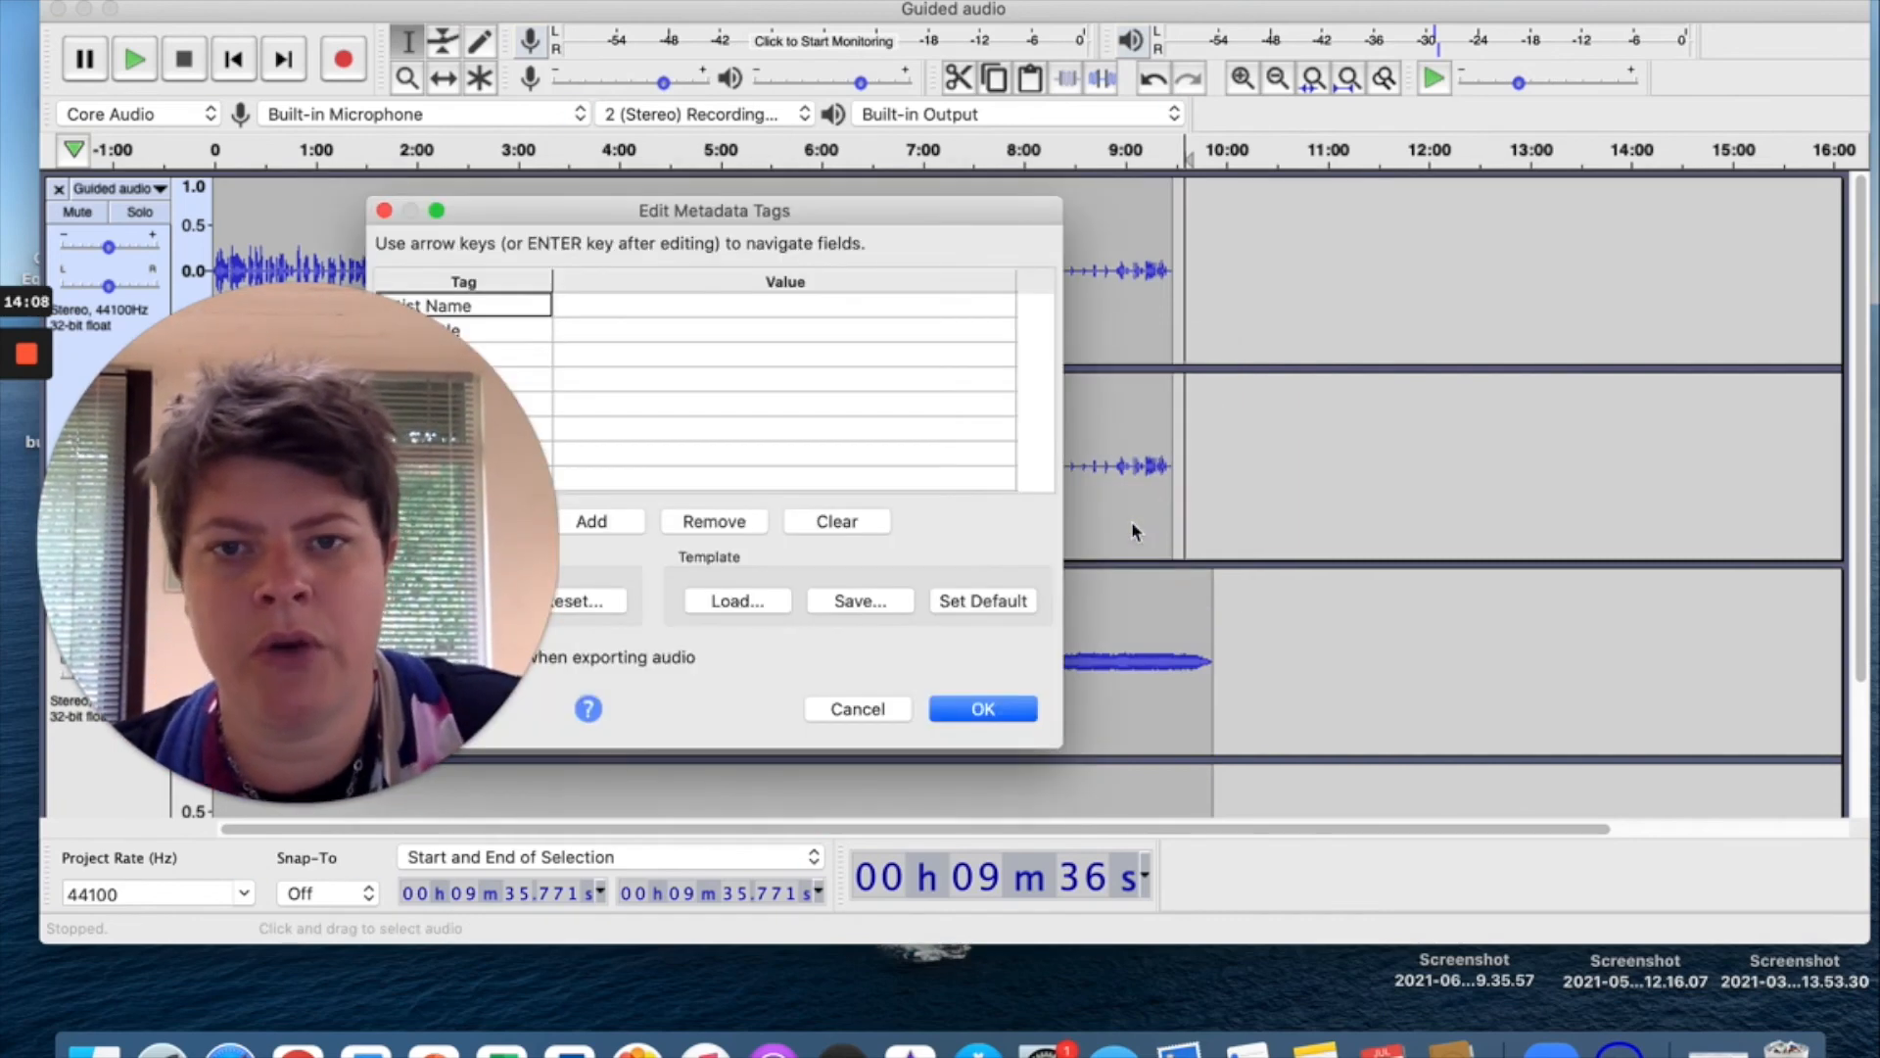
pyautogui.moveTo(575, 208); pyautogui.dragTo(1014, 208)
pyautogui.click(1077, 306)
pyautogui.press('BackSpace')
pyautogui.press('BackSpace')
pyautogui.press('BackSpace')
pyautogui.press('BackSpace')
pyautogui.press('BackSpace')
pyautogui.click(1124, 332)
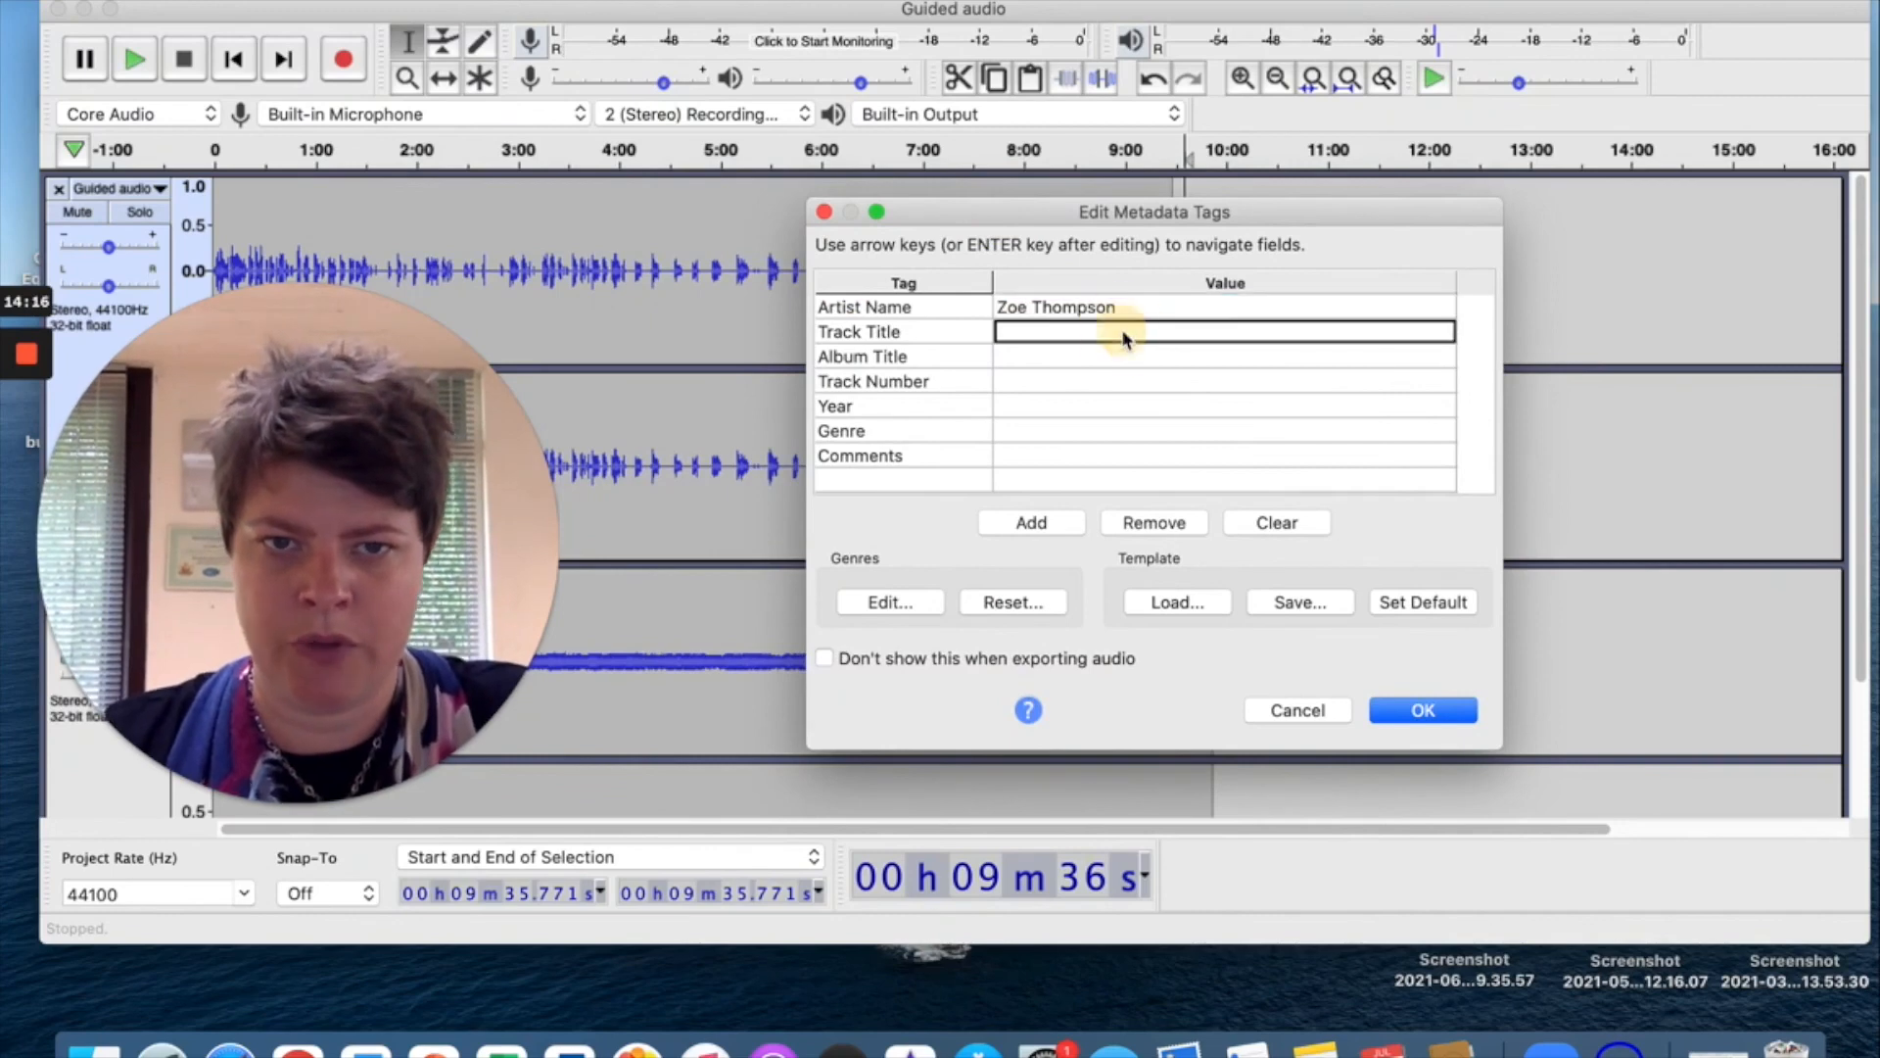
pyautogui.press('shift')
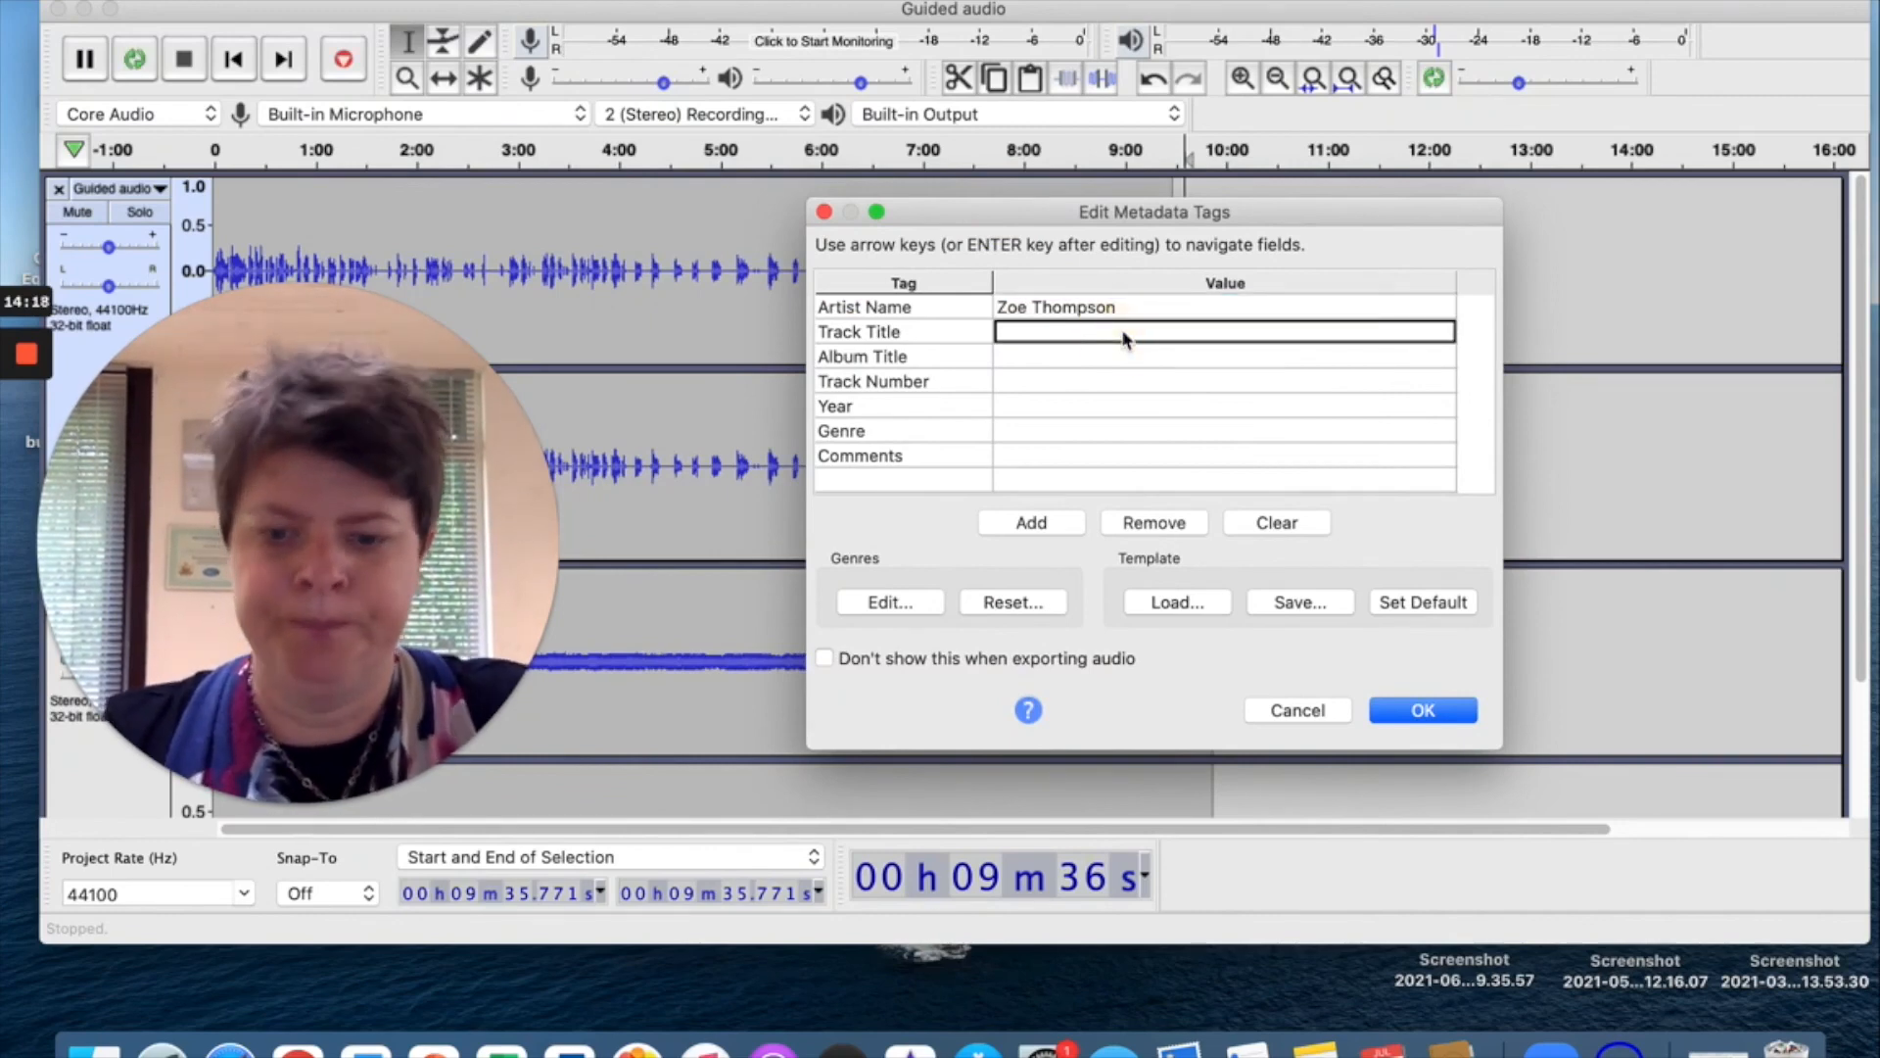
pyautogui.write('Fear')
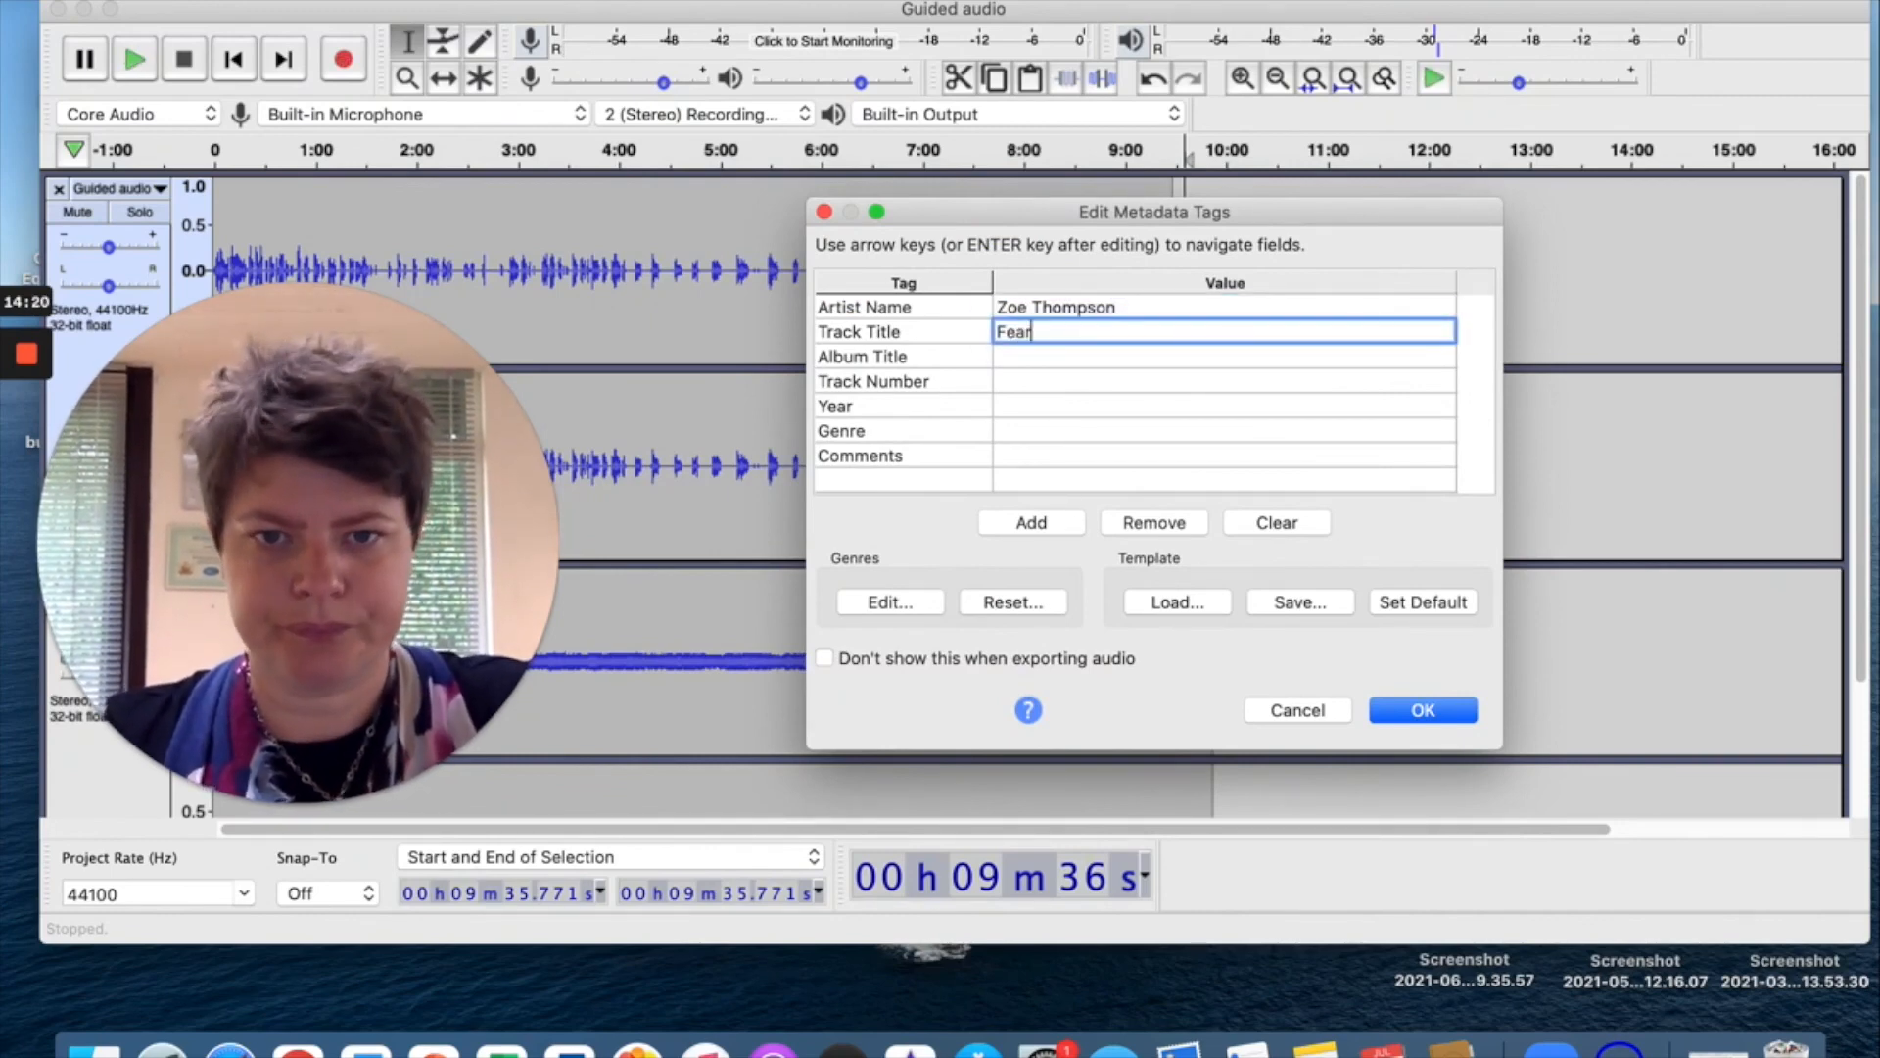
pyautogui.write(' of Stepping up and out')
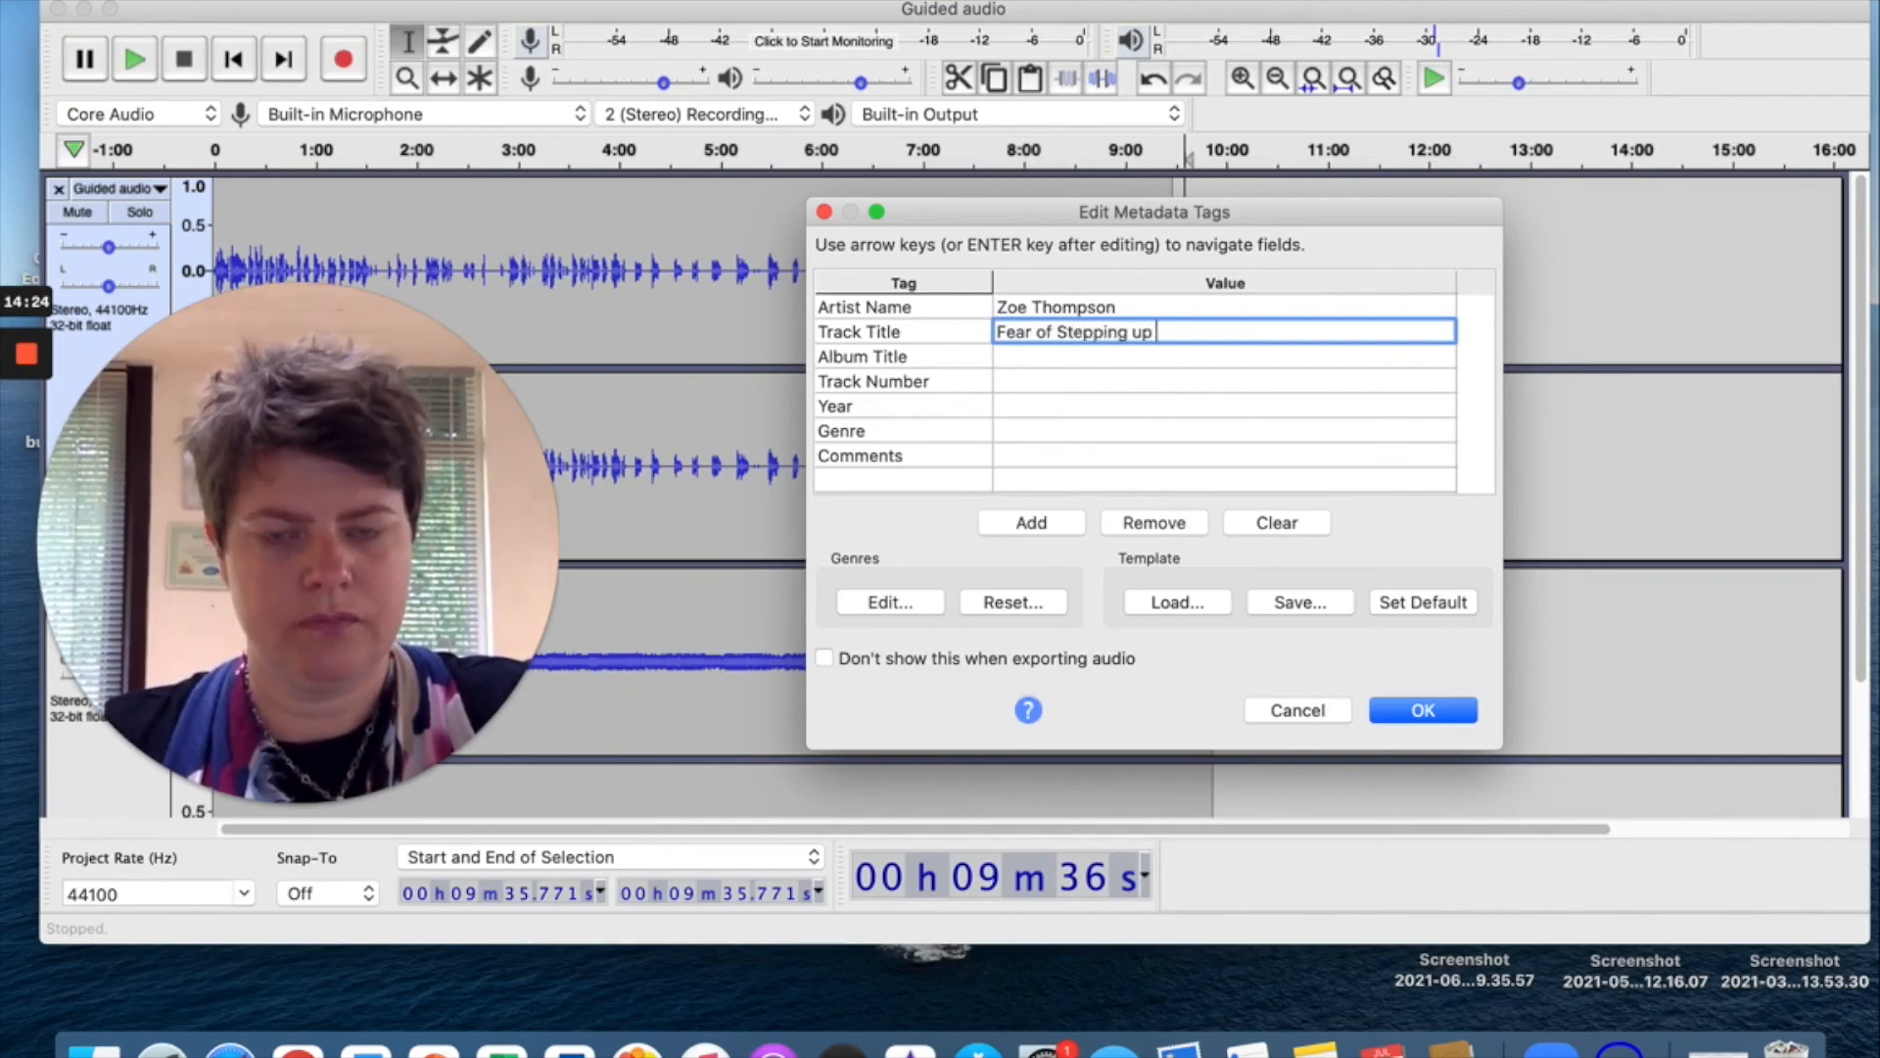
pyautogui.click(1112, 358)
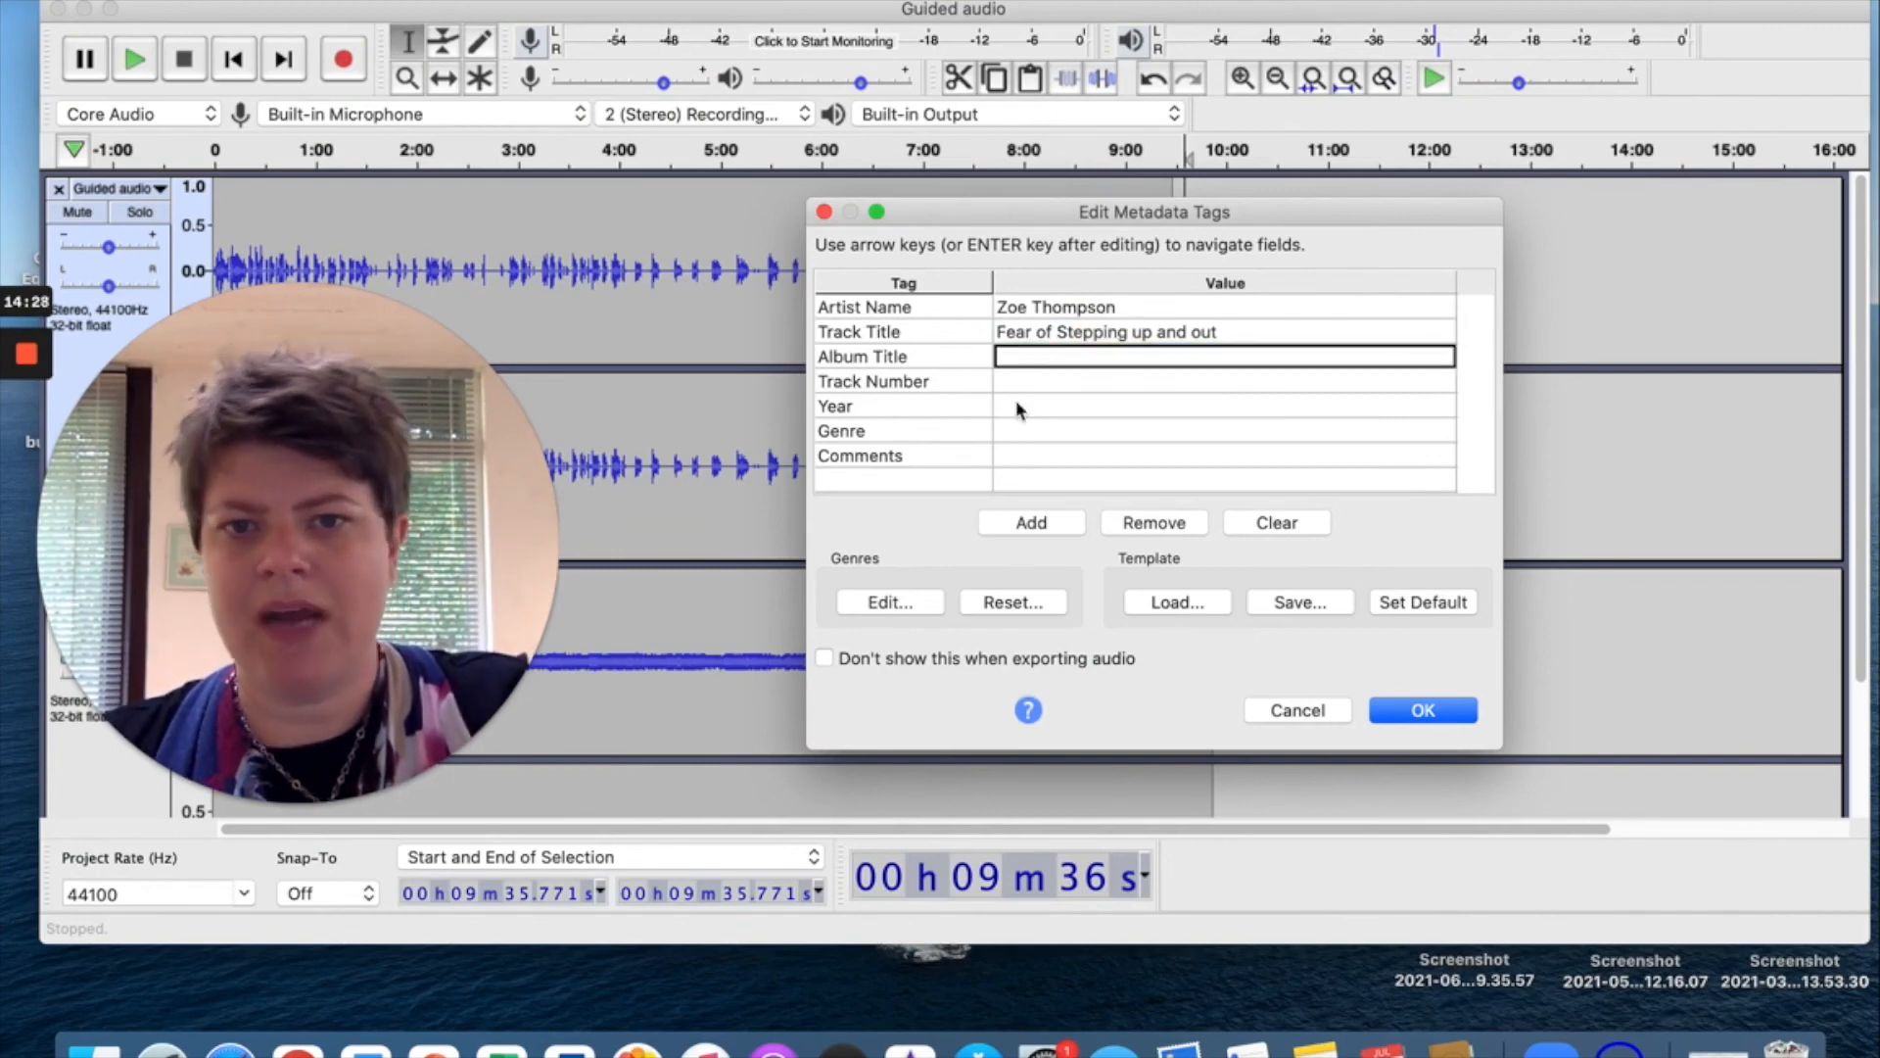
# Set track number 1, year 2021 and genre meditative, then confirm the tags.
pyautogui.click(1002, 378)
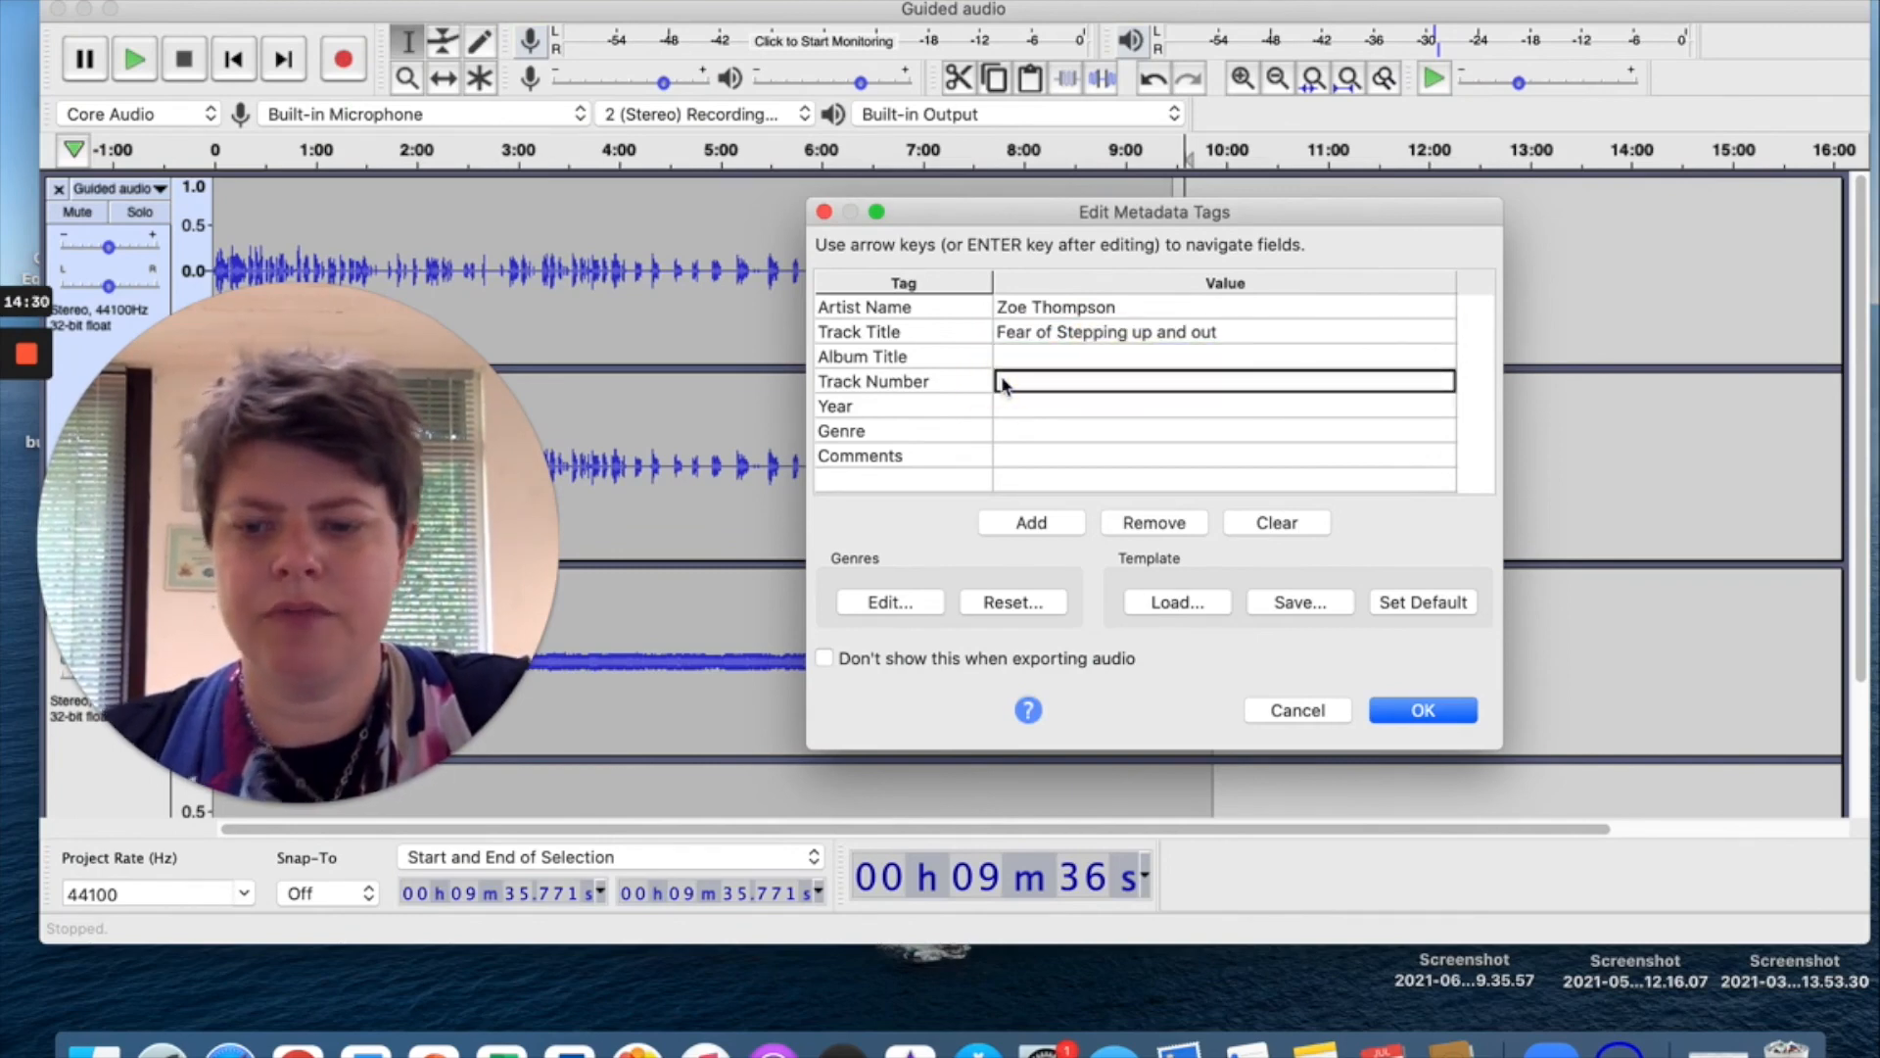
pyautogui.write('1')
pyautogui.click(1018, 412)
pyautogui.write('2021')
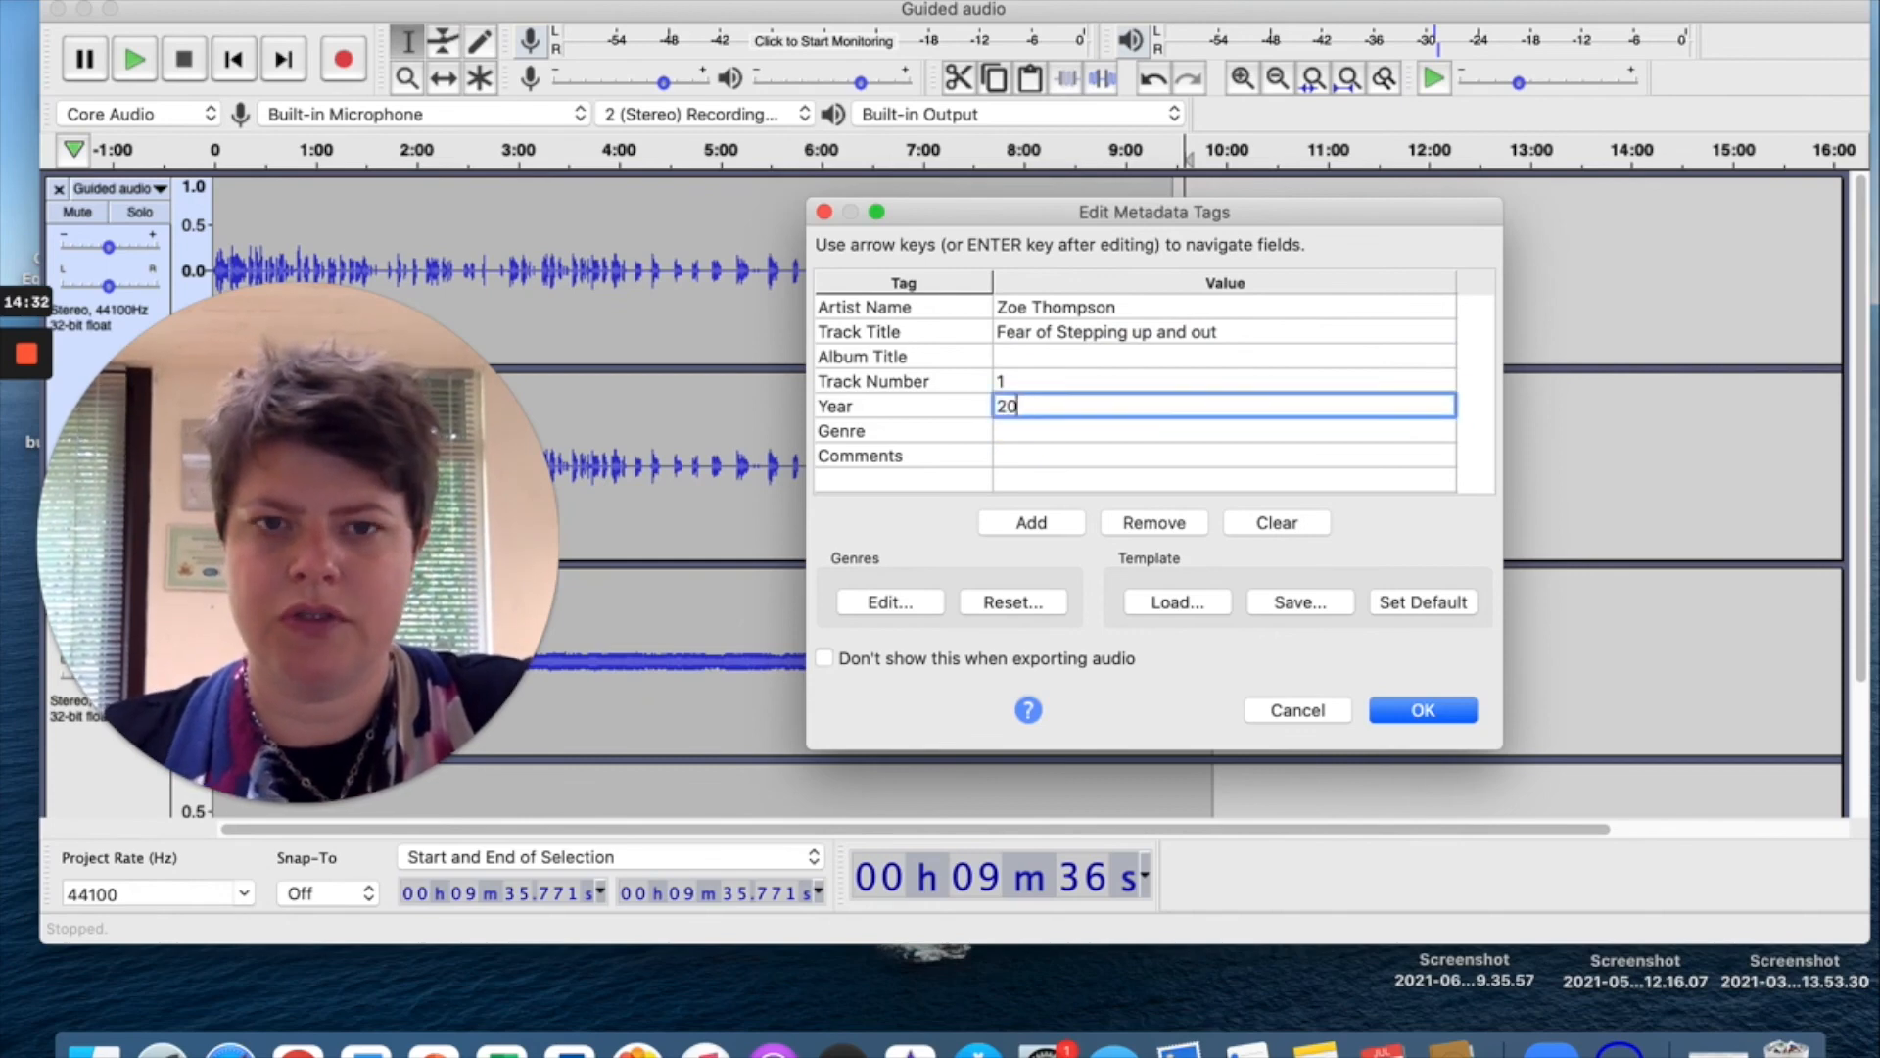
pyautogui.click(1029, 431)
pyautogui.write('med')
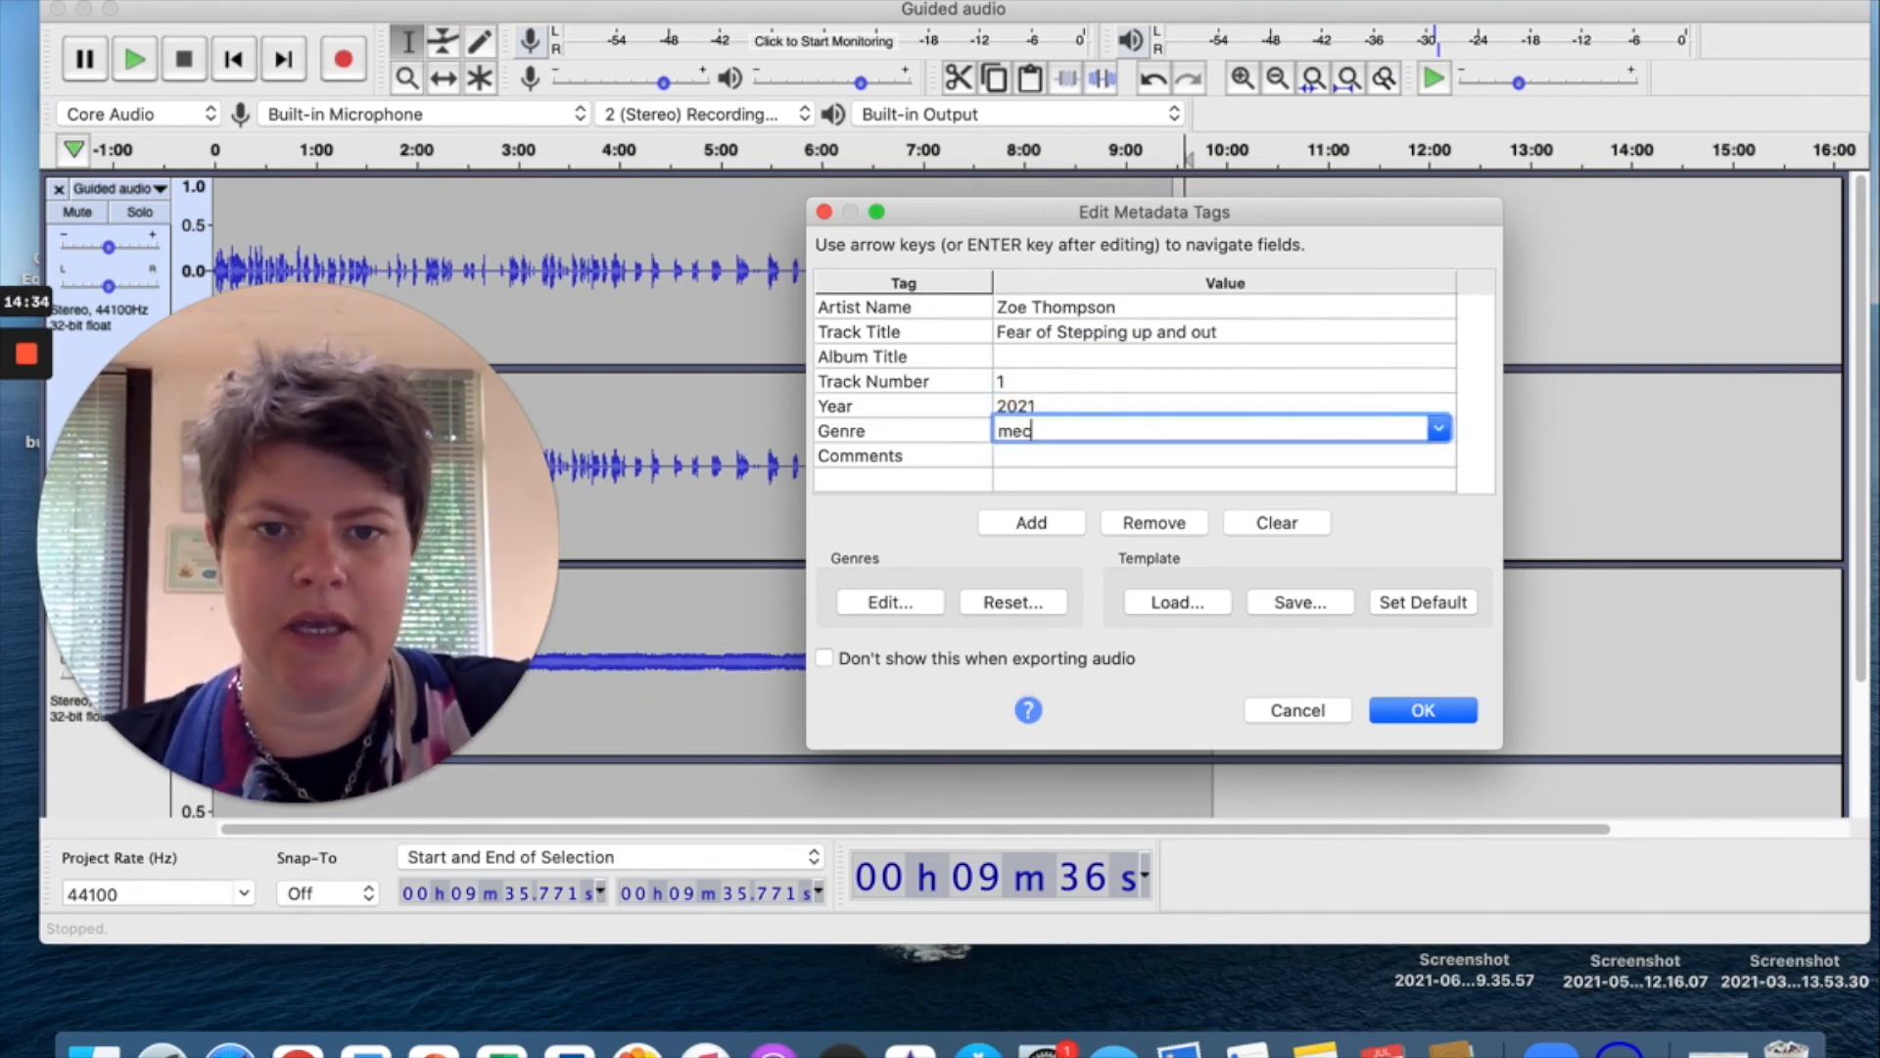
pyautogui.click(1440, 429)
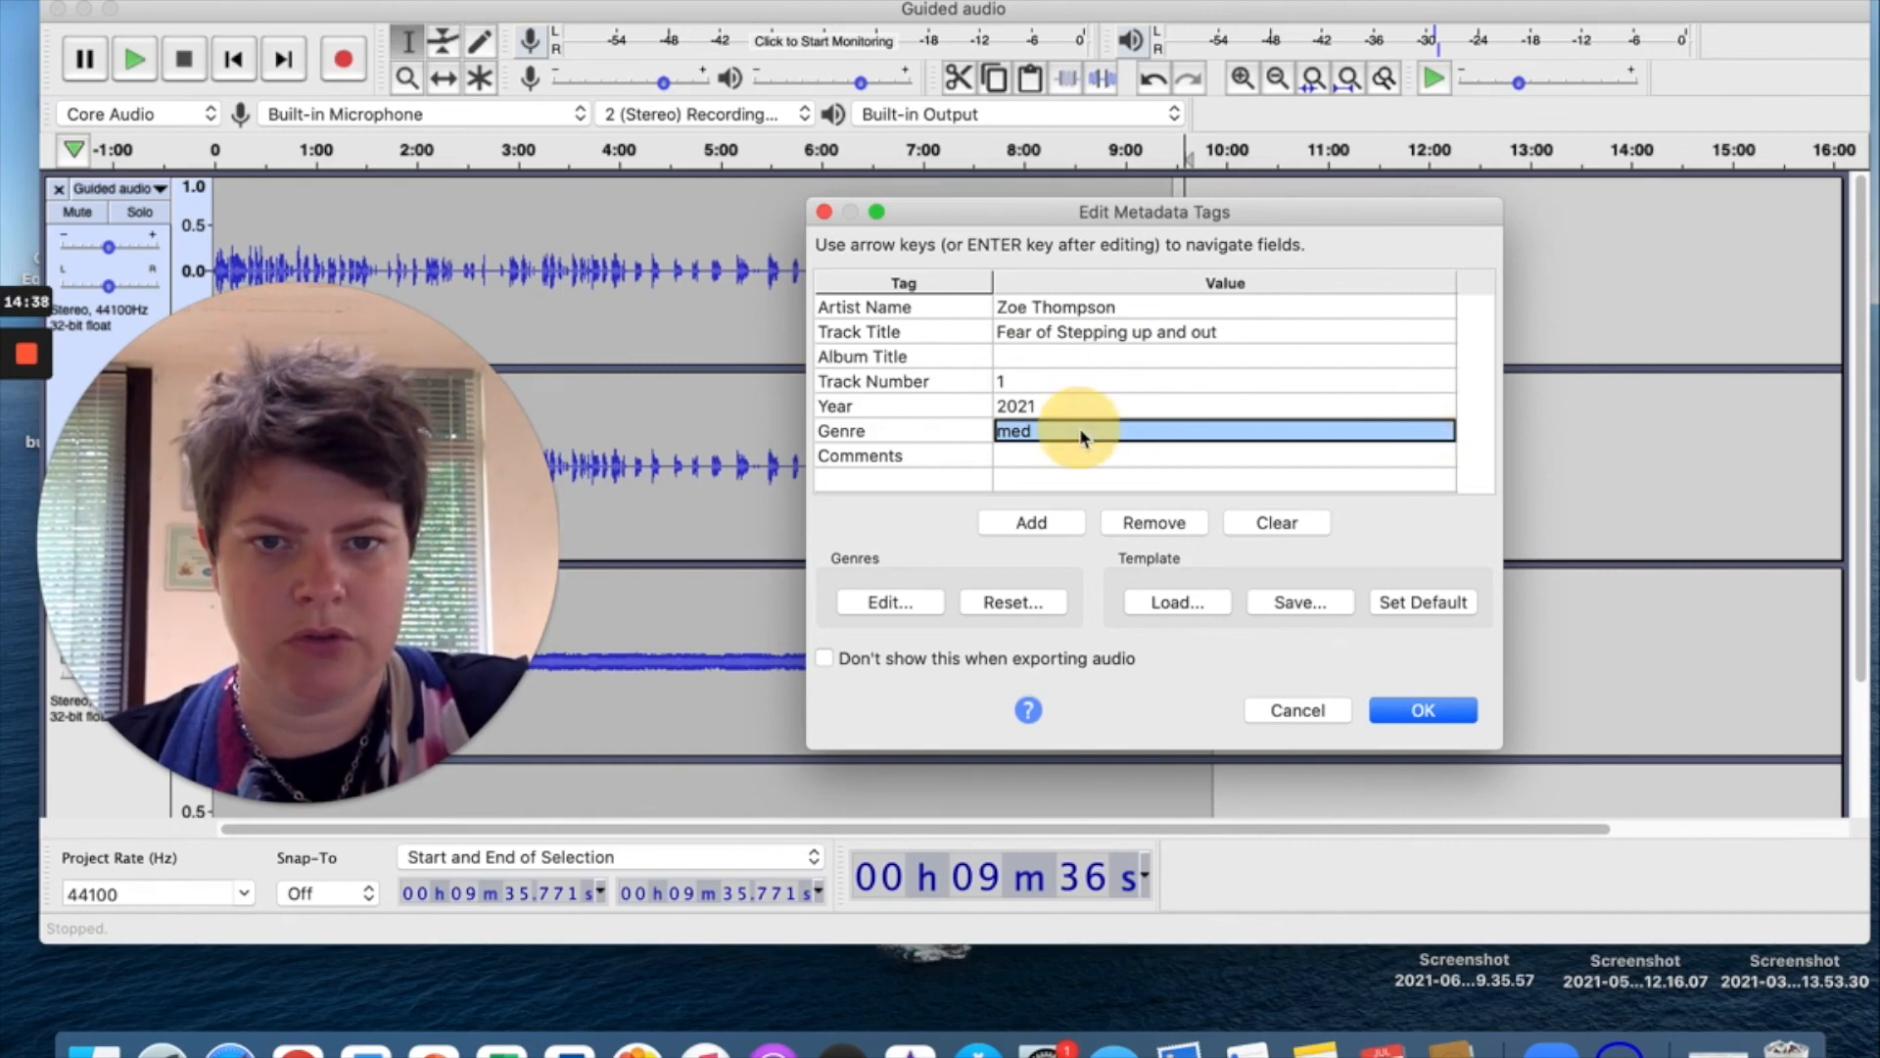
pyautogui.click(1028, 431)
pyautogui.write('meditative')
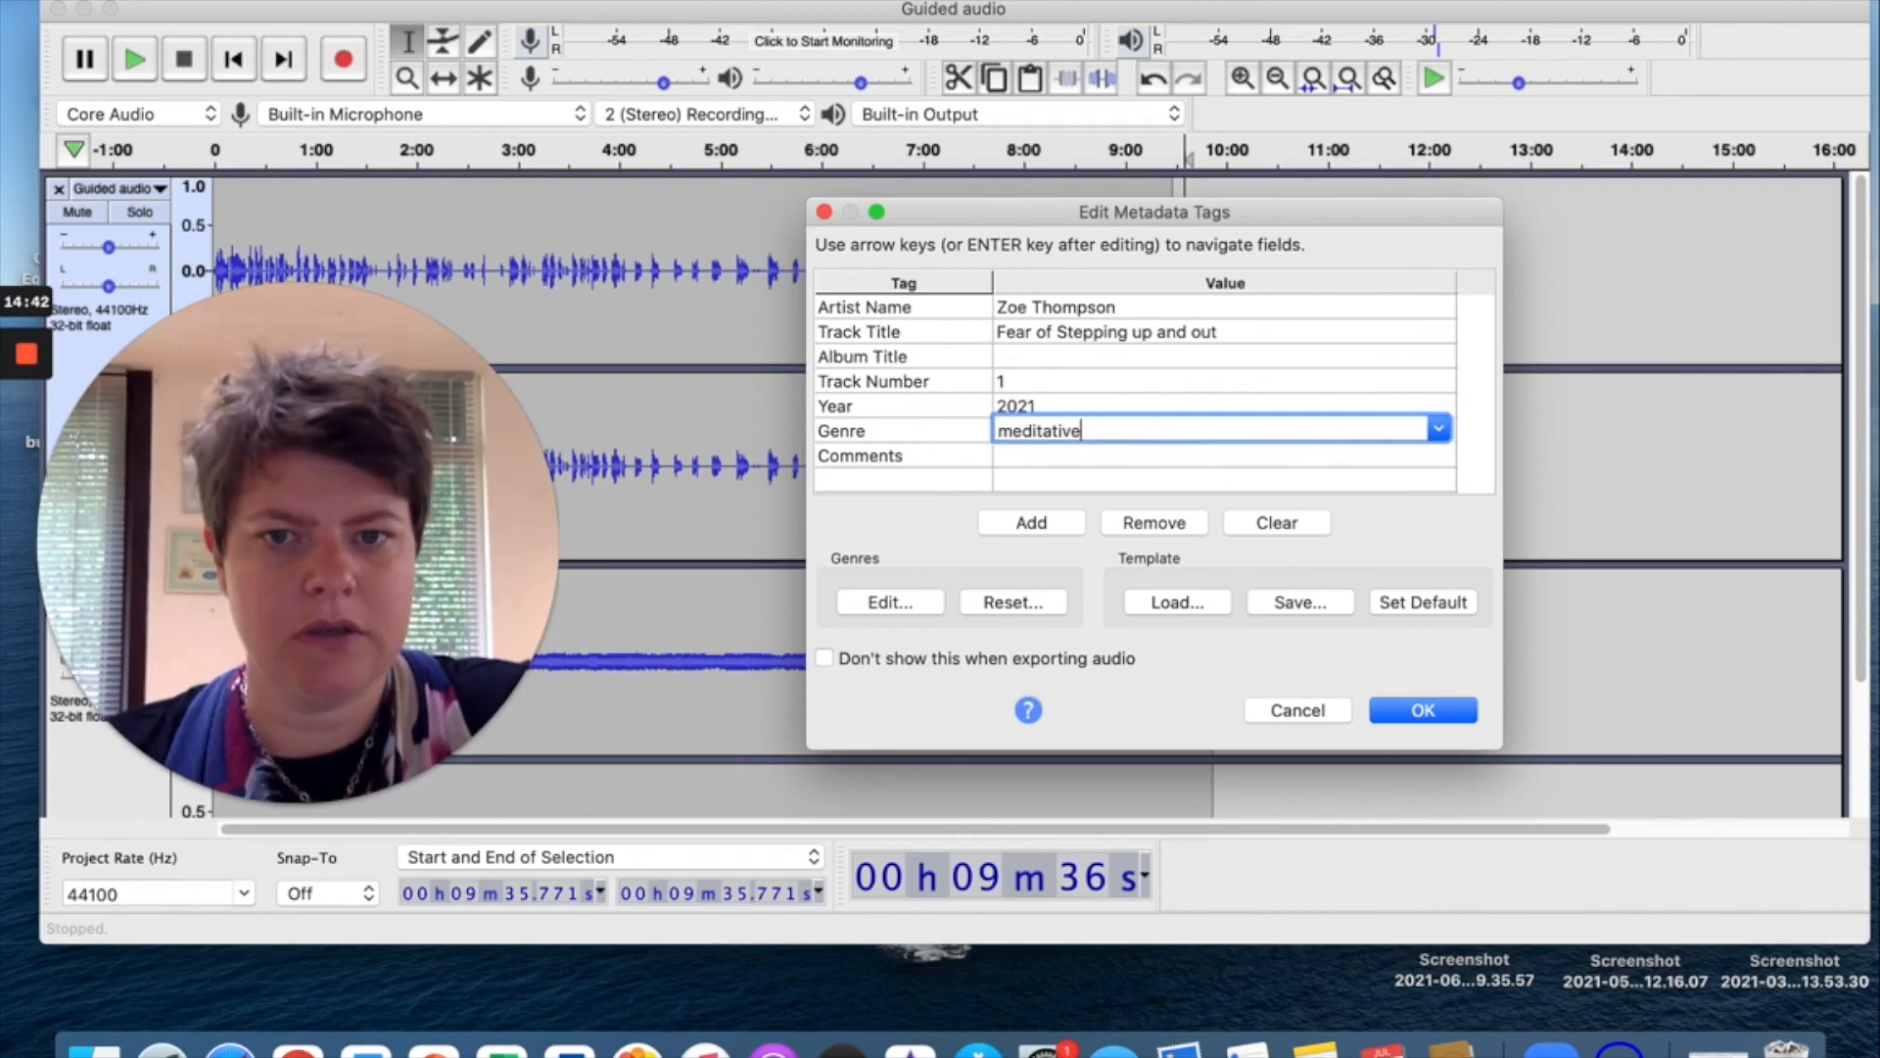
pyautogui.click(1023, 527)
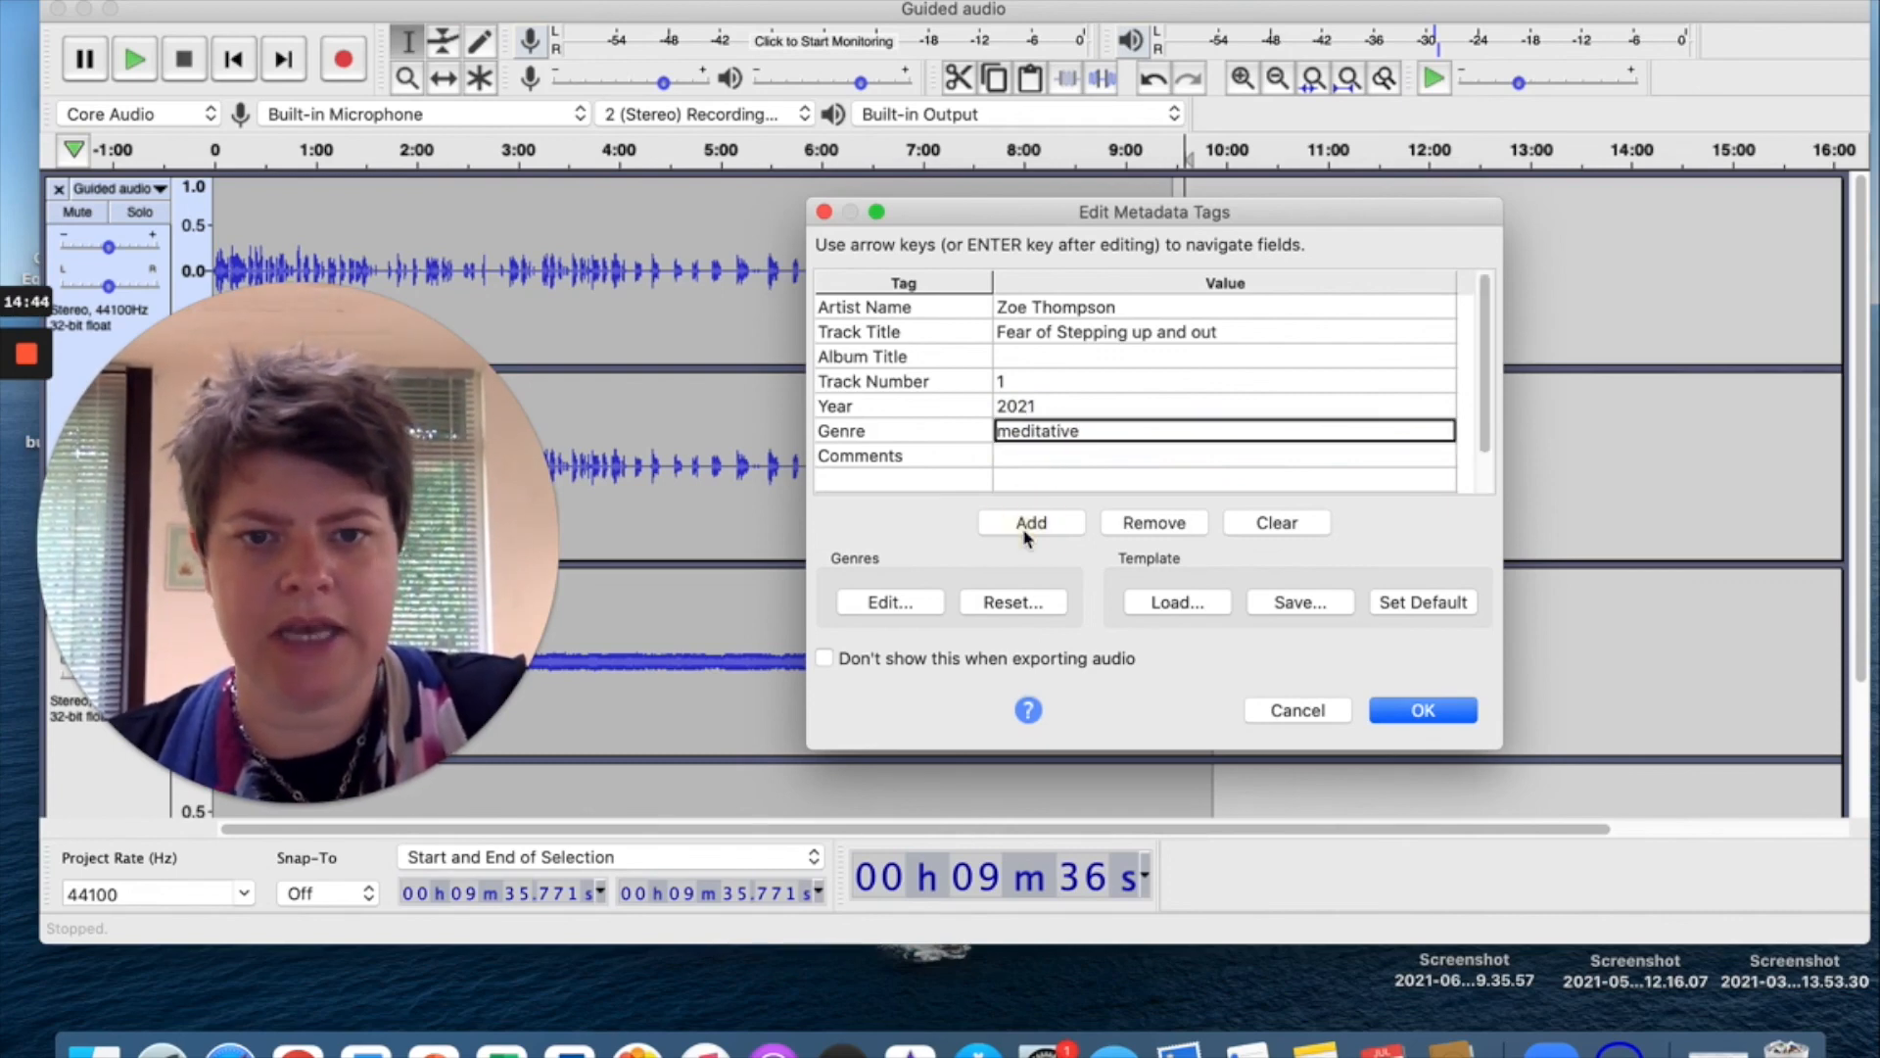
pyautogui.click(1425, 714)
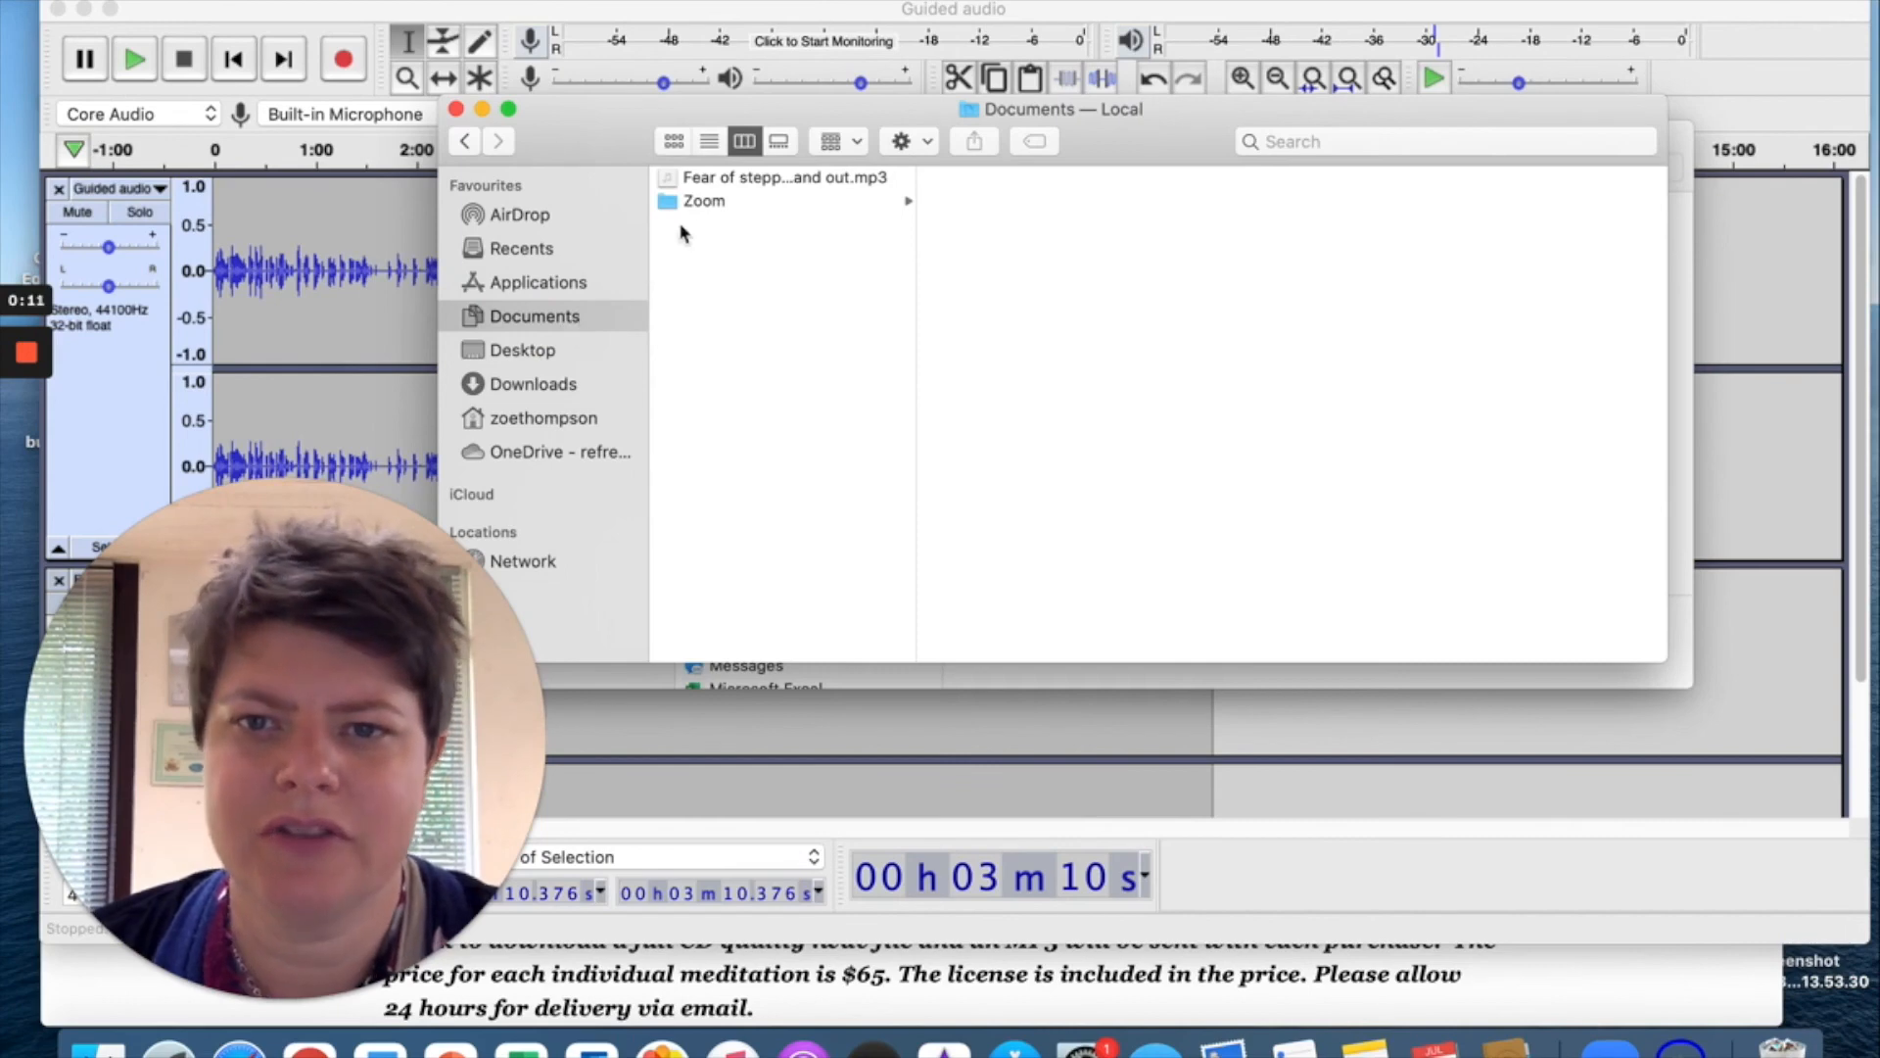
# Select the exported MP3 in Documents to confirm it is an 11.5 MB MP3 file.
pyautogui.click(741, 182)
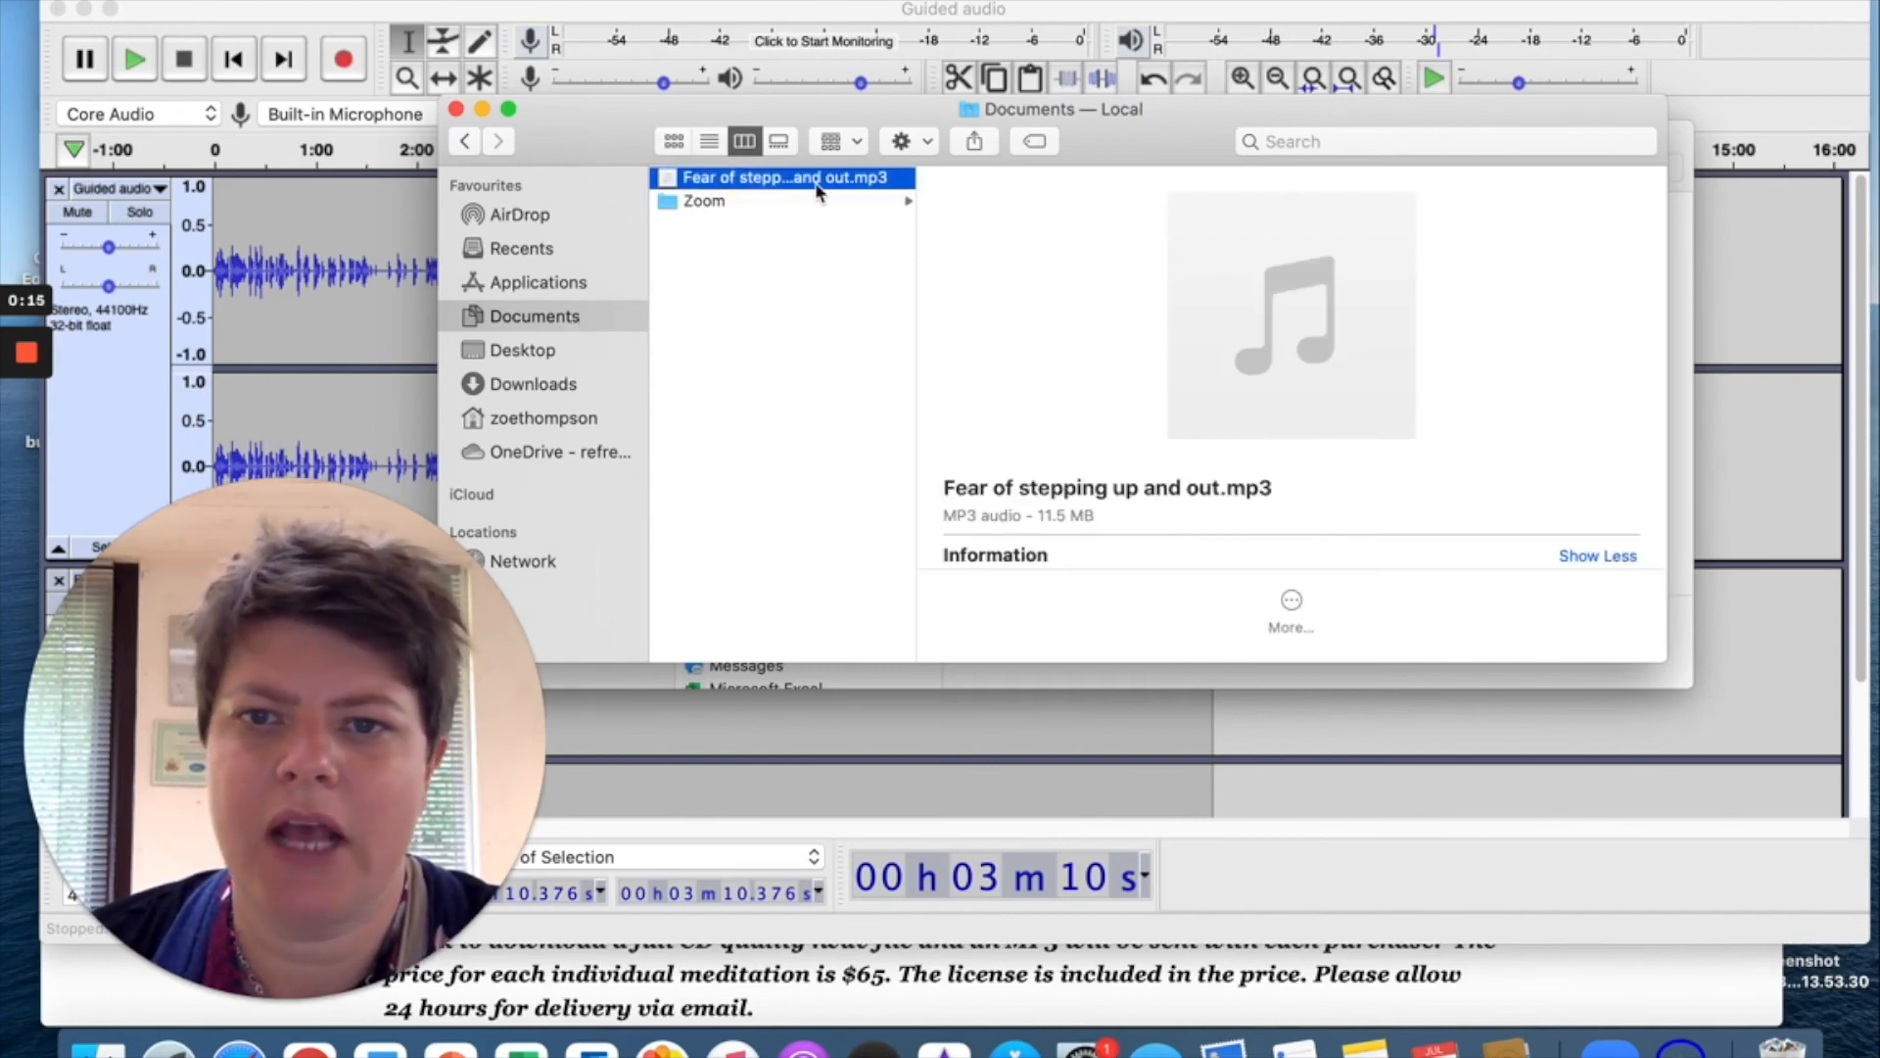